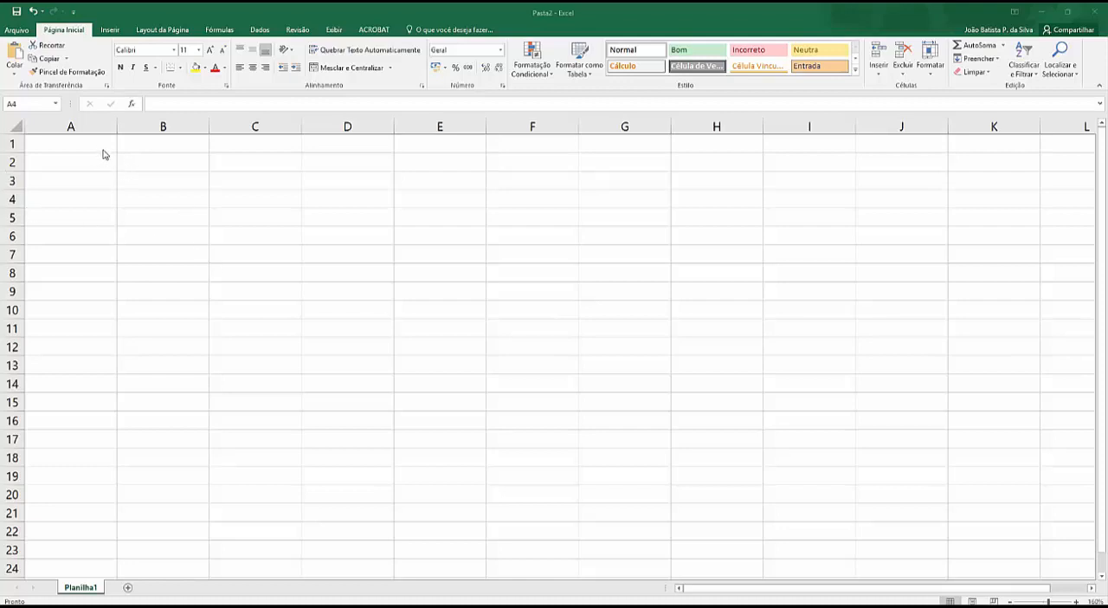
Step: Enter the value 3 in cell A2
{"action": "left_click", "coordinate": [175, 148]}
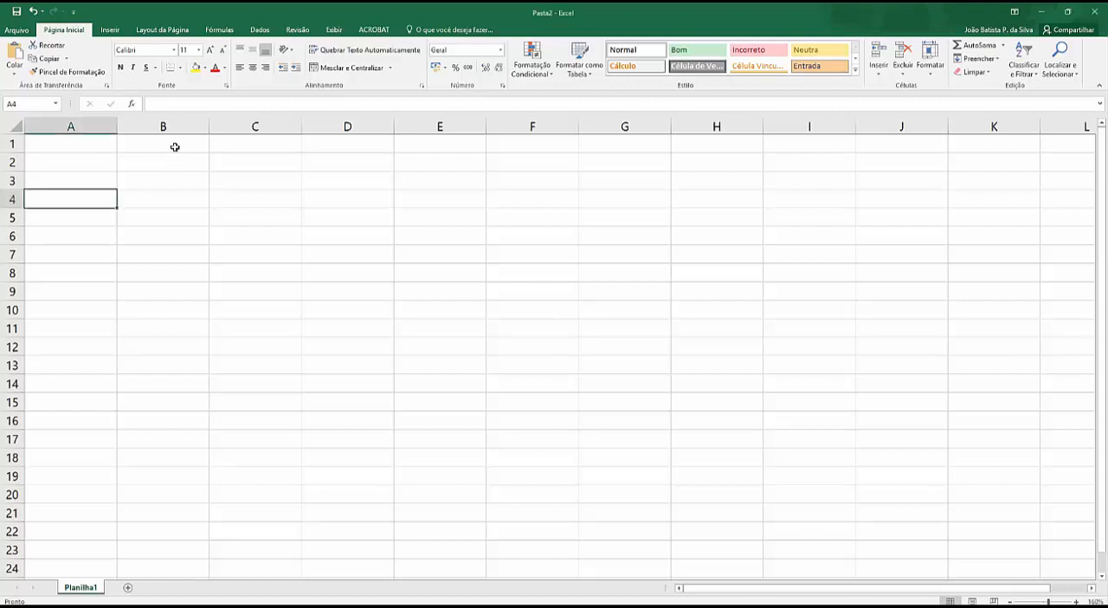
{"action": "left_click", "coordinate": [182, 143]}
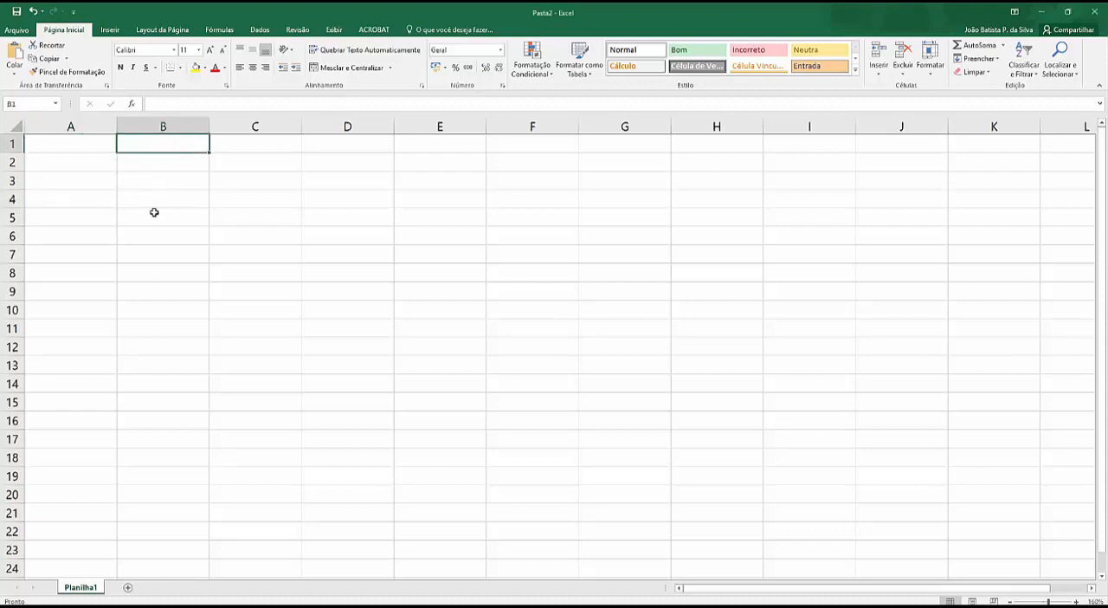
{"action": "left_click", "coordinate": [103, 158]}
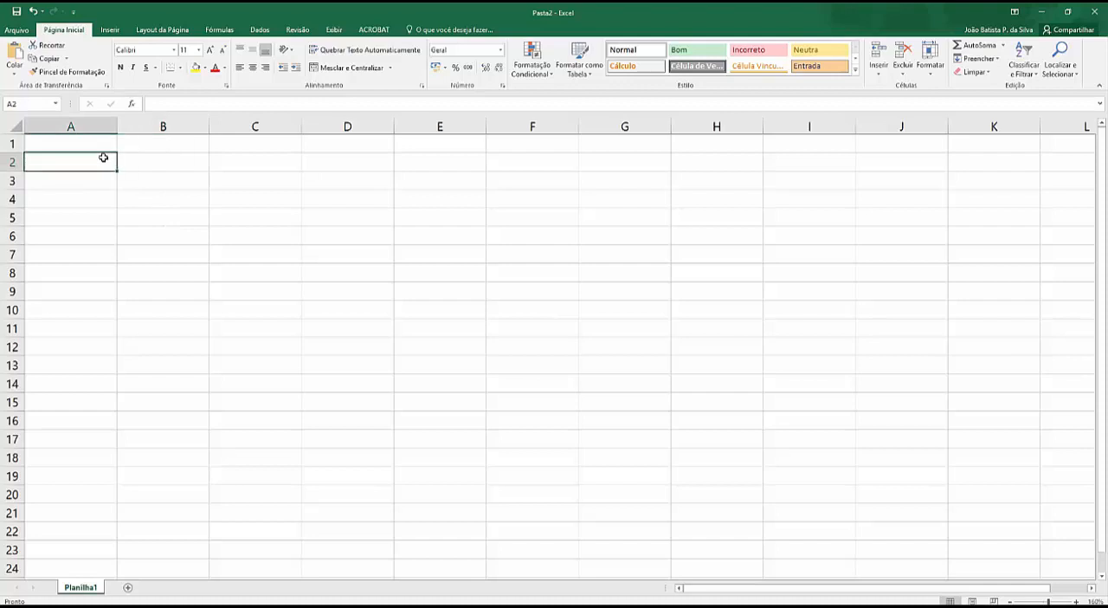
{"action": "type", "text": "3"}
{"action": "key", "text": "Return"}
Step: Calculate the absolute value of cell A2 in B2 with the formula =ABS(A2)
{"action": "left_click", "coordinate": [191, 157]}
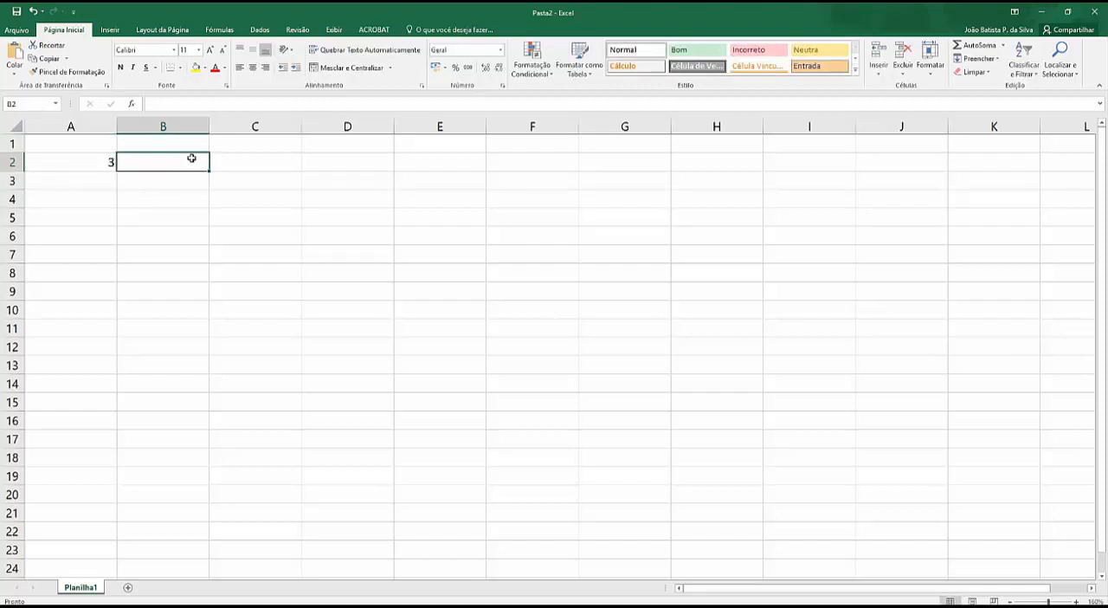
{"action": "type", "text": "=abs("}
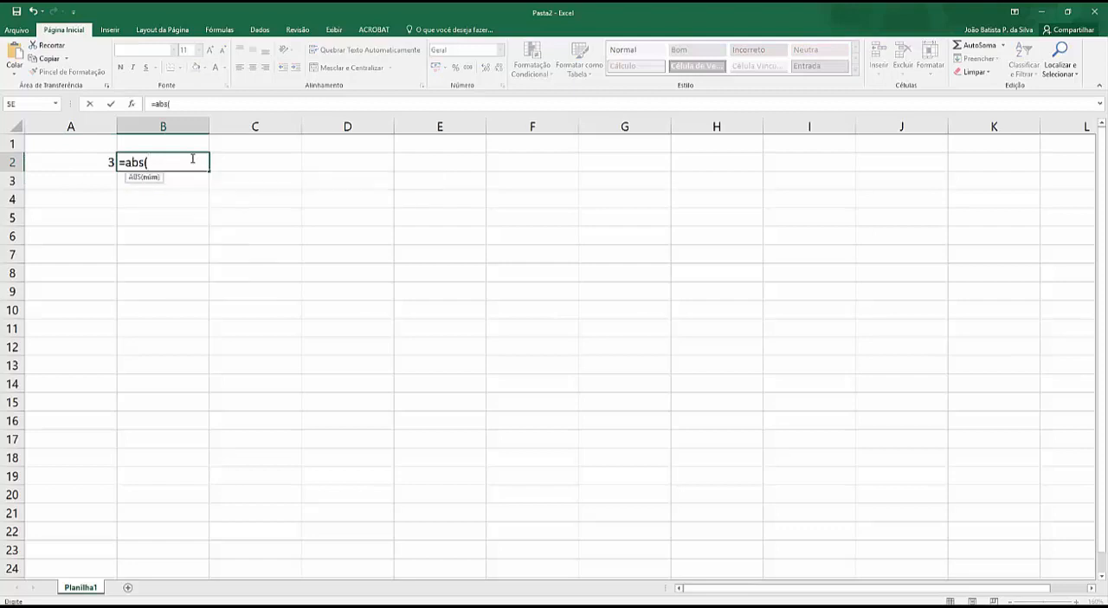
{"action": "left_click", "coordinate": [90, 163]}
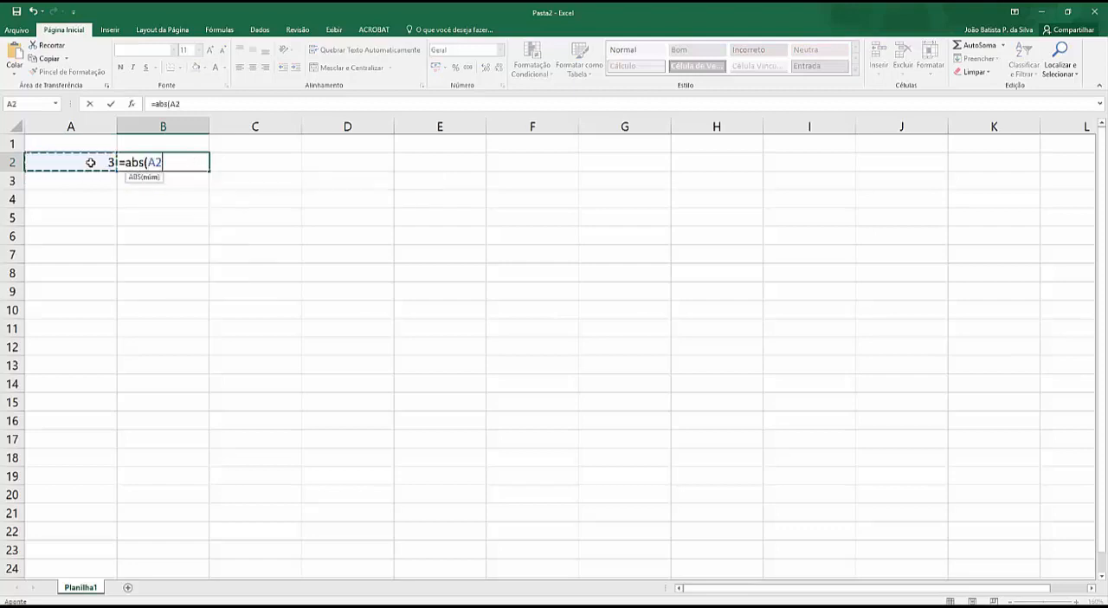
{"action": "type", "text": ")"}
{"action": "key", "text": "Return"}
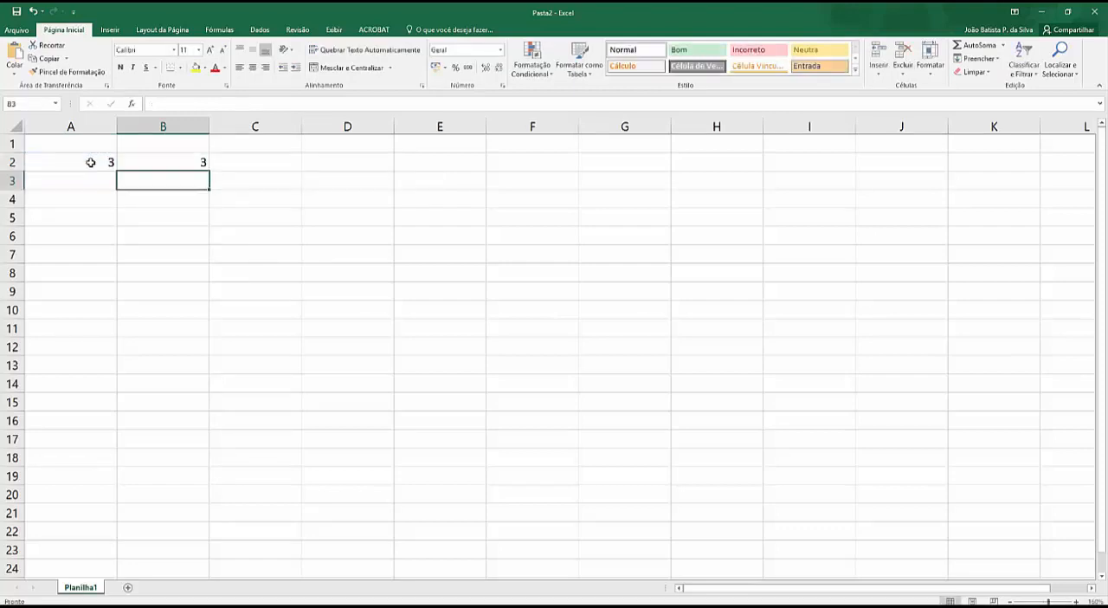
Step: Change the value in cell A2 to -3 to test the absolute value formula with a negative number
{"action": "left_click", "coordinate": [93, 162]}
{"action": "left_click", "coordinate": [148, 164]}
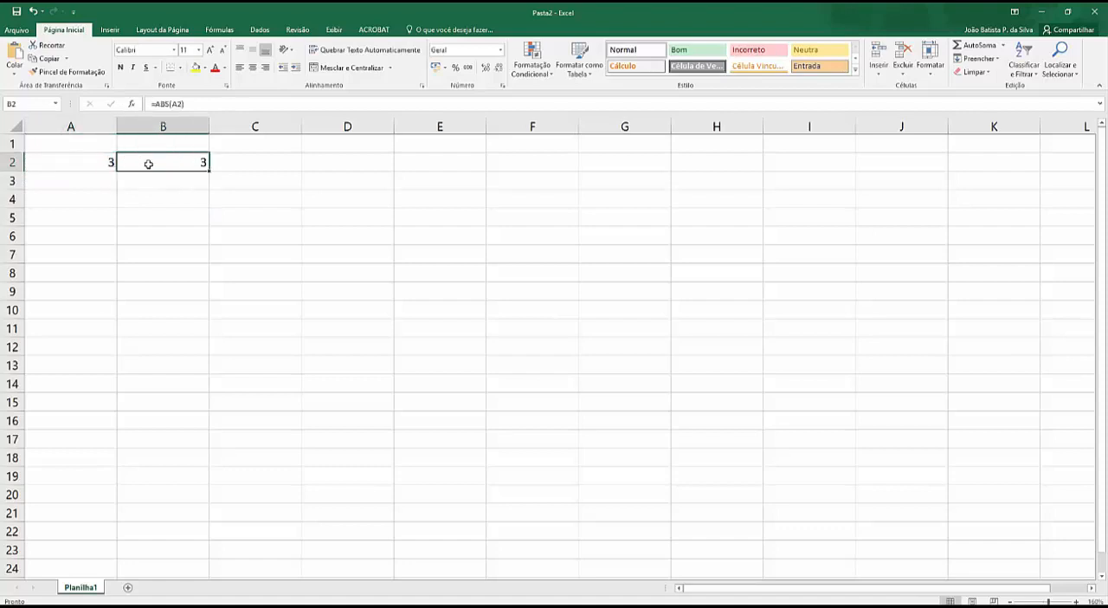
{"action": "left_click", "coordinate": [100, 163]}
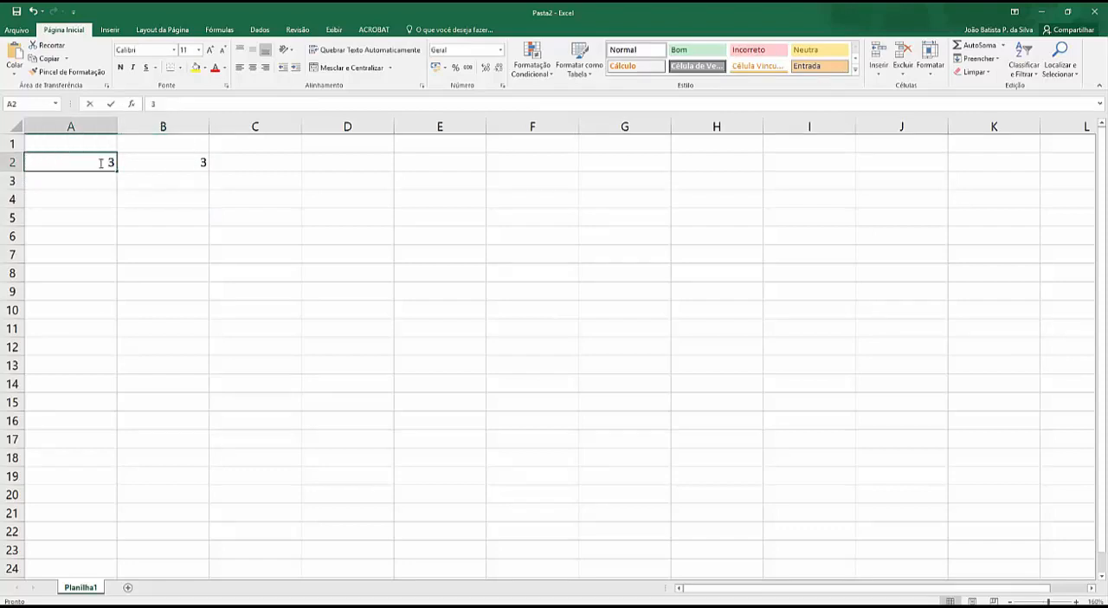
{"action": "type", "text": "-3"}
{"action": "key", "text": "Return"}
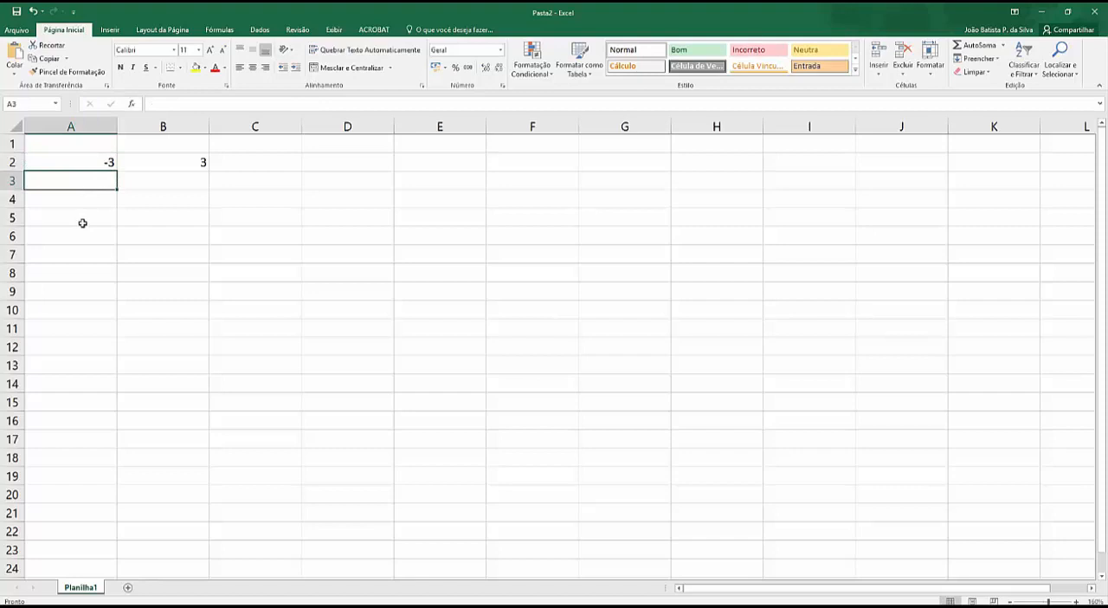
Step: Replace the cell reference in B2's absolute value formula with the number -25, giving =ABS(-25)
{"action": "left_click", "coordinate": [196, 159]}
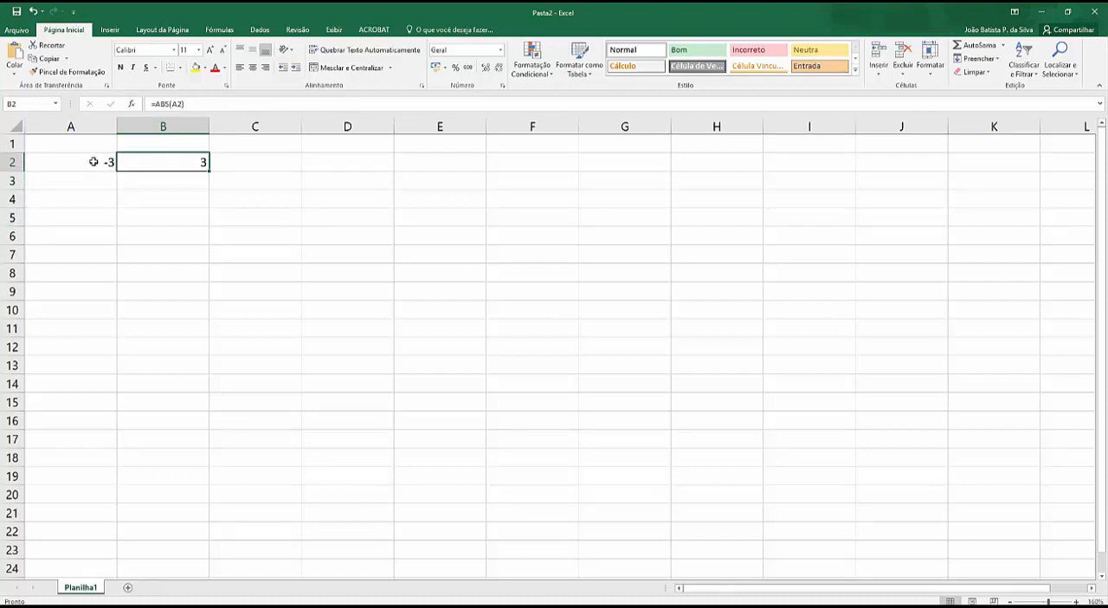
{"action": "left_click", "coordinate": [175, 103]}
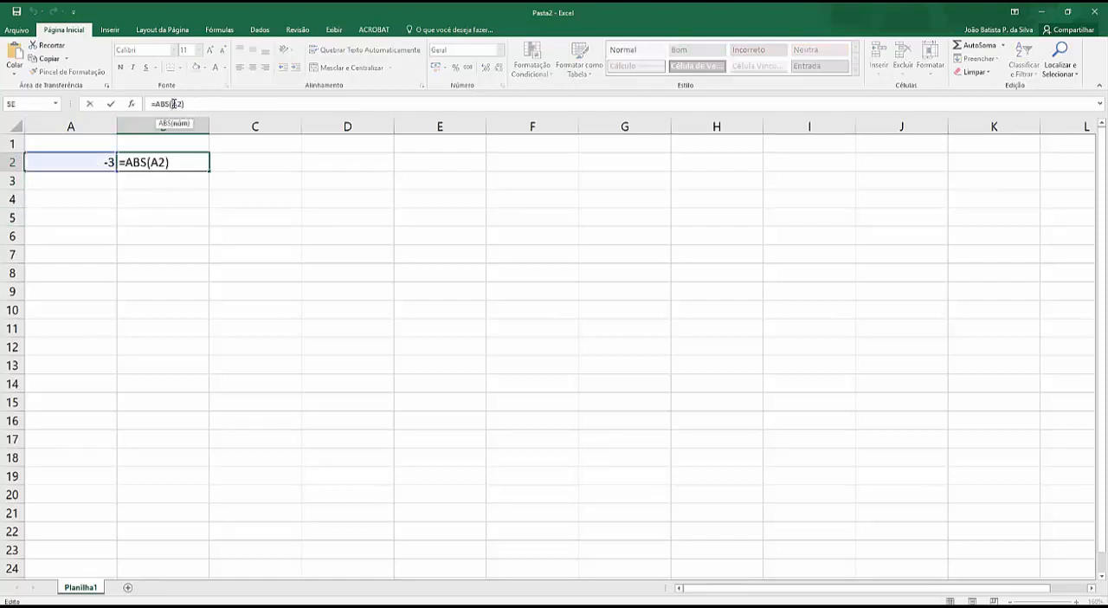
{"action": "double_click", "coordinate": [175, 103]}
{"action": "type", "text": "-25"}
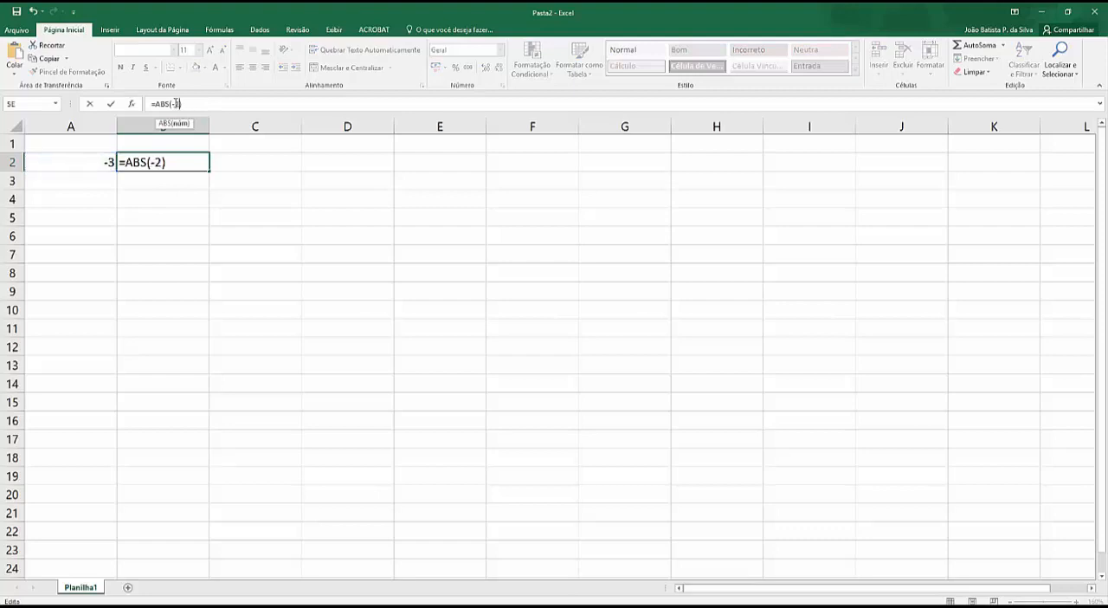
{"action": "key", "text": "Return"}
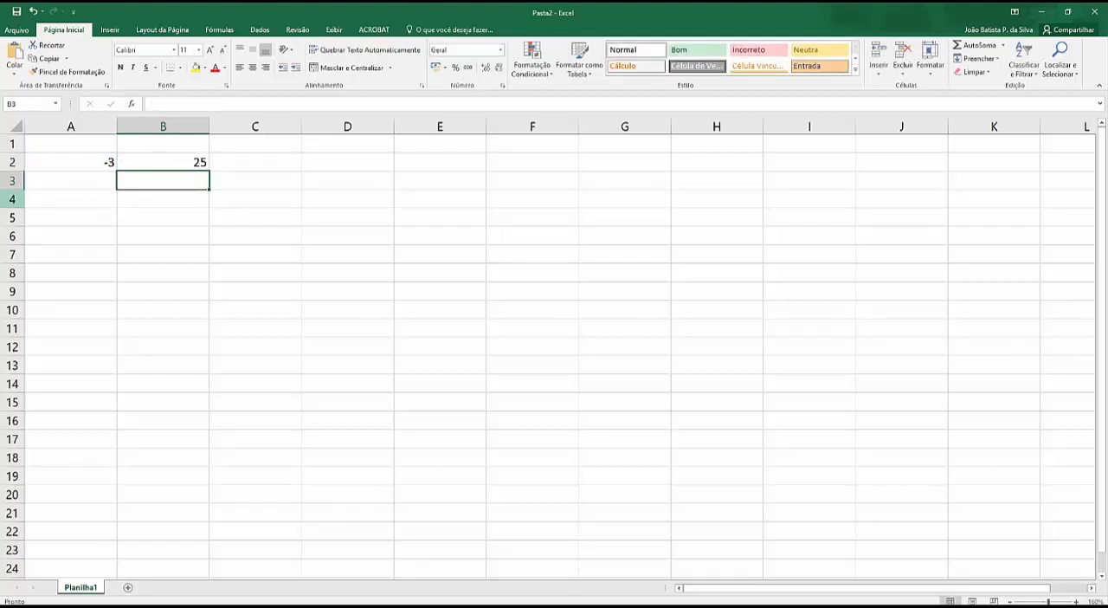
Step: Clear the contents of cells A2 and B2
{"action": "scroll", "coordinate": [554, 347], "scroll_direction": "down", "scroll_amount": 2}
{"action": "scroll", "coordinate": [151, 215], "scroll_direction": "up", "scroll_amount": 2}
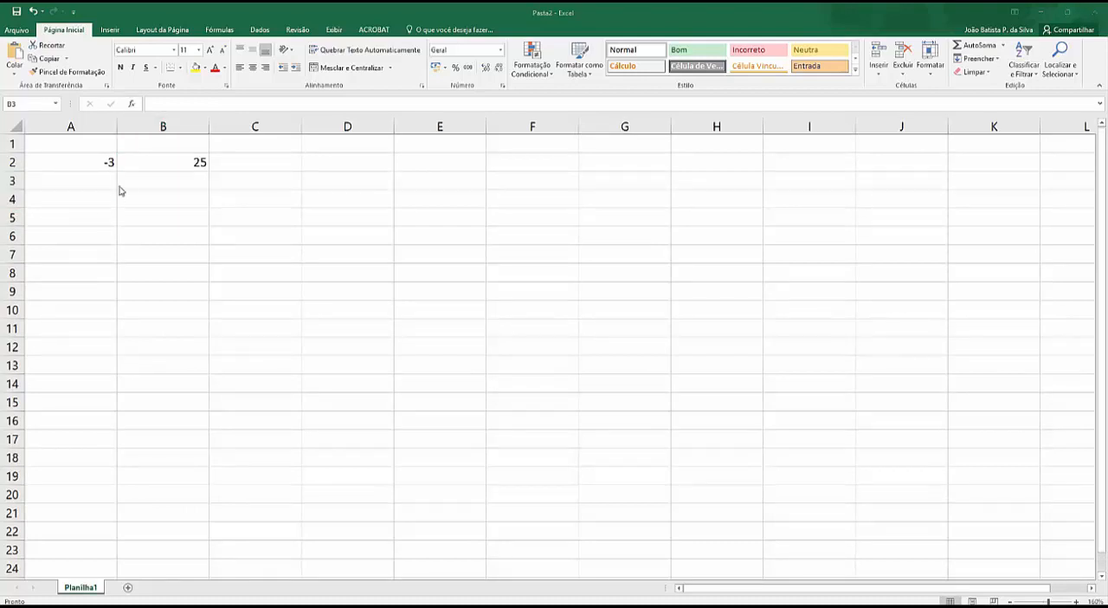
{"action": "left_click_drag", "start_coordinate": [99, 162], "coordinate": [184, 162]}
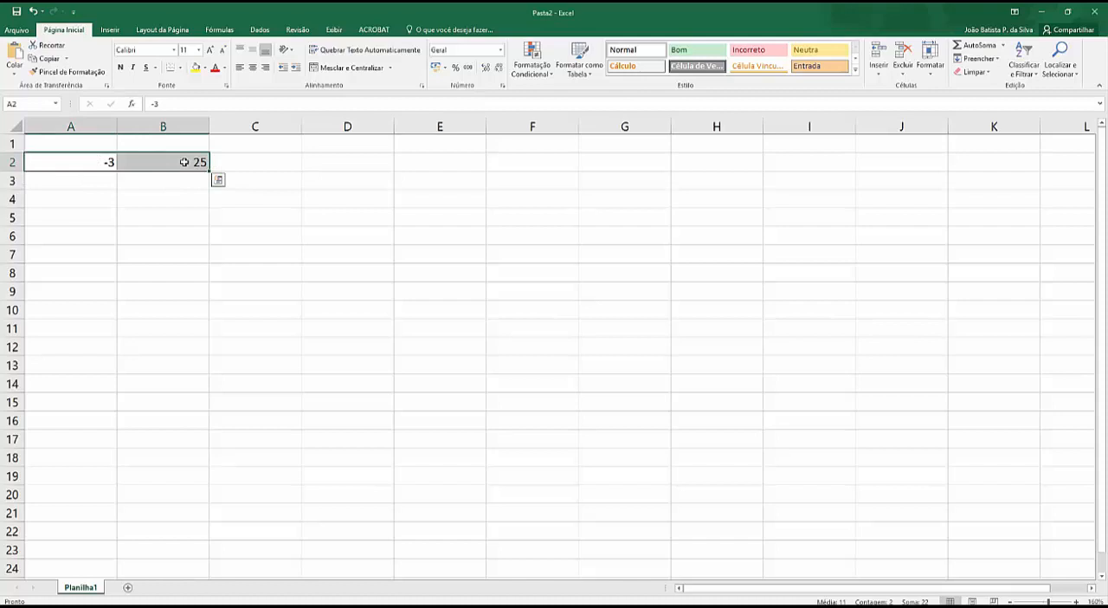
{"action": "key", "text": "Delete"}
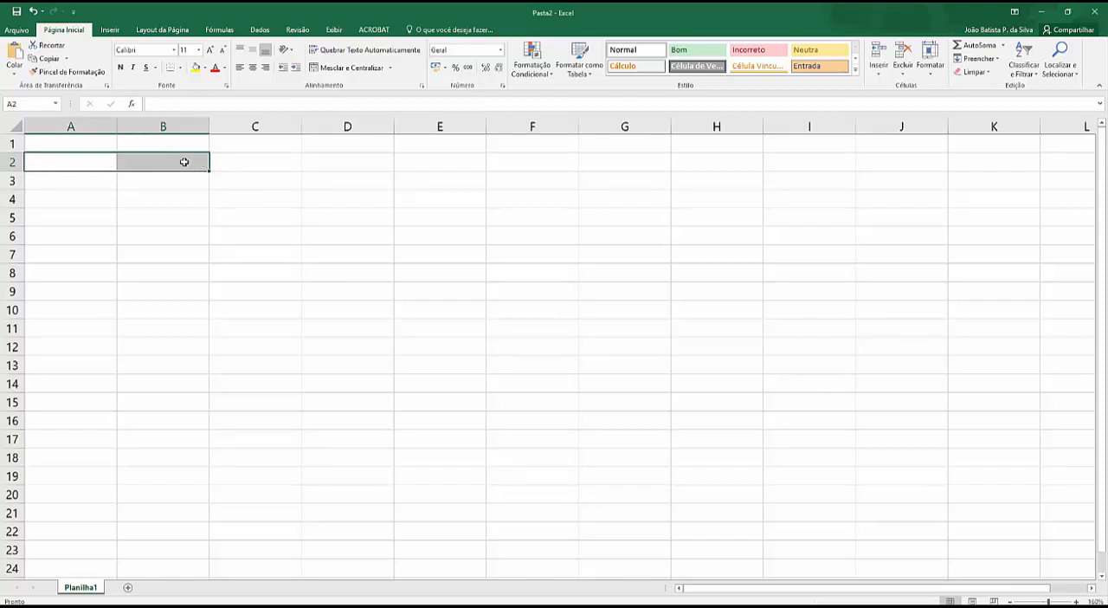
Step: Generate a random number between 0 and 1 in cell A2 with the formula =ALEATÓRIO()
{"action": "left_click", "coordinate": [106, 163]}
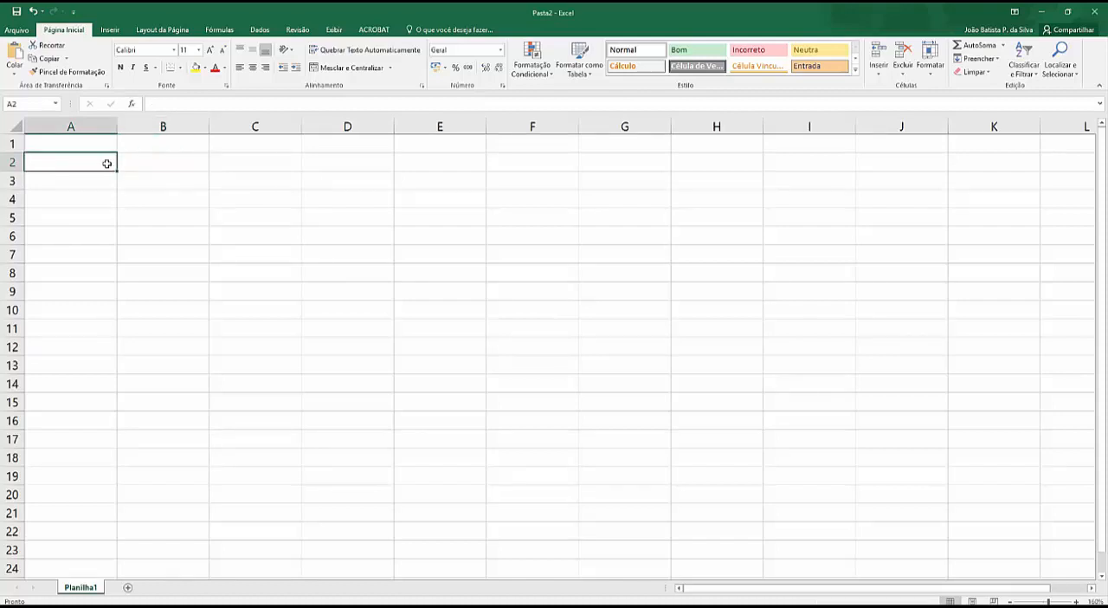
{"action": "type", "text": "=aleat"}
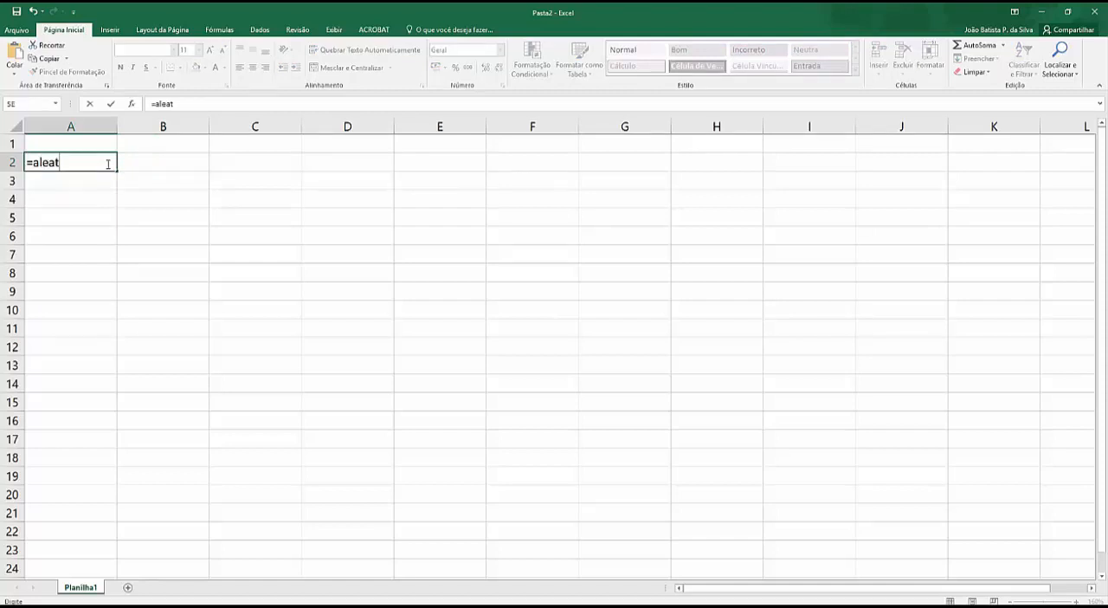
{"action": "type", "text": "ório()"}
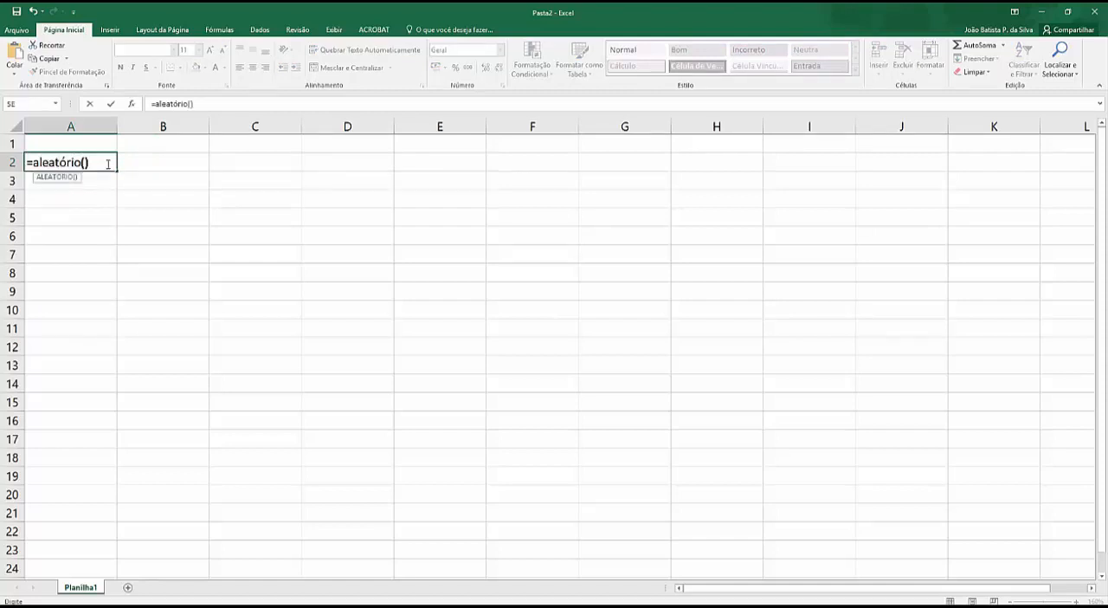
{"action": "key", "text": "Return"}
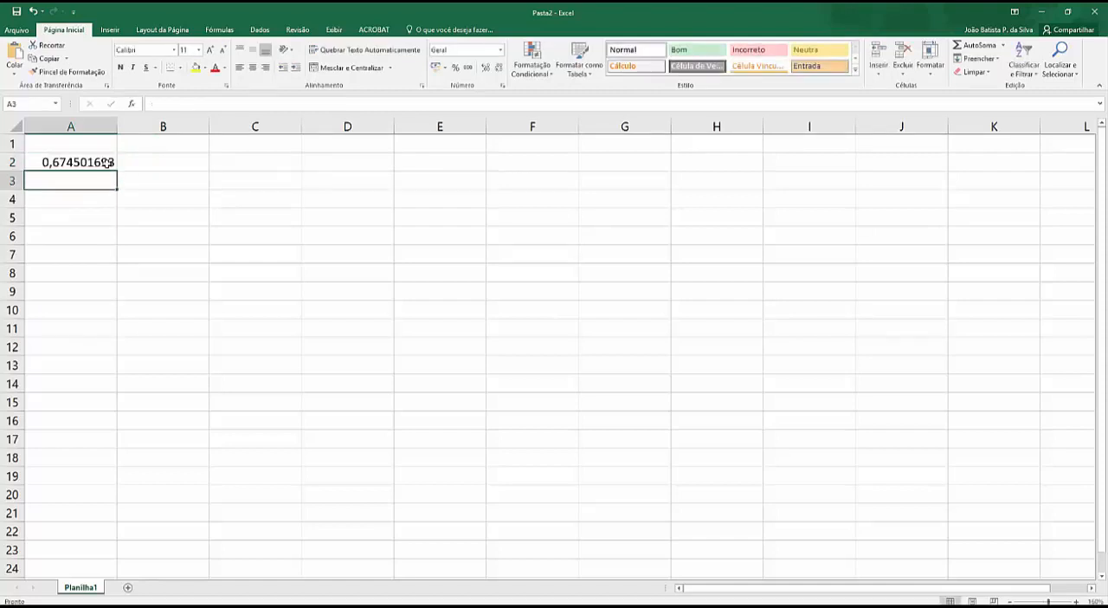
Step: Generate a random whole number from 10 to 20 in cell A3 with the formula =ALEATÓRIOENTRE(10;20)
{"action": "left_click", "coordinate": [93, 163]}
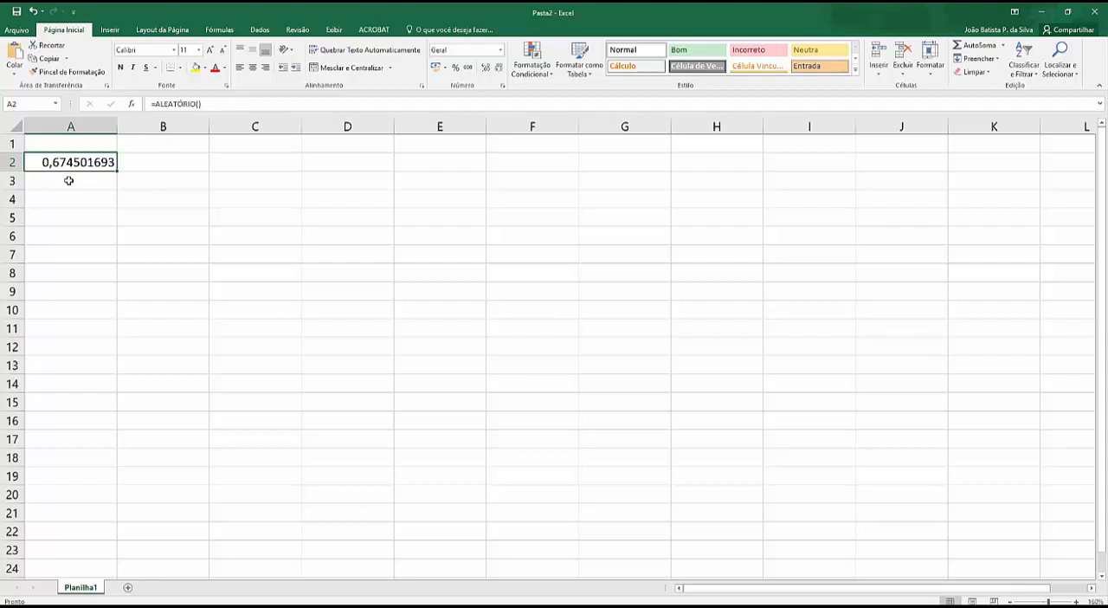
{"action": "left_click", "coordinate": [69, 180]}
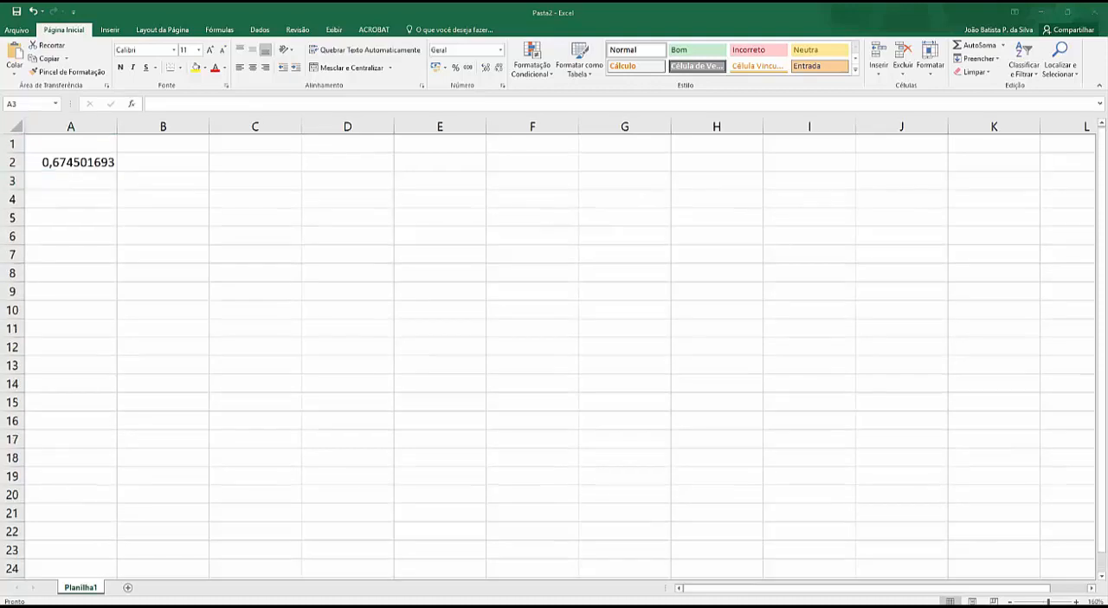
{"action": "left_click", "coordinate": [73, 178]}
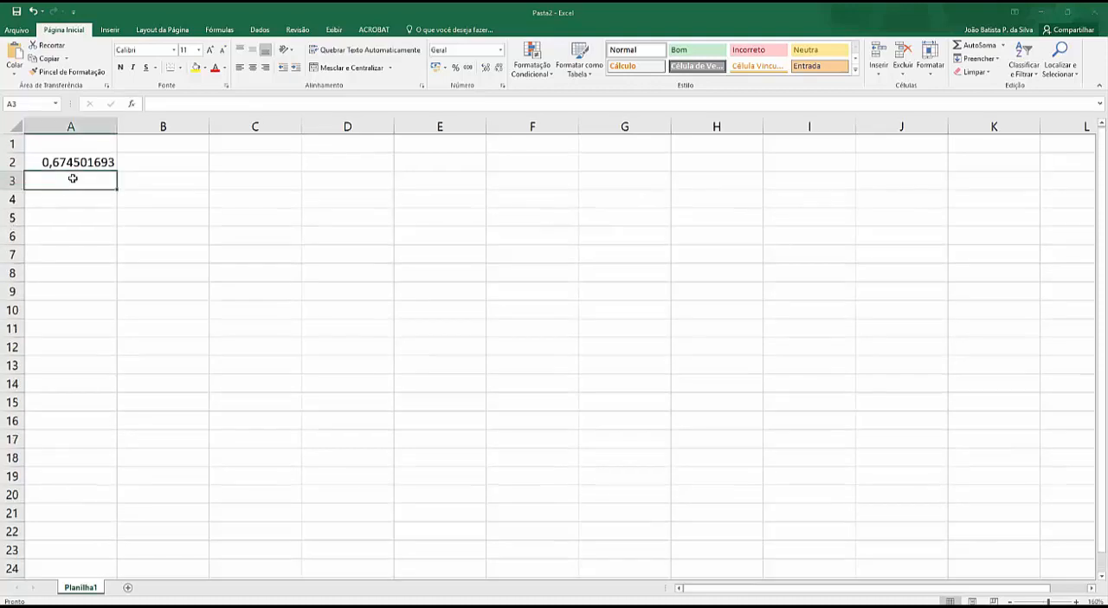
{"action": "left_click", "coordinate": [196, 105]}
{"action": "type", "text": "=al"}
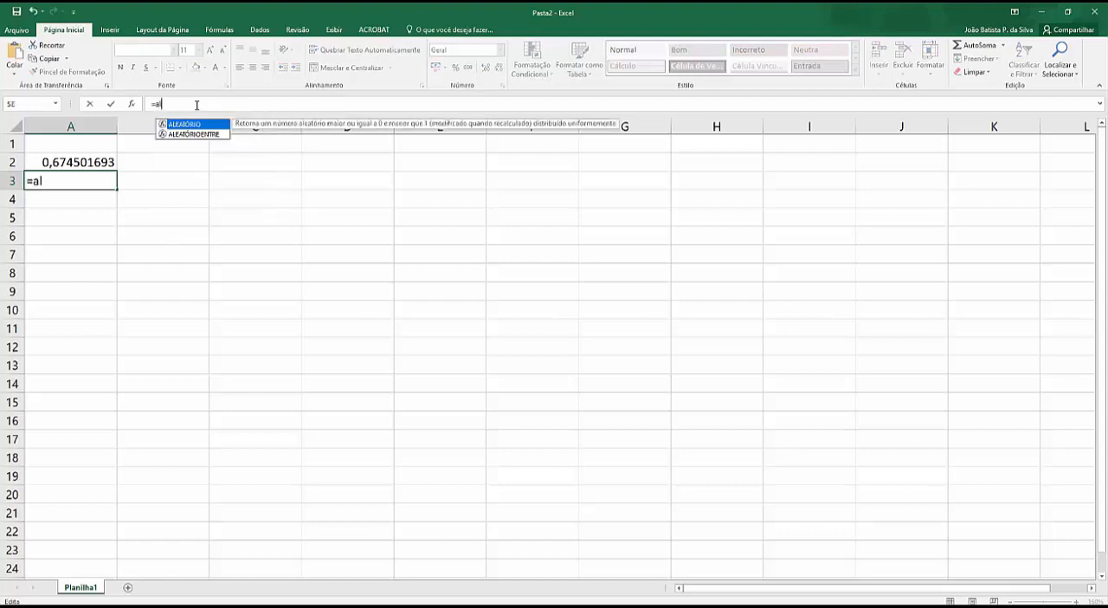
{"action": "type", "text": "eat"}
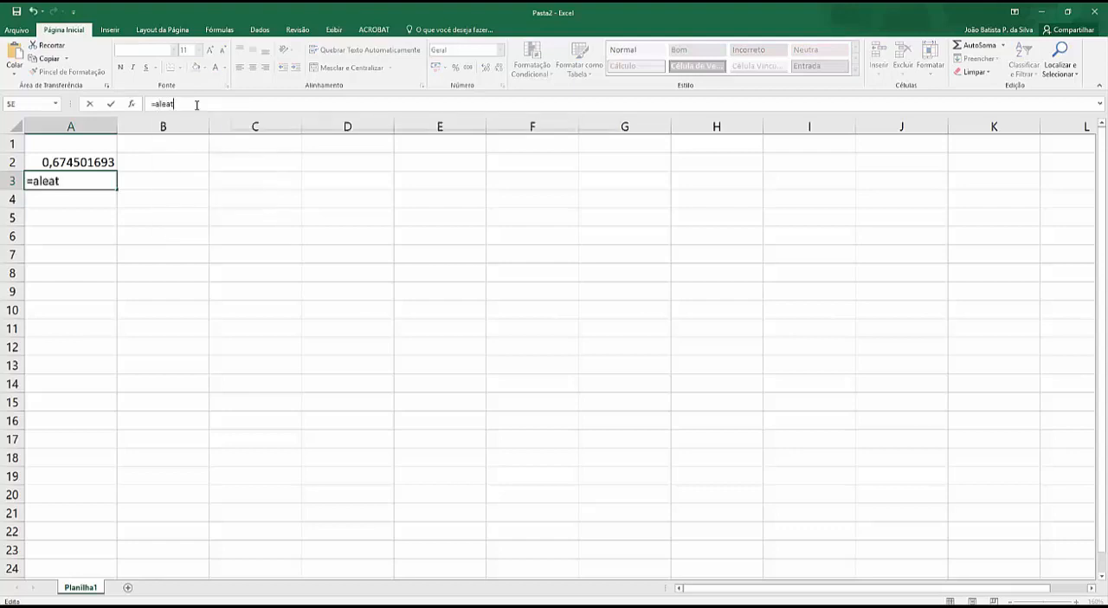
{"action": "type", "text": "órioentre("}
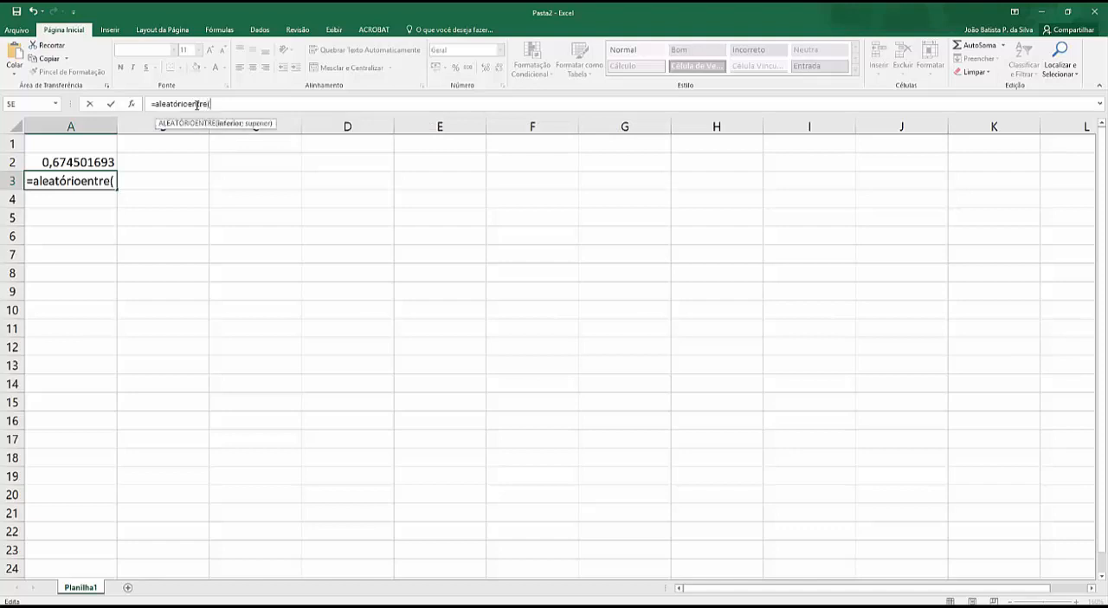
{"action": "type", "text": "10;"}
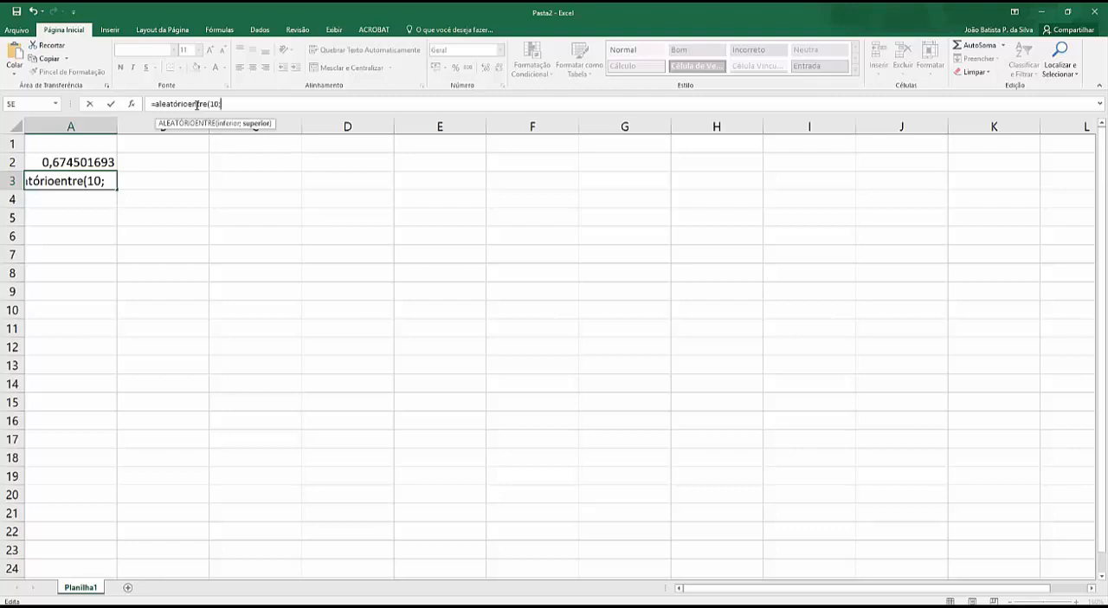
{"action": "type", "text": "20)"}
{"action": "key", "text": "Return"}
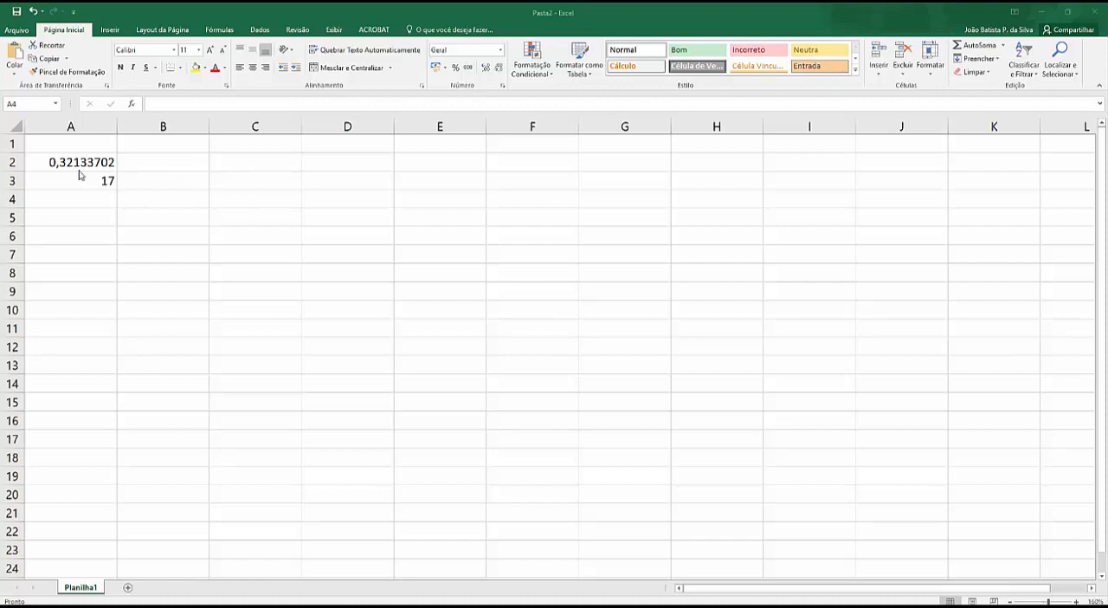
Step: Recalculate the sheet repeatedly to produce new random numbers in cells A2 and A3
{"action": "left_click", "coordinate": [147, 177]}
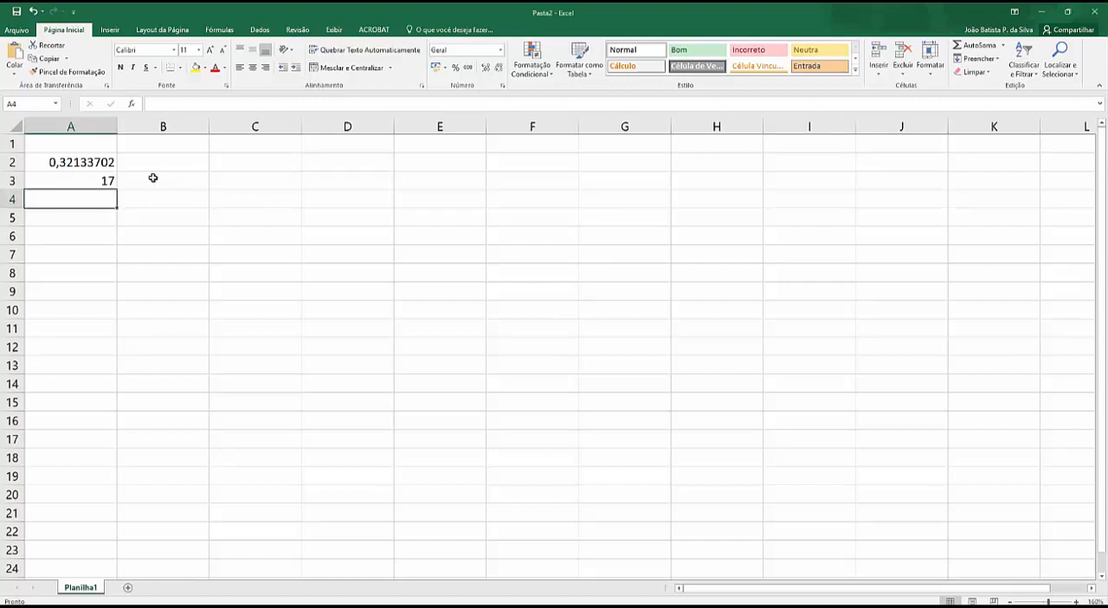
{"action": "key", "text": "F9"}
{"action": "key", "text": "F9"}
{"action": "key", "text": "F9"}
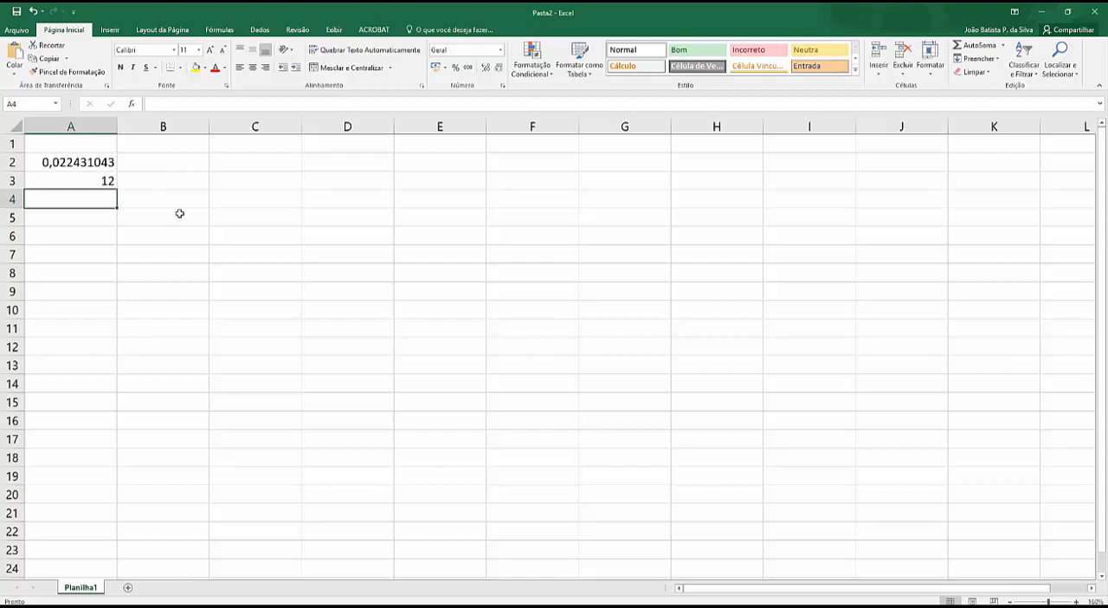
{"action": "key", "text": "F9"}
{"action": "key", "text": "F9"}
{"action": "key", "text": "F9"}
{"action": "key", "text": "F9"}
{"action": "key", "text": "F9"}
{"action": "key", "text": "F9"}
{"action": "key", "text": "F9"}
Step: Set the upper limit of the ALEATÓRIOENTRE formula in cell A3 to 12
{"action": "left_click", "coordinate": [106, 180]}
{"action": "left_click", "coordinate": [235, 103]}
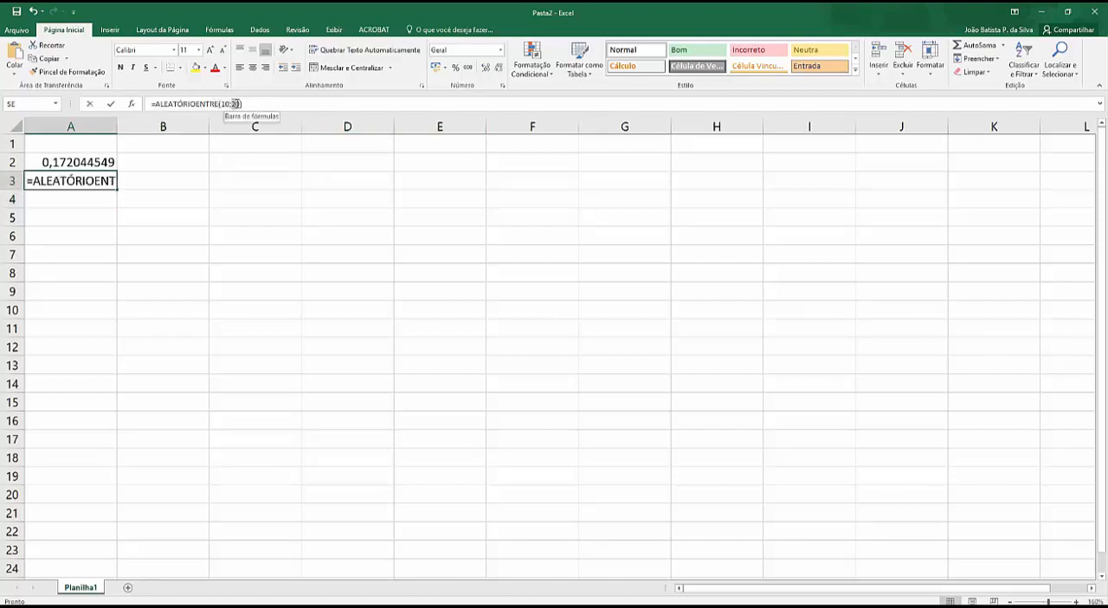
{"action": "type", "text": "12"}
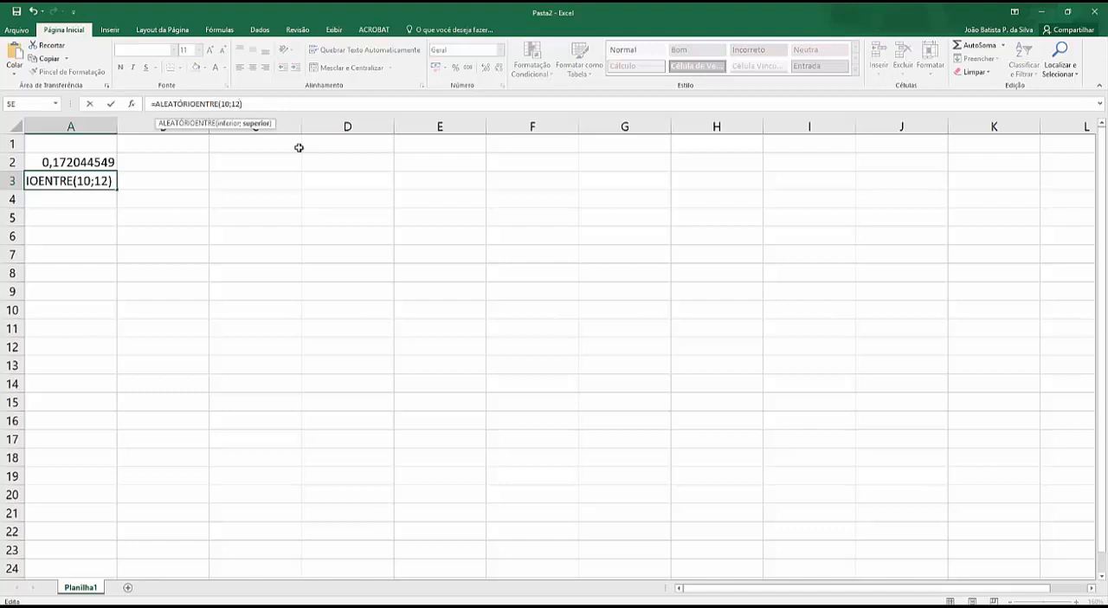
{"action": "key", "text": "Return"}
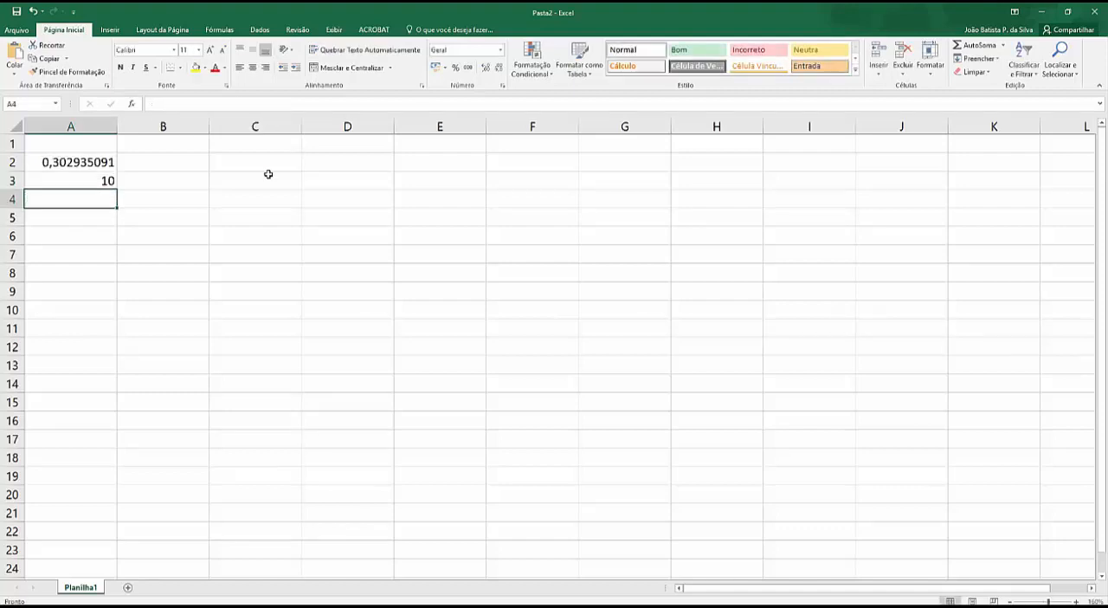
Step: Recalculate the sheet several times to test the random numbers with the 10 to 12 range in A3
{"action": "key", "text": "F9"}
{"action": "key", "text": "F9"}
{"action": "key", "text": "F9"}
{"action": "key", "text": "F9"}
{"action": "key", "text": "F9"}
{"action": "key", "text": "F9"}
{"action": "key", "text": "F9"}
{"action": "key", "text": "F9"}
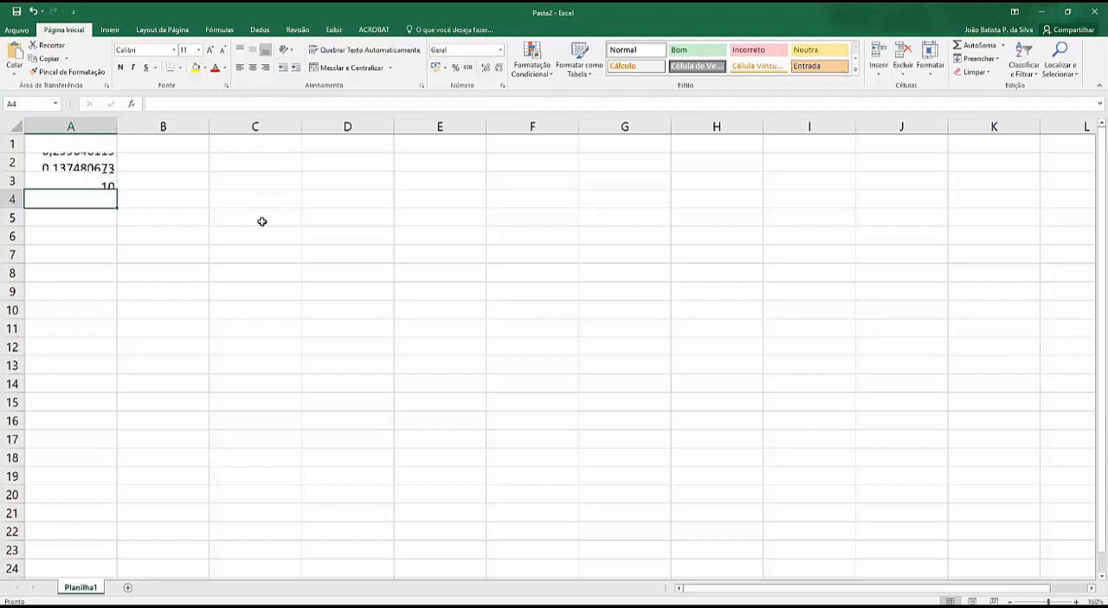
Step: Recalculate the sheet a few more times to compare the random numbers in cells A2 and A3
{"action": "key", "text": "F9"}
{"action": "key", "text": "F9"}
{"action": "key", "text": "F9"}
{"action": "key", "text": "F9"}
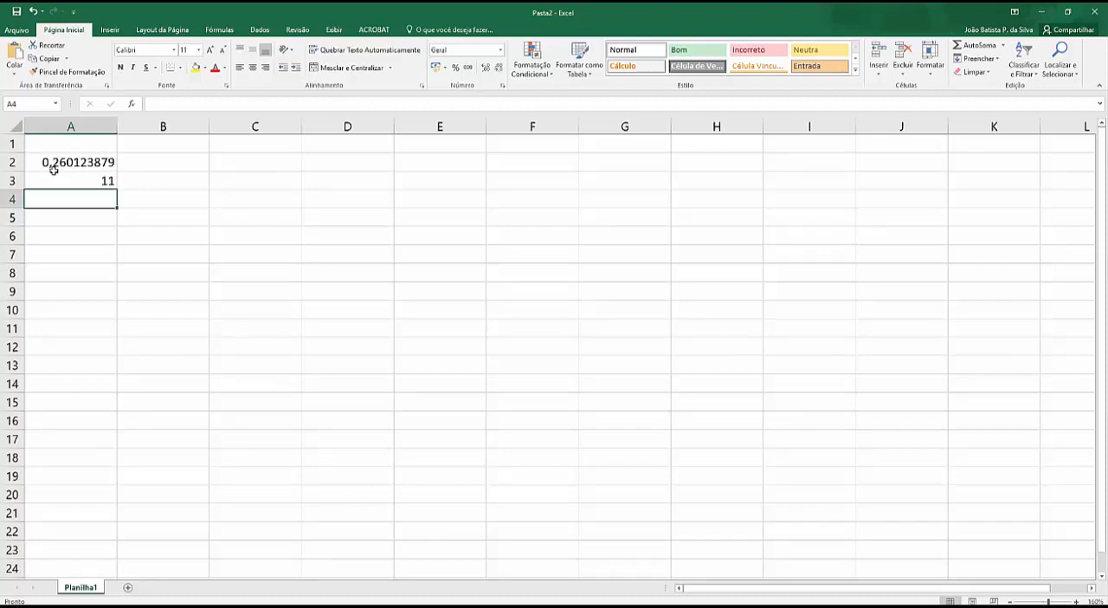
{"action": "key", "text": "F9"}
{"action": "key", "text": "F9"}
Step: Multiply the random number formula in cell A2 by 10, giving =ALEATÓRIO()*10
{"action": "left_click", "coordinate": [74, 161]}
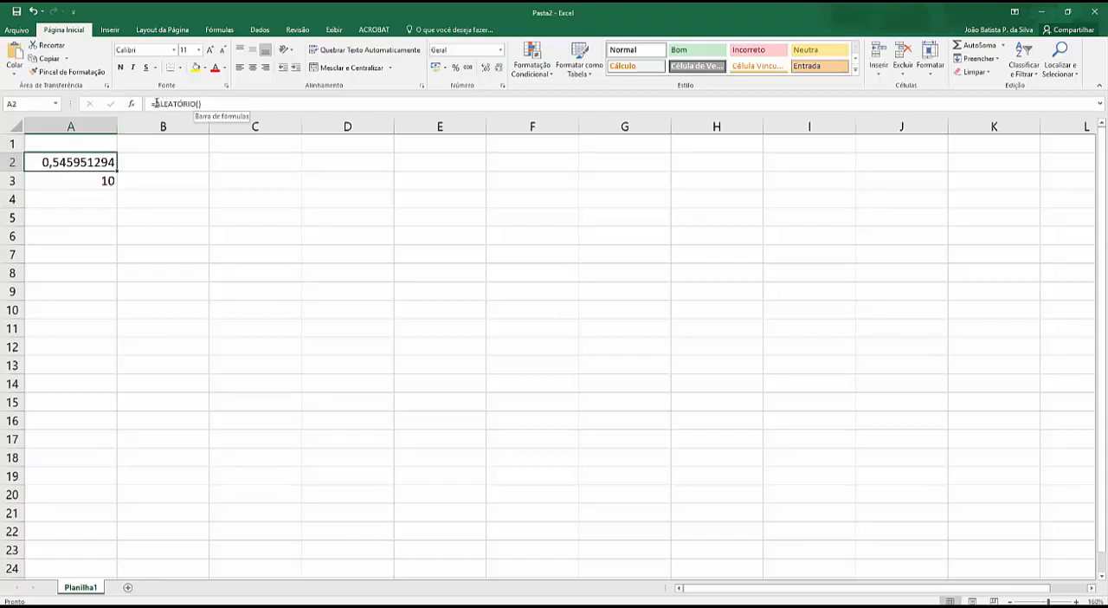
{"action": "left_click", "coordinate": [154, 103]}
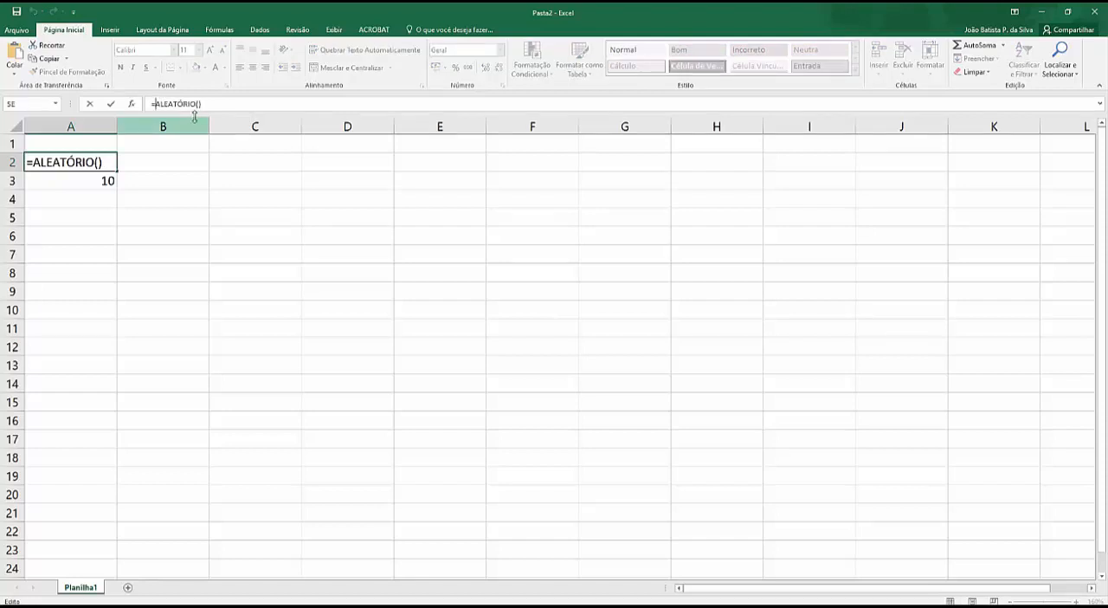
{"action": "left_click", "coordinate": [198, 103]}
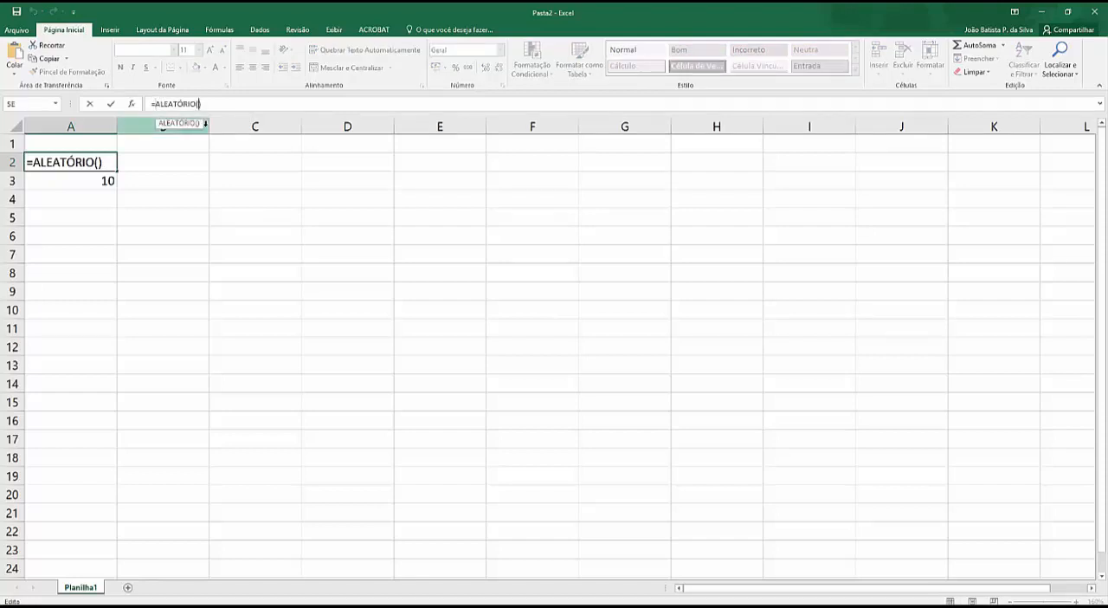
{"action": "left_click", "coordinate": [222, 102]}
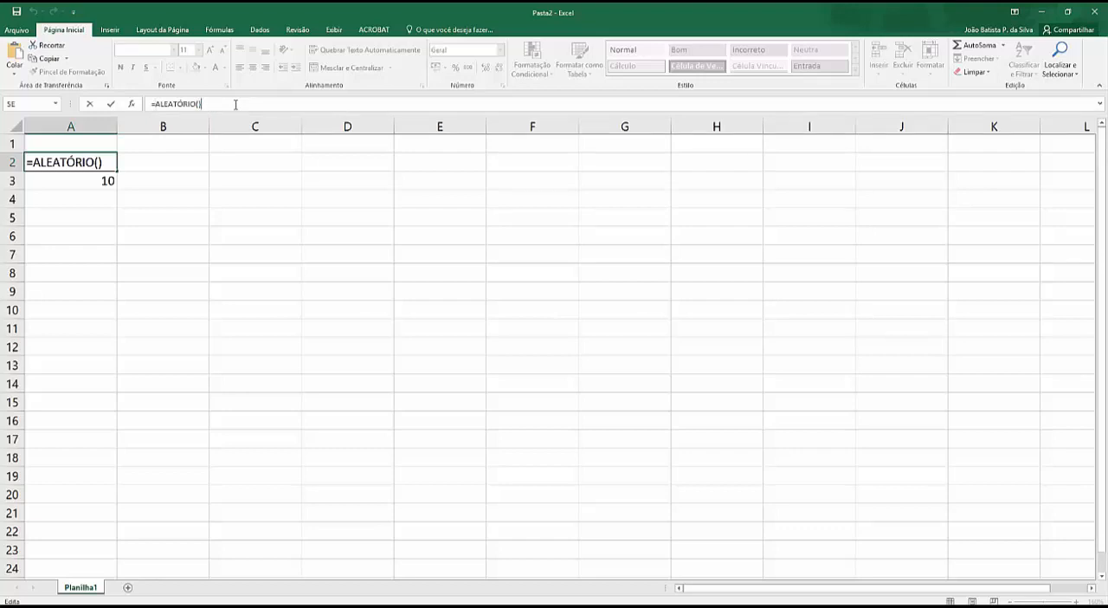
{"action": "type", "text": "*10"}
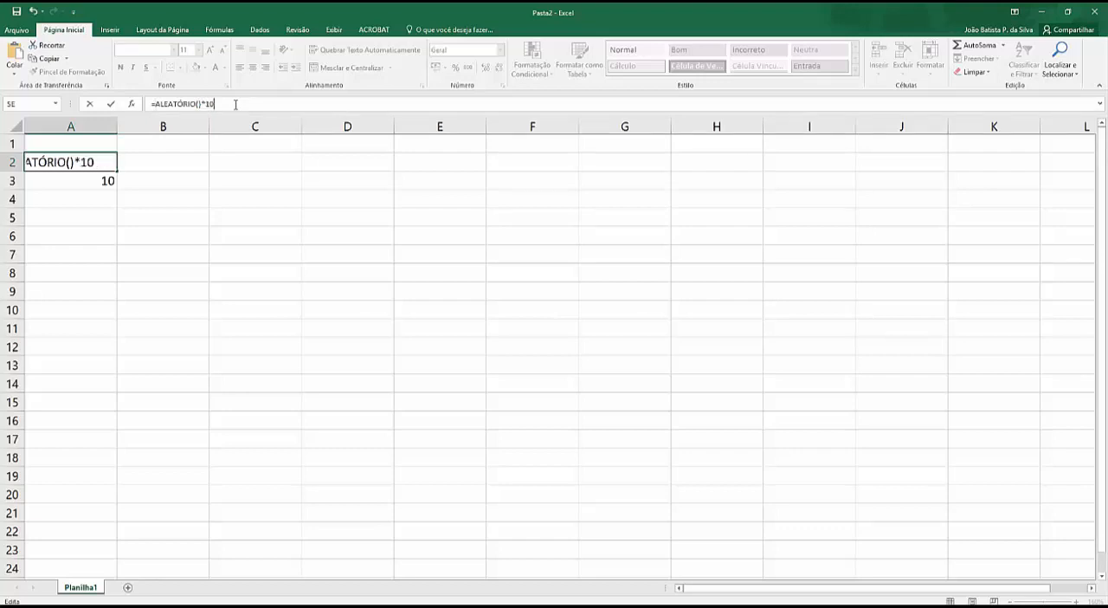
{"action": "key", "text": "Return"}
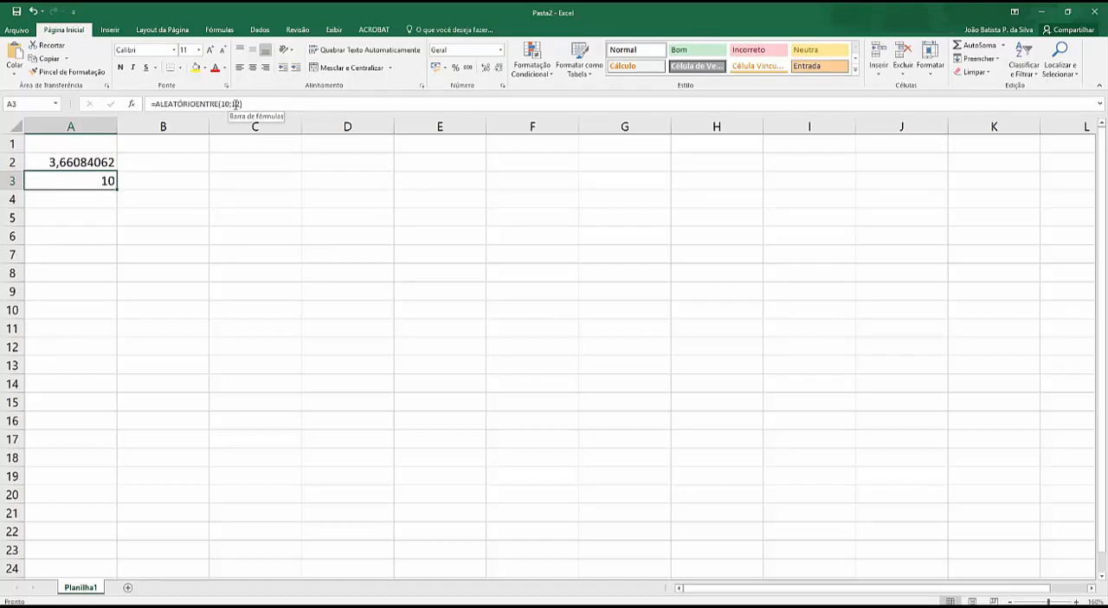
Step: Recalculate the sheet repeatedly to examine the random values generated by the multiplied formula in A2
{"action": "key", "text": "F9"}
{"action": "key", "text": "F9"}
{"action": "key", "text": "F9"}
{"action": "key", "text": "F9"}
{"action": "key", "text": "F9"}
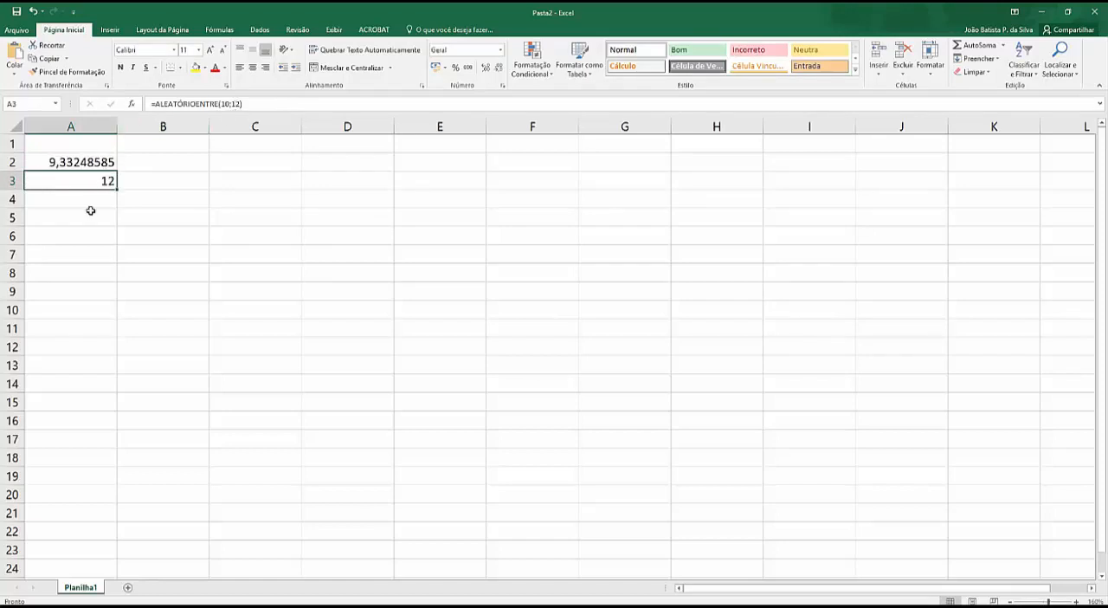
{"action": "key", "text": "F9"}
{"action": "key", "text": "F9"}
{"action": "key", "text": "F9"}
{"action": "key", "text": "F9"}
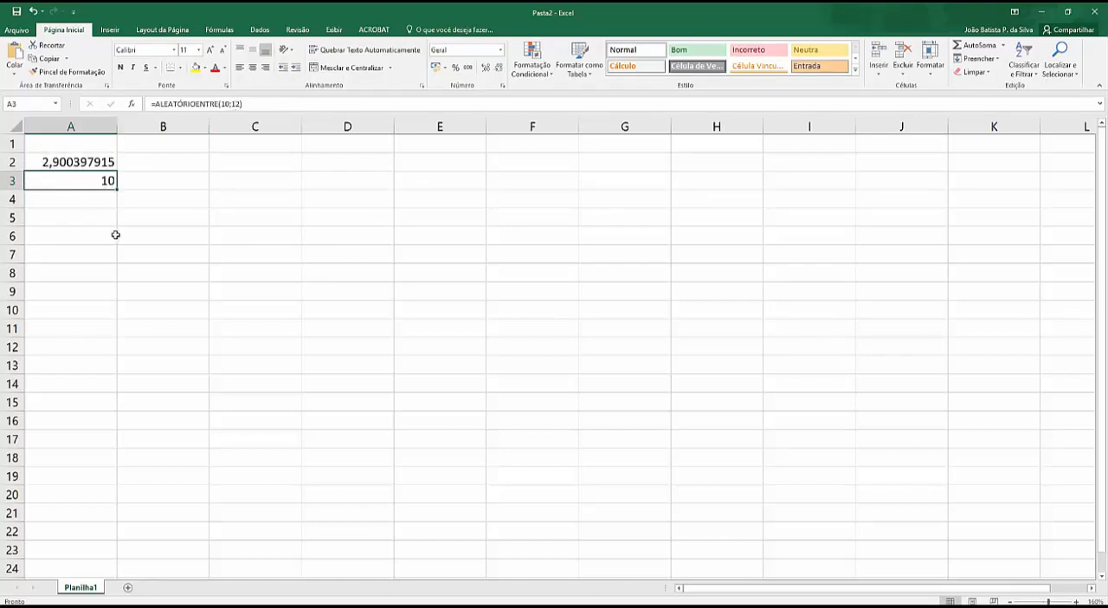
{"action": "key", "text": "F9"}
{"action": "key", "text": "F9"}
{"action": "key", "text": "F9"}
{"action": "key", "text": "F9"}
{"action": "key", "text": "F9"}
{"action": "key", "text": "F9"}
{"action": "key", "text": "F9"}
{"action": "key", "text": "F9"}
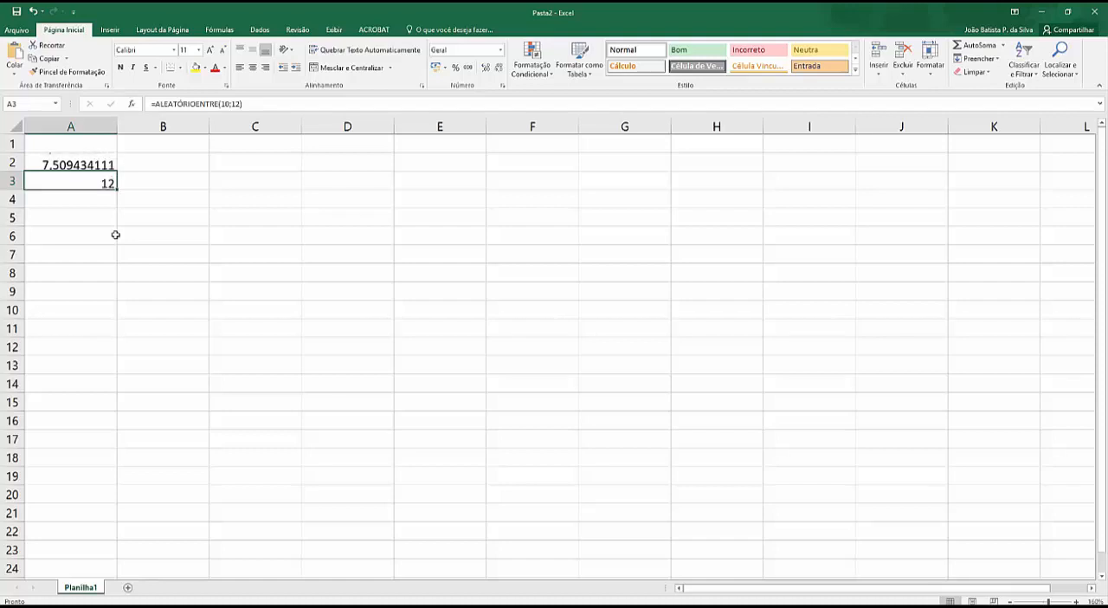
{"action": "key", "text": "F9"}
{"action": "key", "text": "F9"}
{"action": "key", "text": "F9"}
{"action": "key", "text": "F9"}
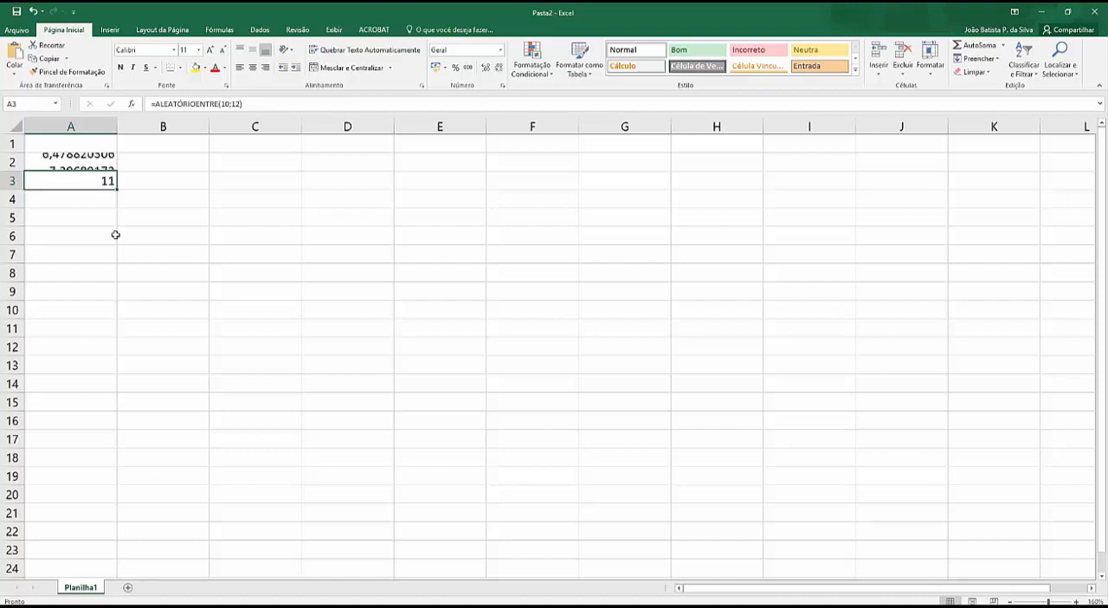
{"action": "key", "text": "F9"}
{"action": "key", "text": "F9"}
{"action": "key", "text": "F9"}
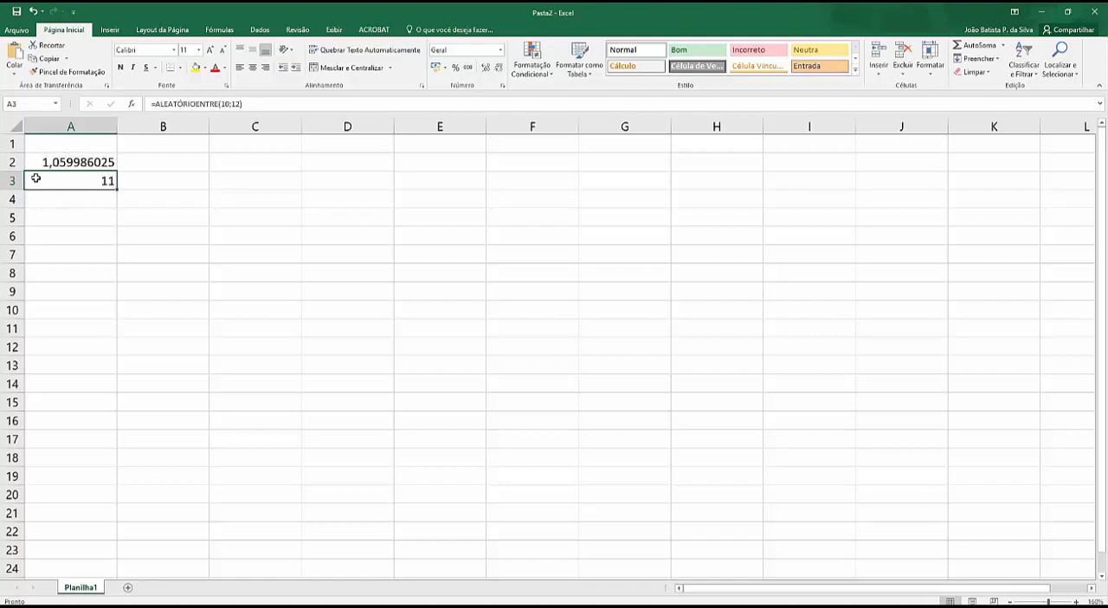
Step: Review the formula in A2, and set the upper limit of the ALEATÓRIOENTRE formula in cell A3 to 10
{"action": "left_click", "coordinate": [100, 162]}
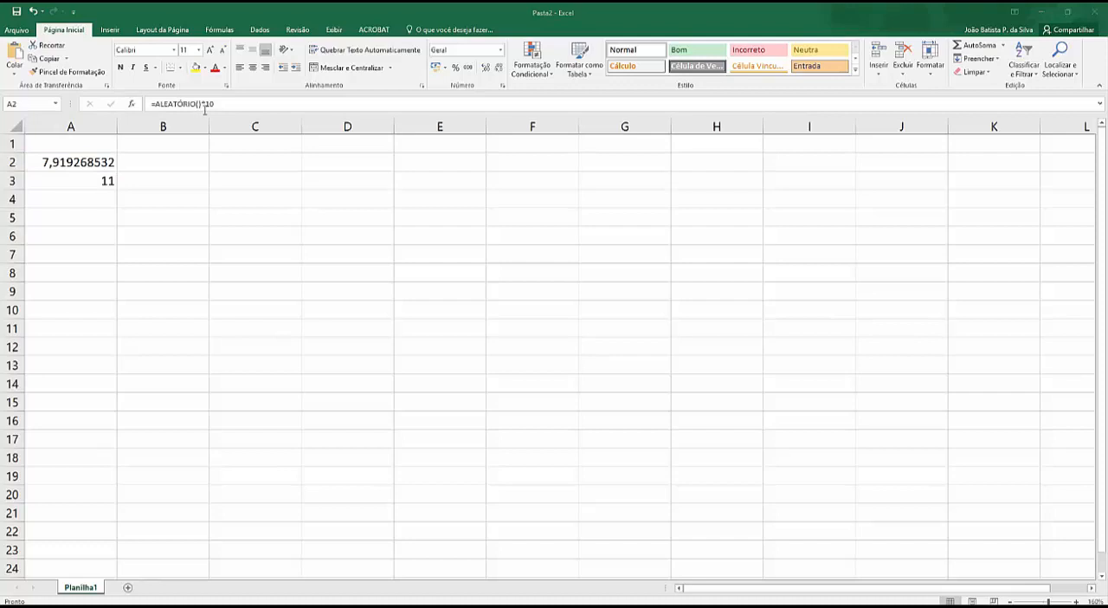
{"action": "left_click", "coordinate": [99, 181]}
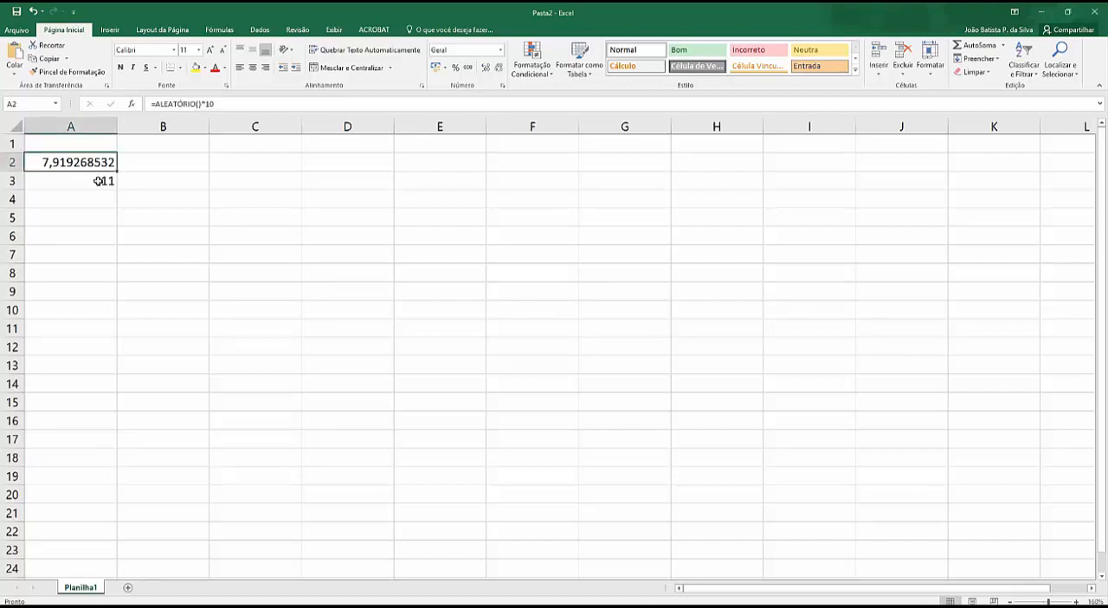
{"action": "left_click", "coordinate": [99, 181]}
{"action": "left_click", "coordinate": [223, 104]}
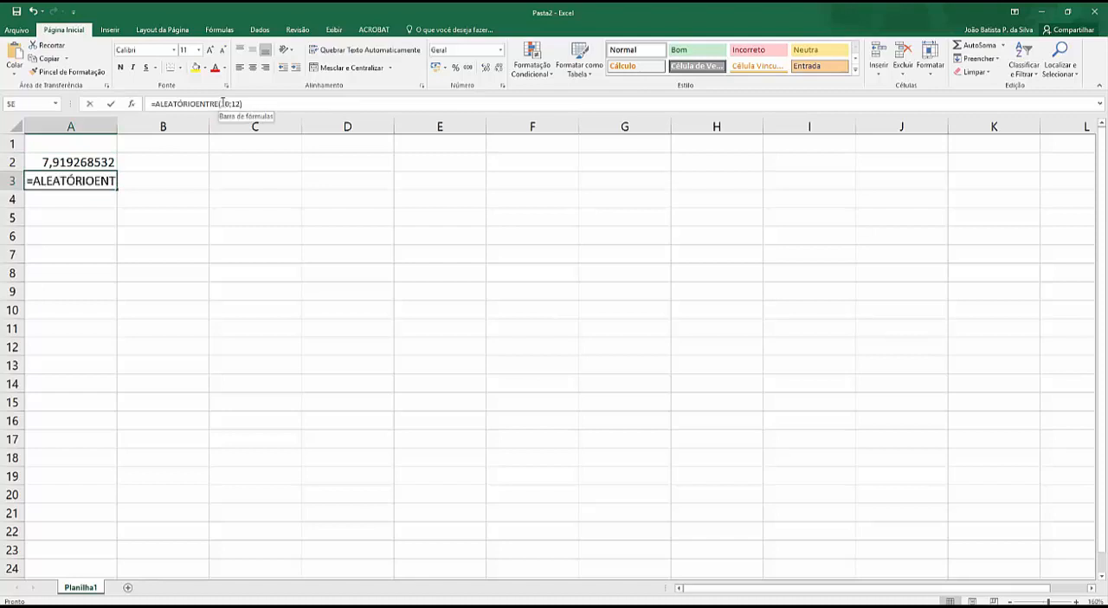
{"action": "key", "text": "Right"}
{"action": "key", "text": "Right"}
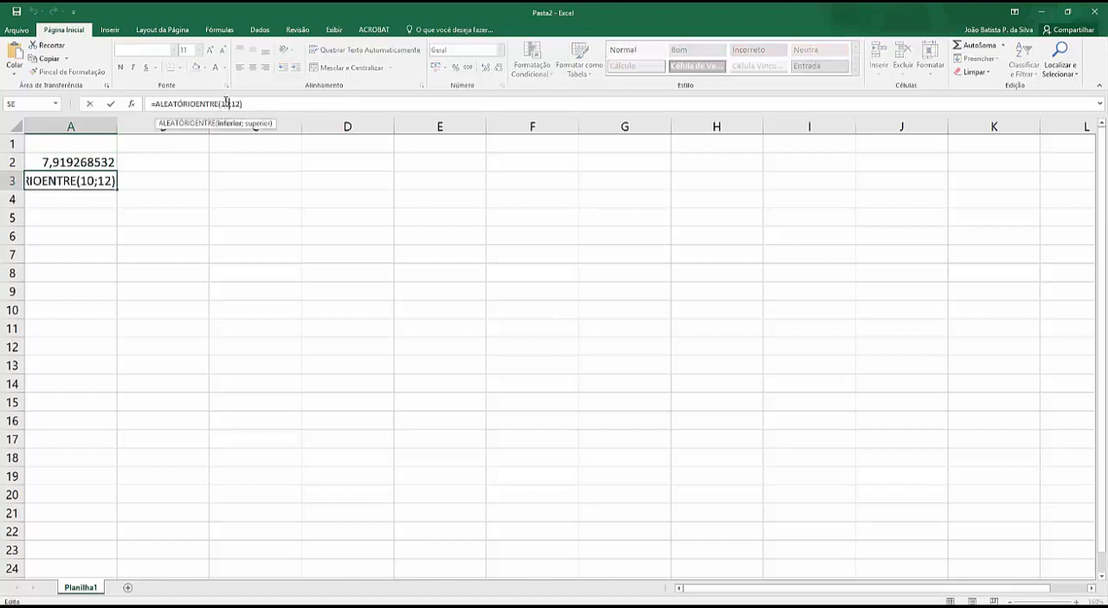
{"action": "key", "text": "BackSpace"}
{"action": "type", "text": "0"}
{"action": "key", "text": "Return"}
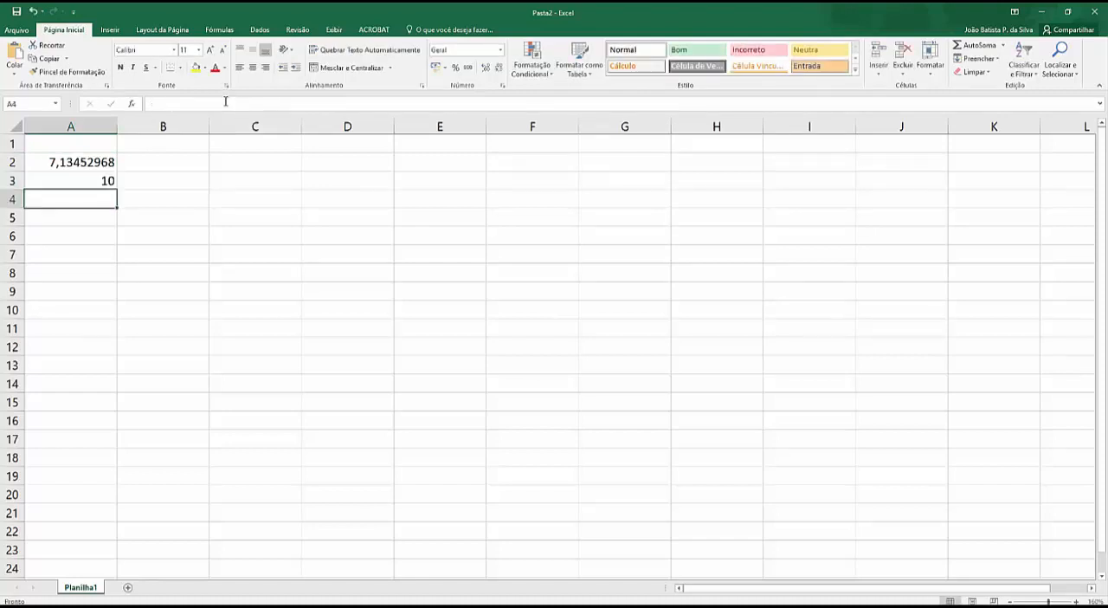
Step: Select cell A3 and recalculate the sheet several times to test the formula with both limits at 10
{"action": "left_click", "coordinate": [92, 184]}
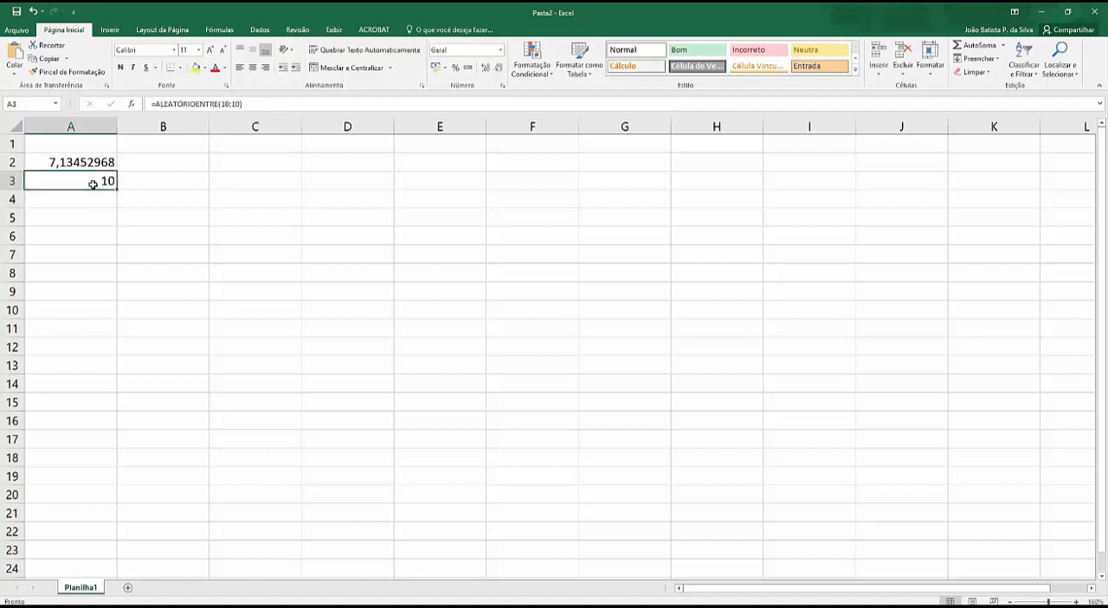
{"action": "key", "text": "F9"}
{"action": "key", "text": "F9"}
{"action": "key", "text": "F9"}
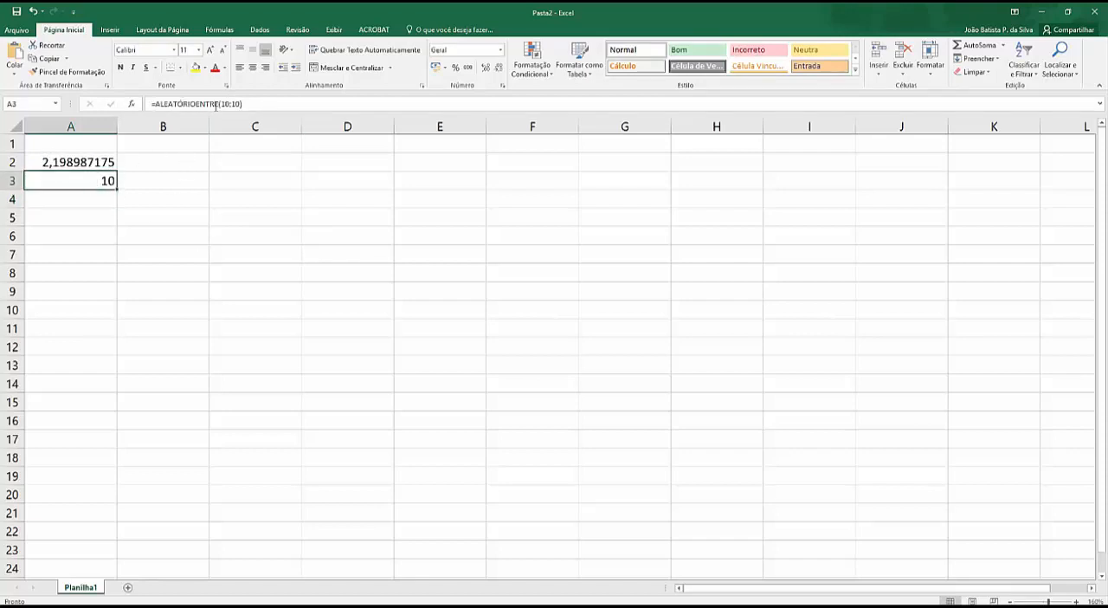
Step: Reduce the lower limit of the ALEATÓRIOENTRE formula in cell A3 to a single digit
{"action": "left_click", "coordinate": [215, 104]}
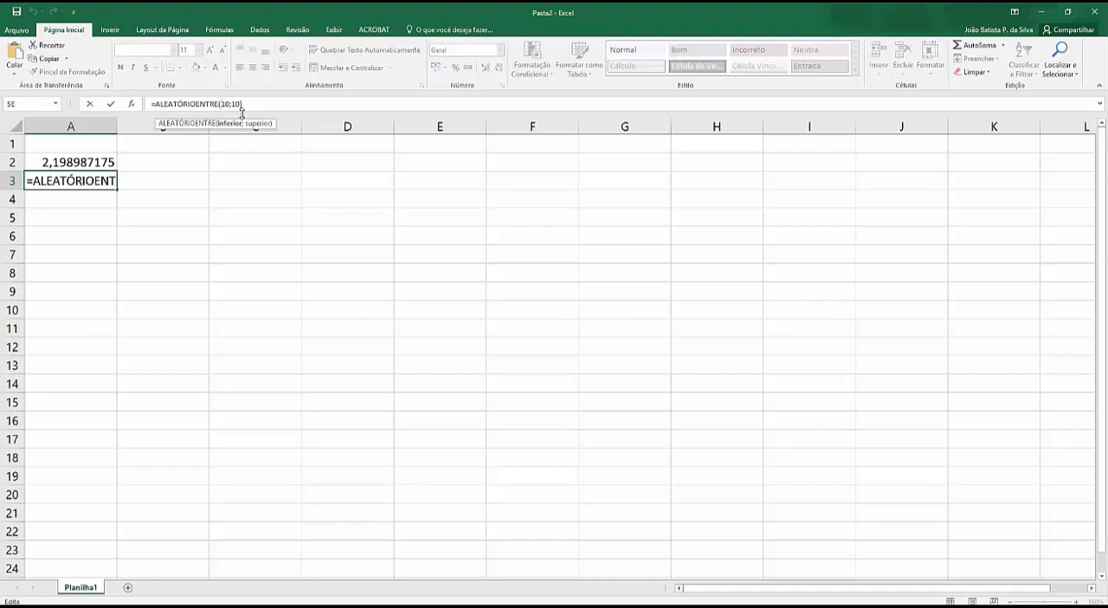
{"action": "key", "text": "Delete"}
{"action": "key", "text": "Return"}
Step: Recalculate the sheet several times to test the whole numbers produced in A3 with the reduced lower limit
{"action": "key", "text": "F9"}
{"action": "key", "text": "F9"}
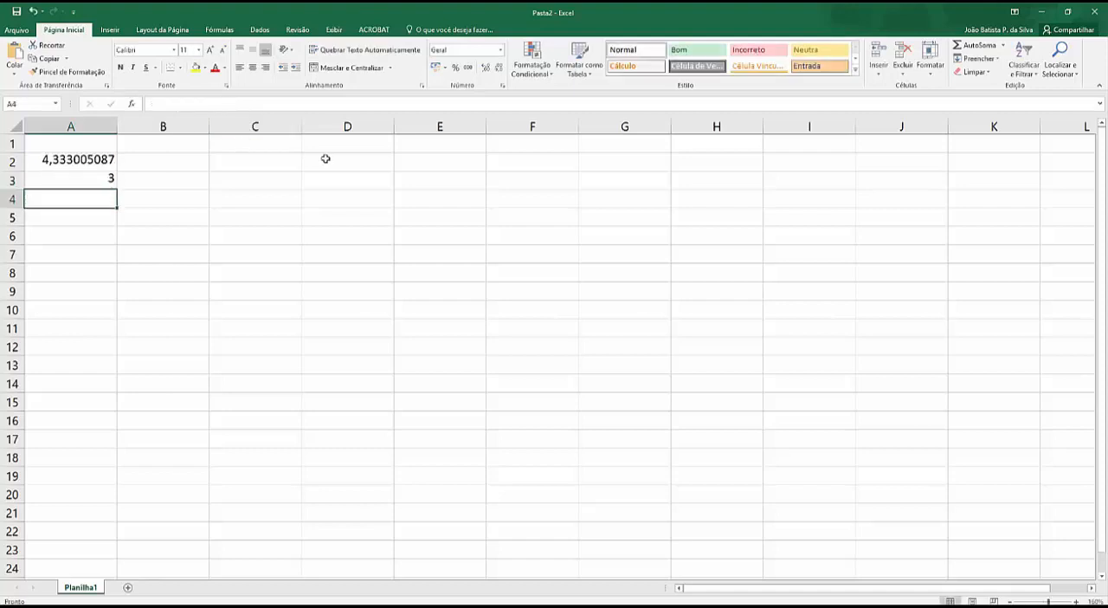
{"action": "key", "text": "F9"}
{"action": "key", "text": "F9"}
{"action": "key", "text": "F9"}
{"action": "key", "text": "F9"}
{"action": "key", "text": "F9"}
{"action": "key", "text": "F9"}
{"action": "key", "text": "F9"}
{"action": "key", "text": "F9"}
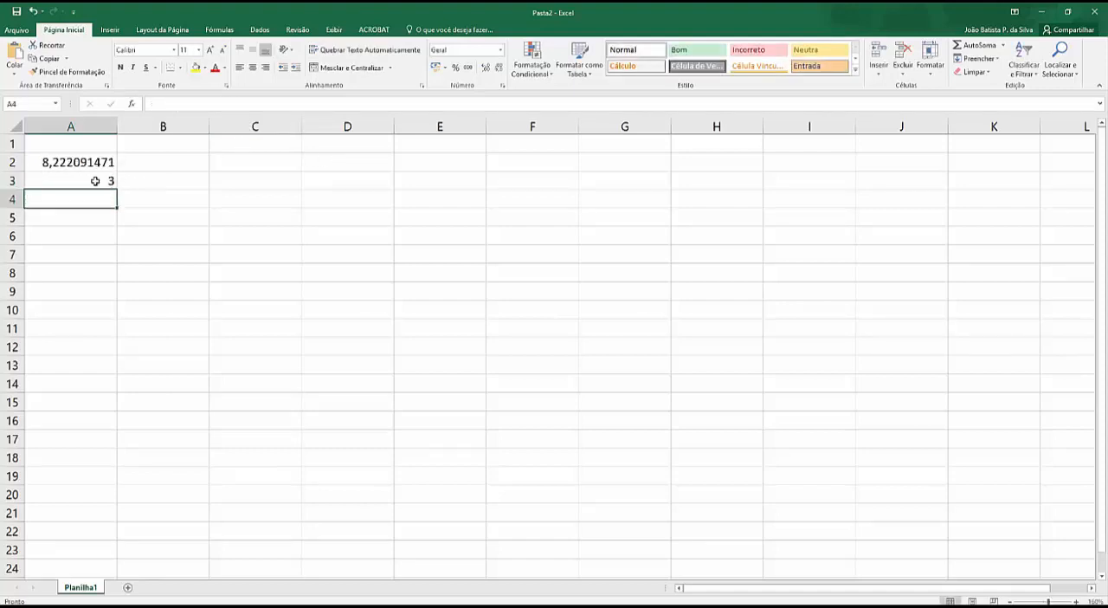
{"action": "key", "text": "F9"}
{"action": "key", "text": "F9"}
Step: Clear both random number formulas from cells A2 and A3
{"action": "left_click", "coordinate": [78, 162]}
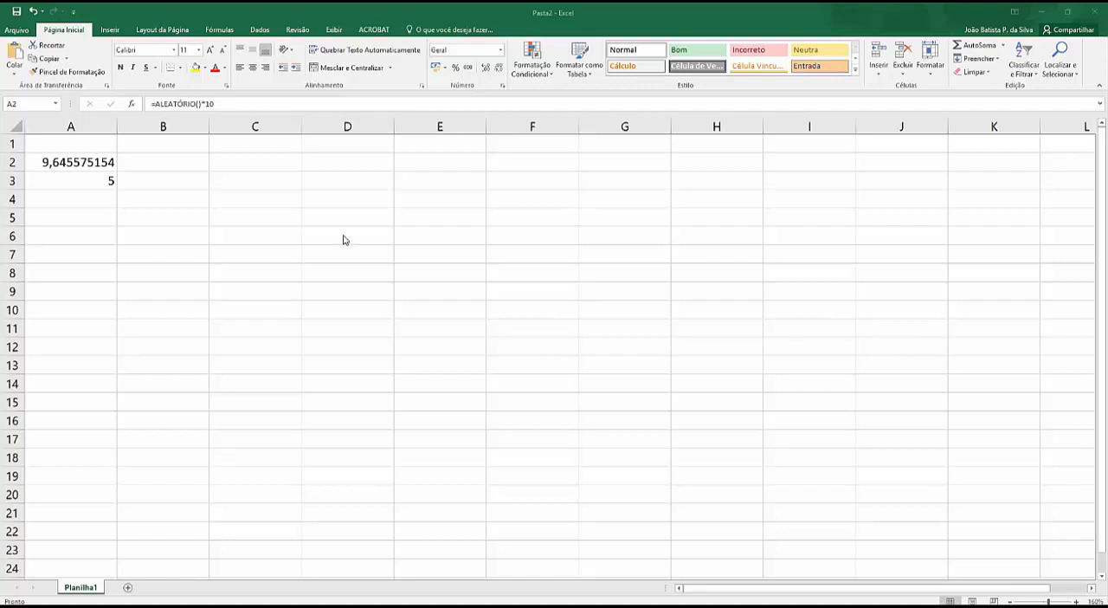
{"action": "left_click_drag", "start_coordinate": [87, 161], "coordinate": [89, 185]}
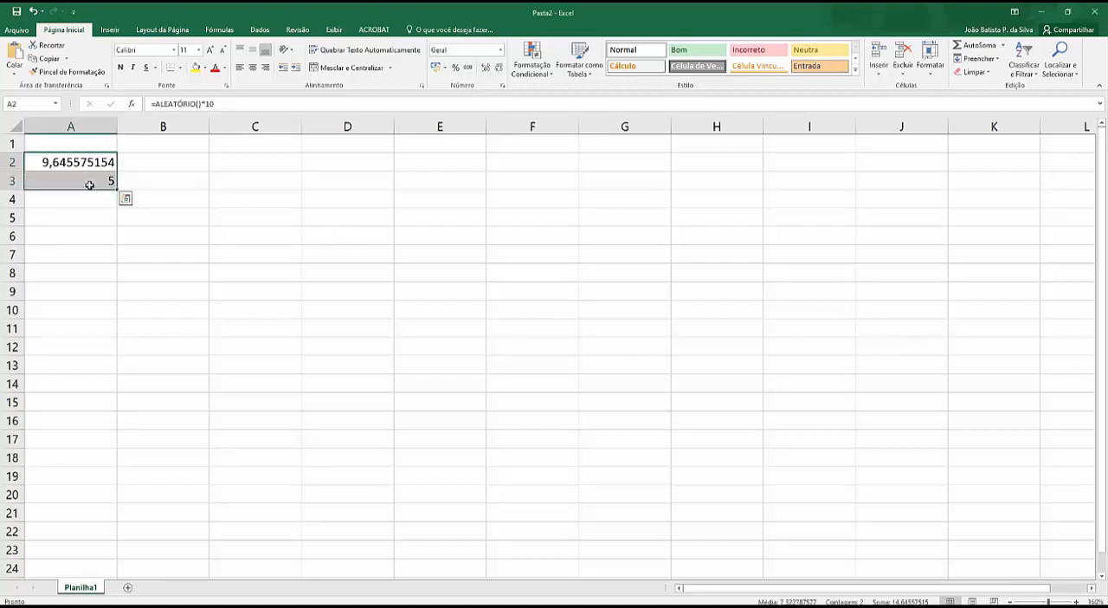
{"action": "key", "text": "Delete"}
Step: Enter the decimal value 12,54 in cell A2
{"action": "left_click", "coordinate": [76, 164]}
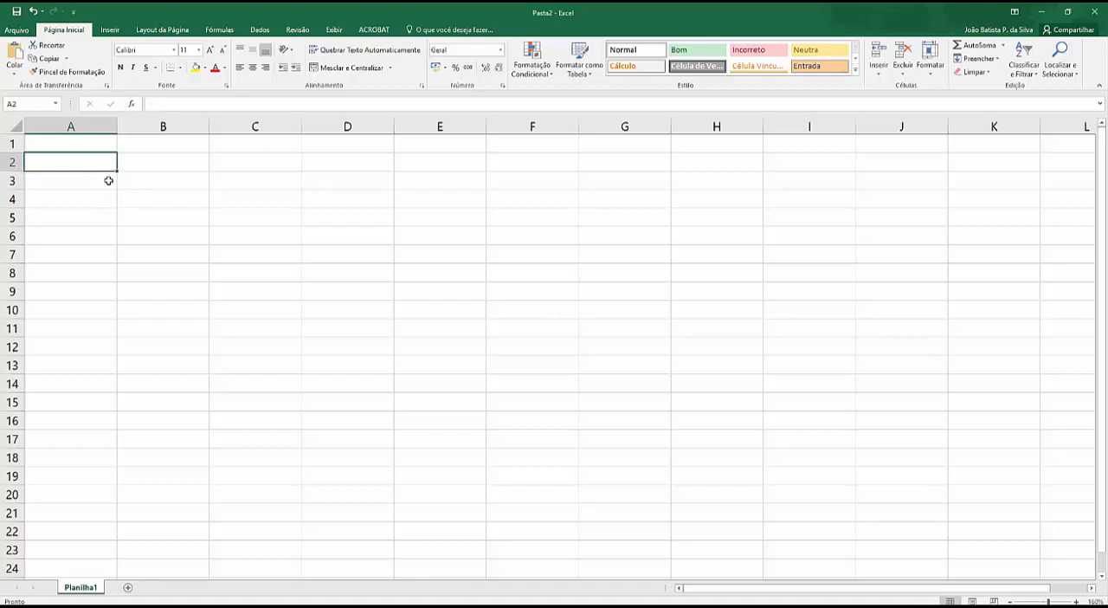
{"action": "type", "text": "12"}
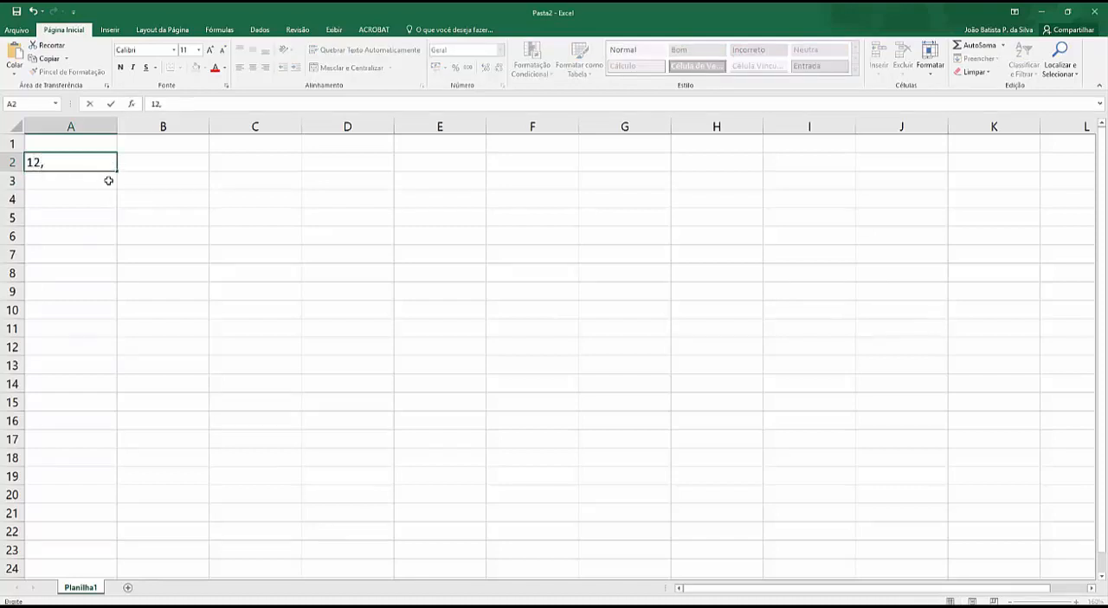
{"action": "type", "text": ",54"}
{"action": "key", "text": "Return"}
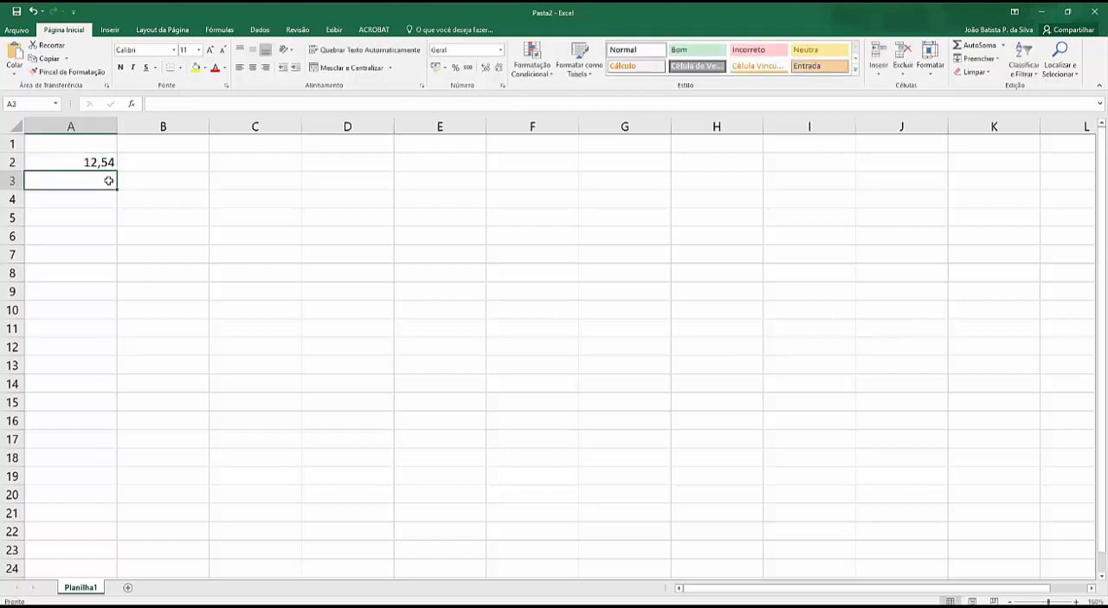
Step: Round the value of A2 to one decimal place in cell B2 with the formula =ARRED(A2;1)
{"action": "left_click", "coordinate": [134, 156]}
{"action": "type", "text": "="}
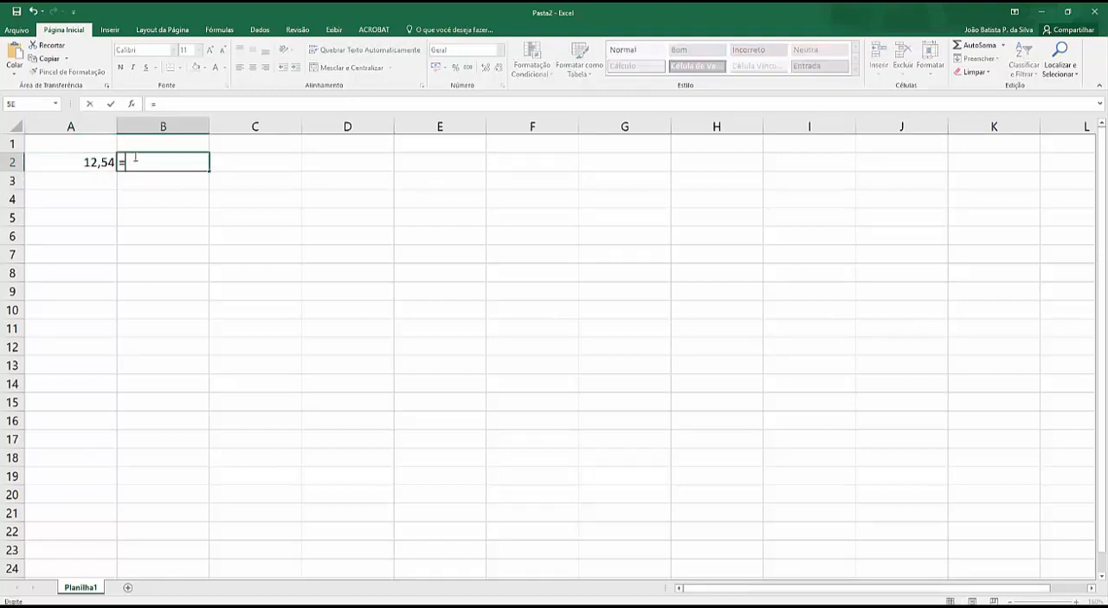
{"action": "type", "text": "arred("}
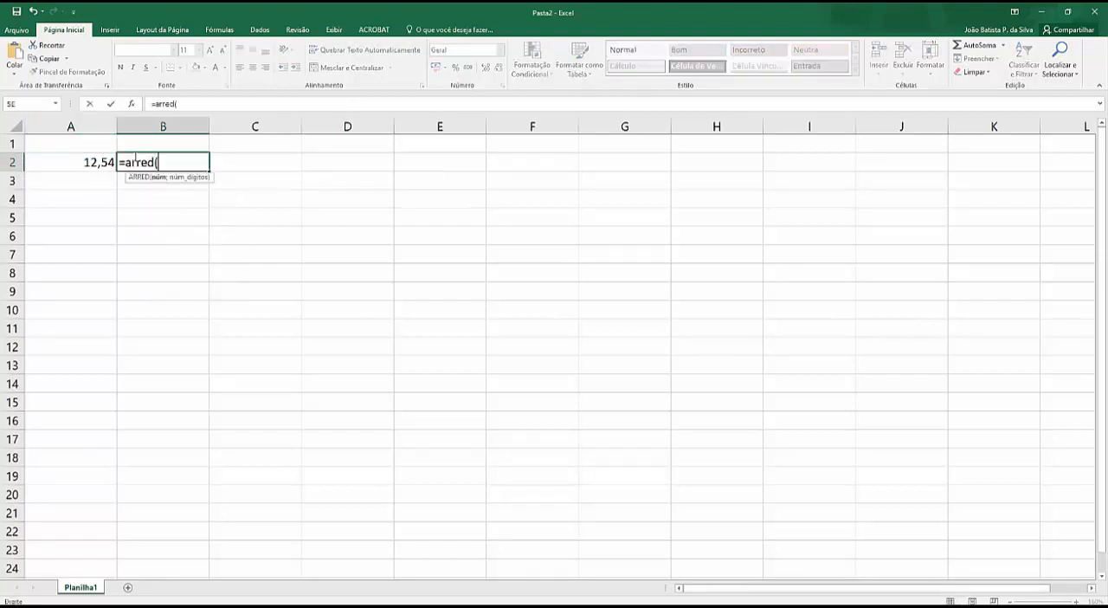
{"action": "left_click", "coordinate": [91, 161]}
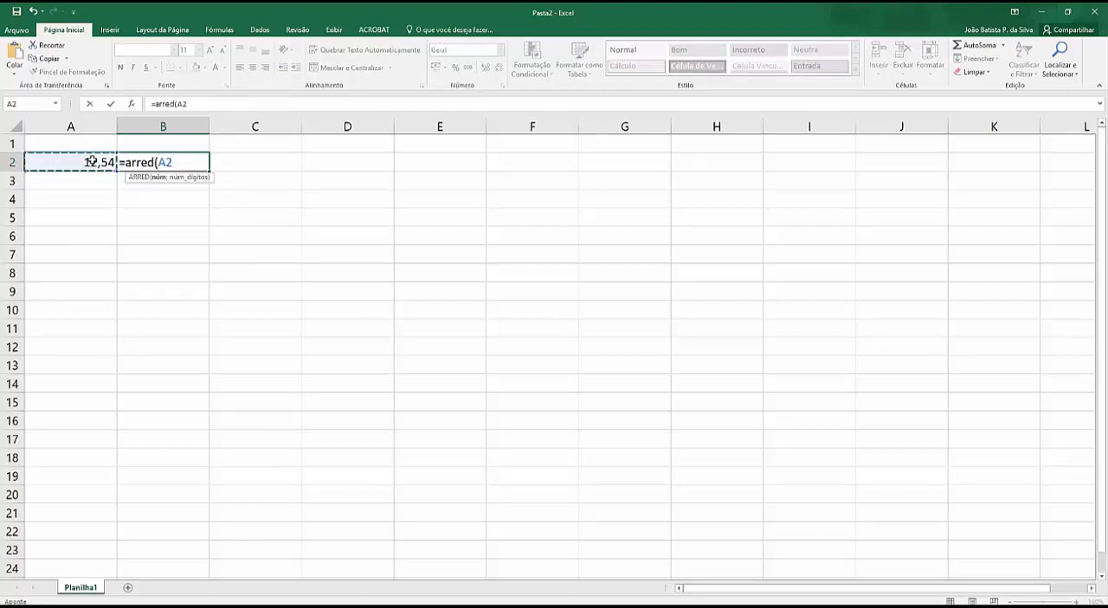
{"action": "type", "text": ";"}
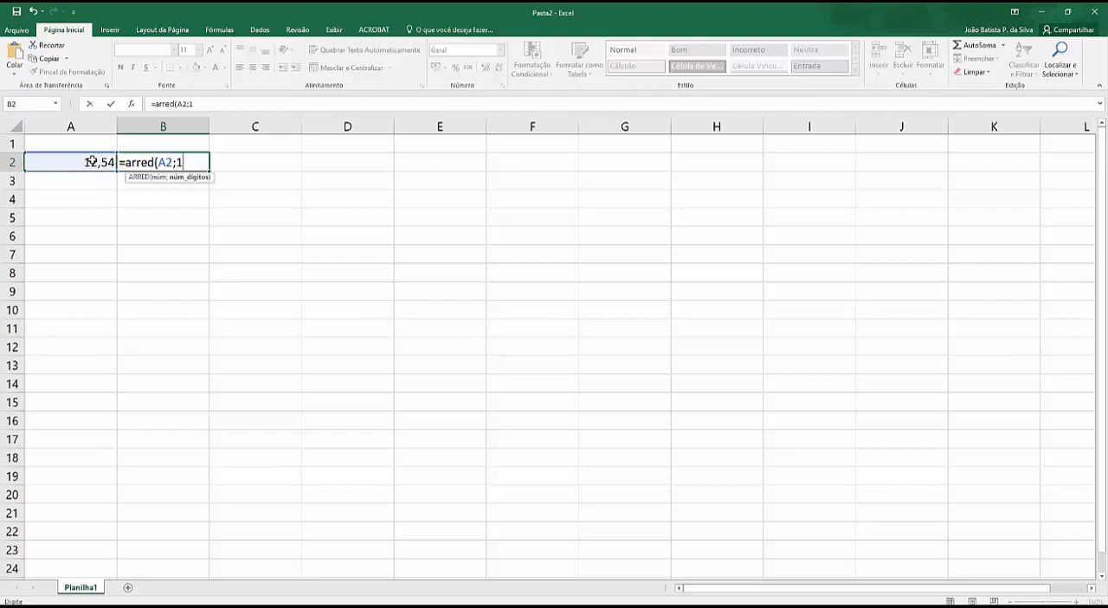
{"action": "type", "text": "1)"}
{"action": "key", "text": "Return"}
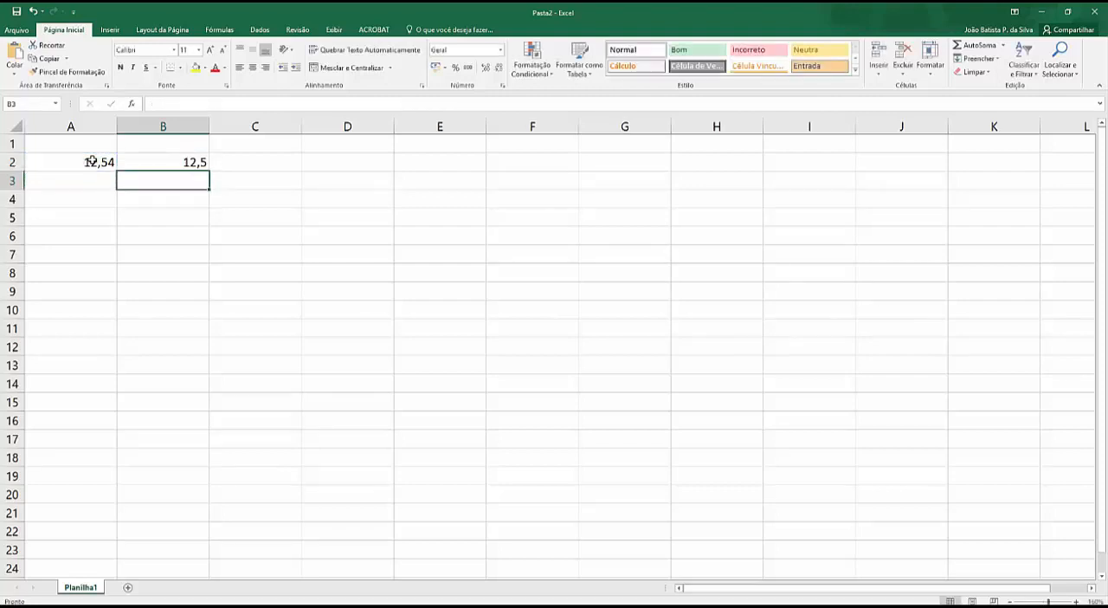
Step: Change the value in cell A2 to 12,55 to test the rounding formula in B2
{"action": "left_click", "coordinate": [189, 162]}
{"action": "left_click", "coordinate": [98, 163]}
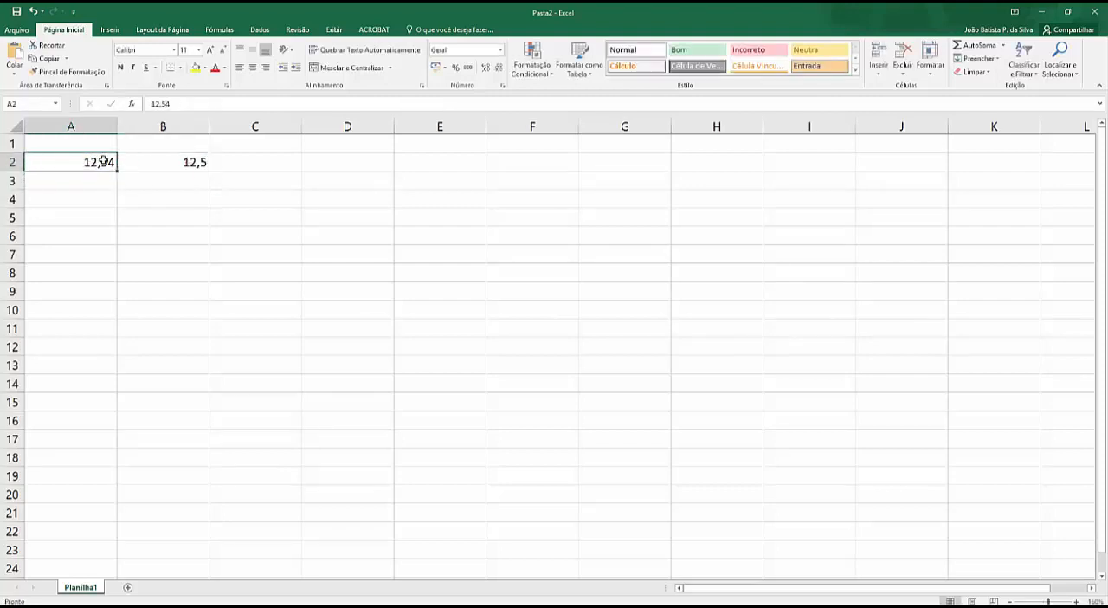
{"action": "double_click", "coordinate": [102, 162]}
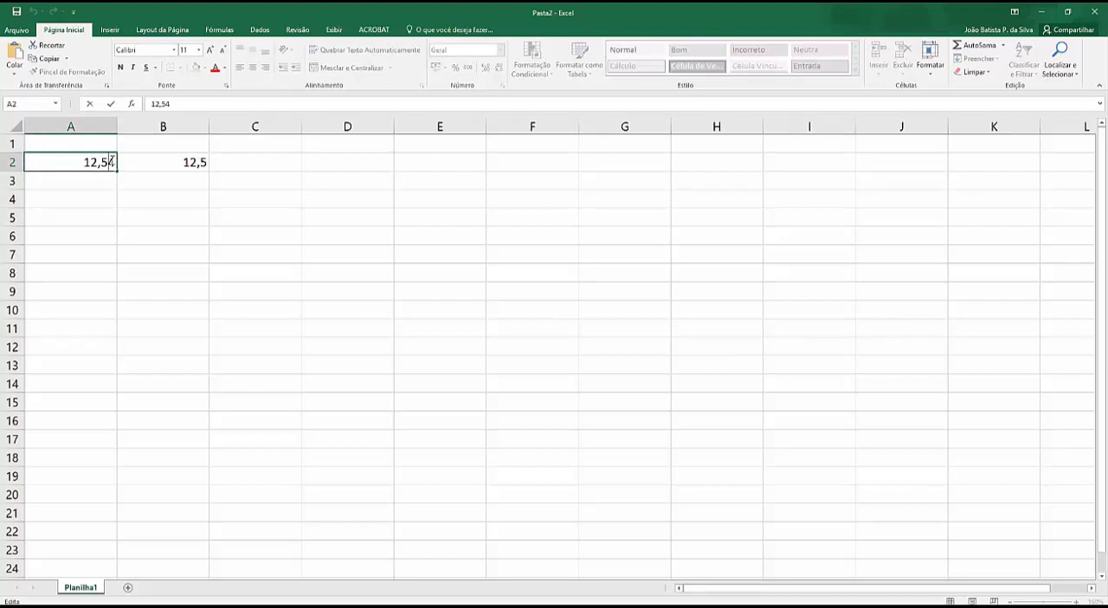
{"action": "key", "text": "BackSpace"}
{"action": "type", "text": "9"}
{"action": "key", "text": "Return"}
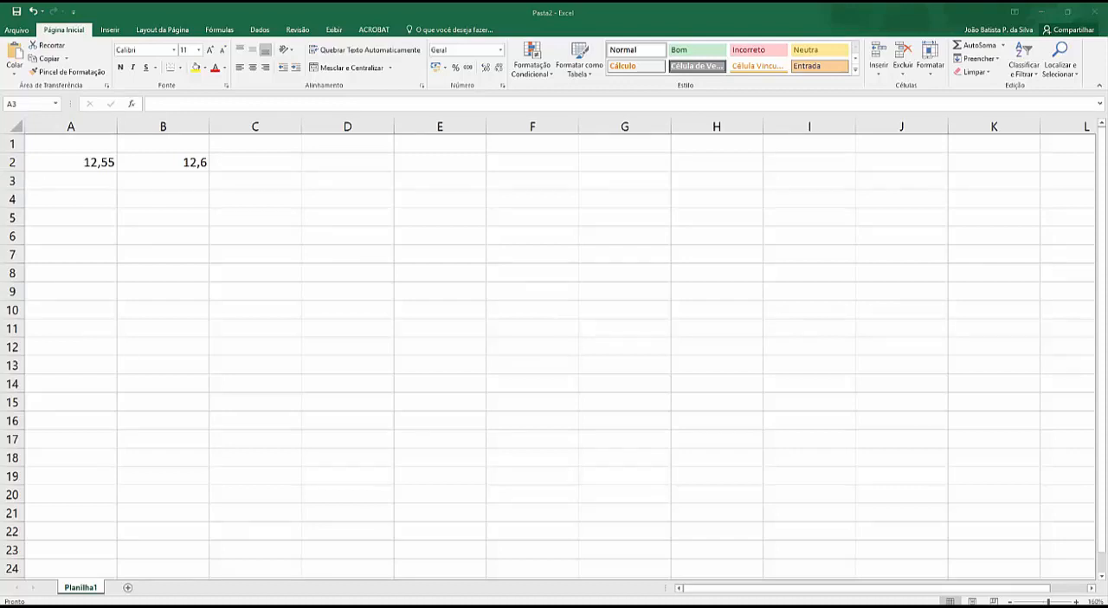
Step: Enter 12,55 in cell D2 and reduce its number format to one displayed decimal place
{"action": "left_click", "coordinate": [98, 178]}
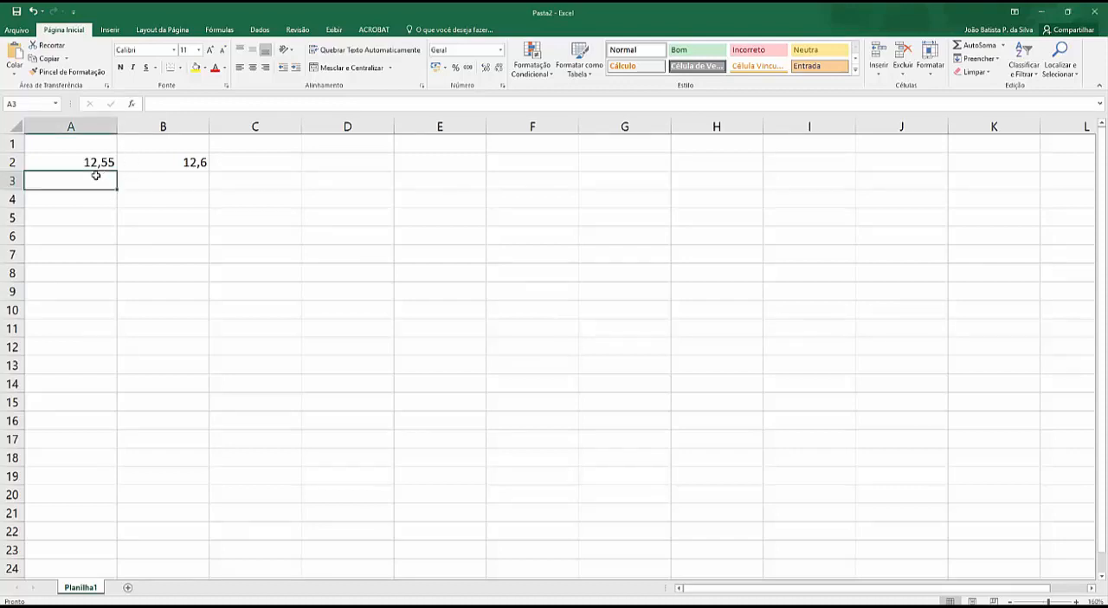
{"action": "left_click", "coordinate": [102, 167]}
{"action": "left_click", "coordinate": [259, 164]}
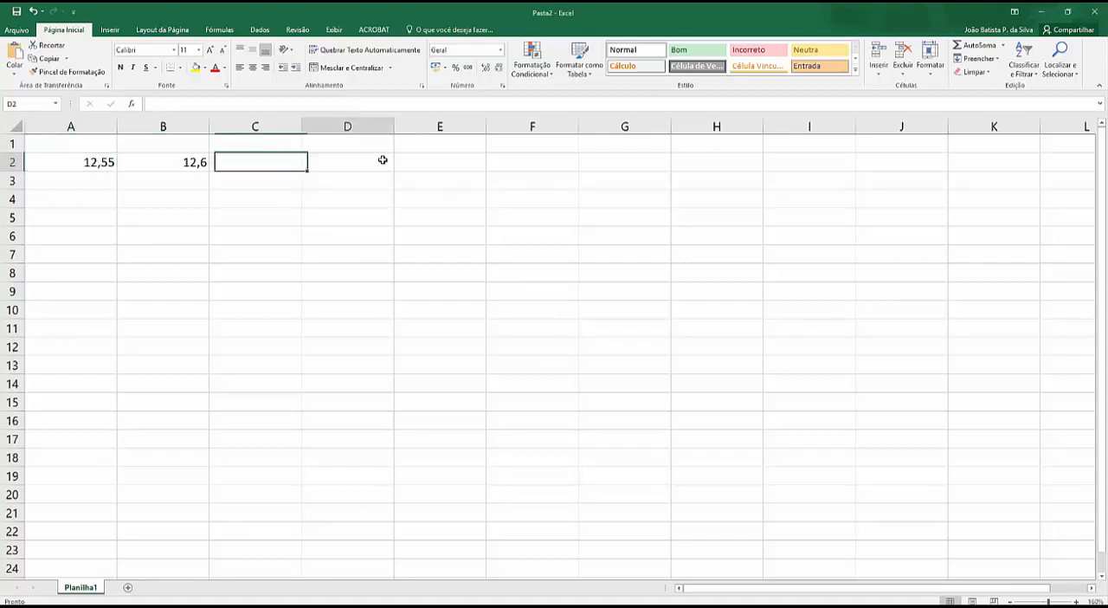
{"action": "left_click", "coordinate": [382, 160]}
{"action": "type", "text": "12,"}
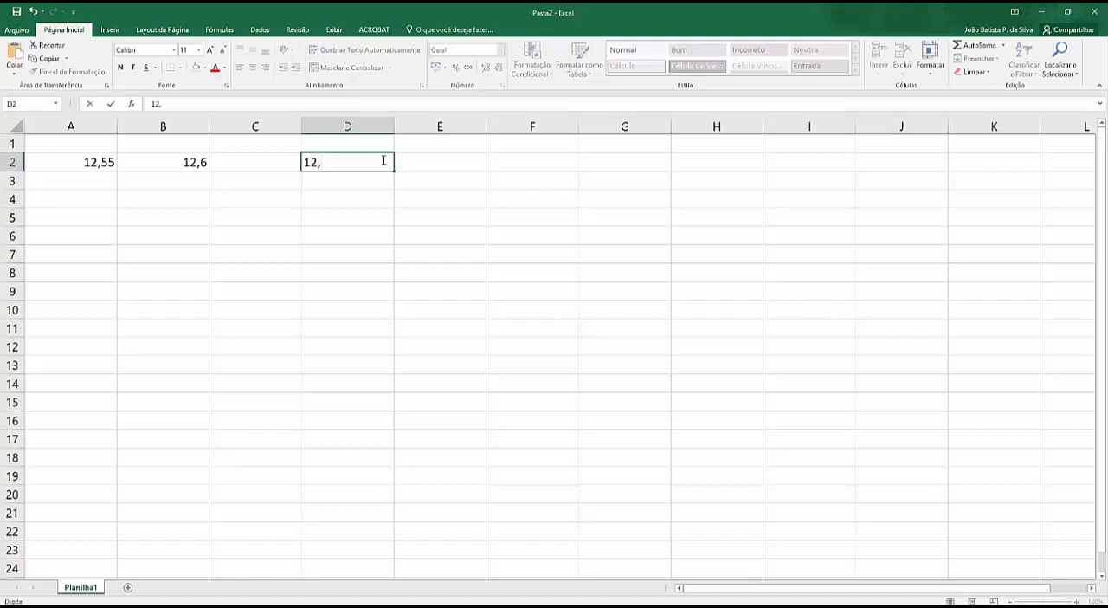
{"action": "type", "text": "55"}
{"action": "key", "text": "Return"}
{"action": "left_click", "coordinate": [382, 161]}
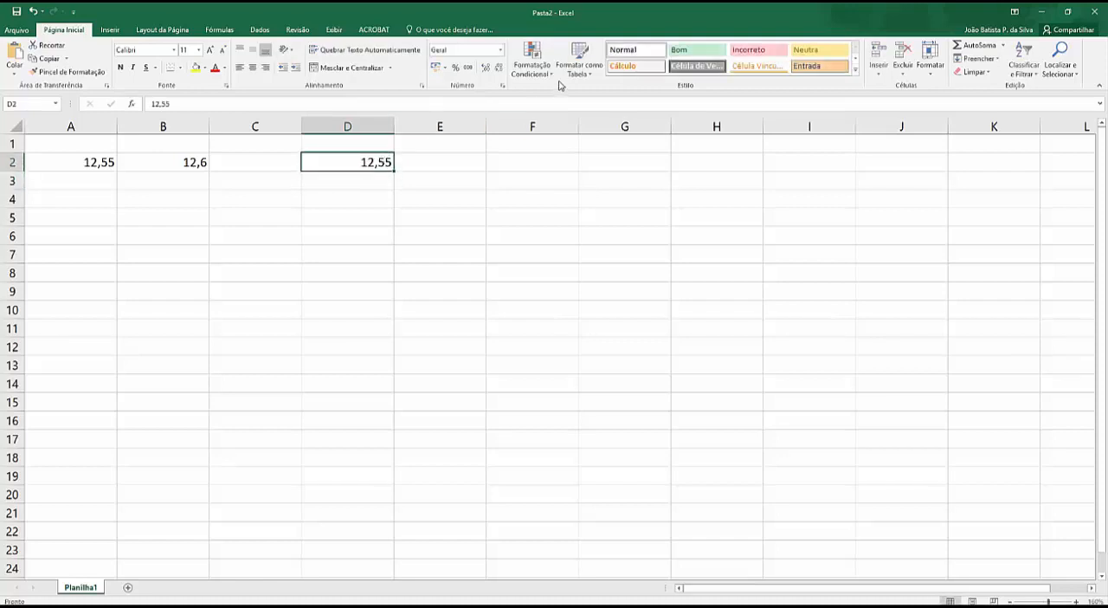
{"action": "left_click", "coordinate": [499, 67]}
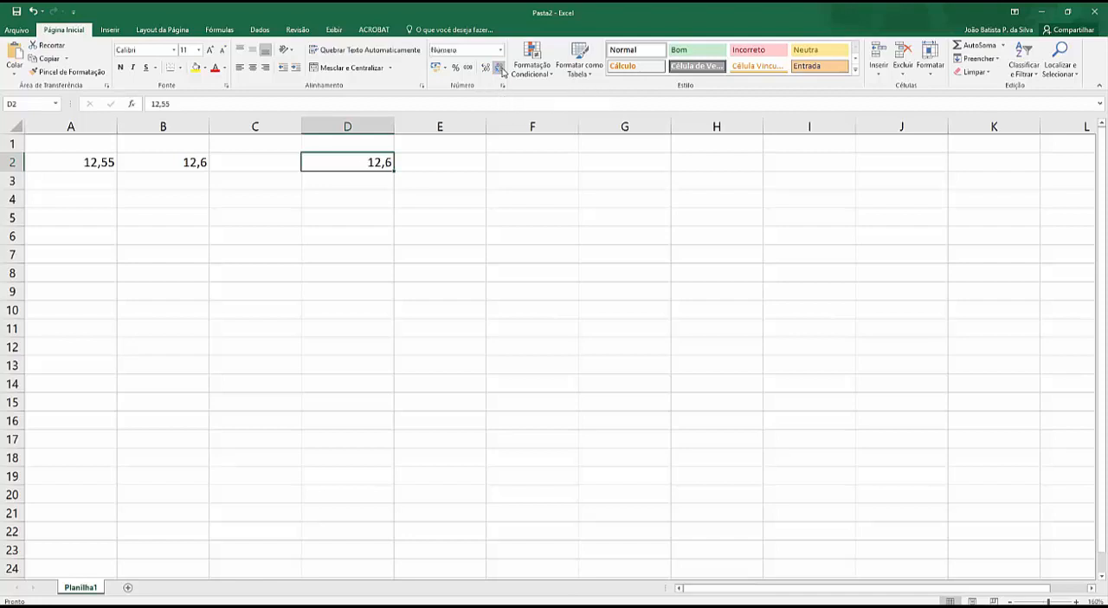
Step: Double the ARRED result in cell B3 with the formula =B2*2
{"action": "left_click", "coordinate": [170, 160]}
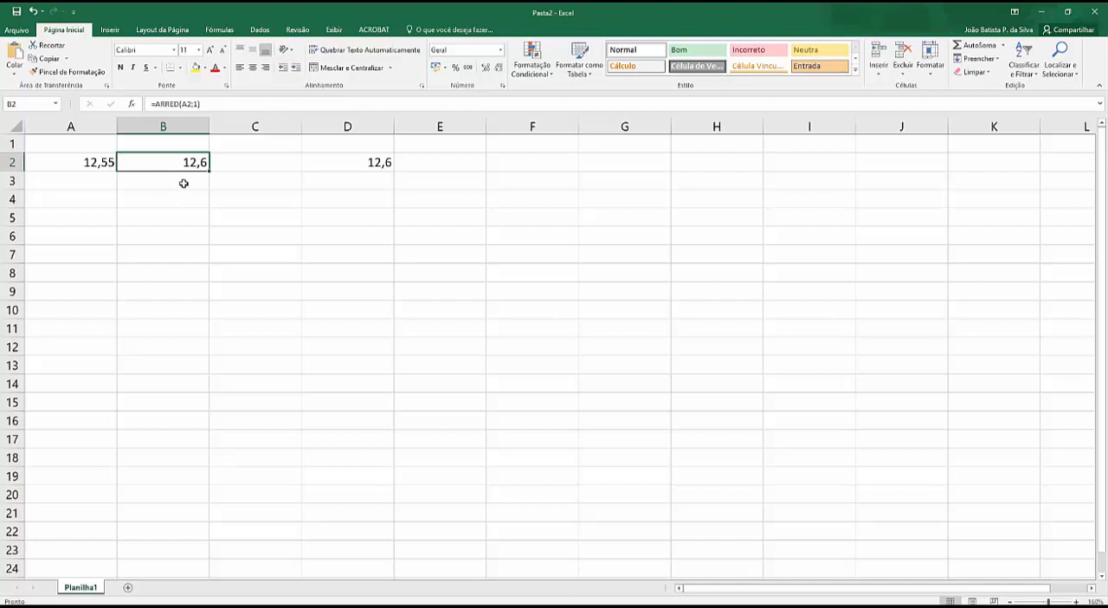
{"action": "left_click", "coordinate": [174, 178]}
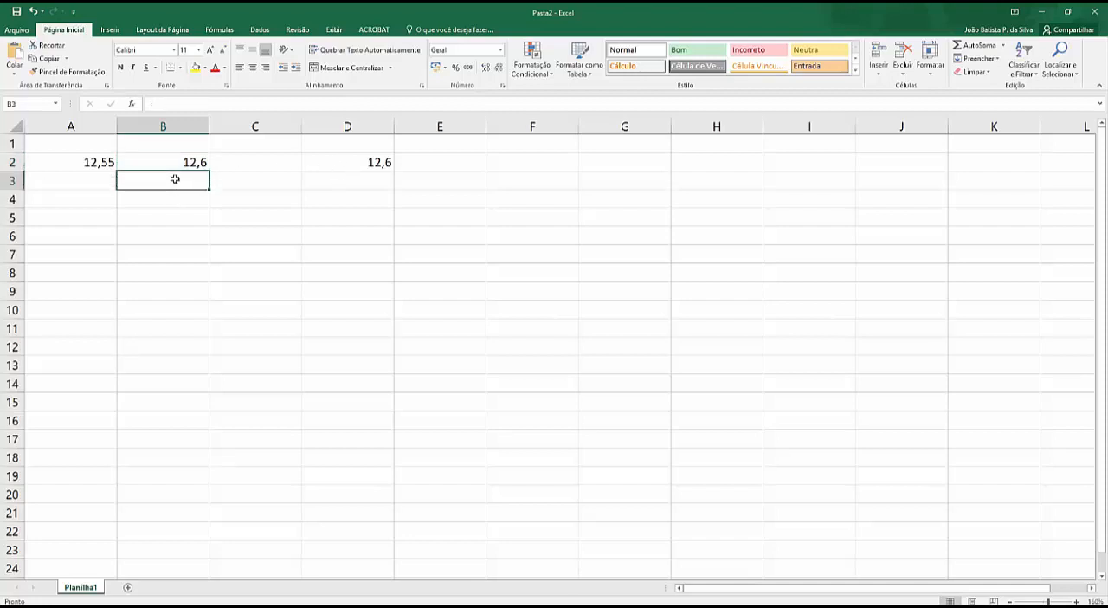
{"action": "type", "text": "="}
{"action": "left_click", "coordinate": [194, 161]}
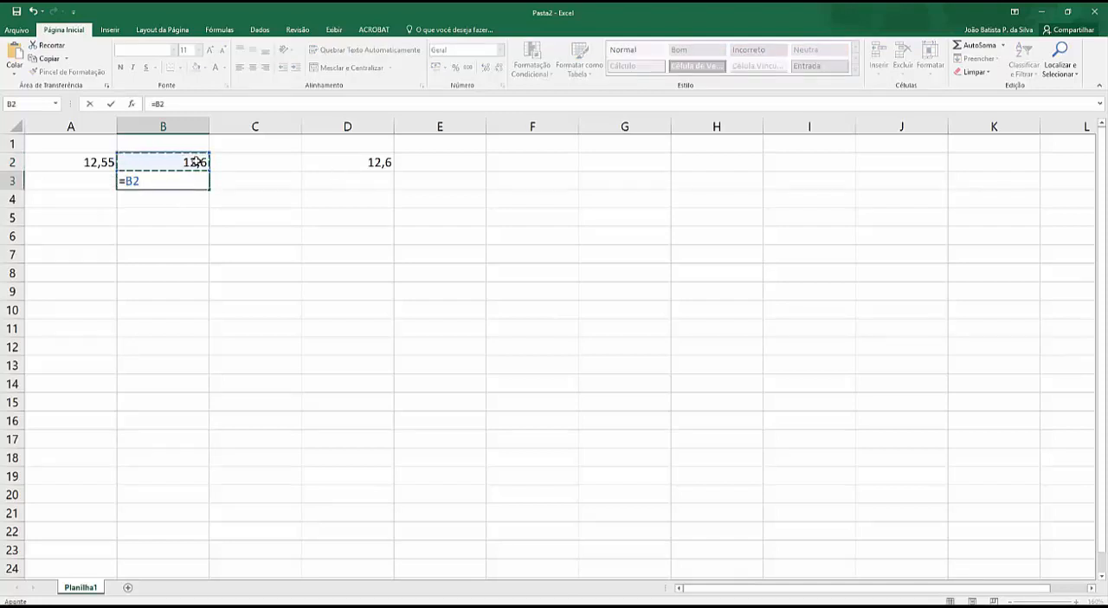
{"action": "type", "text": "*"}
{"action": "key", "text": "Return"}
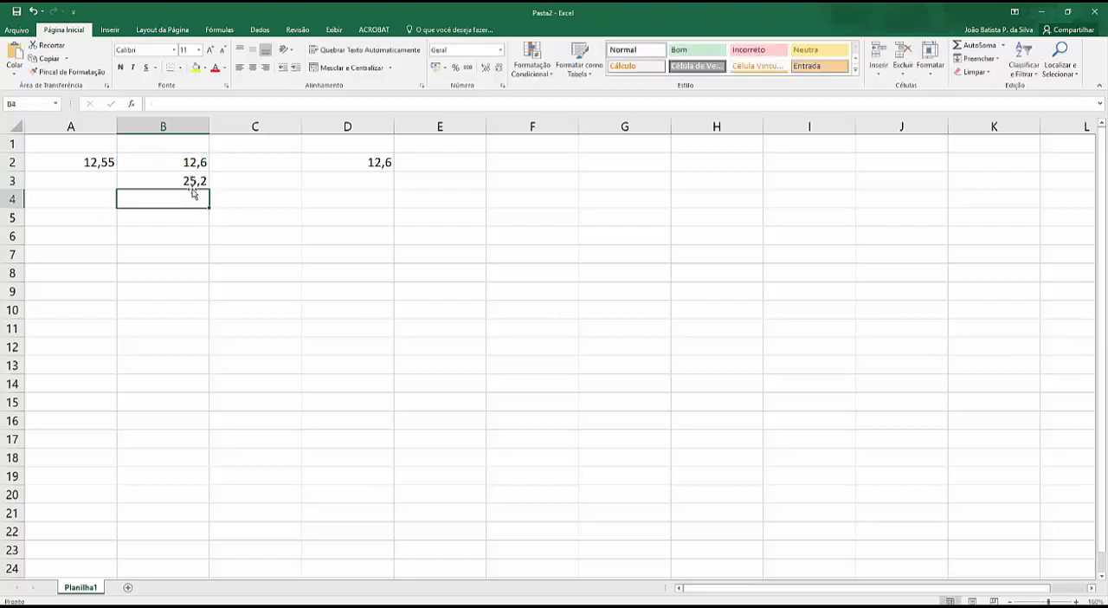
Step: Double the format-rounded number in cell D3 with the formula =D2*2
{"action": "left_click", "coordinate": [364, 180]}
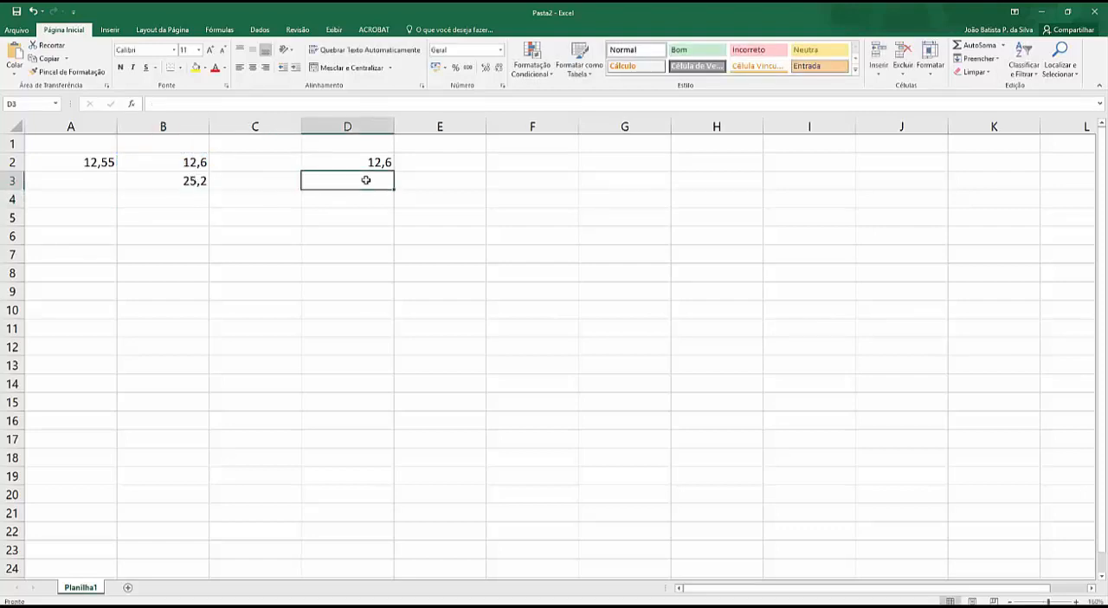
{"action": "type", "text": "="}
{"action": "left_click", "coordinate": [372, 160]}
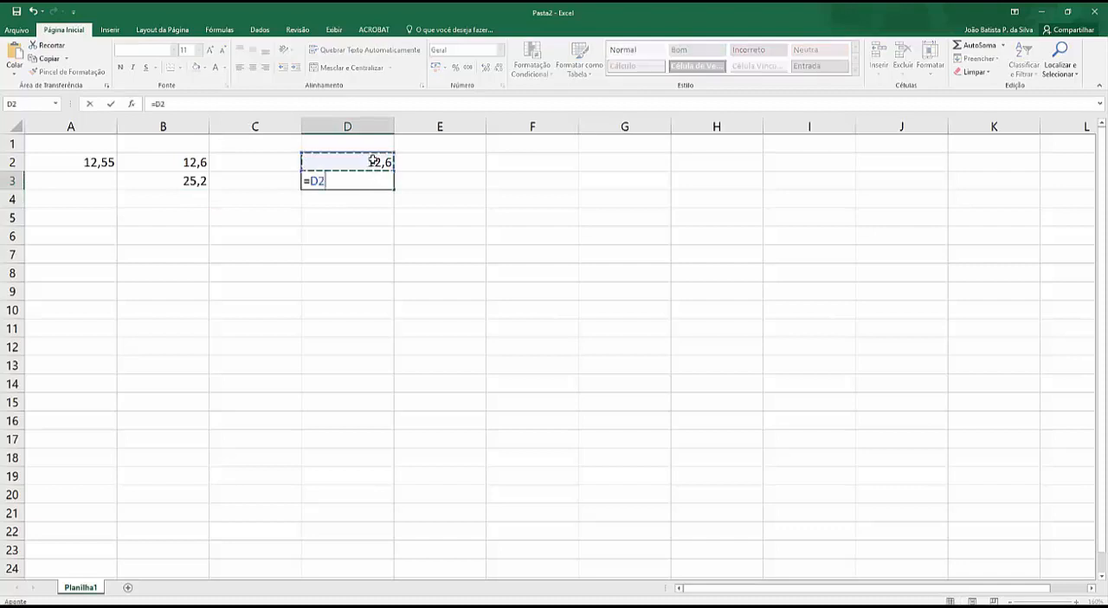
{"action": "type", "text": "*2"}
{"action": "key", "text": "Return"}
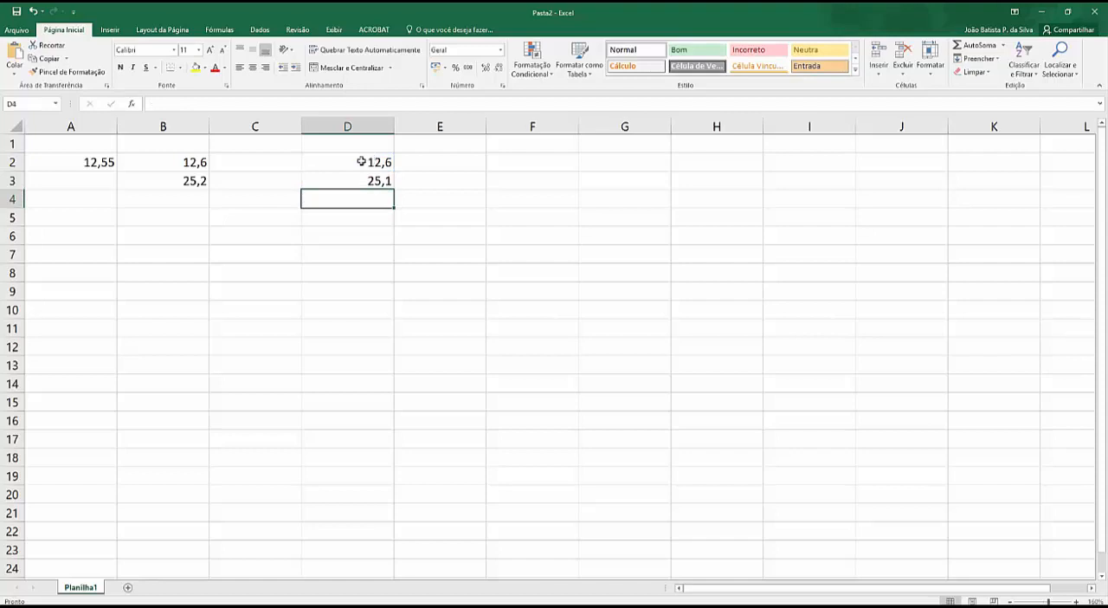
Step: Increase the displayed decimals of cells B2 and D2 to two places to compare their underlying values
{"action": "left_click", "coordinate": [192, 164]}
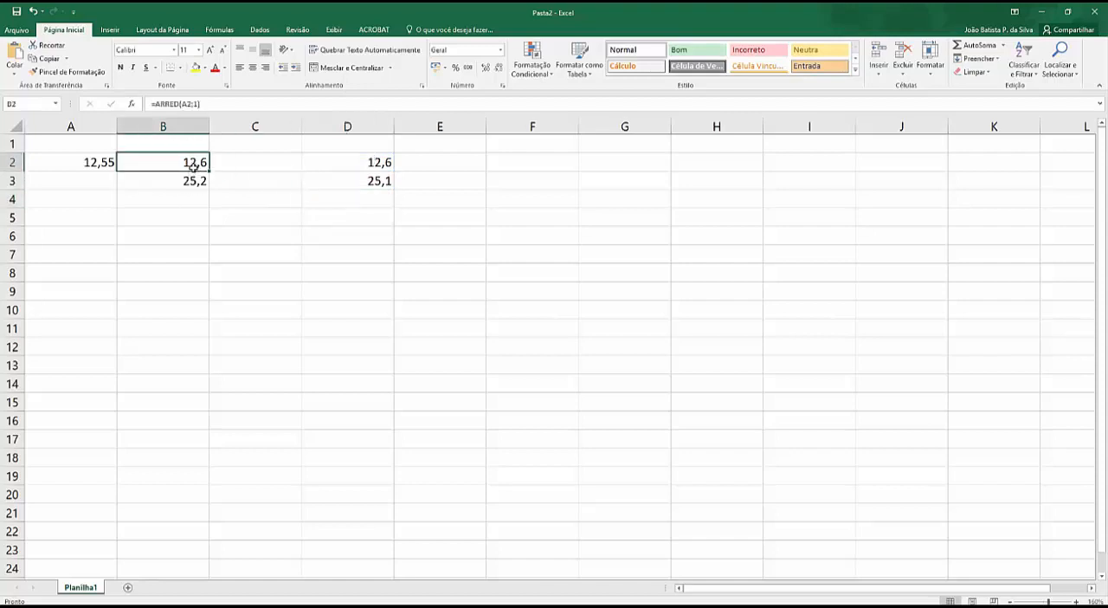
{"action": "left_click", "coordinate": [486, 71]}
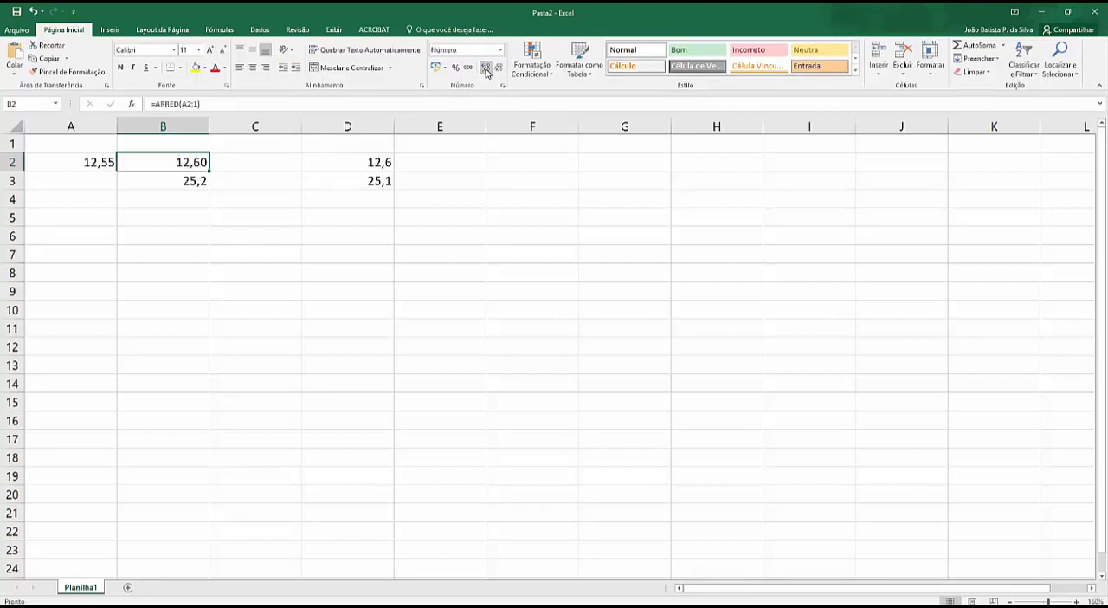
{"action": "left_click", "coordinate": [380, 162]}
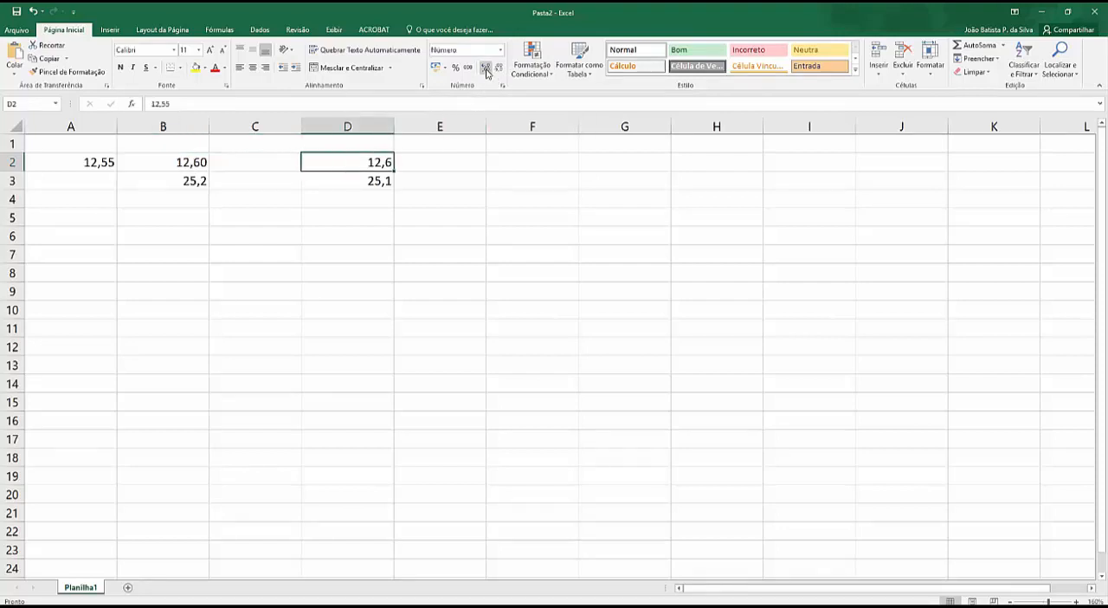
{"action": "left_click", "coordinate": [486, 71]}
{"action": "left_click", "coordinate": [188, 162]}
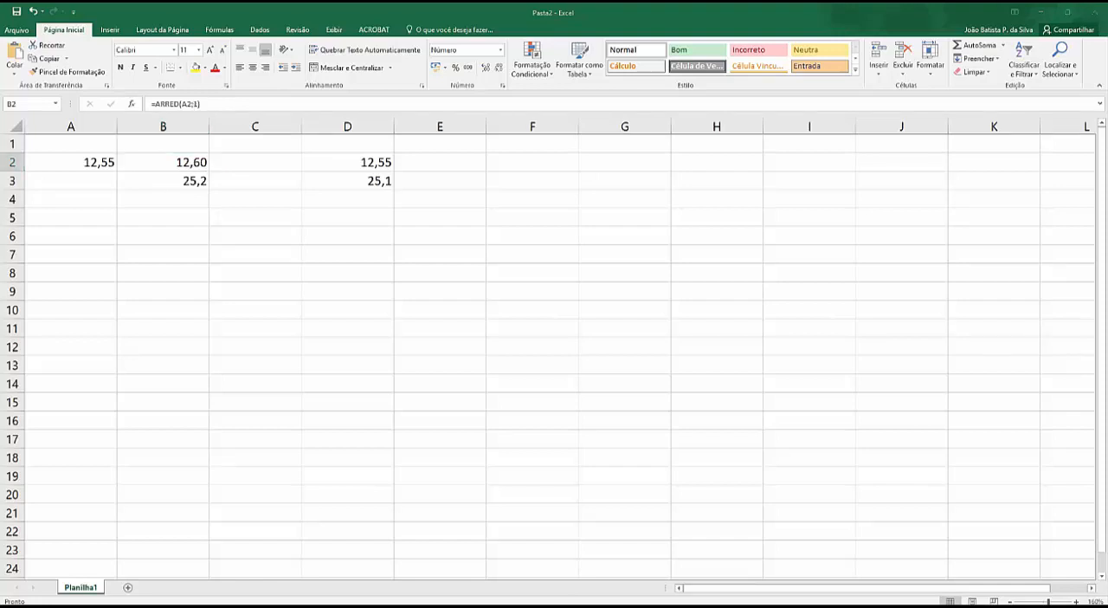
Step: Clear the contents of the range B2:E3
{"action": "left_click", "coordinate": [167, 202]}
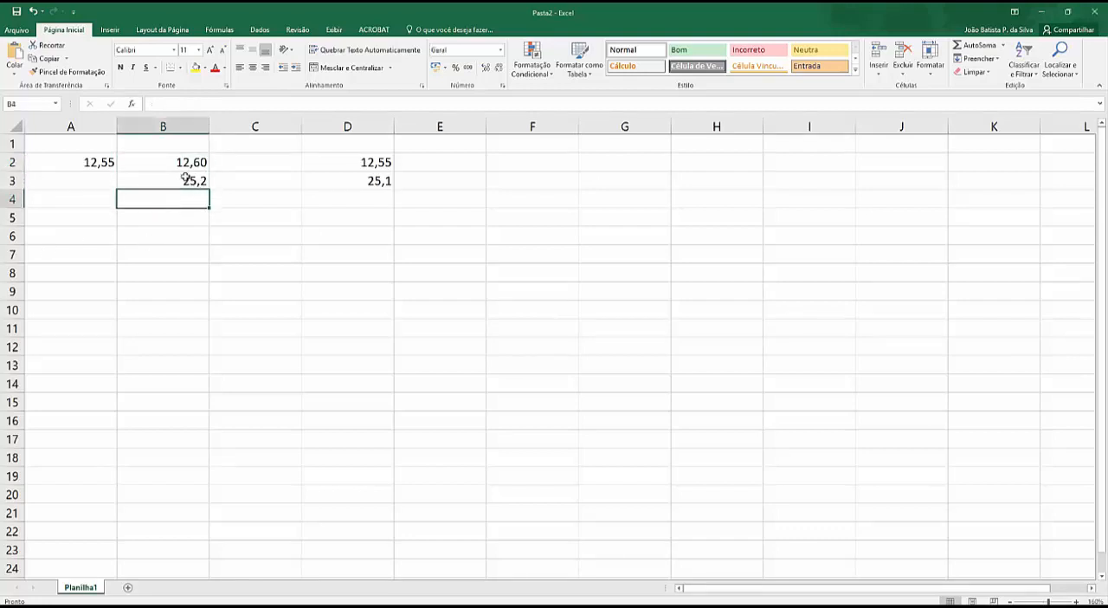
{"action": "left_click_drag", "start_coordinate": [183, 161], "coordinate": [401, 187]}
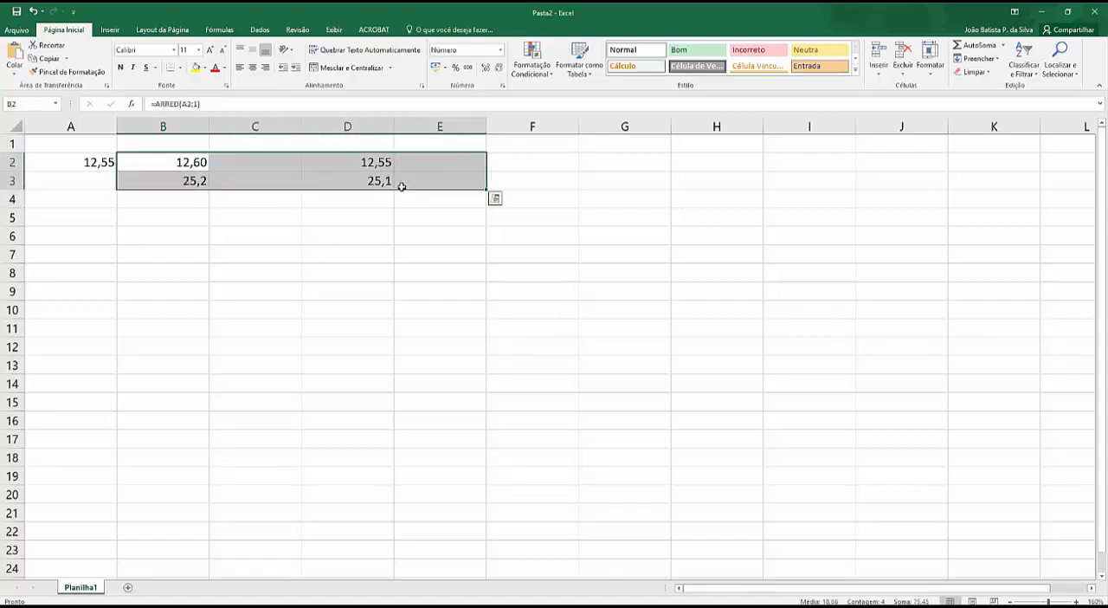
{"action": "key", "text": "Delete"}
Step: Extract the integer part of A2 in cell B2 with the formula =INT(A2)
{"action": "left_click", "coordinate": [139, 162]}
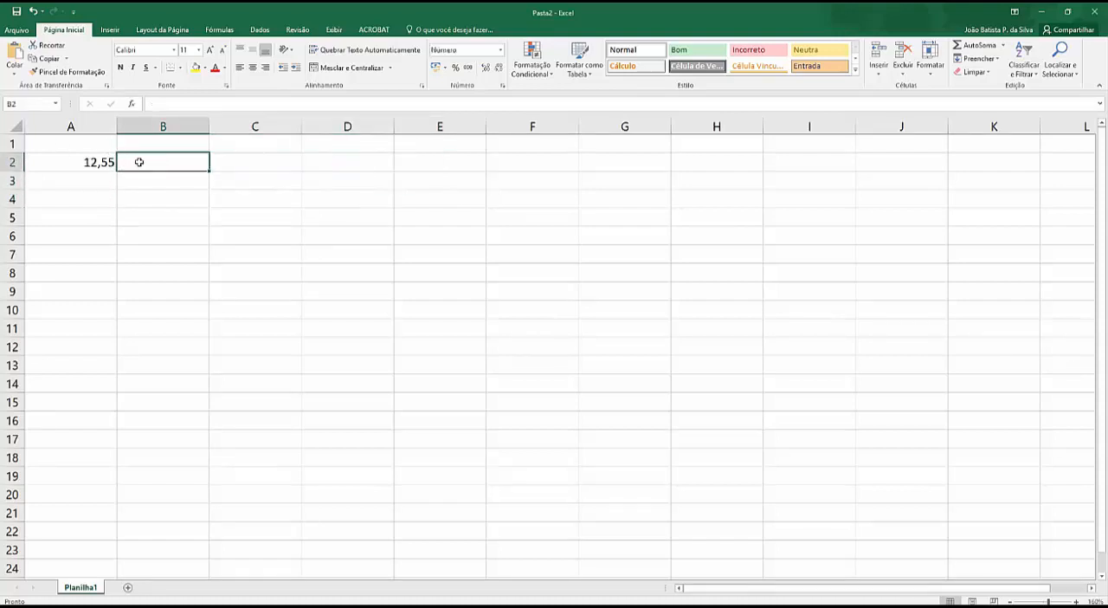
{"action": "type", "text": "=int("}
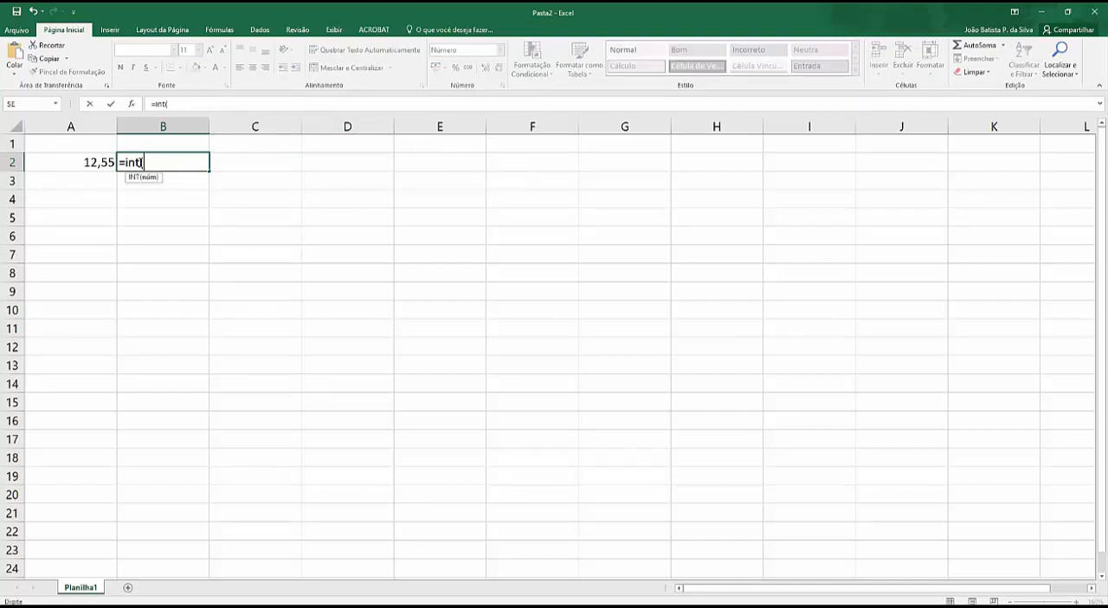
{"action": "left_click", "coordinate": [101, 163]}
{"action": "type", "text": ")"}
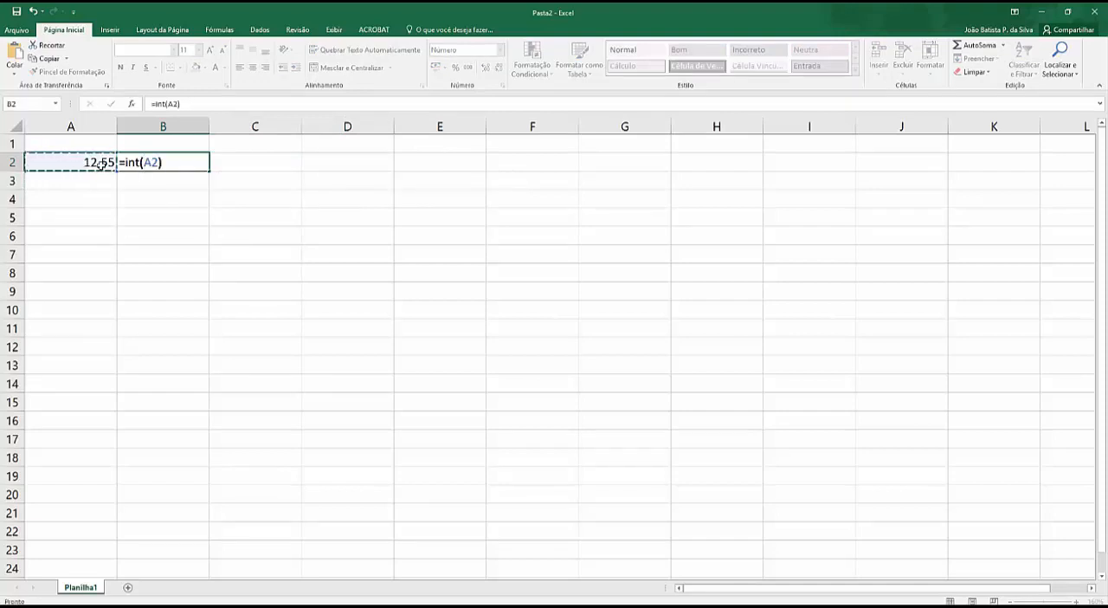
{"action": "key", "text": "Return"}
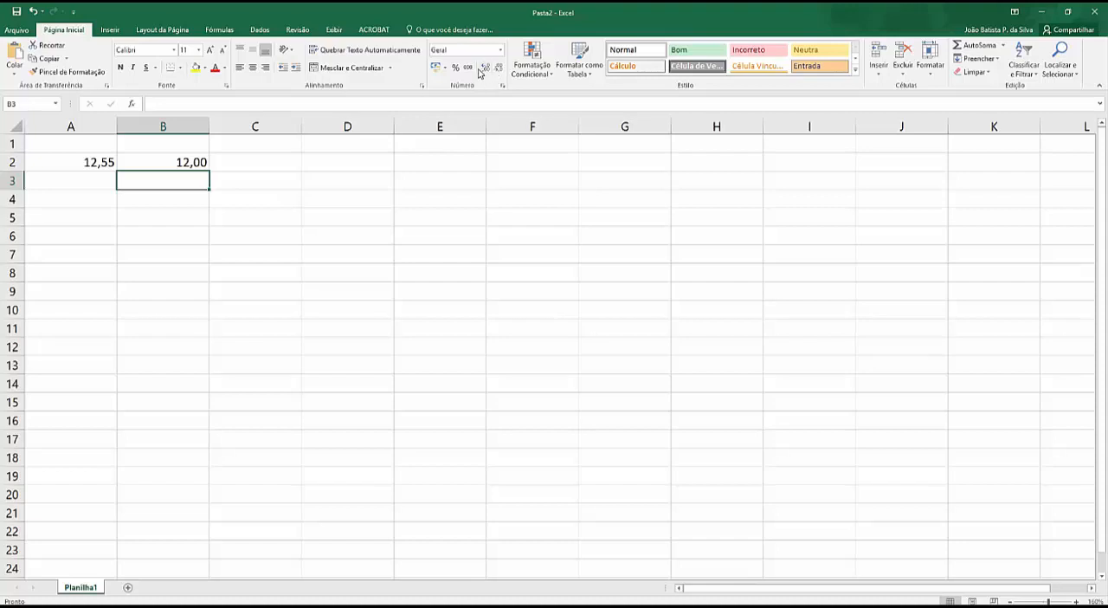
Step: Change the decimals of the number in cell A2 so it reads 12,99
{"action": "double_click", "coordinate": [111, 161]}
{"action": "left_click_drag", "start_coordinate": [102, 162], "coordinate": [116, 163]}
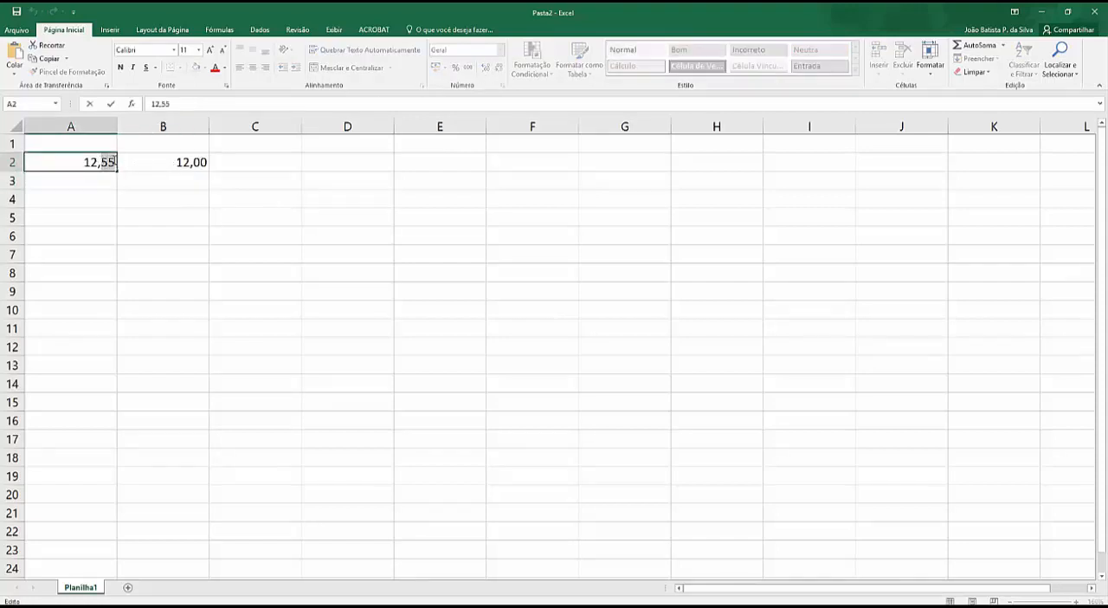
{"action": "type", "text": "99"}
{"action": "key", "text": "Return"}
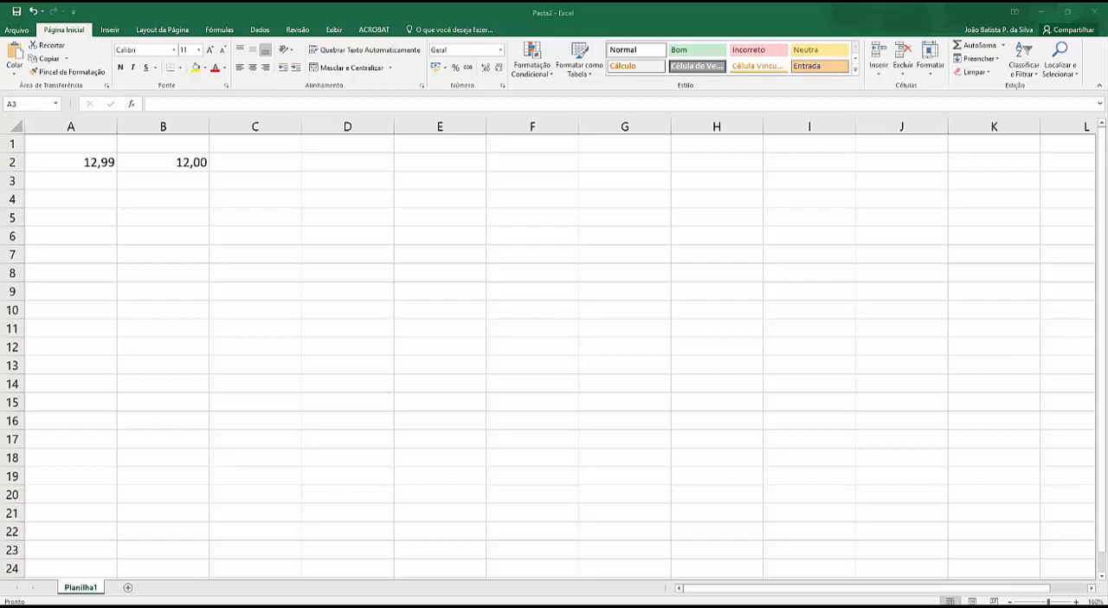
Step: Replace the value in cell A2 with 21
{"action": "left_click", "coordinate": [99, 165]}
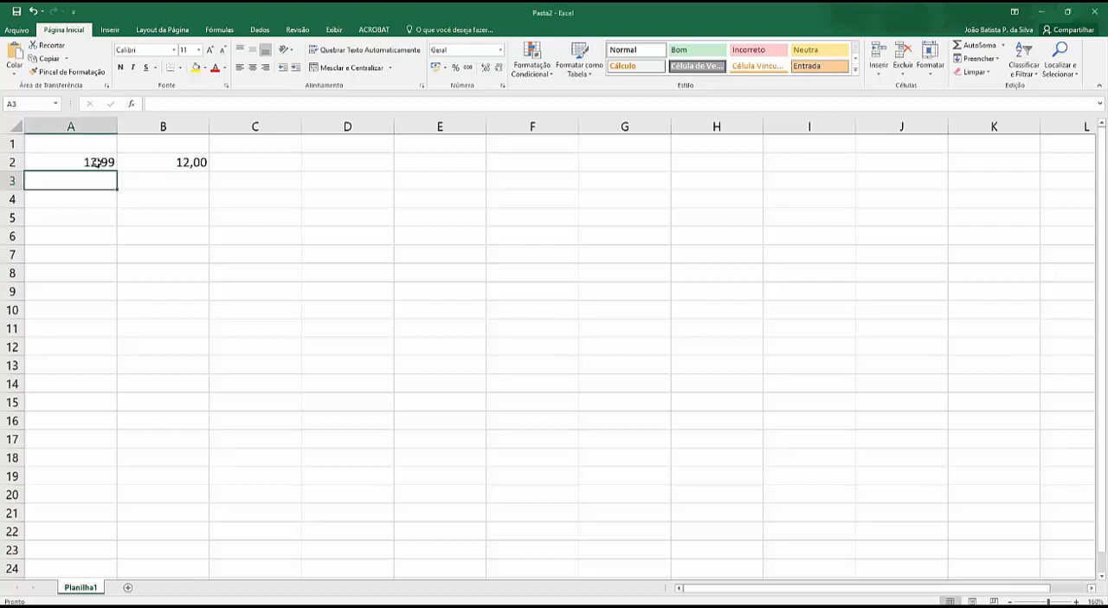
{"action": "key", "text": "F2"}
{"action": "scroll", "coordinate": [559, 355], "scroll_direction": "down", "scroll_amount": 1}
{"action": "scroll", "coordinate": [559, 354], "scroll_direction": "up", "scroll_amount": 1}
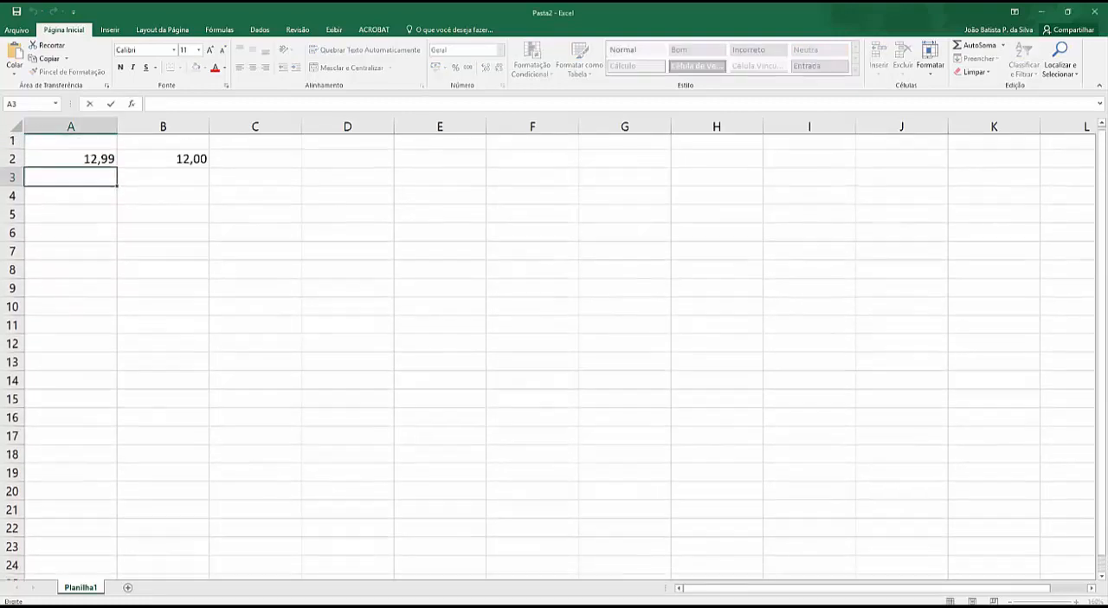
{"action": "left_click", "coordinate": [84, 165]}
{"action": "left_click", "coordinate": [90, 163]}
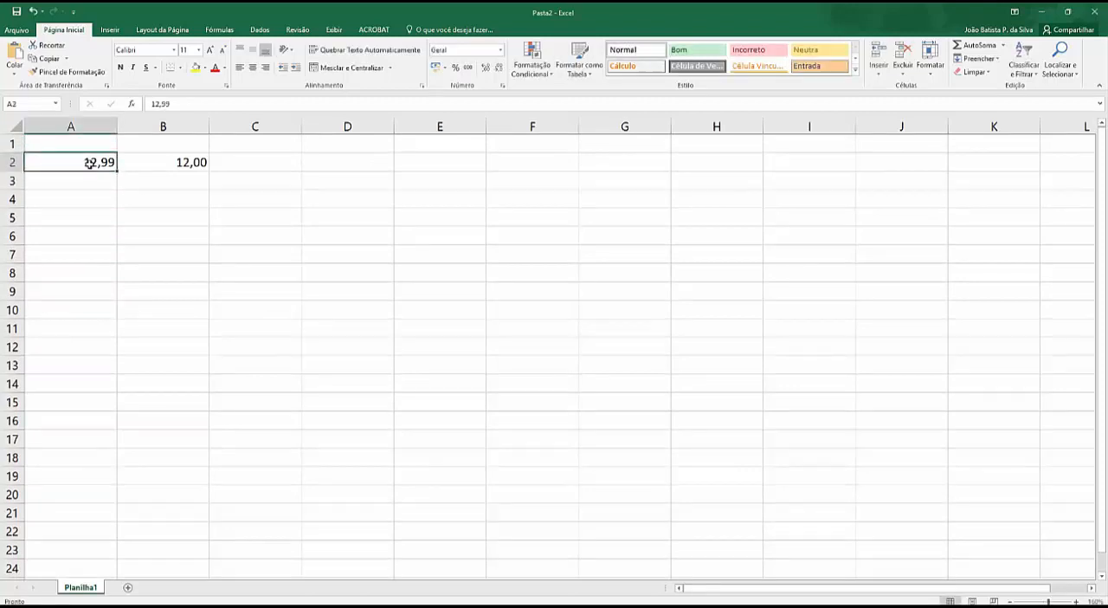
{"action": "key", "text": "BackSpace"}
{"action": "type", "text": "21"}
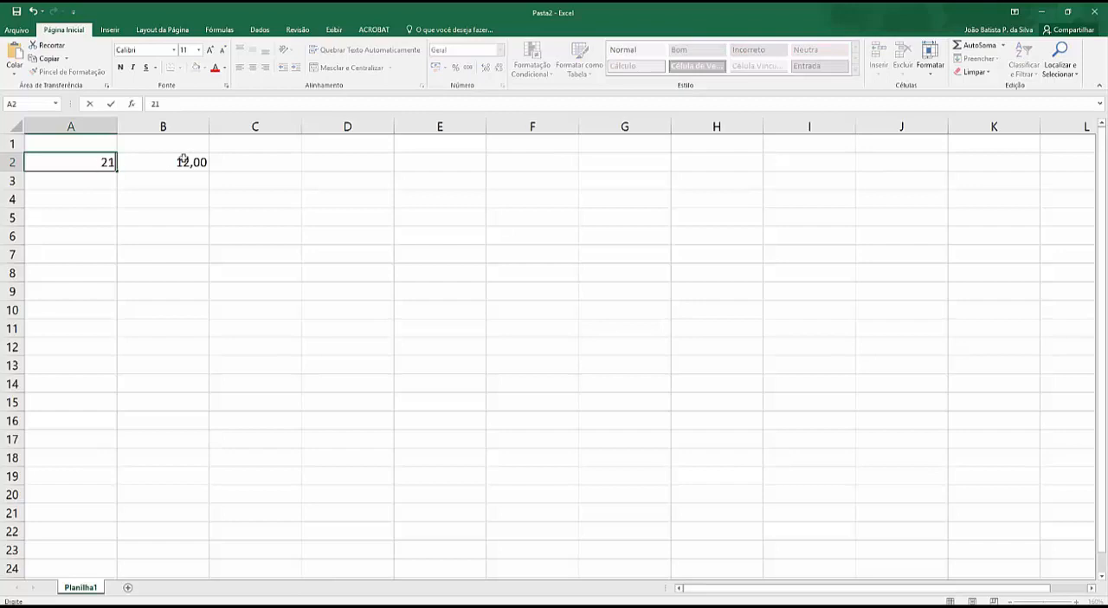
Step: Replace the formula in cell B2 with the value 5 and display it without decimal places
{"action": "left_click", "coordinate": [180, 163]}
{"action": "type", "text": "5"}
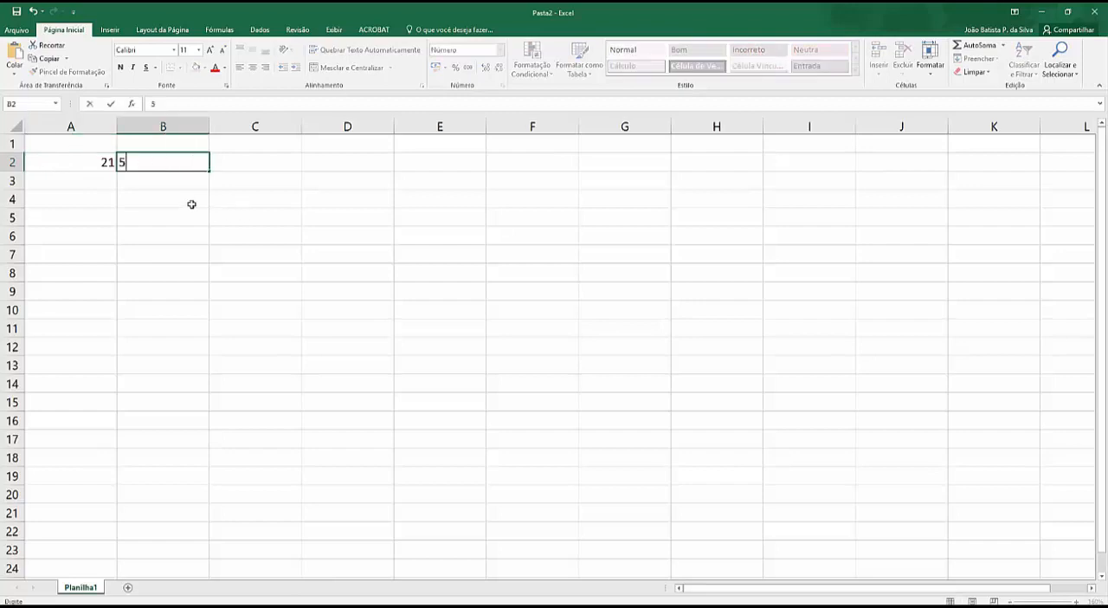
{"action": "left_click", "coordinate": [175, 206]}
{"action": "left_click", "coordinate": [170, 164]}
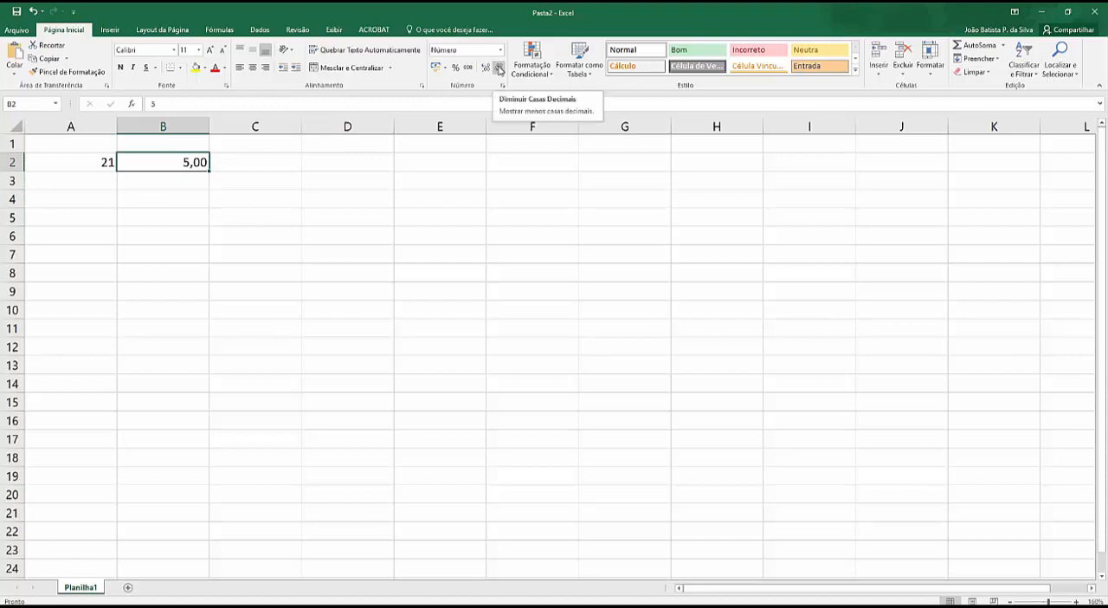
{"action": "left_click", "coordinate": [500, 69]}
{"action": "left_click", "coordinate": [499, 69]}
Step: Enter 21 in cell A3 and 3 in cell B3 as a second dividend and divisor pair
{"action": "left_click", "coordinate": [102, 189]}
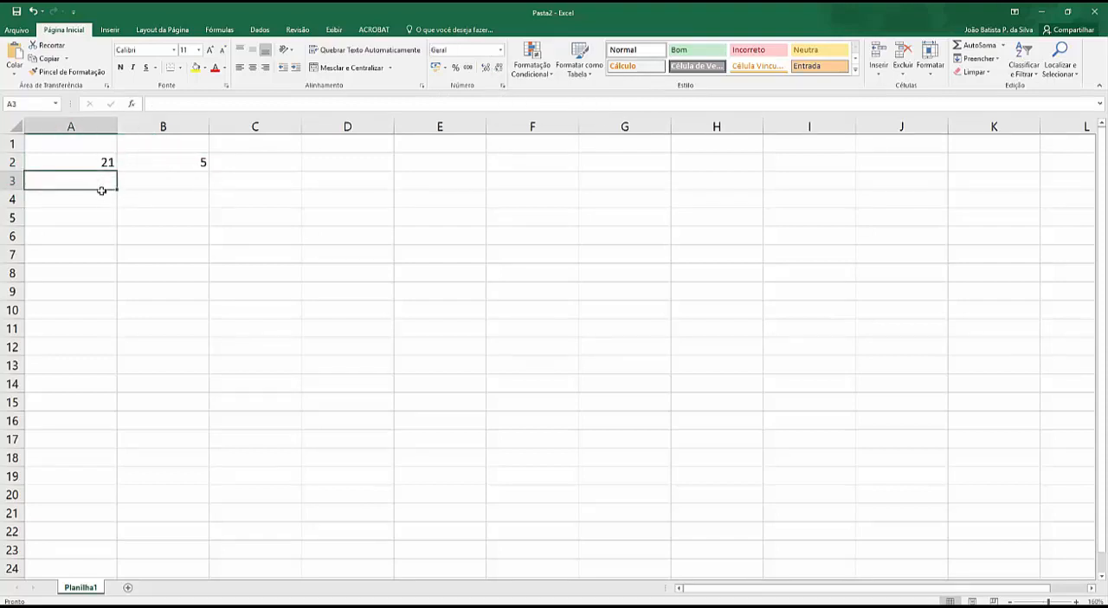
{"action": "type", "text": "21"}
{"action": "left_click", "coordinate": [164, 180]}
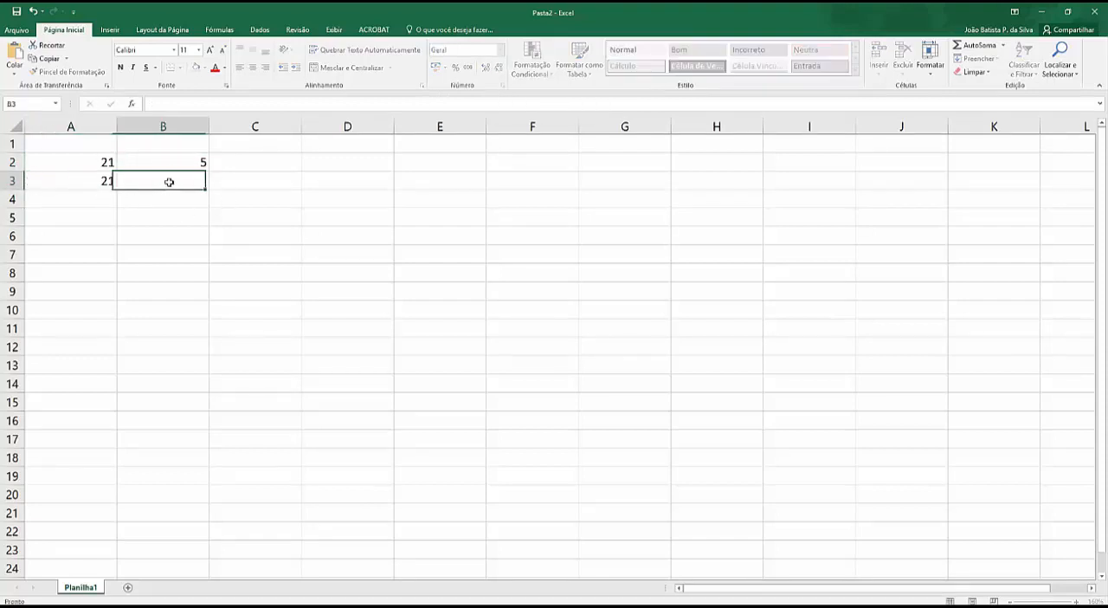
{"action": "type", "text": "3"}
Step: Enter the formula =MOD(A2;B2) in cell C2 to calculate the remainder of the first division
{"action": "left_click", "coordinate": [274, 165]}
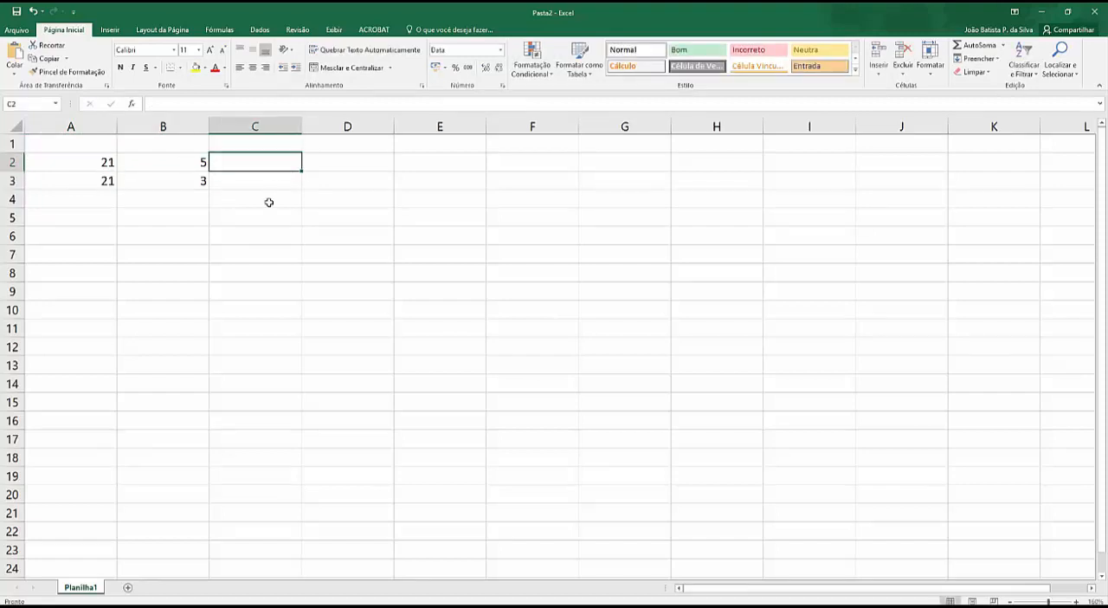
{"action": "type", "text": "=mod("}
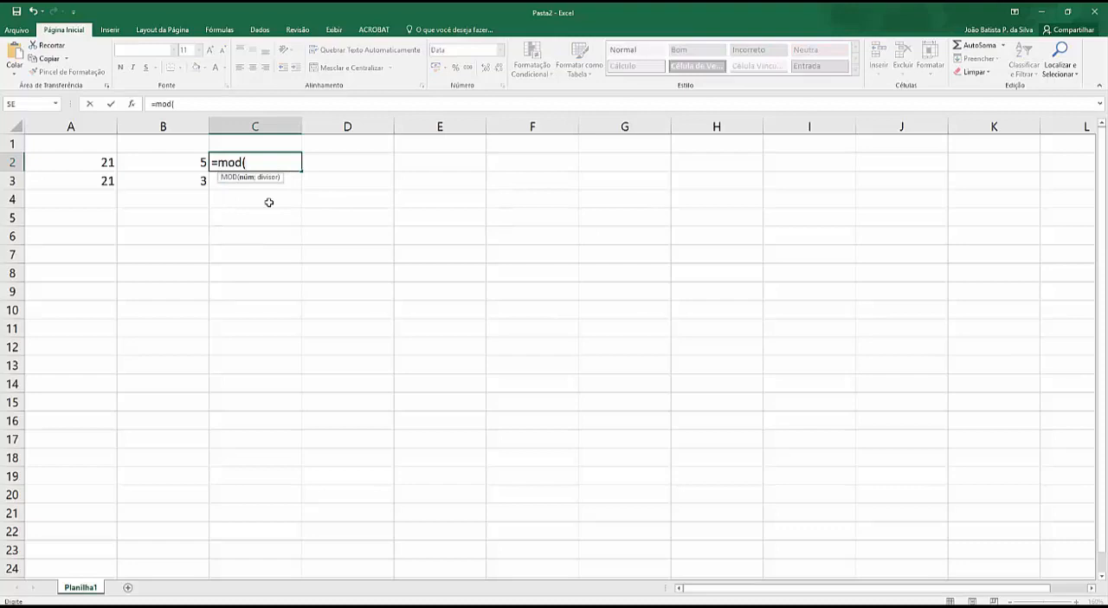
{"action": "left_click", "coordinate": [112, 163]}
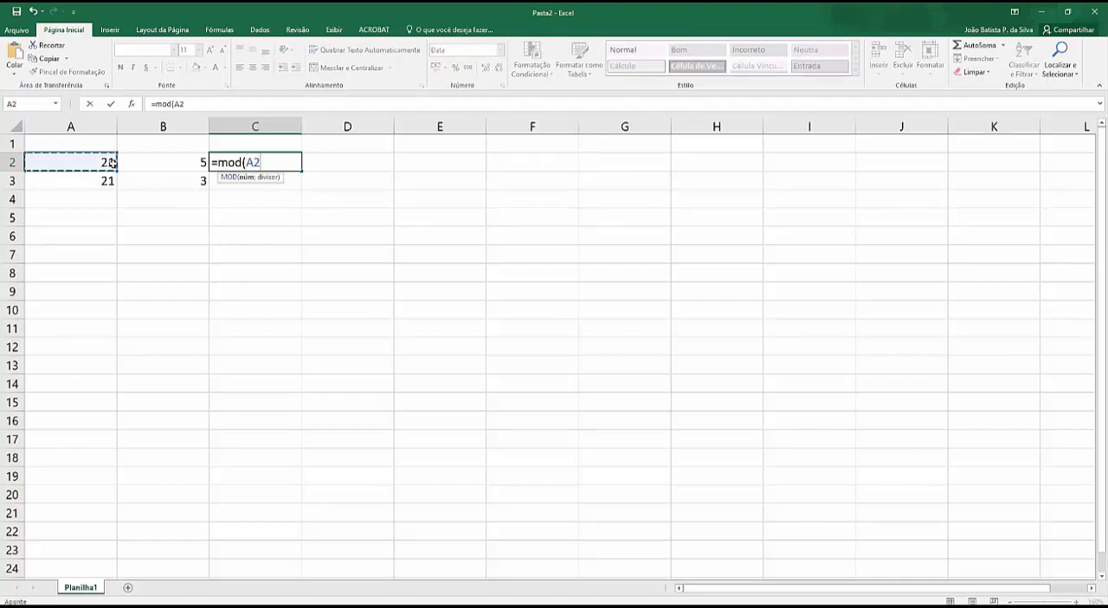
{"action": "type", "text": ";"}
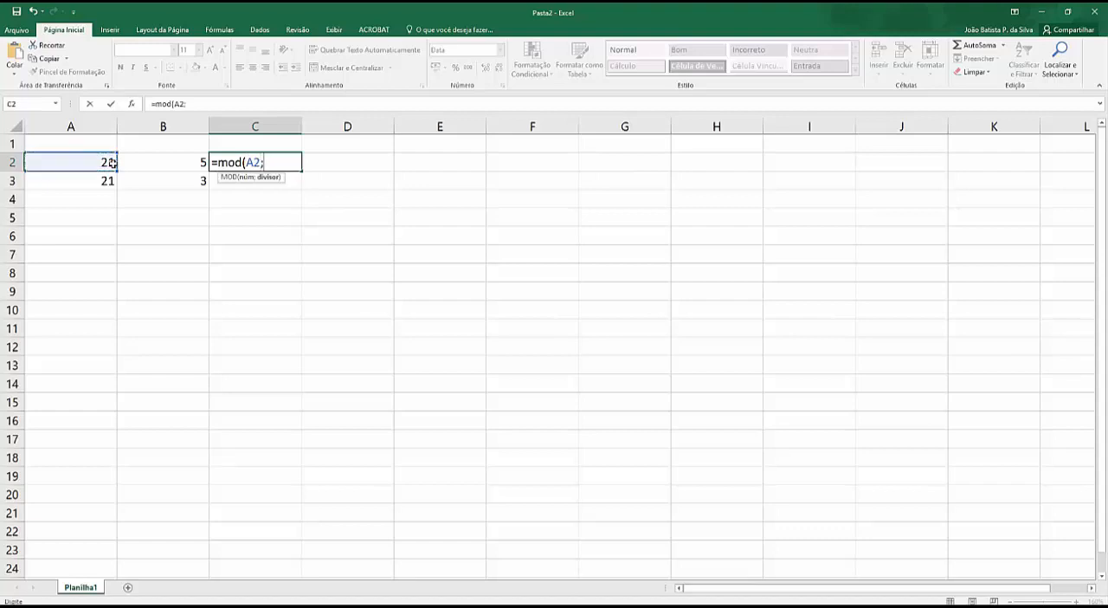
{"action": "left_click", "coordinate": [183, 164]}
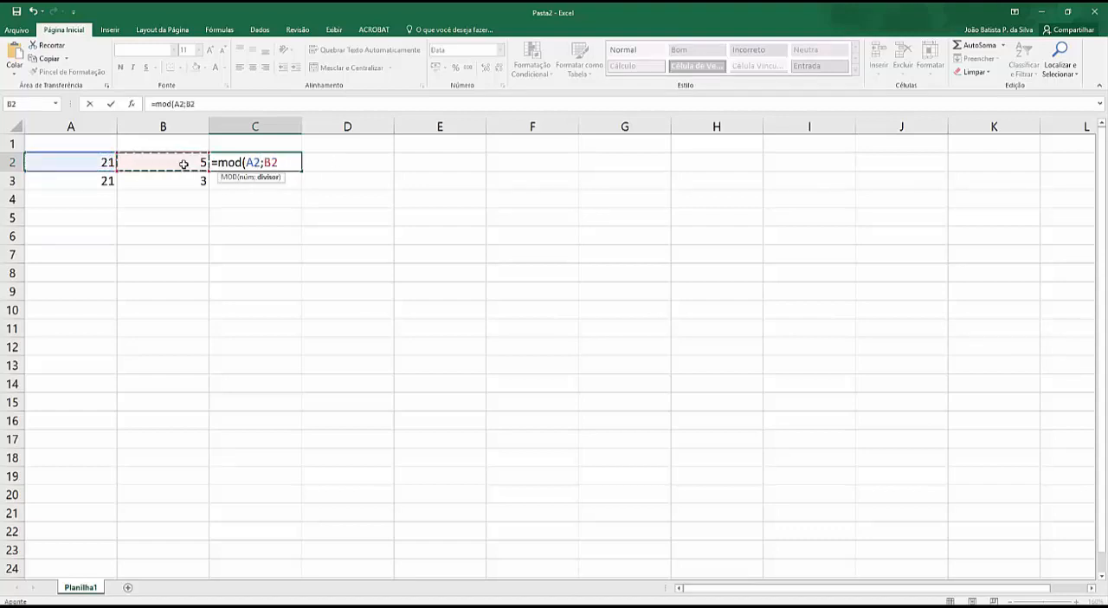
{"action": "key", "text": "Return"}
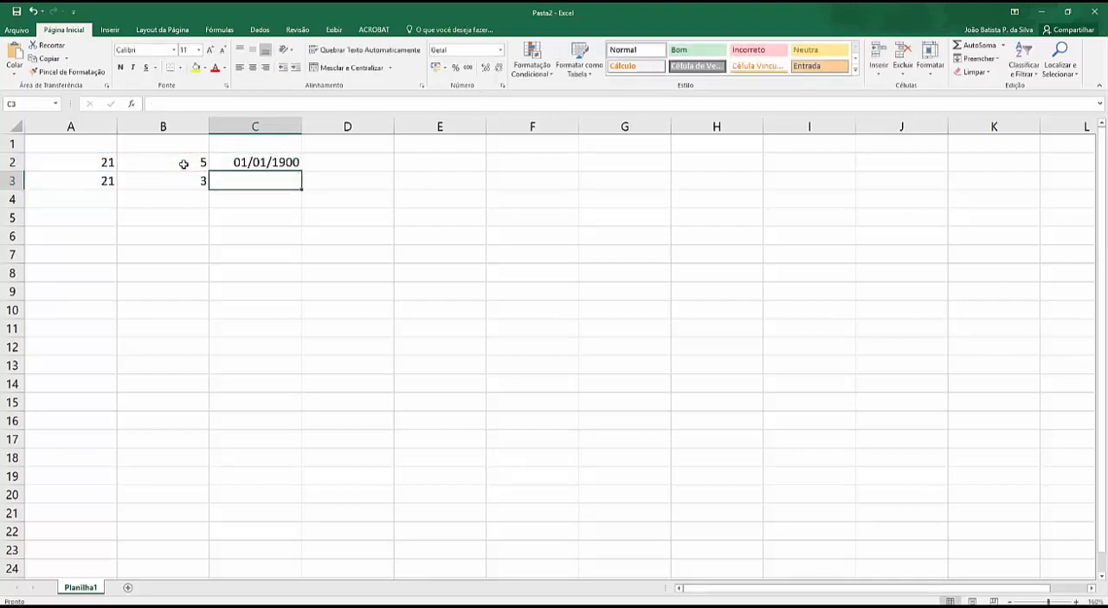
Step: Change the number format of the MOD result in cell C2 to Geral
{"action": "left_click", "coordinate": [229, 162]}
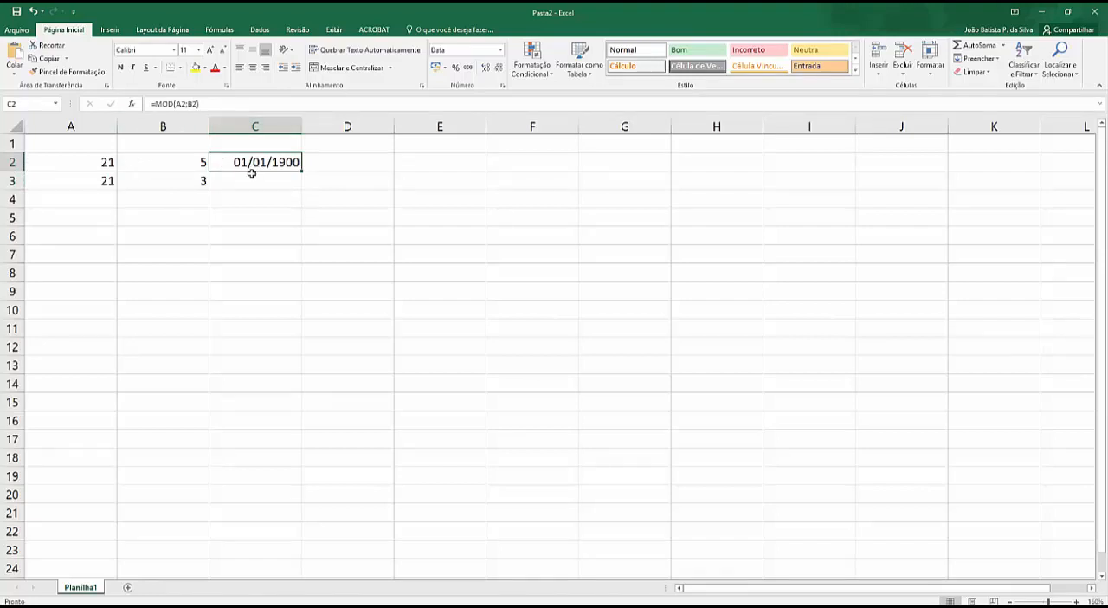
{"action": "key", "text": "ctrl+1"}
{"action": "left_click", "coordinate": [421, 144]}
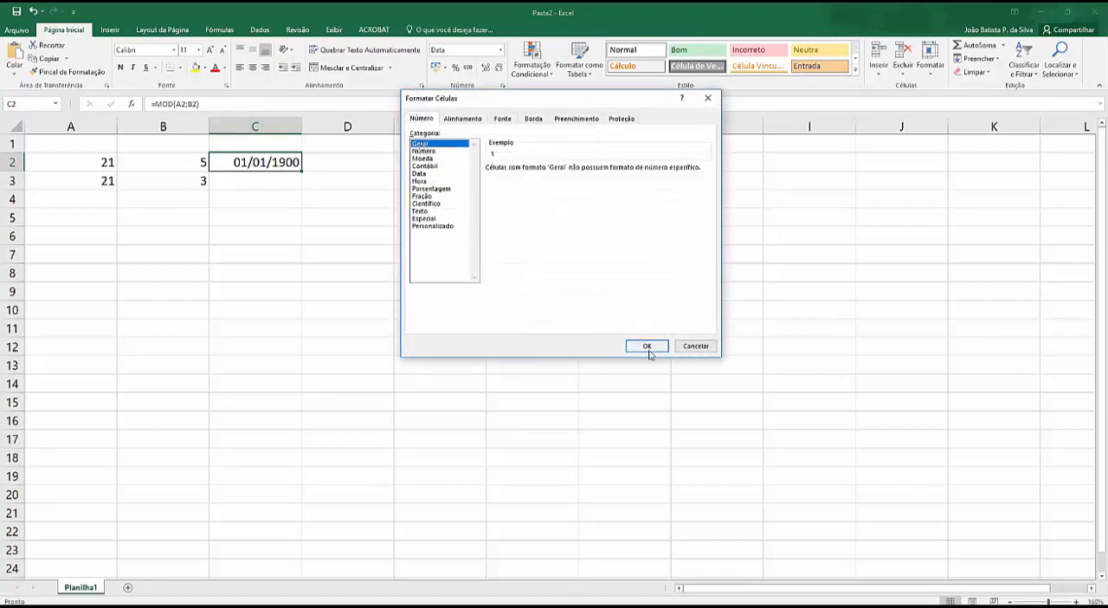
{"action": "left_click", "coordinate": [646, 346]}
{"action": "left_click", "coordinate": [251, 176]}
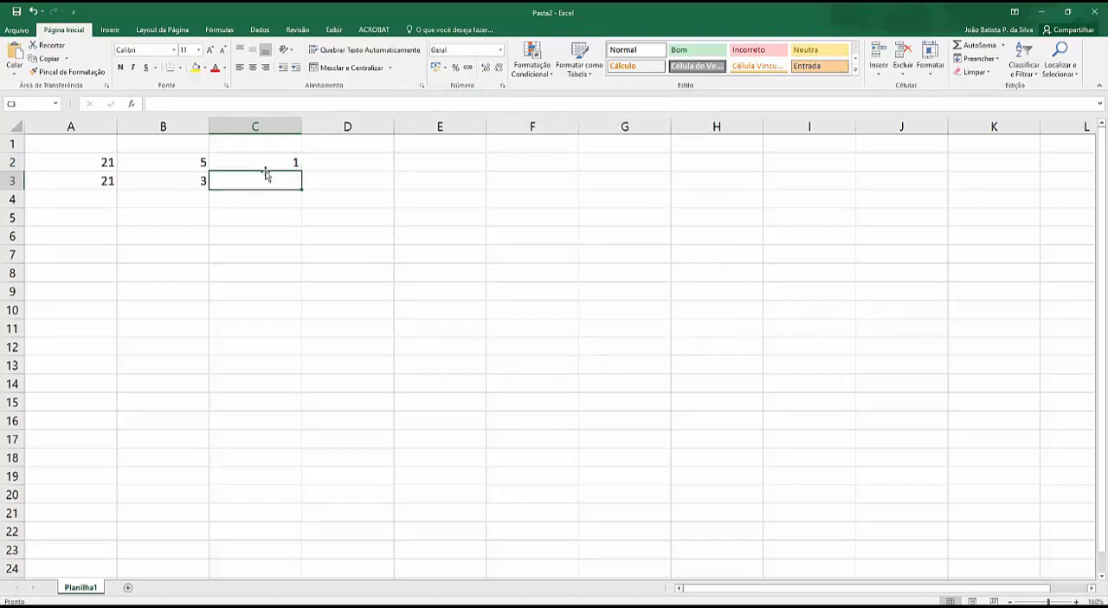
Step: Copy the MOD formula from C2 down to C3 and narrow column C
{"action": "left_click", "coordinate": [264, 162]}
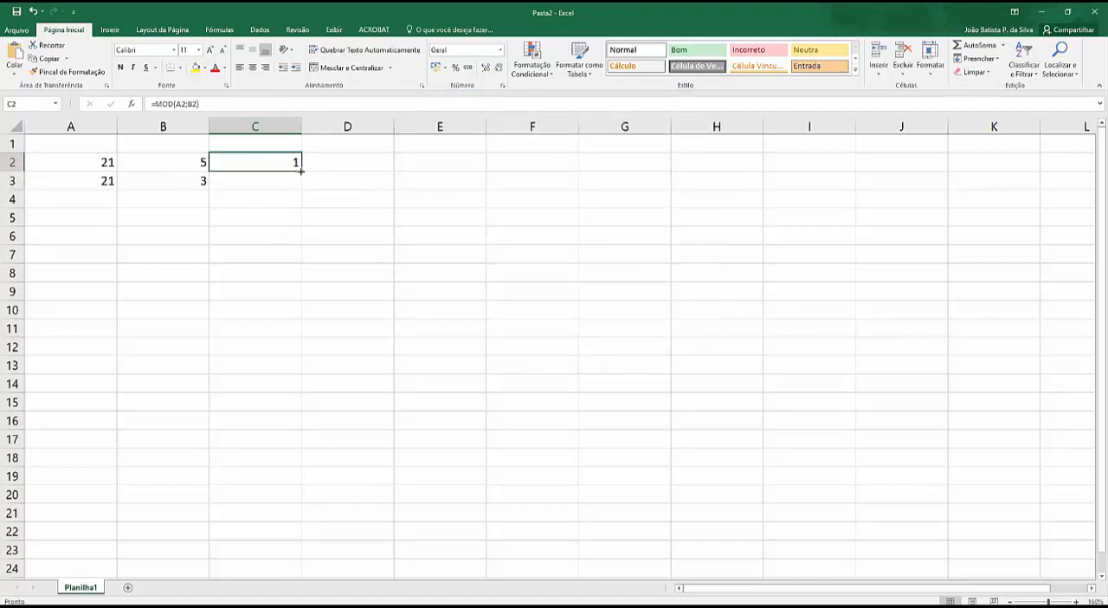
{"action": "left_click_drag", "start_coordinate": [300, 172], "coordinate": [299, 185]}
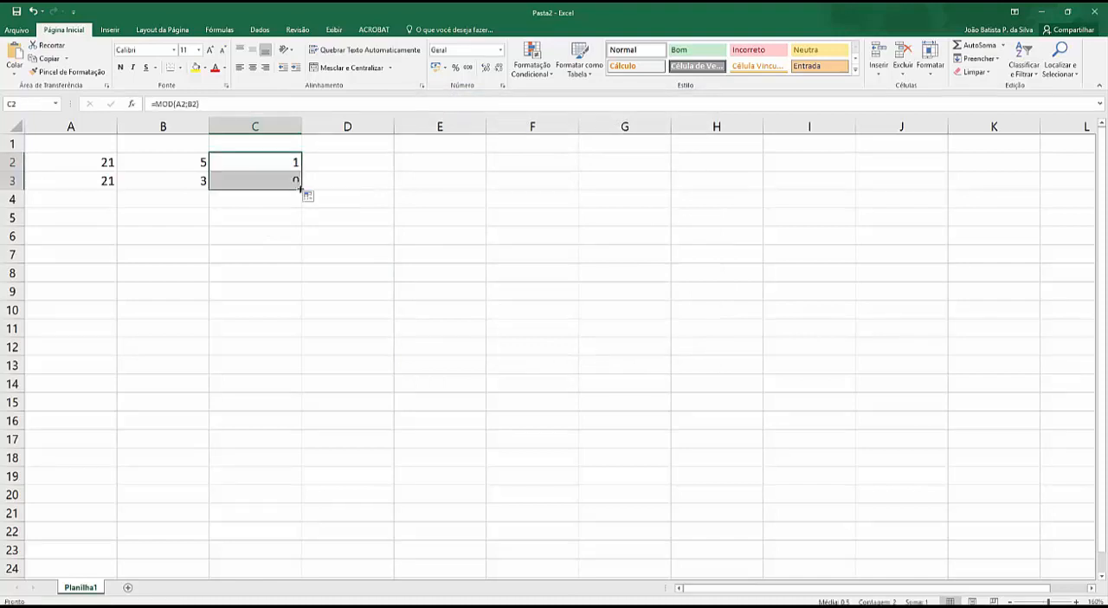
{"action": "double_click", "coordinate": [302, 126]}
{"action": "left_click_drag", "start_coordinate": [222, 129], "coordinate": [283, 129]}
{"action": "left_click", "coordinate": [255, 163]}
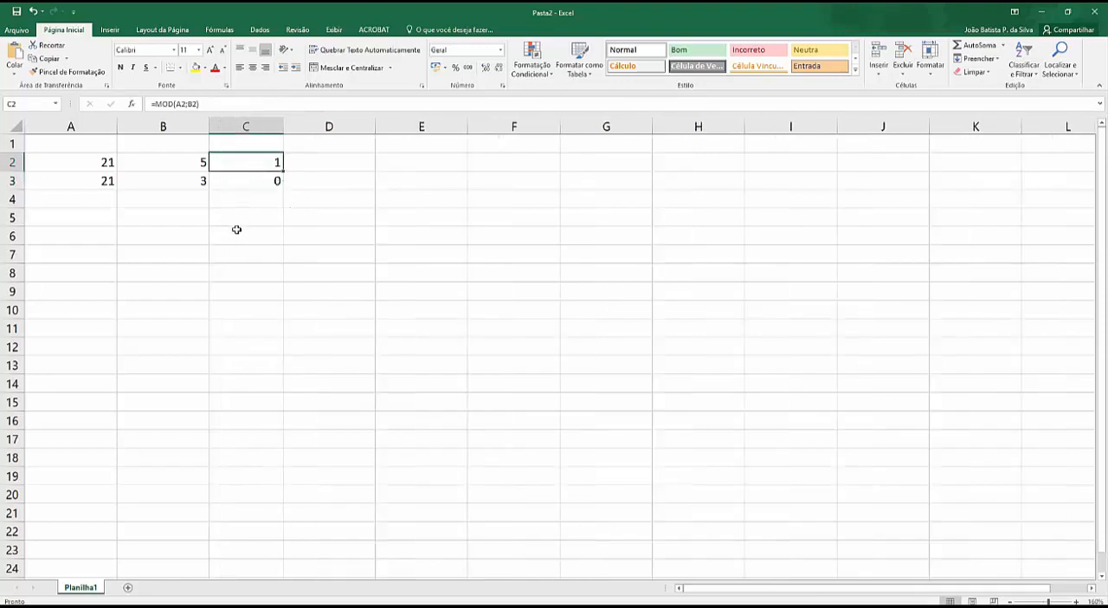
Step: Enter the division =21/5 in cell E2 for comparison with the MOD result
{"action": "left_click", "coordinate": [446, 163]}
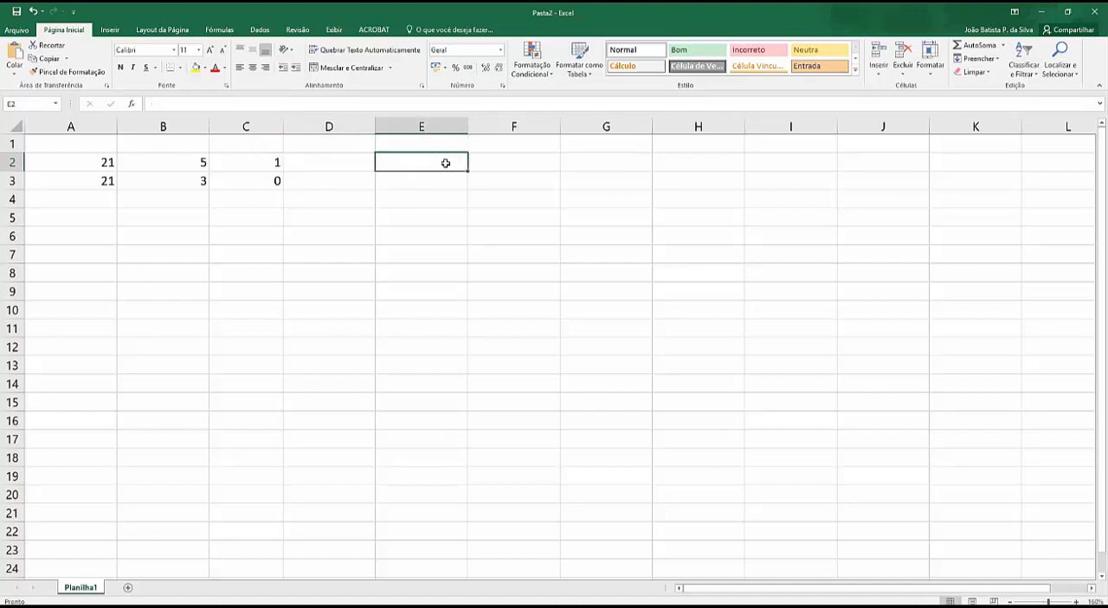
{"action": "type", "text": "=21/5"}
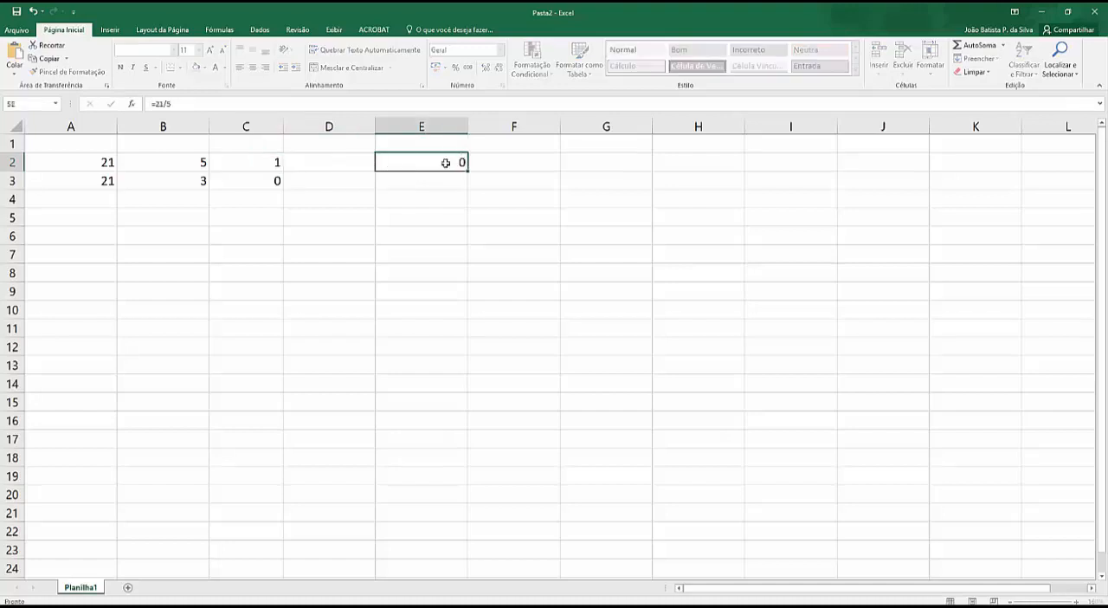
{"action": "key", "text": "Return"}
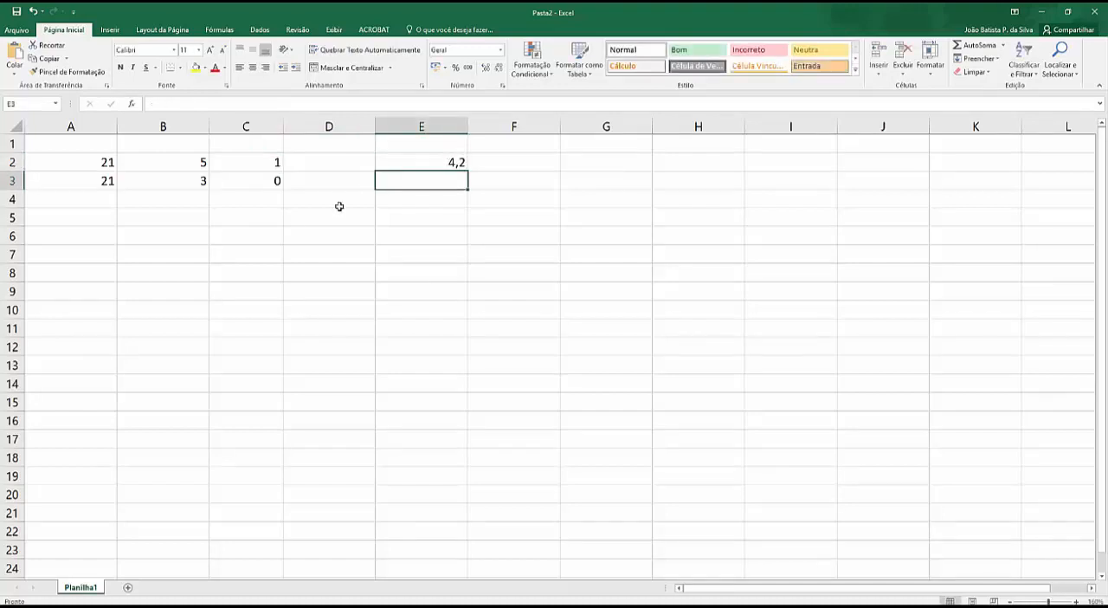
Step: Narrow columns A, B and C so they fit more closely around their short values
{"action": "left_click", "coordinate": [259, 166]}
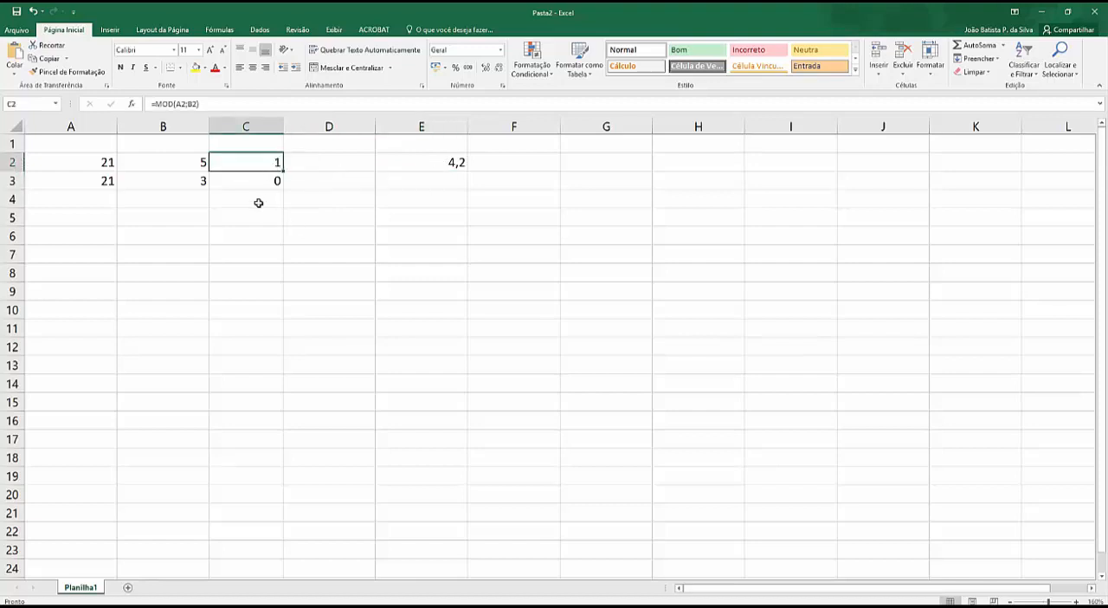
{"action": "left_click_drag", "start_coordinate": [206, 128], "coordinate": [117, 127]}
{"action": "left_click_drag", "start_coordinate": [109, 127], "coordinate": [106, 126]}
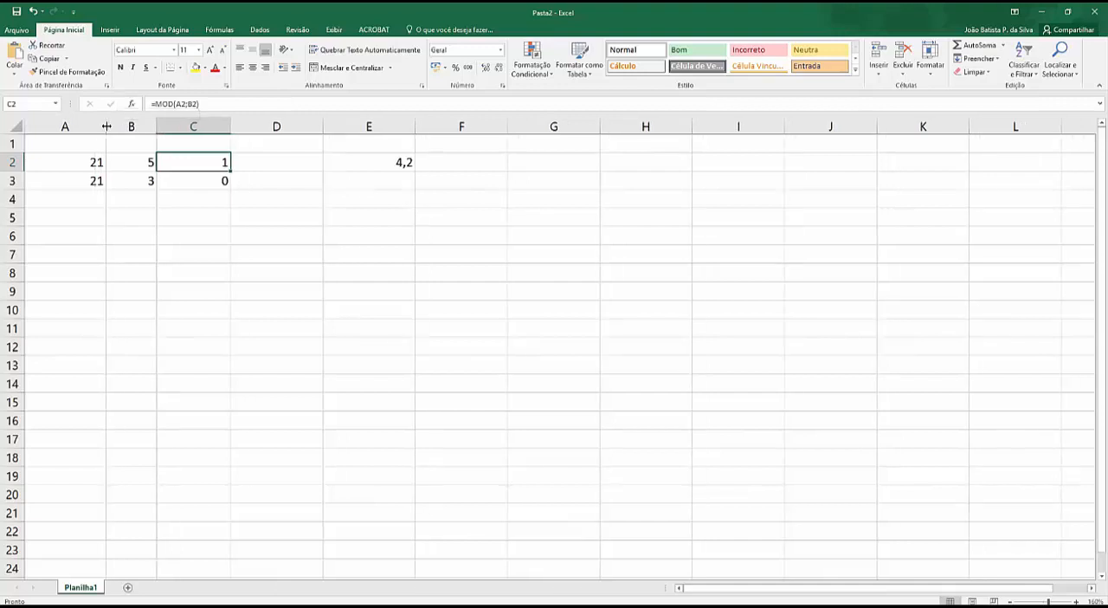
{"action": "left_click", "coordinate": [86, 161]}
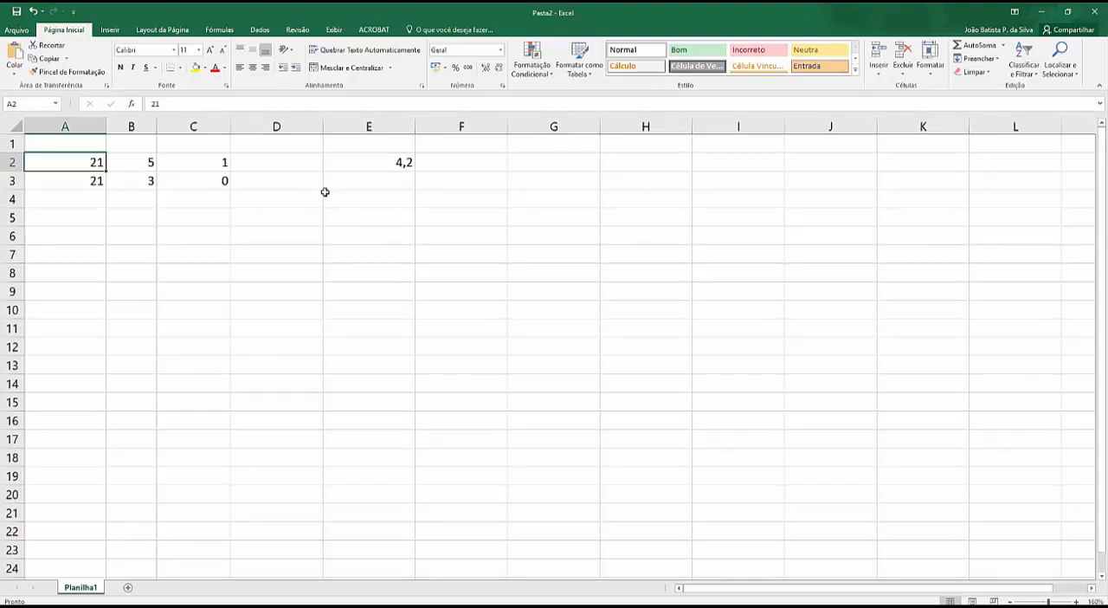
{"action": "left_click", "coordinate": [218, 164]}
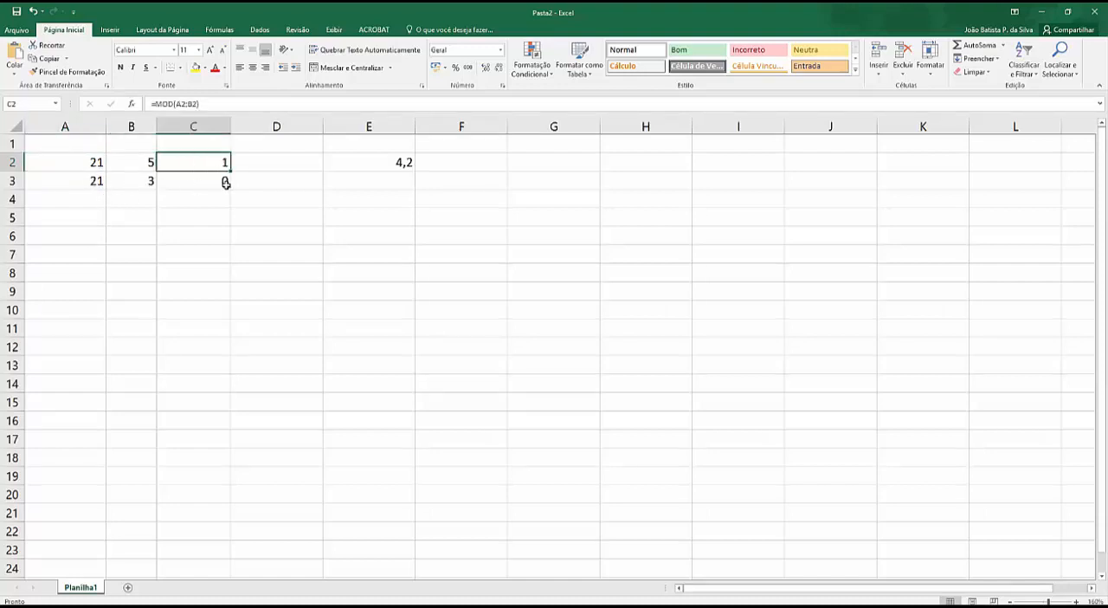
{"action": "left_click_drag", "start_coordinate": [231, 127], "coordinate": [213, 127]}
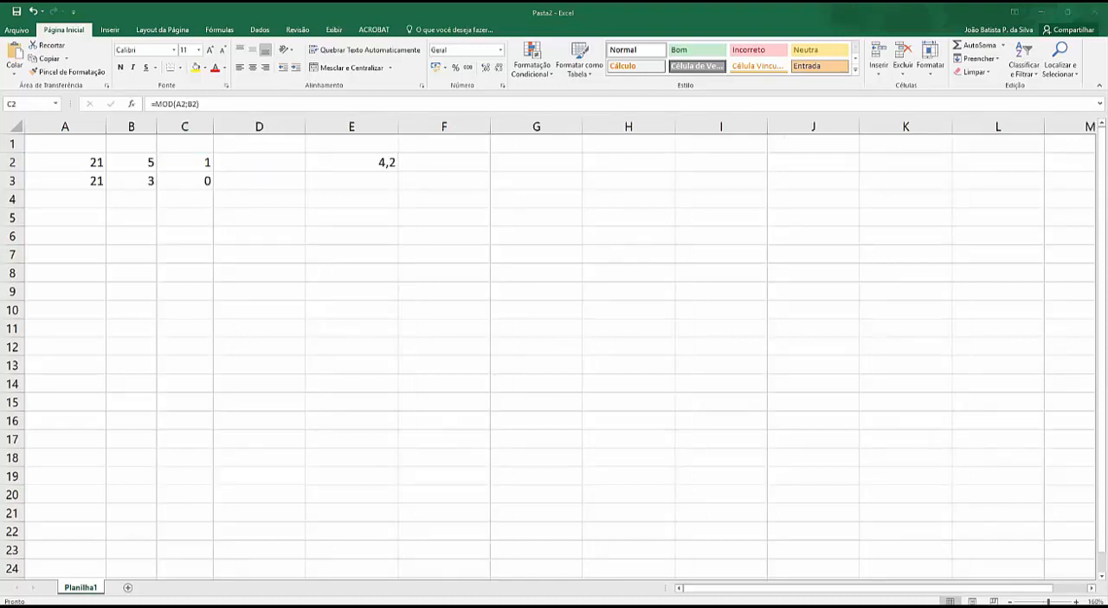
{"action": "left_click", "coordinate": [183, 218]}
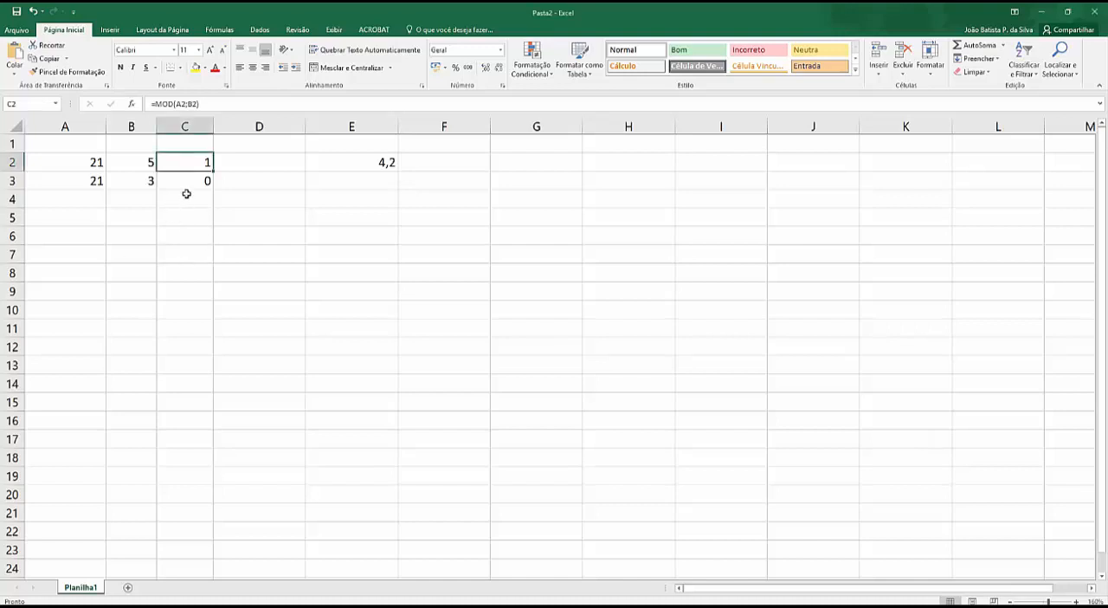
Step: Enter =QUOCIENTE(A2;B2) in cell D2 and narrow column D
{"action": "left_click", "coordinate": [250, 162]}
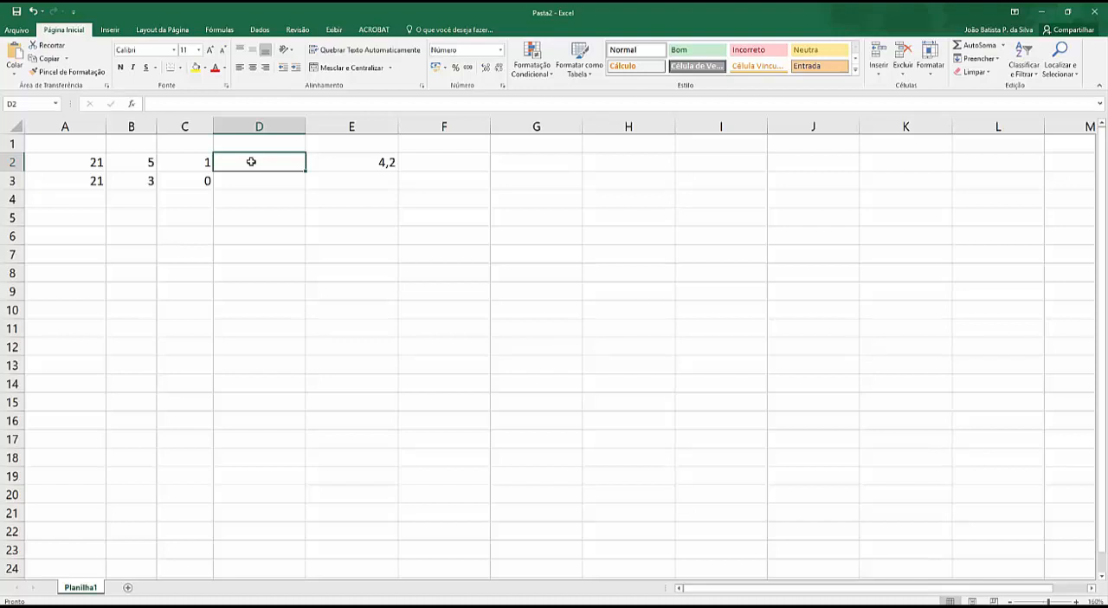
{"action": "type", "text": "=quo"}
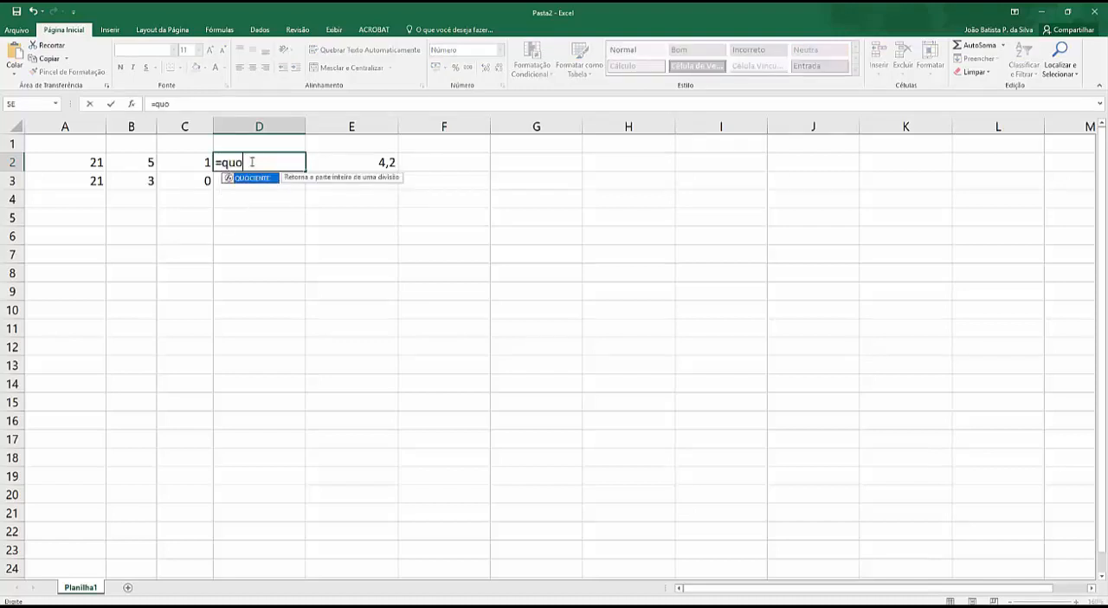
{"action": "type", "text": "ciente("}
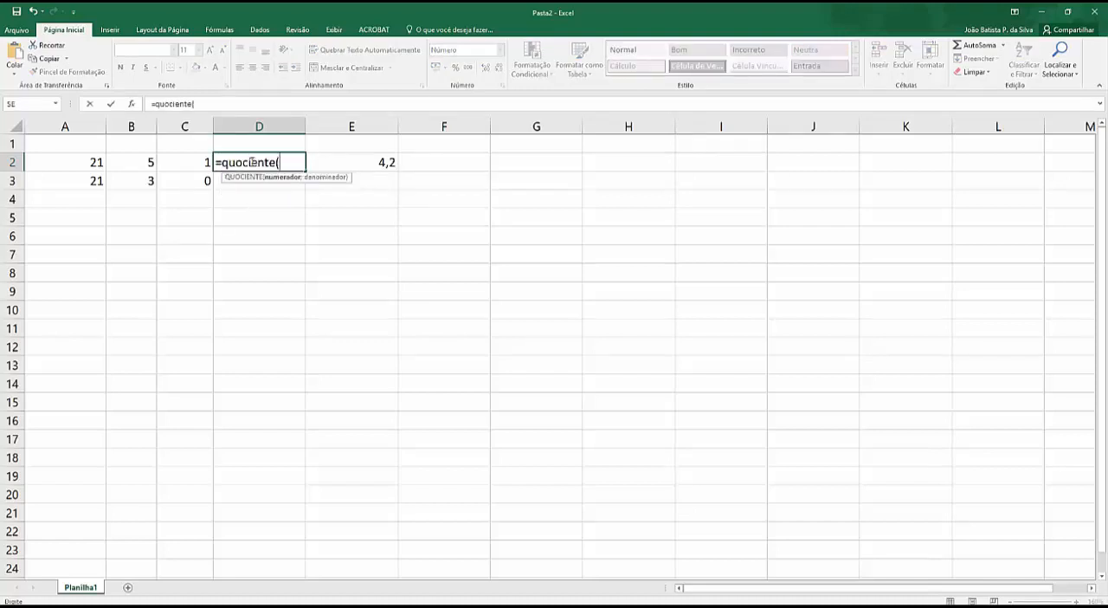
{"action": "left_click", "coordinate": [89, 164]}
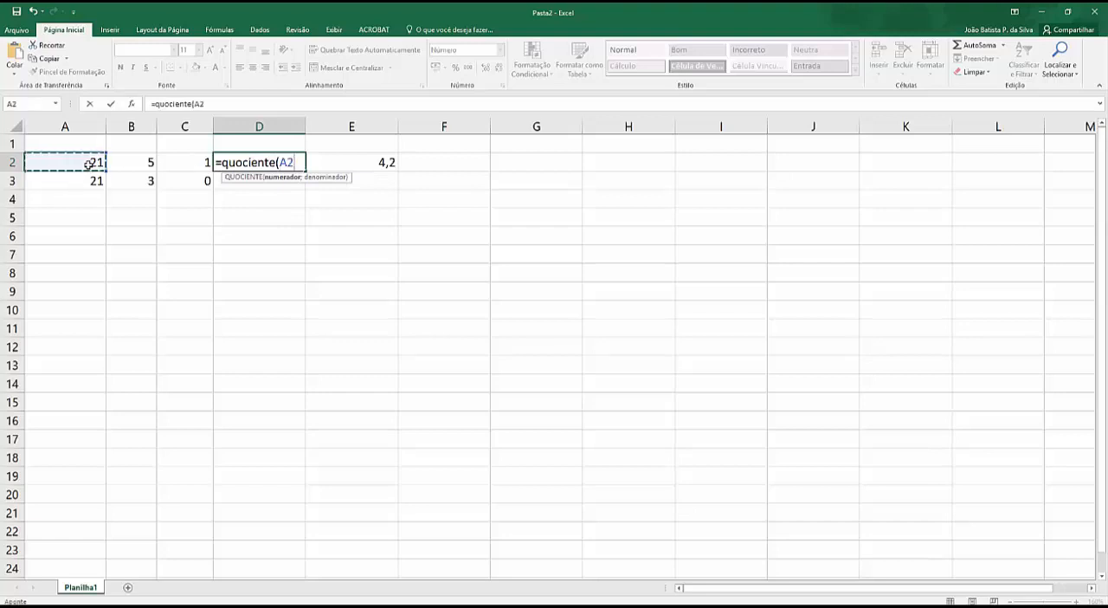
{"action": "type", "text": ";"}
{"action": "left_click", "coordinate": [125, 162]}
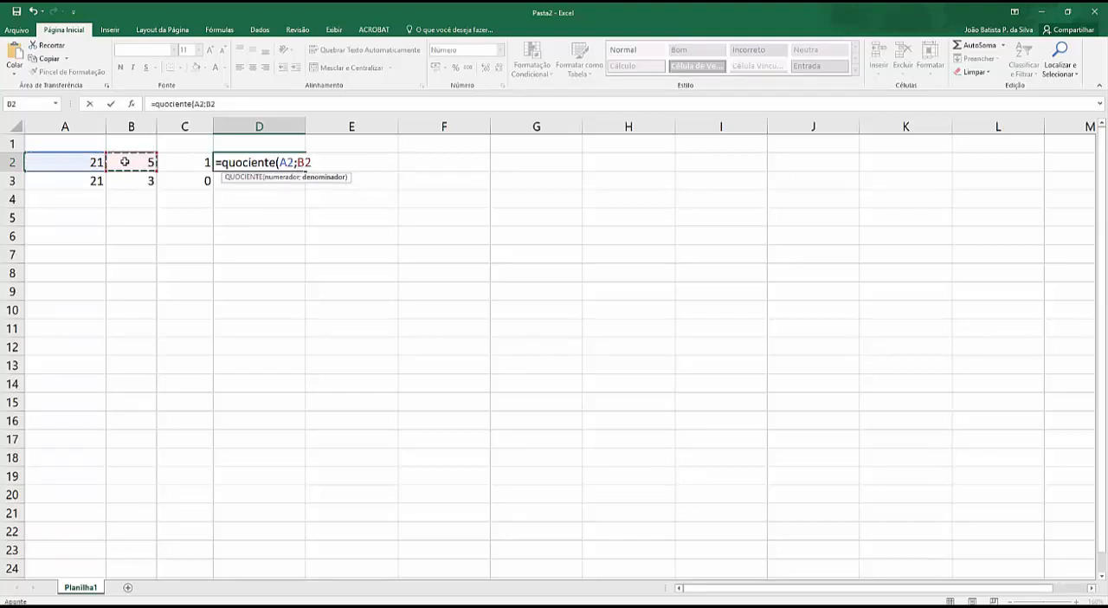
{"action": "type", "text": ")"}
{"action": "key", "text": "Return"}
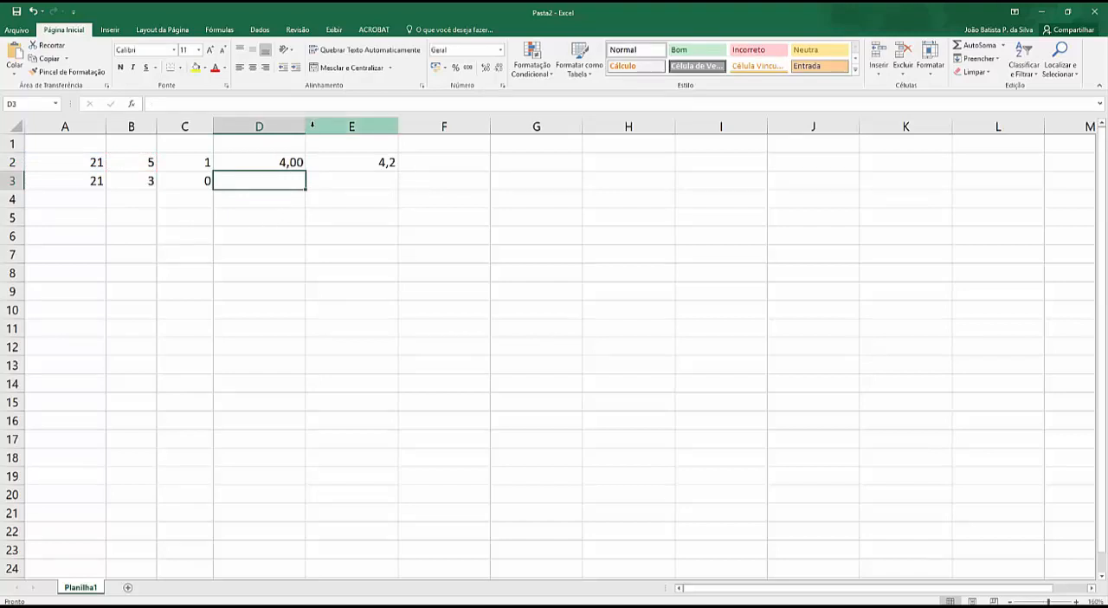
{"action": "left_click_drag", "start_coordinate": [304, 125], "coordinate": [256, 125]}
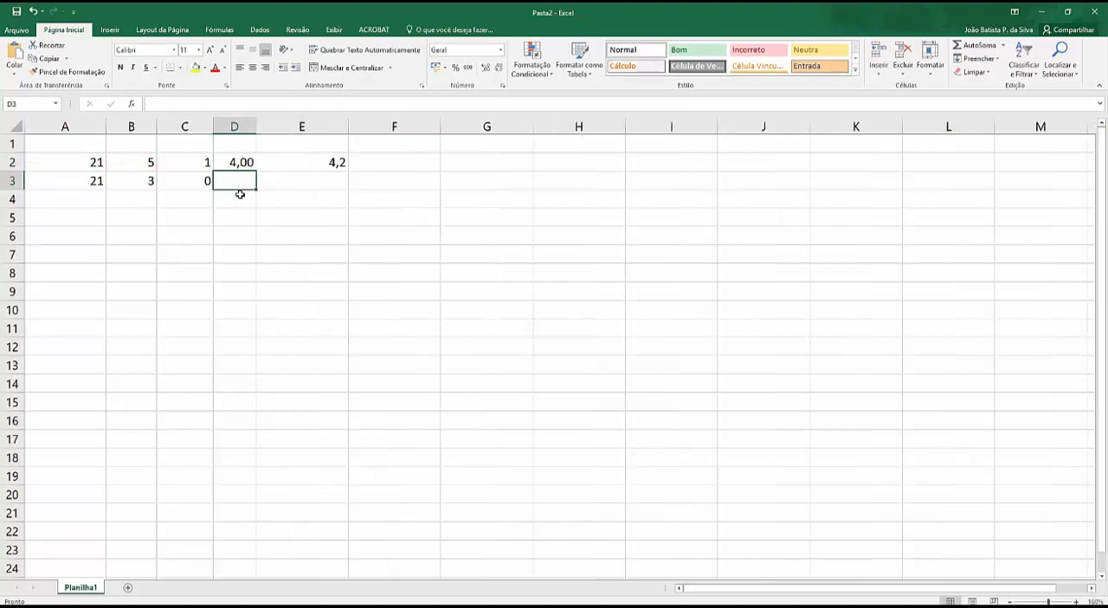
Step: Display cell C2 with two decimal places and copy the QUOCIENTE formula from D2 down to D3
{"action": "left_click", "coordinate": [198, 163]}
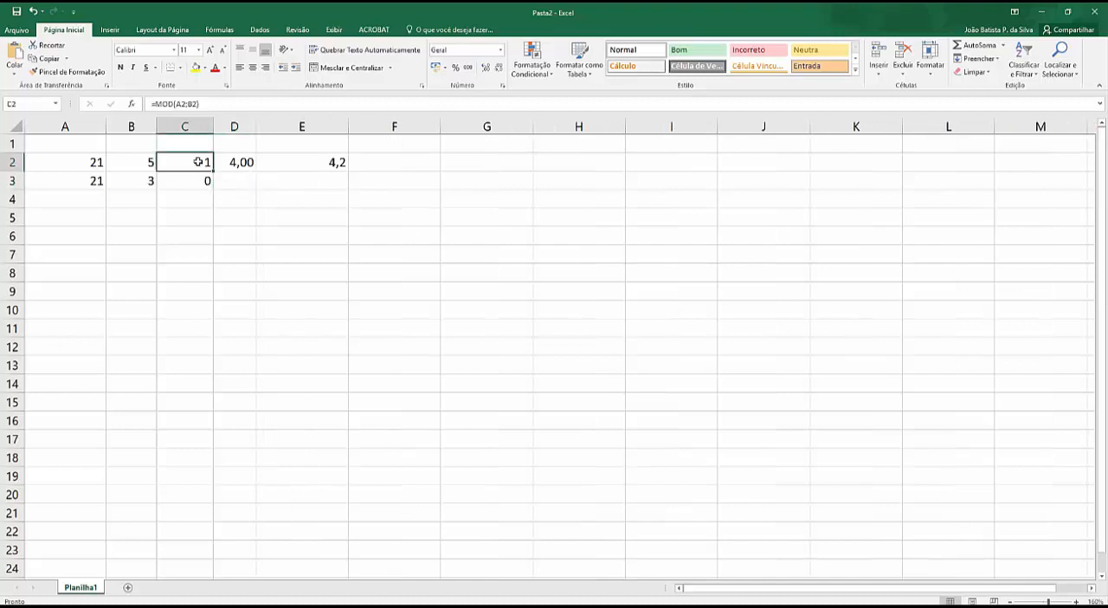
{"action": "double_click", "coordinate": [485, 68]}
{"action": "left_click", "coordinate": [242, 166]}
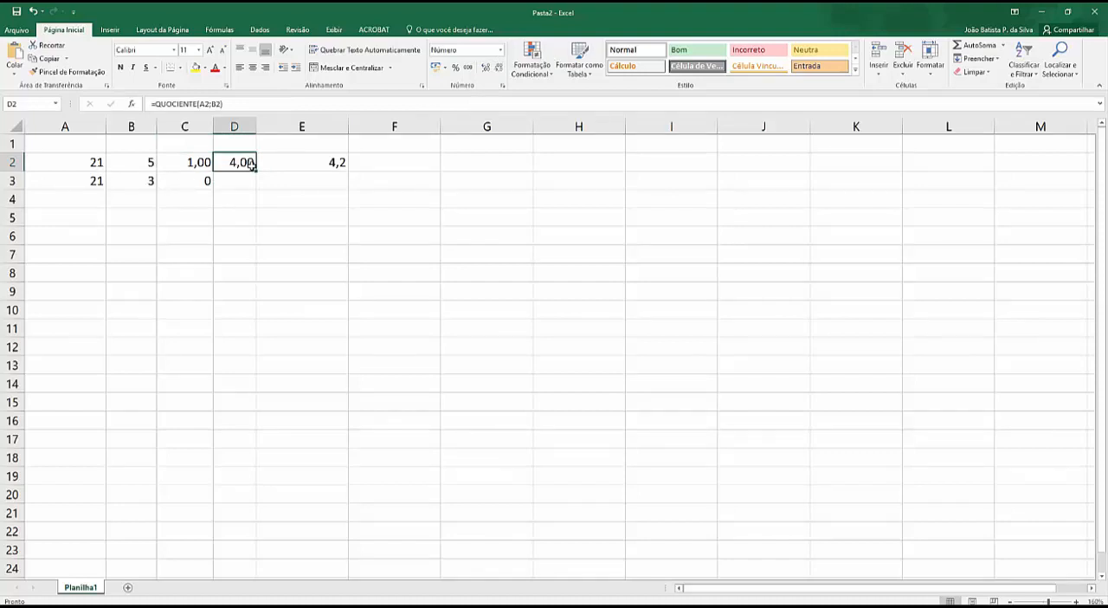
{"action": "left_click_drag", "start_coordinate": [251, 167], "coordinate": [257, 191]}
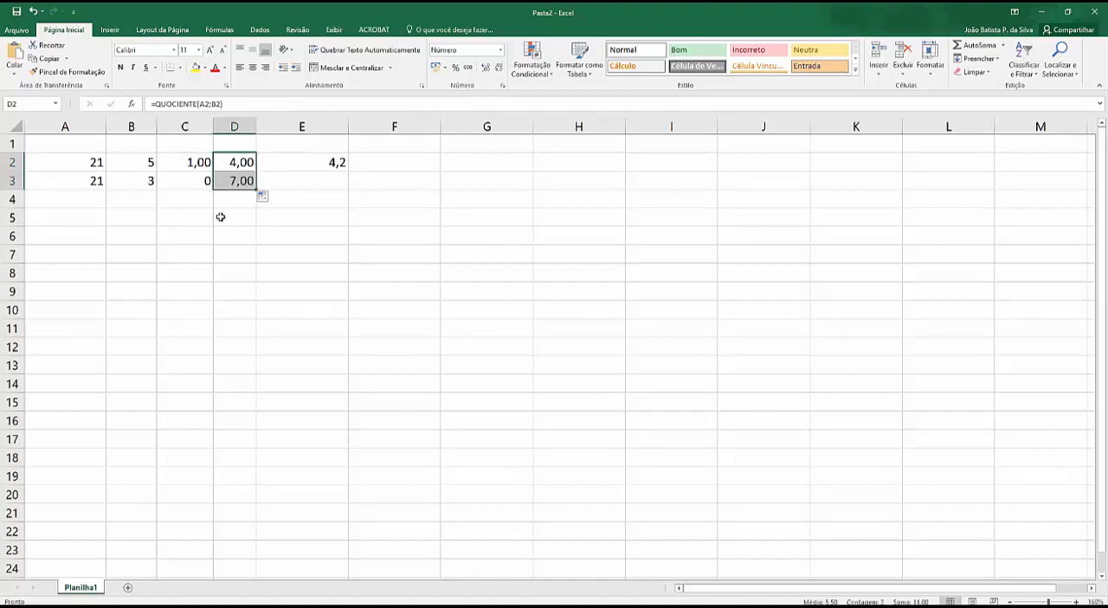
Step: Change the first dividend, in cell A2, to 22
{"action": "left_click", "coordinate": [182, 164]}
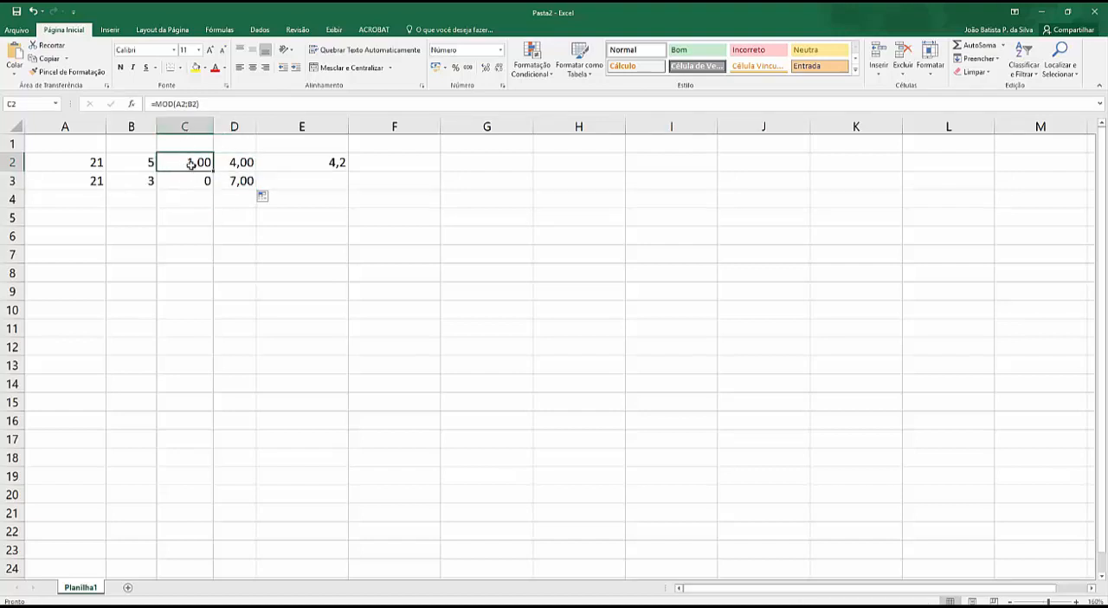
{"action": "left_click", "coordinate": [98, 162]}
{"action": "double_click", "coordinate": [99, 162]}
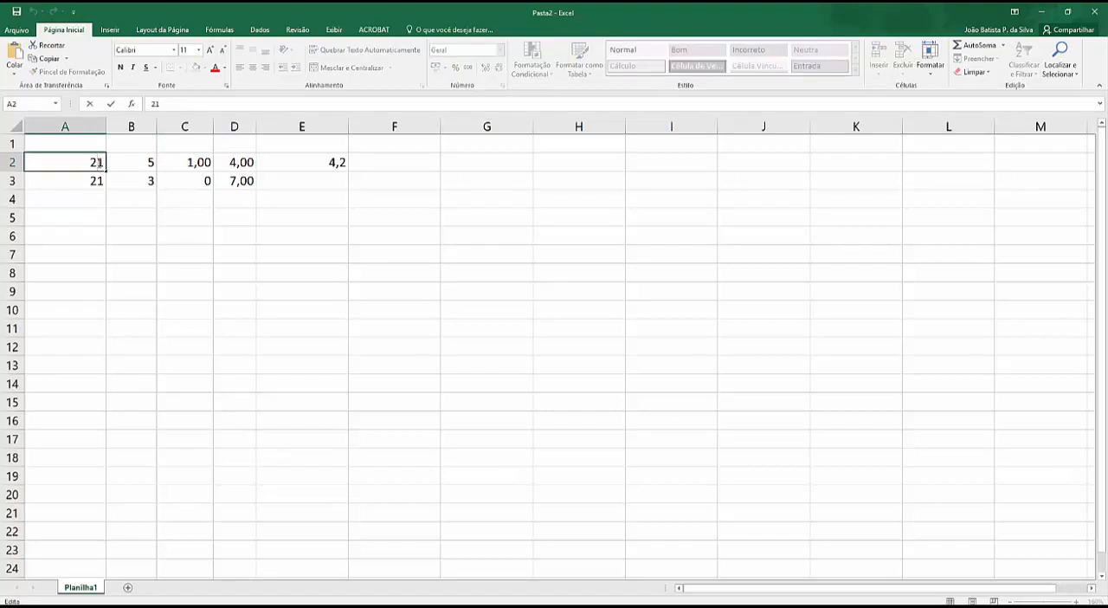
{"action": "key", "text": "BackSpace"}
{"action": "type", "text": "2"}
{"action": "left_click", "coordinate": [143, 233]}
Step: Change the second dividend, in cell A3, to 22 as well
{"action": "left_click", "coordinate": [97, 180]}
{"action": "double_click", "coordinate": [98, 180]}
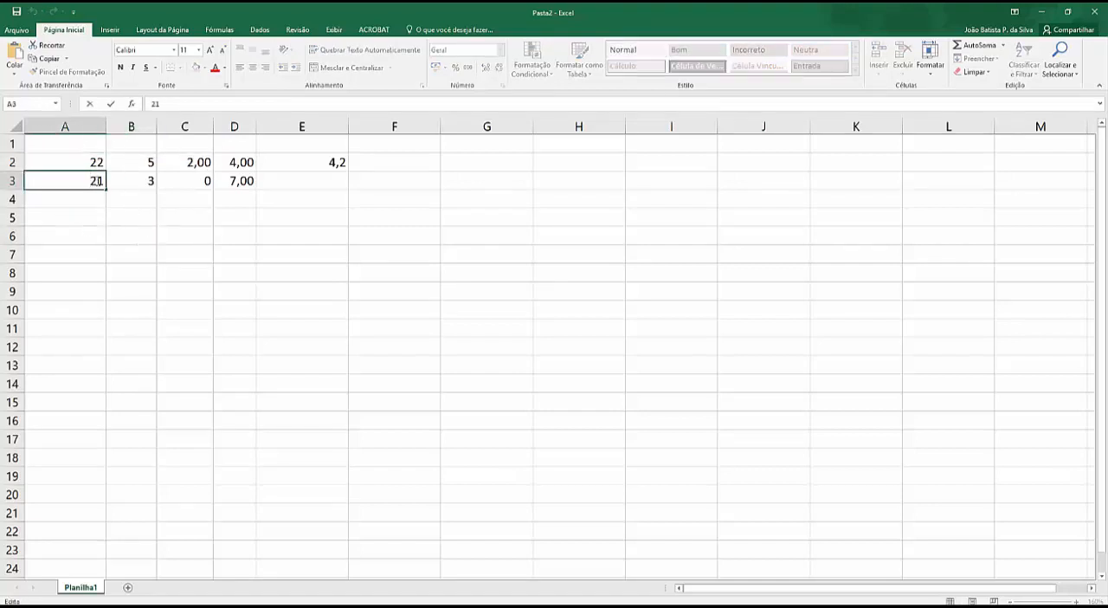
{"action": "key", "text": "BackSpace"}
{"action": "type", "text": "2"}
{"action": "left_click", "coordinate": [183, 217]}
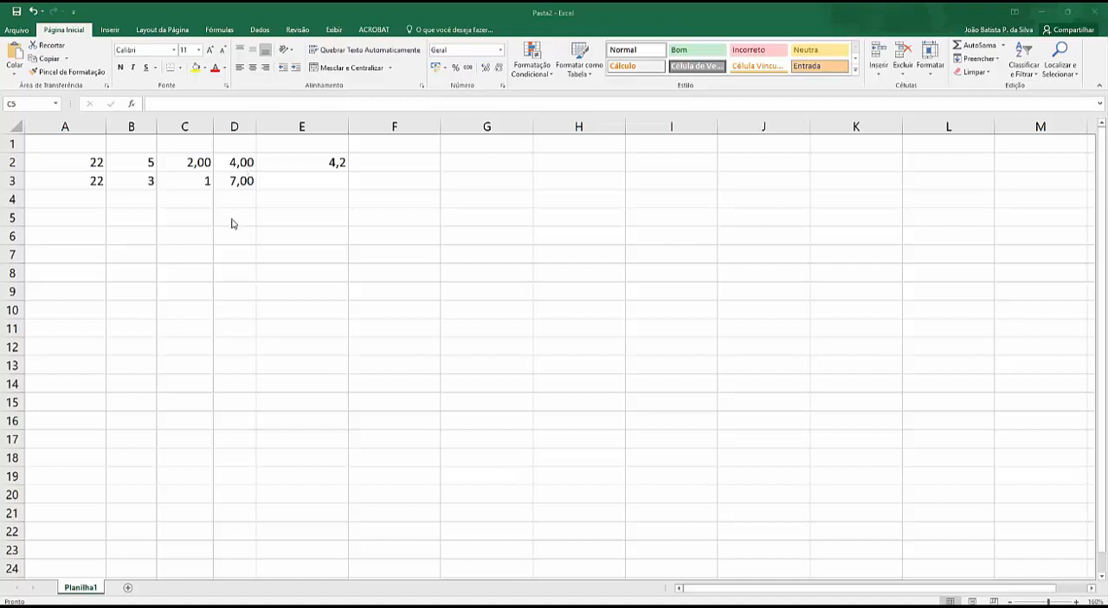
{"action": "left_click", "coordinate": [193, 164]}
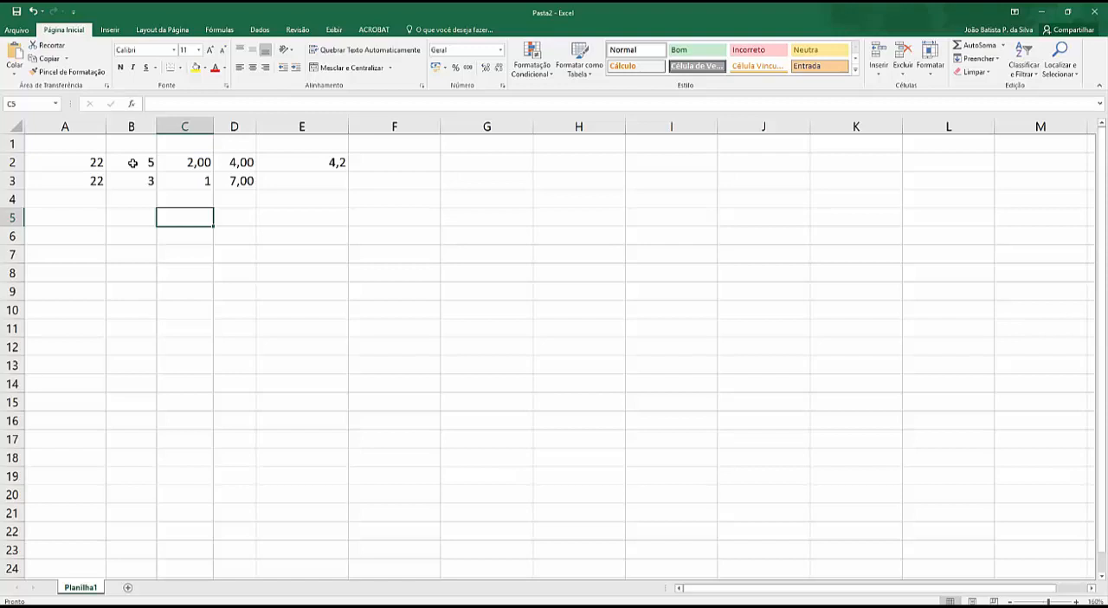
{"action": "left_click", "coordinate": [194, 163]}
{"action": "left_click", "coordinate": [240, 163]}
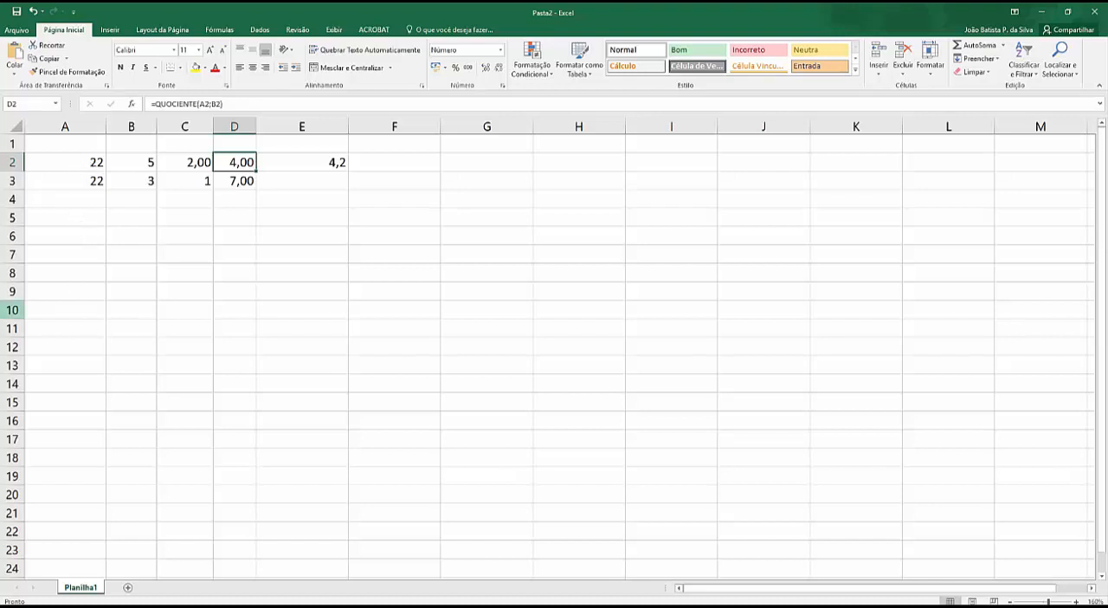
{"action": "key", "text": "alt+Tab"}
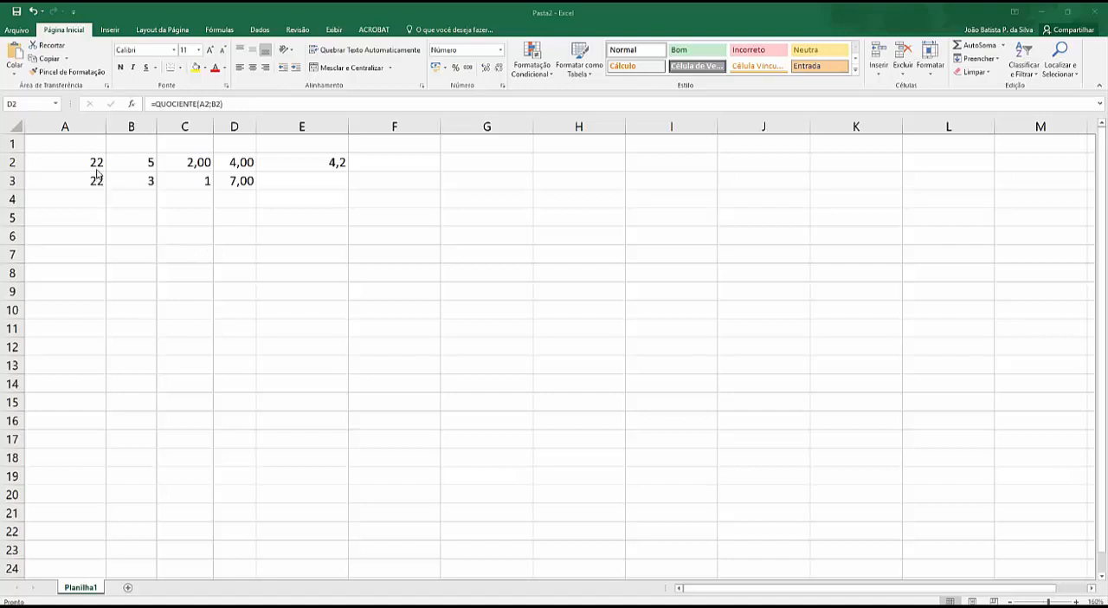
Step: Delete columns A through I to clear the division example from the sheet
{"action": "left_click", "coordinate": [69, 126]}
{"action": "left_click_drag", "start_coordinate": [187, 127], "coordinate": [699, 125]}
{"action": "right_click", "coordinate": [701, 126]}
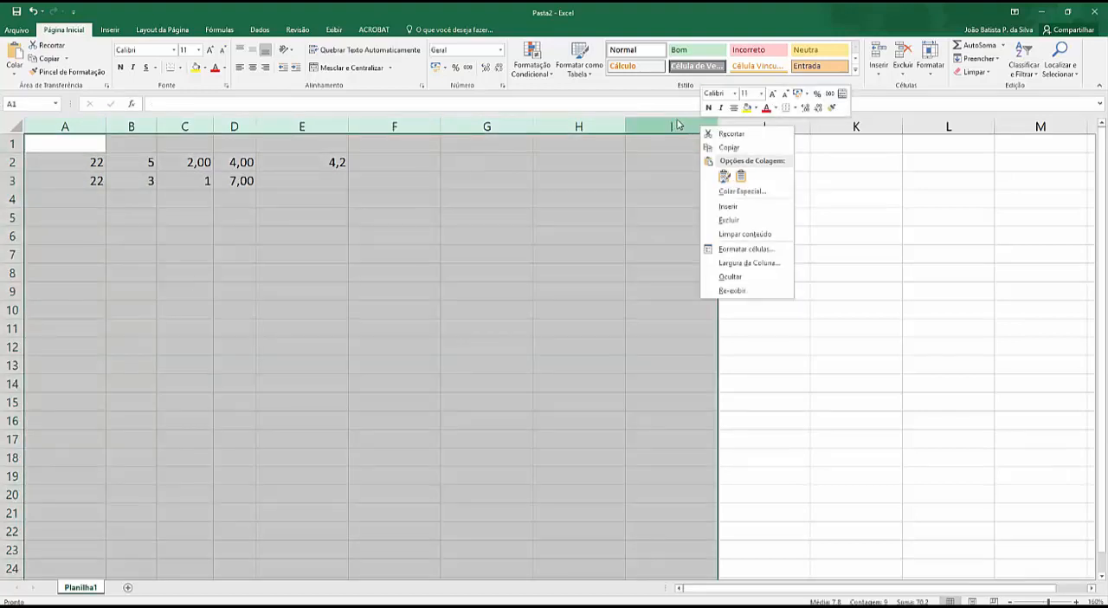
{"action": "left_click", "coordinate": [728, 220]}
Step: Enter 23 as text in cell B2, using a leading apostrophe
{"action": "left_click", "coordinate": [152, 166]}
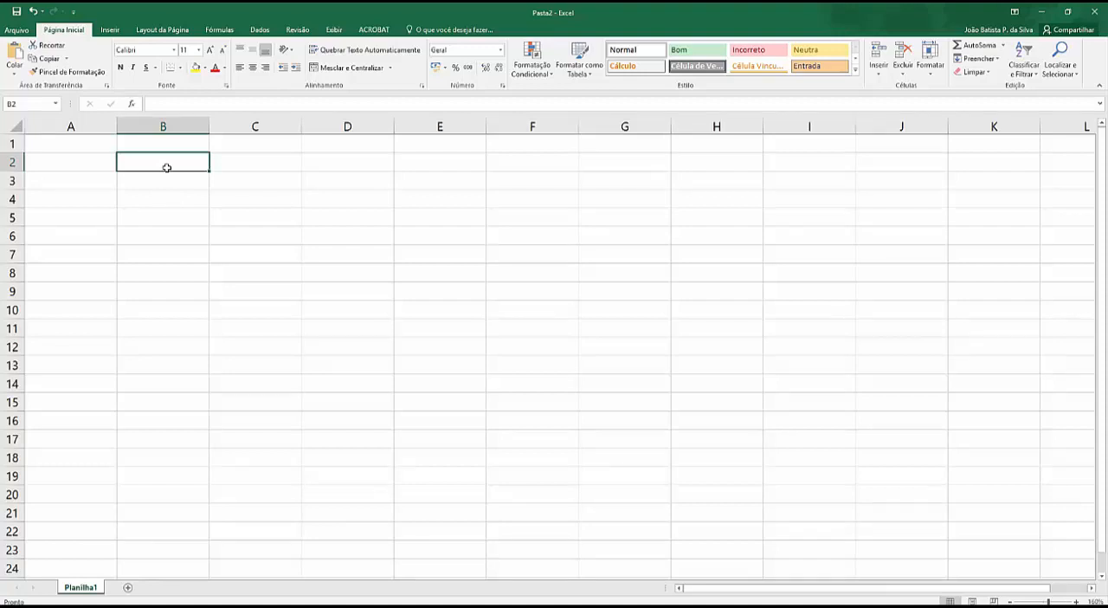
{"action": "type", "text": "'2"}
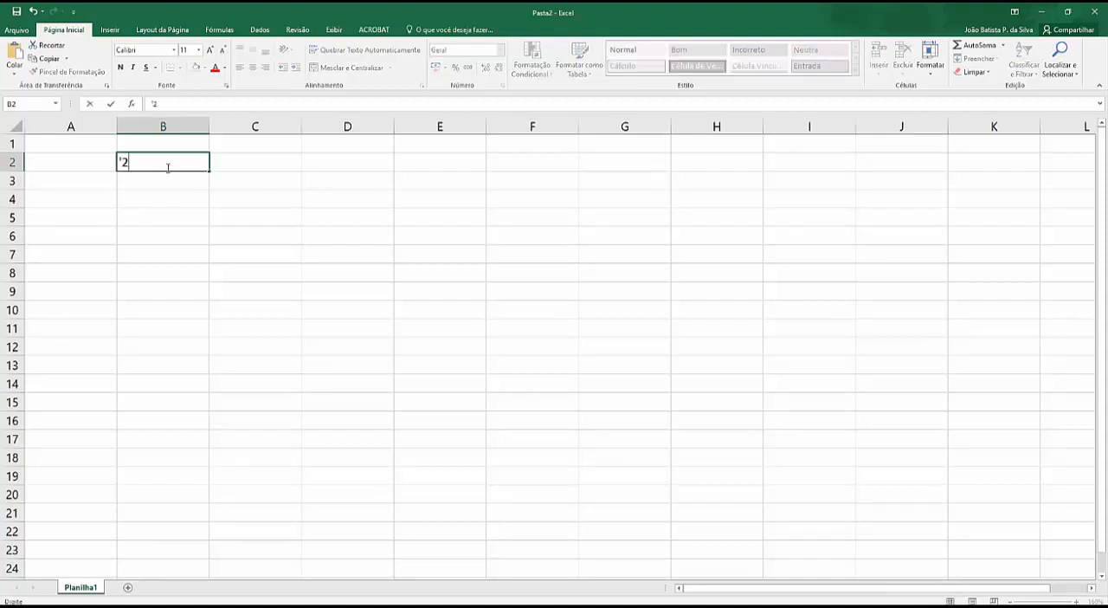
{"action": "type", "text": "3"}
{"action": "key", "text": "ctrl+Return"}
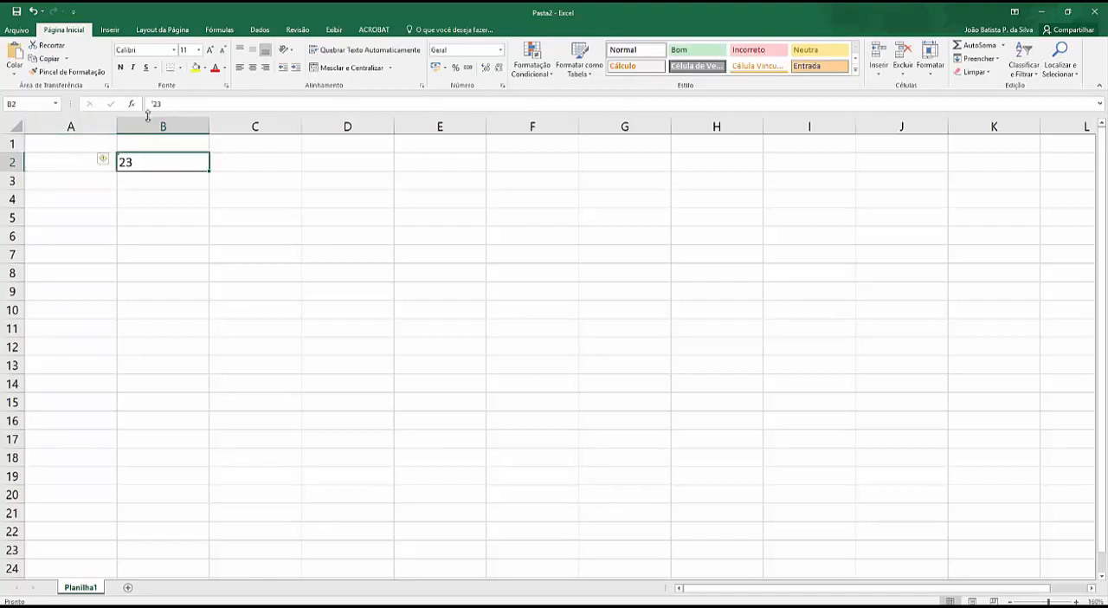
Step: Format the digit 3 in cell B2 as superscript so the text reads as 2 cubed
{"action": "left_click_drag", "start_coordinate": [156, 103], "coordinate": [168, 104]}
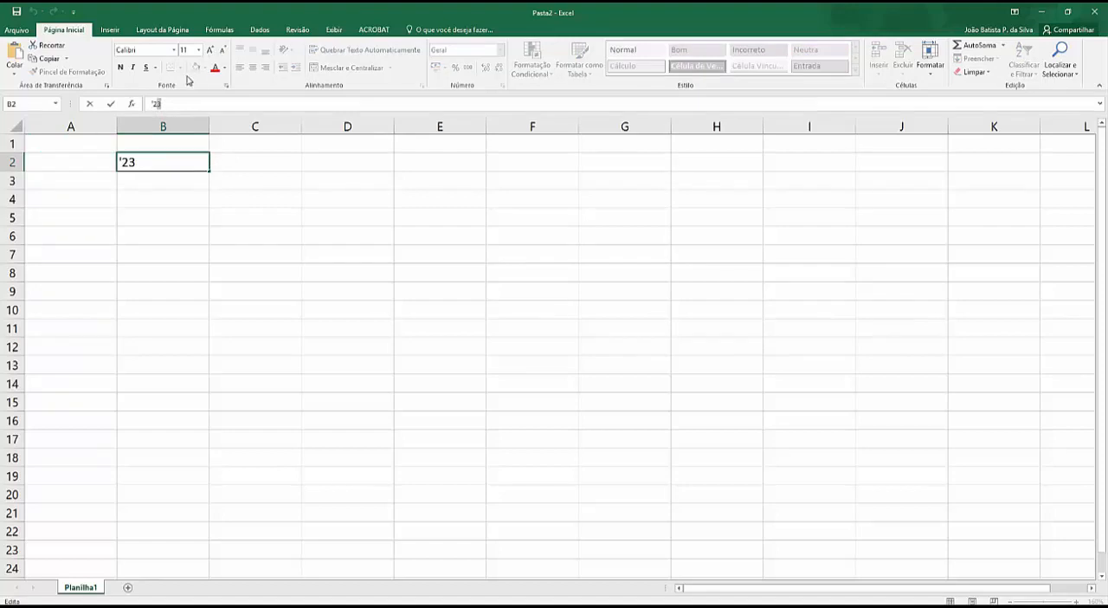
{"action": "left_click", "coordinate": [226, 85]}
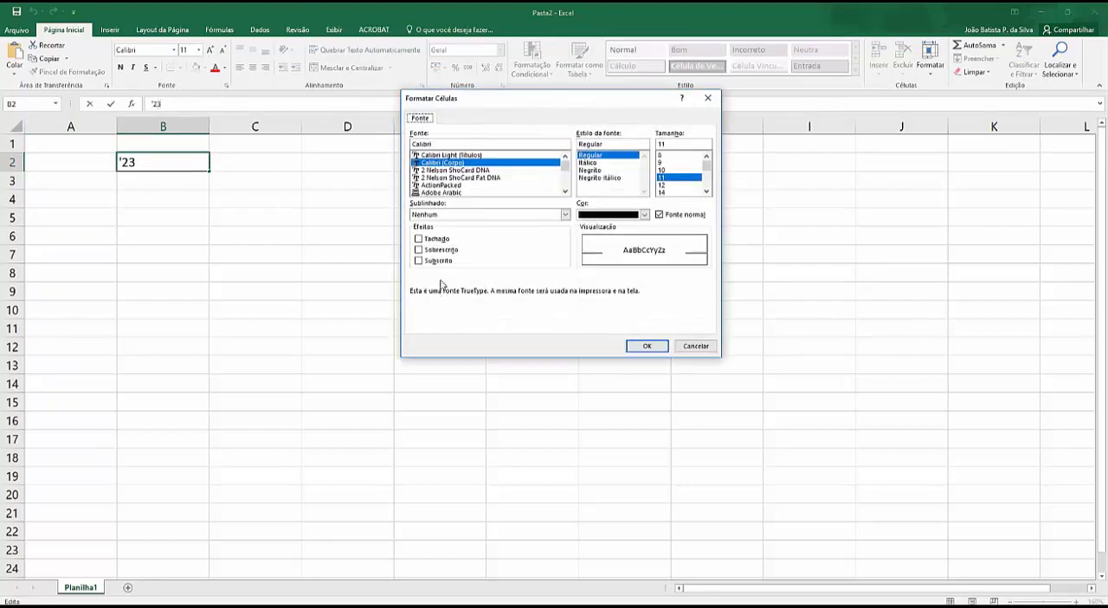
{"action": "left_click", "coordinate": [432, 250]}
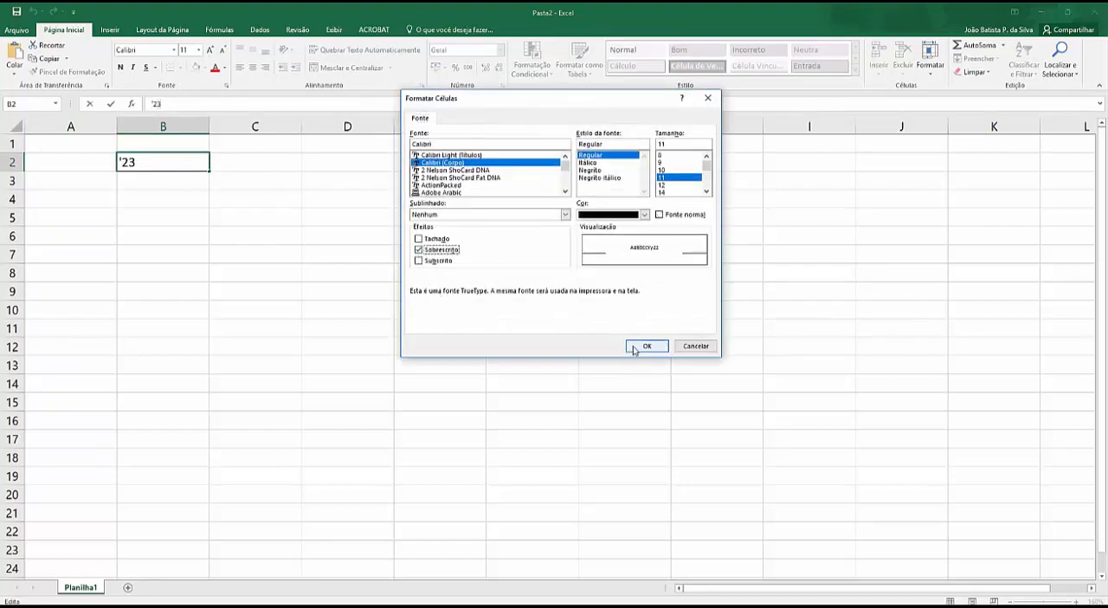
{"action": "left_click", "coordinate": [647, 345]}
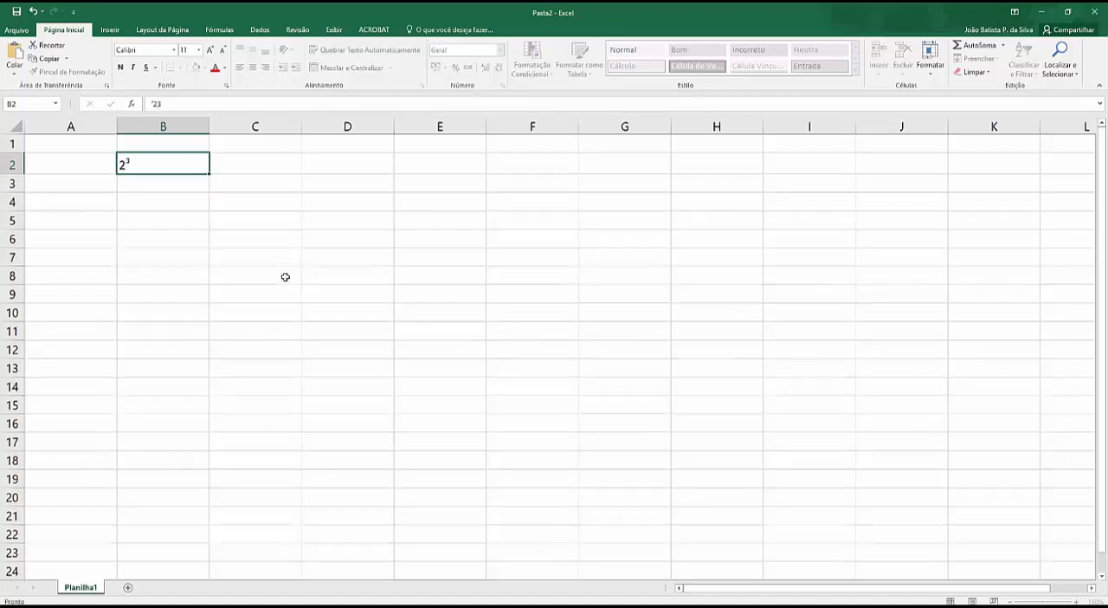
{"action": "key", "text": "Return"}
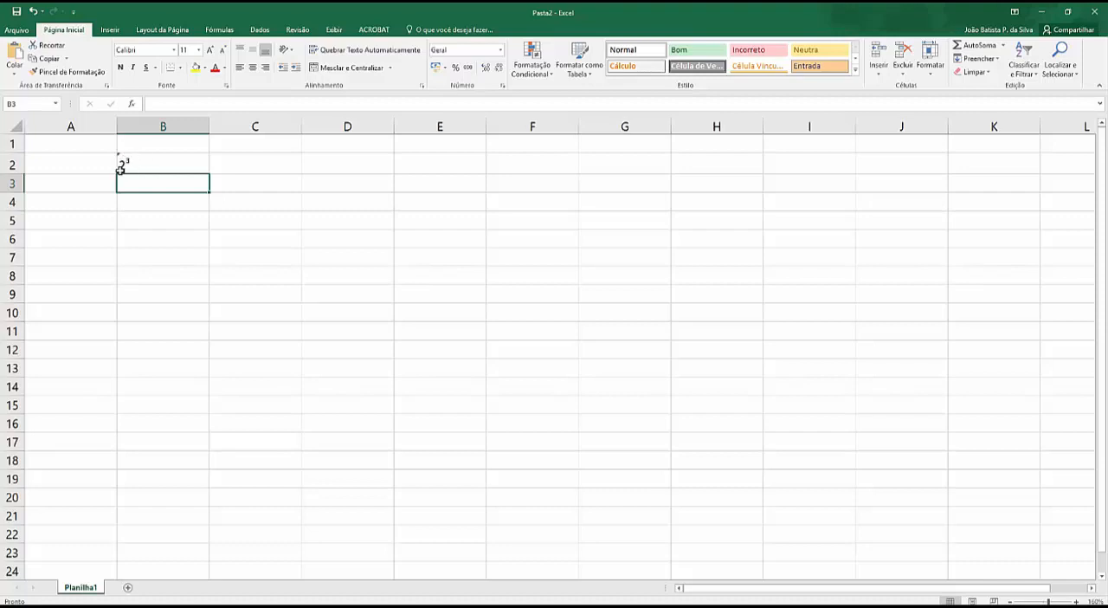
Step: Enter the repeated multiplication =2*2*2 in cell C2
{"action": "left_click", "coordinate": [247, 157]}
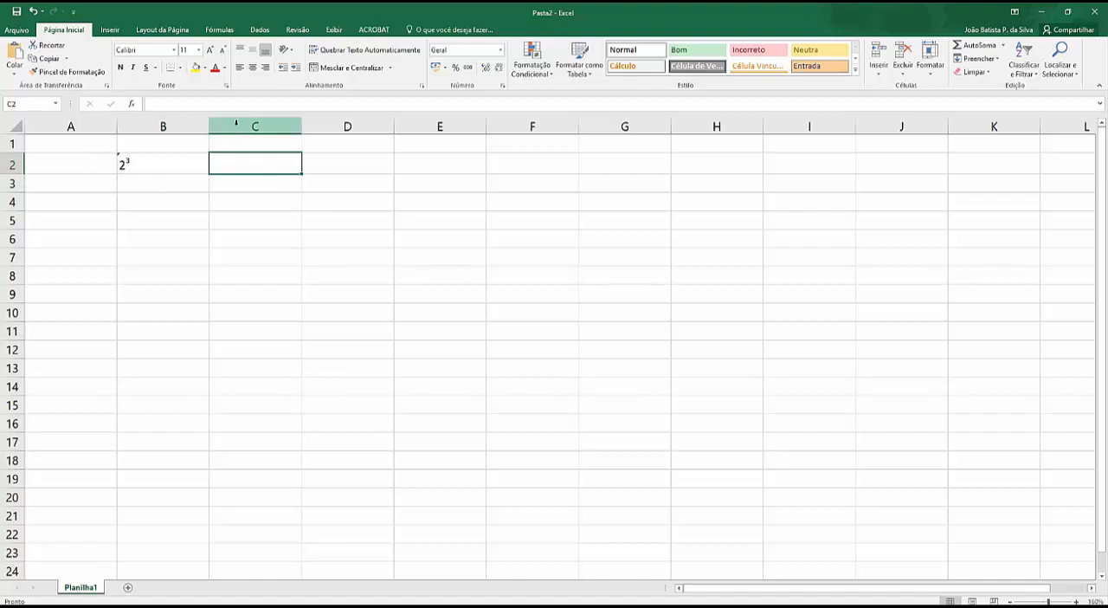
{"action": "type", "text": "=2"}
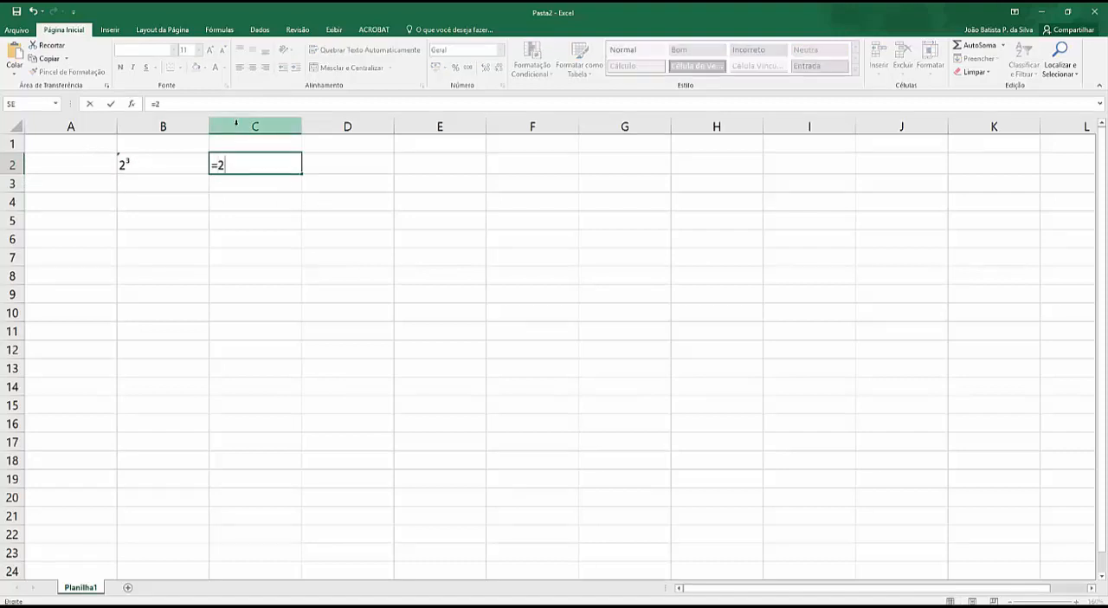
{"action": "type", "text": "*2*2"}
{"action": "key", "text": "Return"}
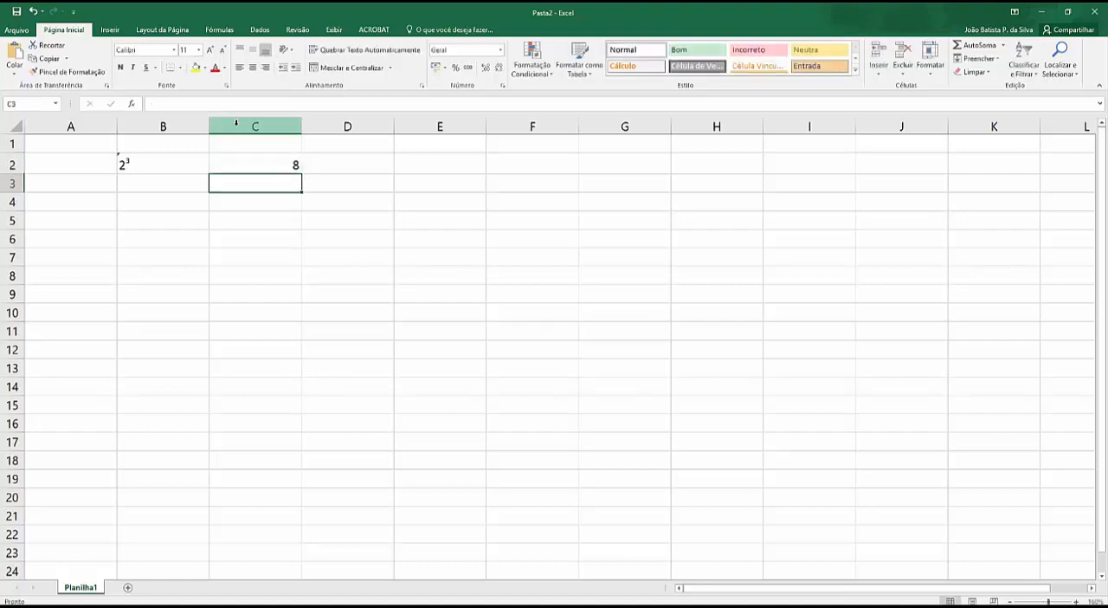
{"action": "left_click", "coordinate": [156, 202]}
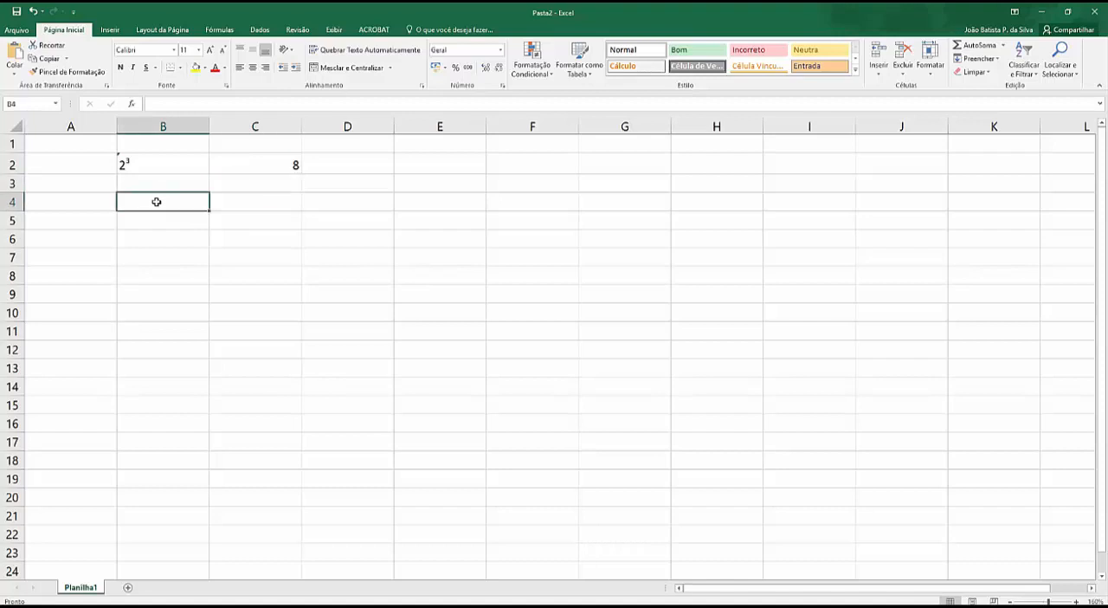
{"action": "type", "text": "=pot"}
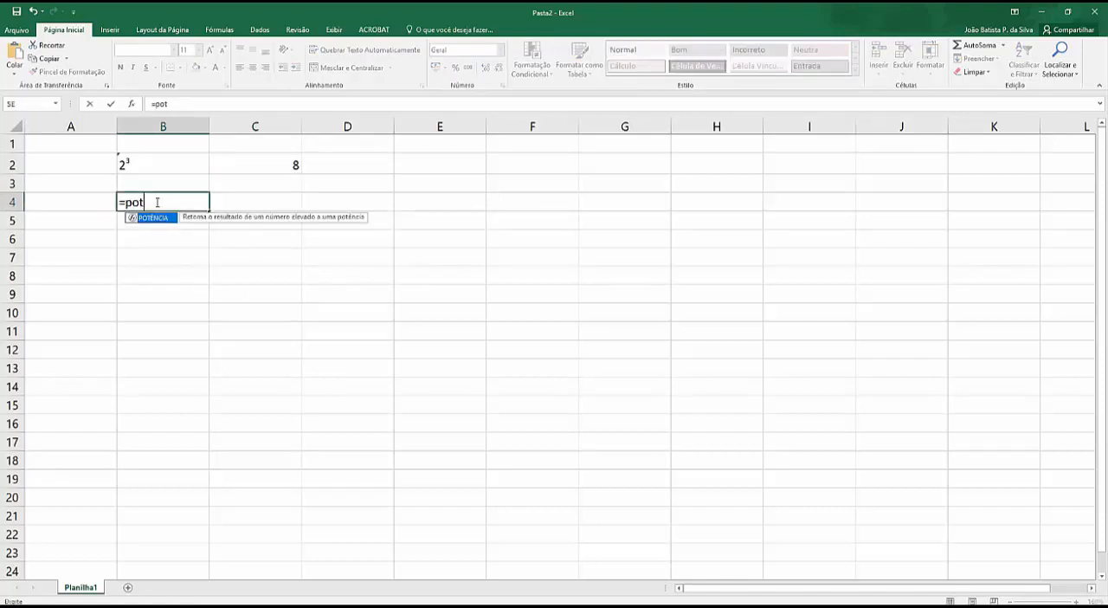
{"action": "key", "text": "Escape"}
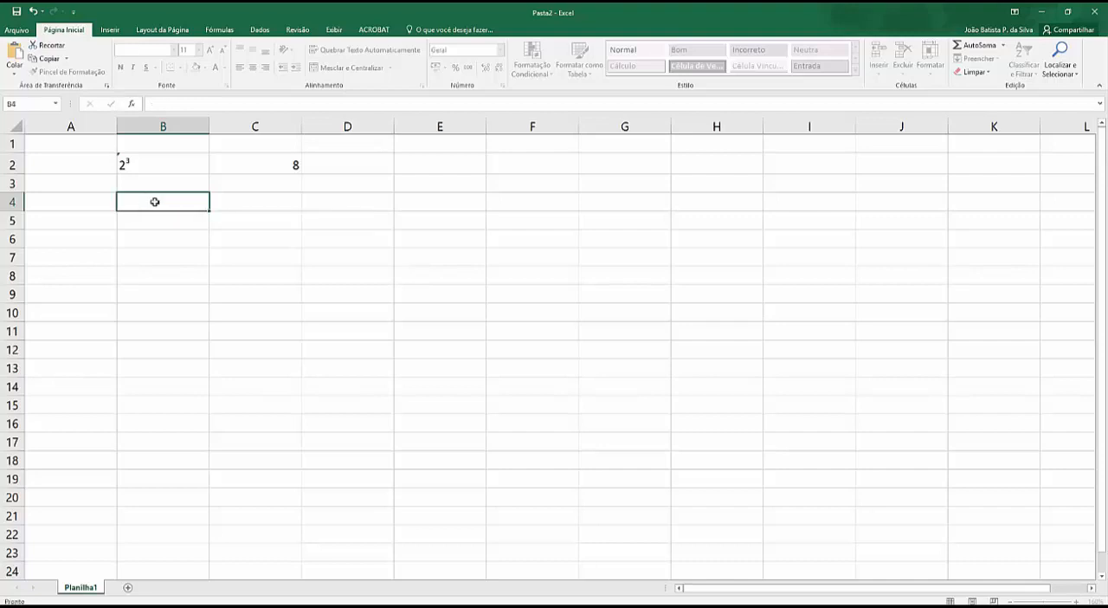
Step: Enter the base 2 in cell A2 and raise it to the third power with =potencia(A2;3) in B3
{"action": "left_click", "coordinate": [58, 177]}
{"action": "type", "text": "2"}
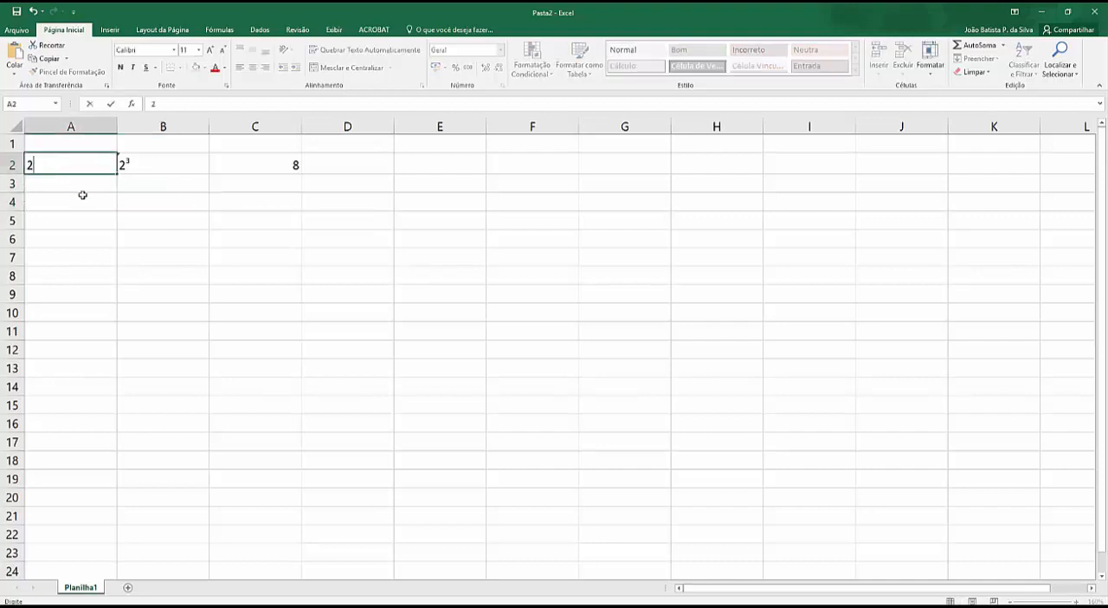
{"action": "left_click", "coordinate": [134, 188]}
{"action": "type", "text": "=pot"}
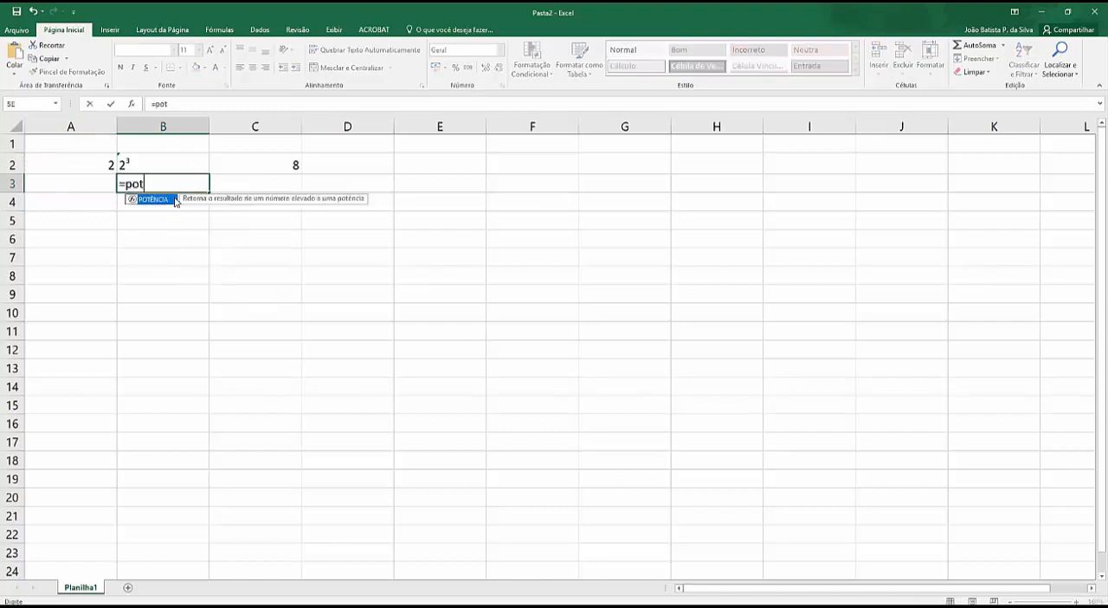
{"action": "type", "text": "encia("}
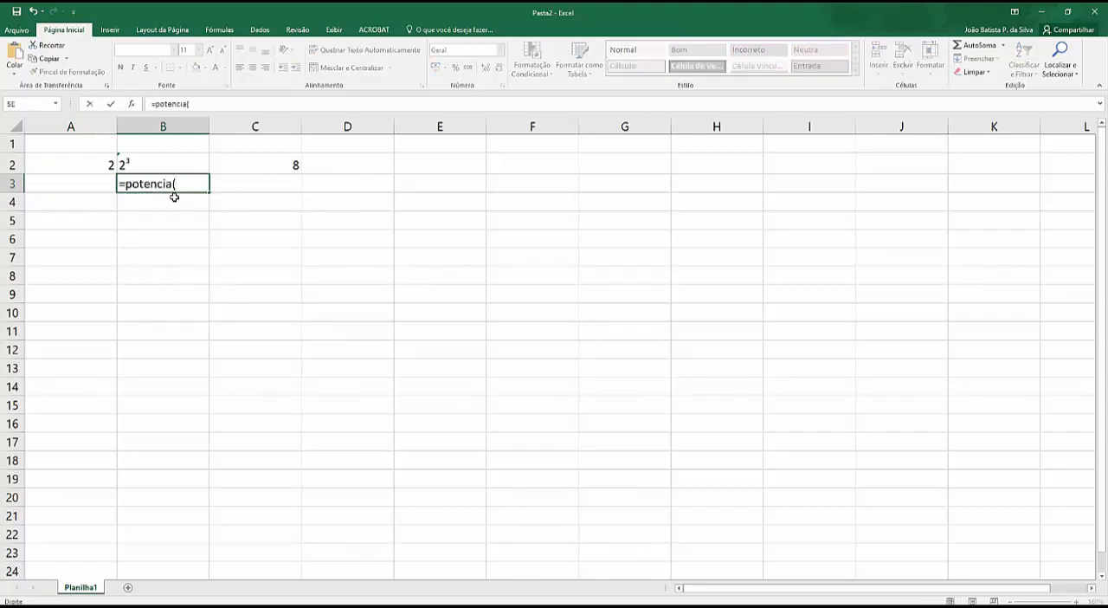
{"action": "left_click", "coordinate": [103, 165]}
{"action": "type", "text": ";"}
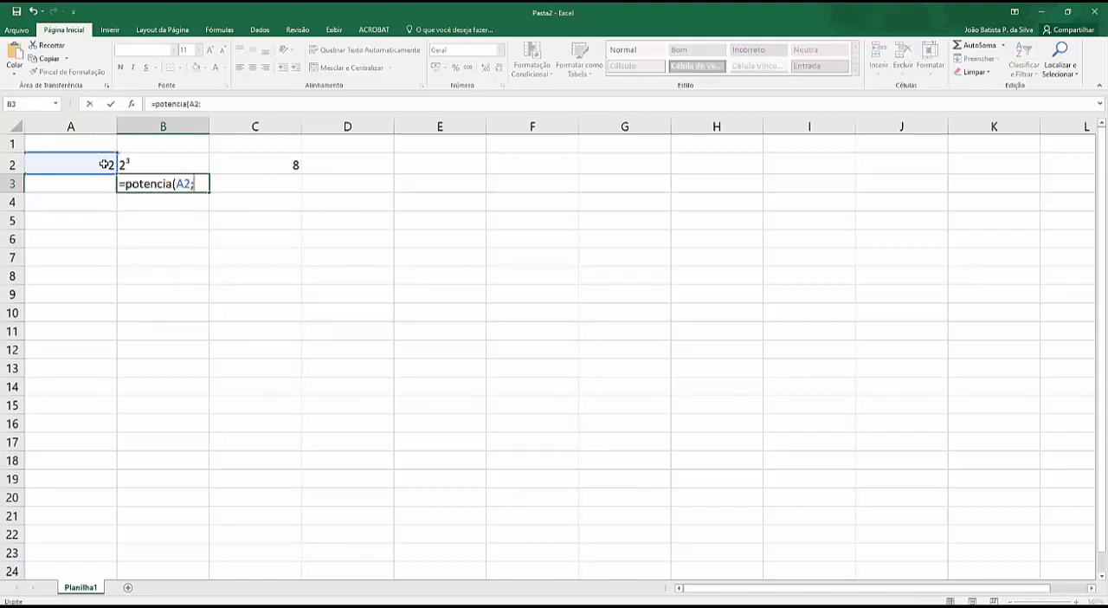
{"action": "type", "text": "3)"}
{"action": "key", "text": "Return"}
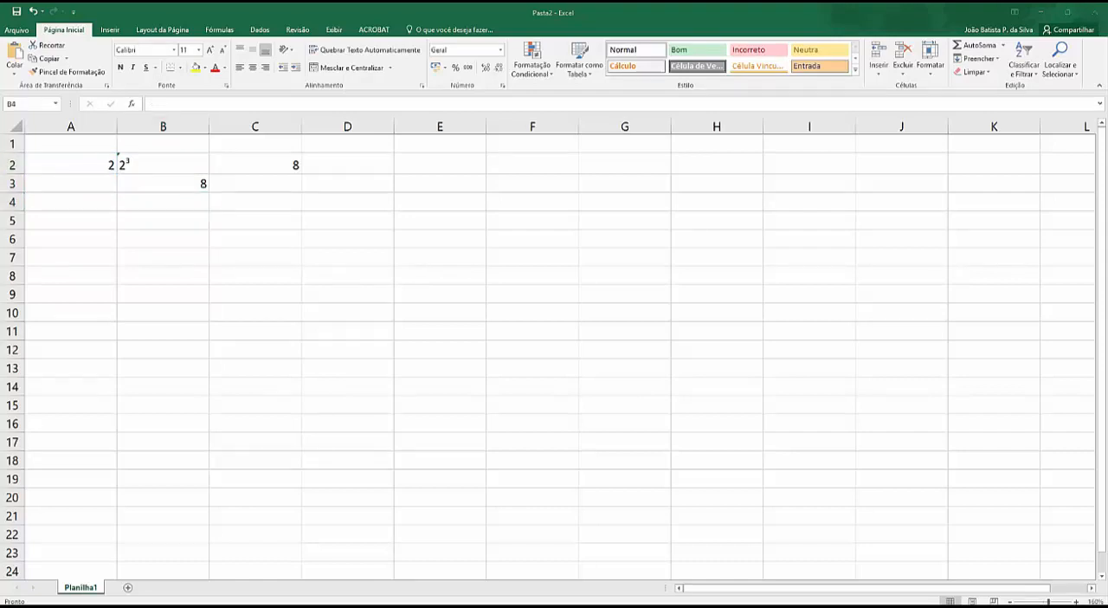
Step: Enter 16 in cell A5 and calculate its square root with =raiz(A5) in B5
{"action": "left_click", "coordinate": [177, 211]}
{"action": "left_click", "coordinate": [97, 224]}
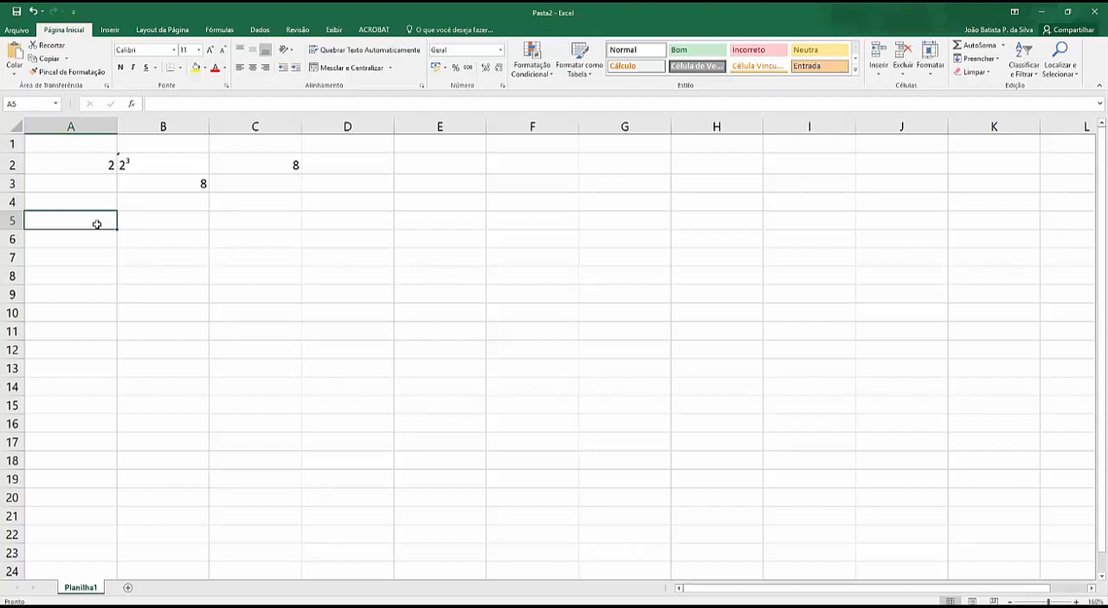
{"action": "type", "text": "16"}
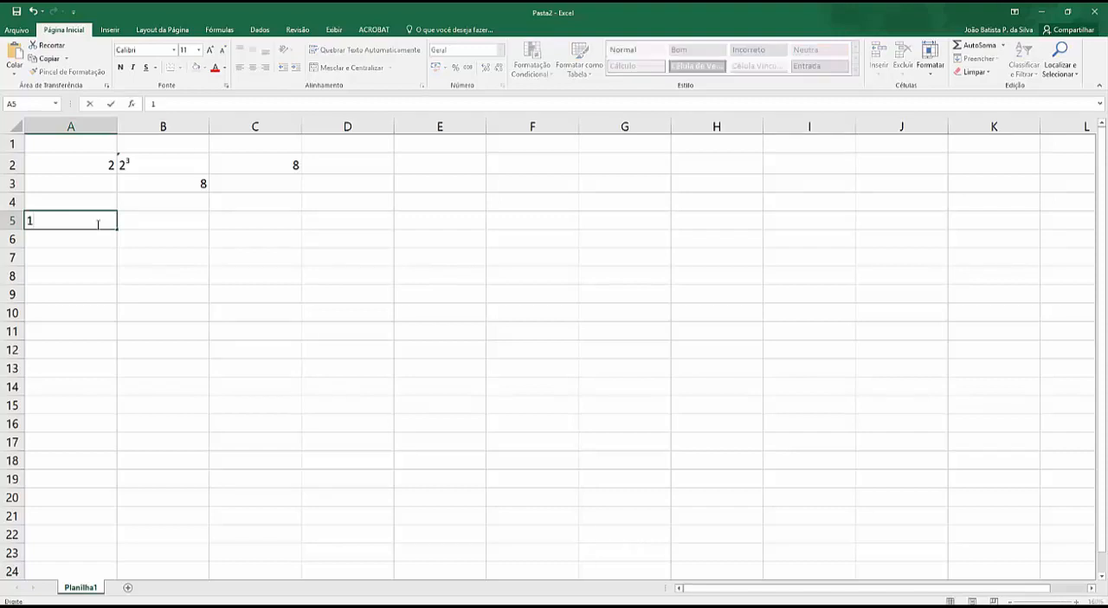
{"action": "left_click", "coordinate": [191, 225]}
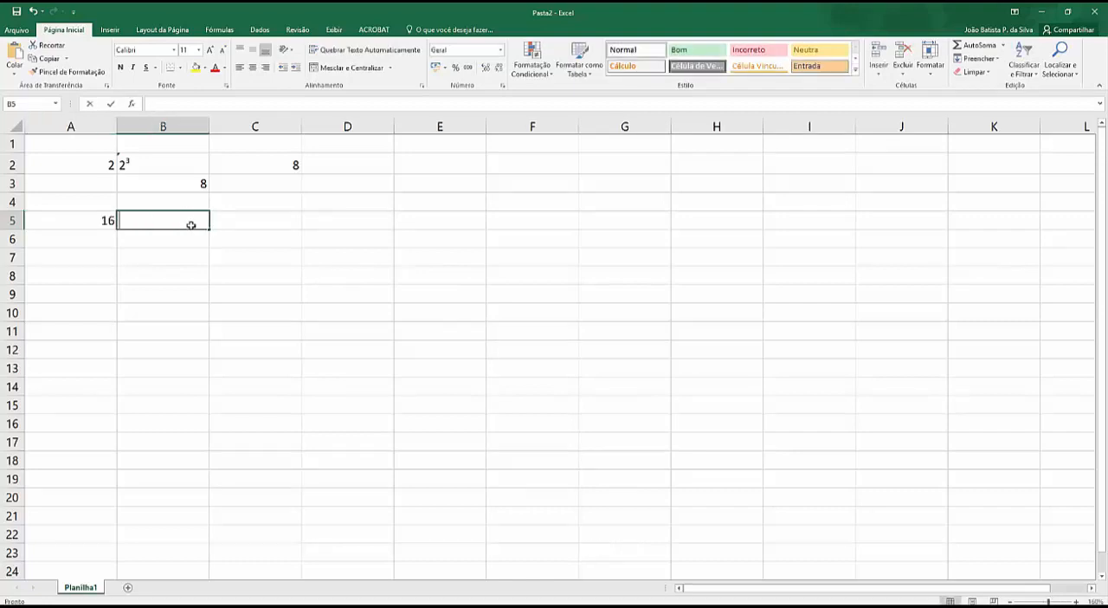
{"action": "type", "text": "=raiz"}
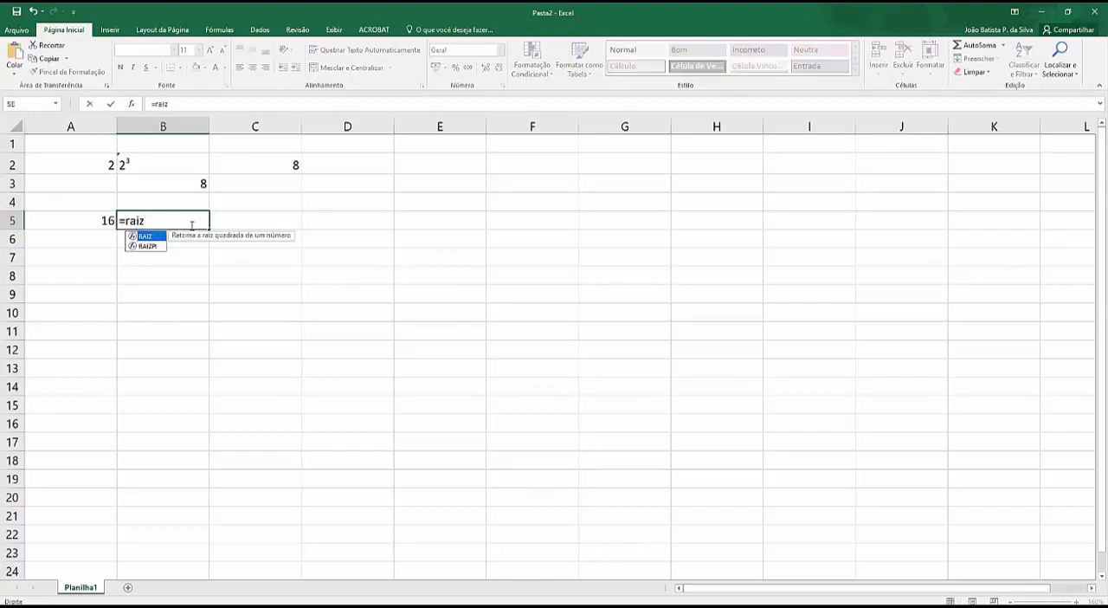
{"action": "type", "text": "("}
{"action": "left_click", "coordinate": [94, 220]}
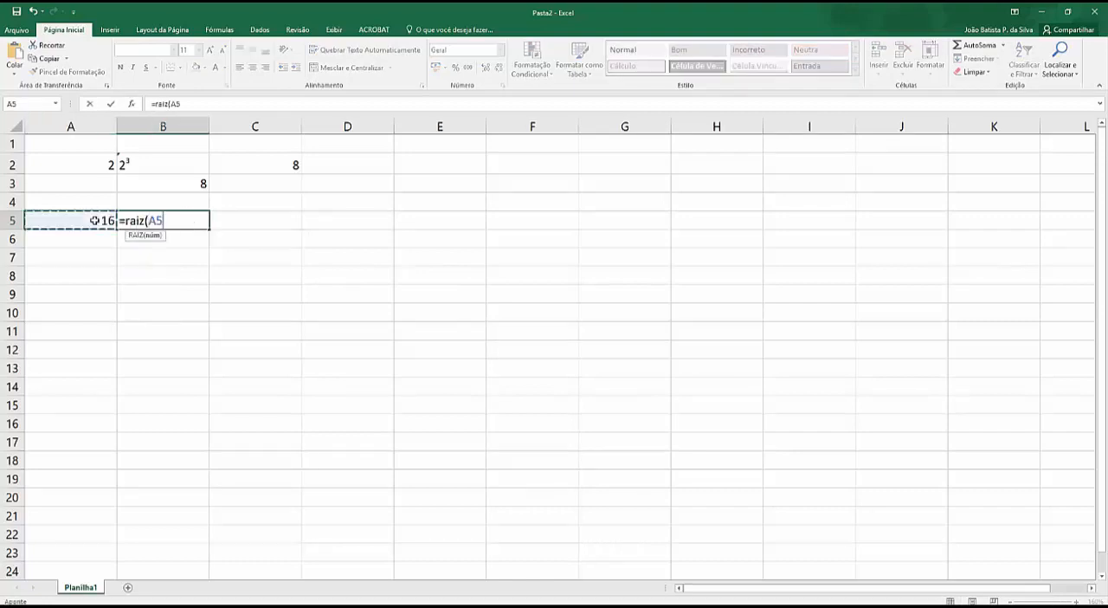
{"action": "key", "text": "Return"}
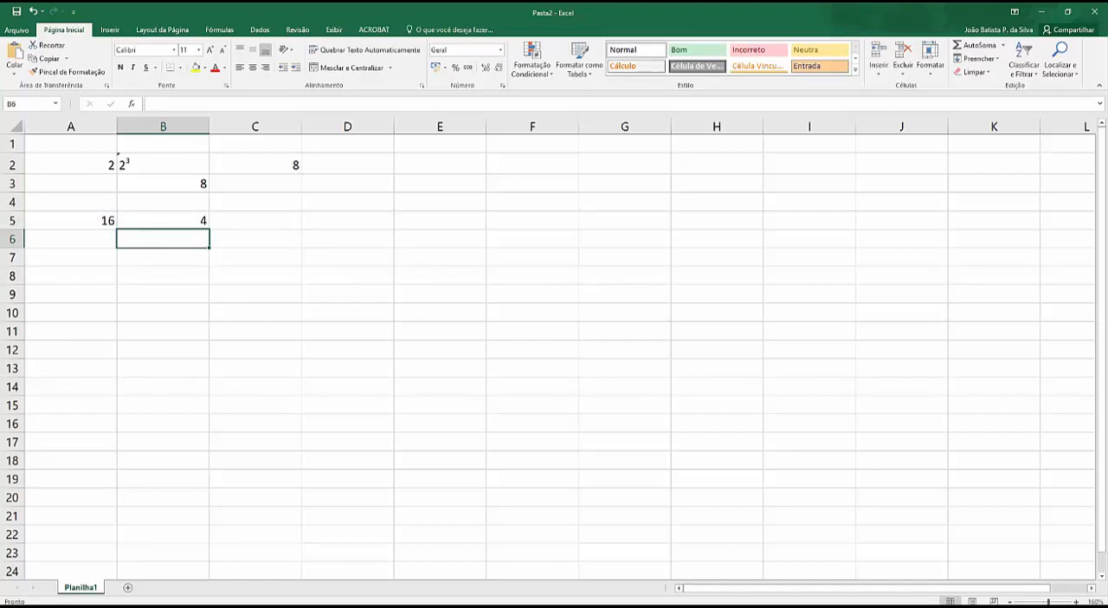
Step: Paste the copied picture of the nth-root identity at cell F6 and move it up beside the data, starting around row 2
{"action": "scroll", "coordinate": [554, 355], "scroll_direction": "down", "scroll_amount": 2}
{"action": "scroll", "coordinate": [554, 355], "scroll_direction": "up", "scroll_amount": 2}
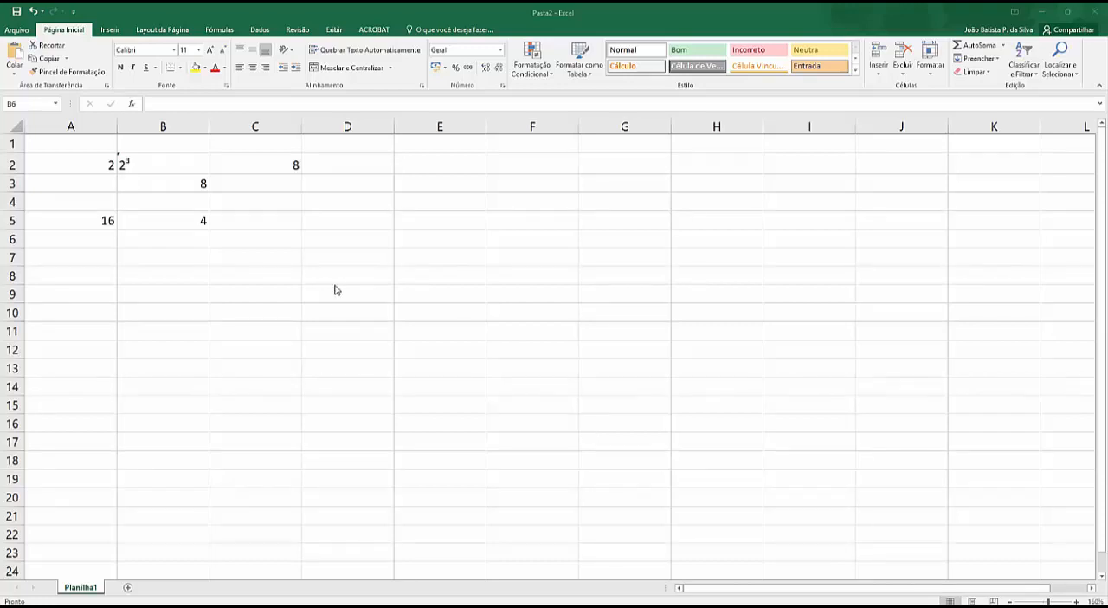
{"action": "right_click", "coordinate": [508, 243]}
{"action": "left_click", "coordinate": [487, 235]}
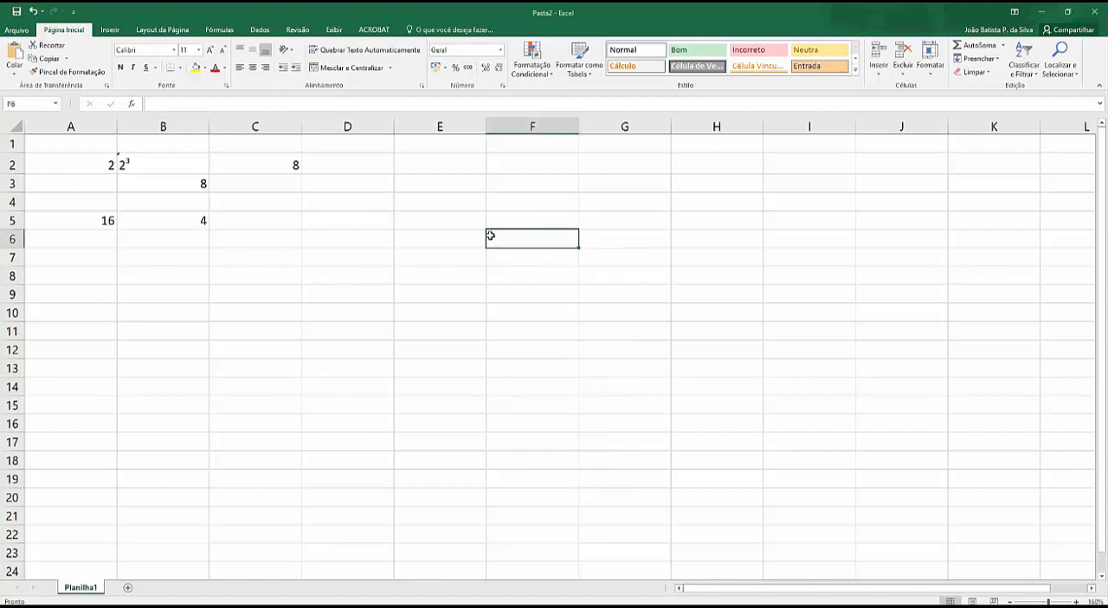
{"action": "key", "text": "ctrl+v"}
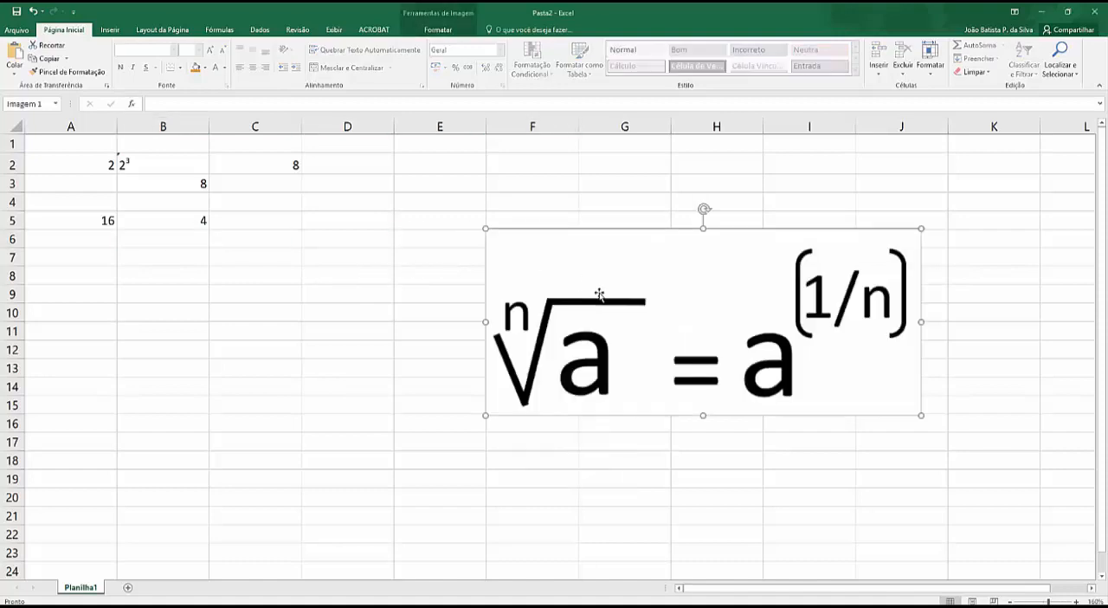
{"action": "left_click_drag", "start_coordinate": [598, 292], "coordinate": [570, 216]}
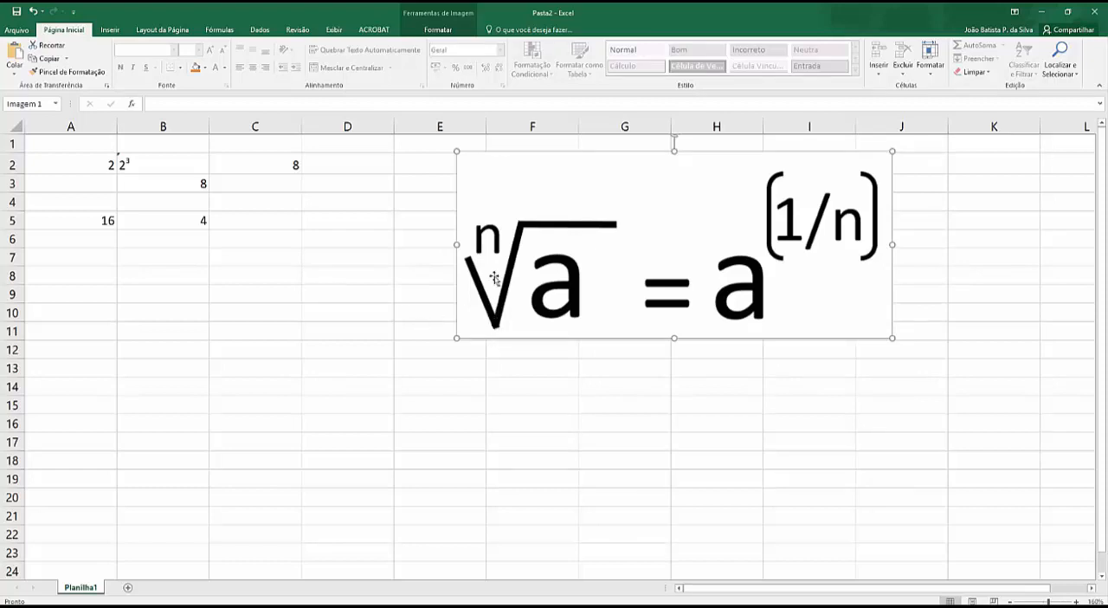
{"action": "key", "text": "ctrl+1"}
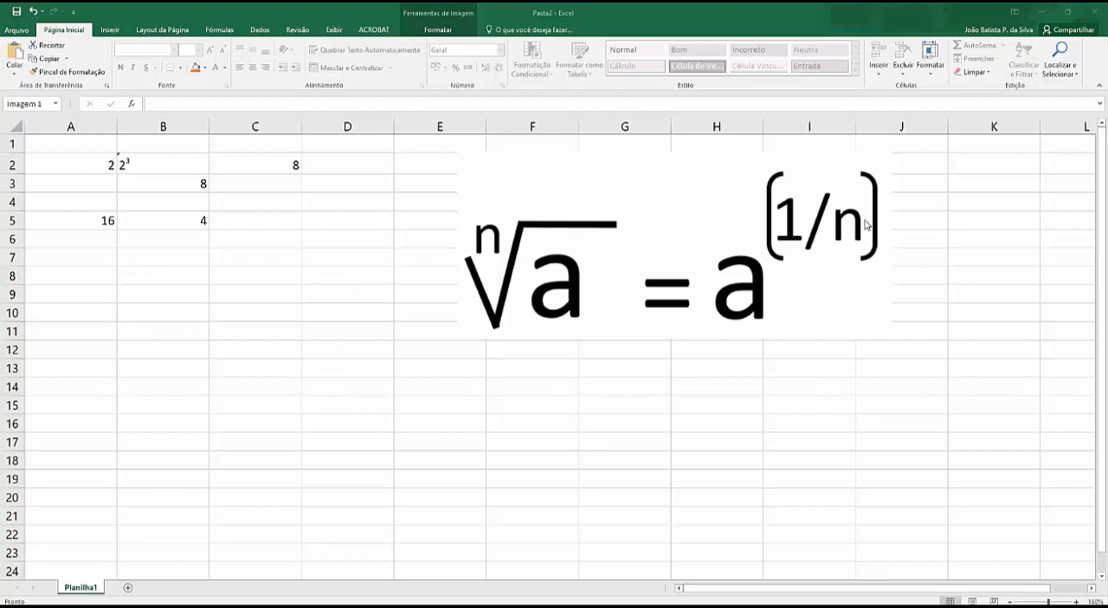
{"action": "left_click", "coordinate": [550, 238]}
{"action": "left_click", "coordinate": [220, 272]}
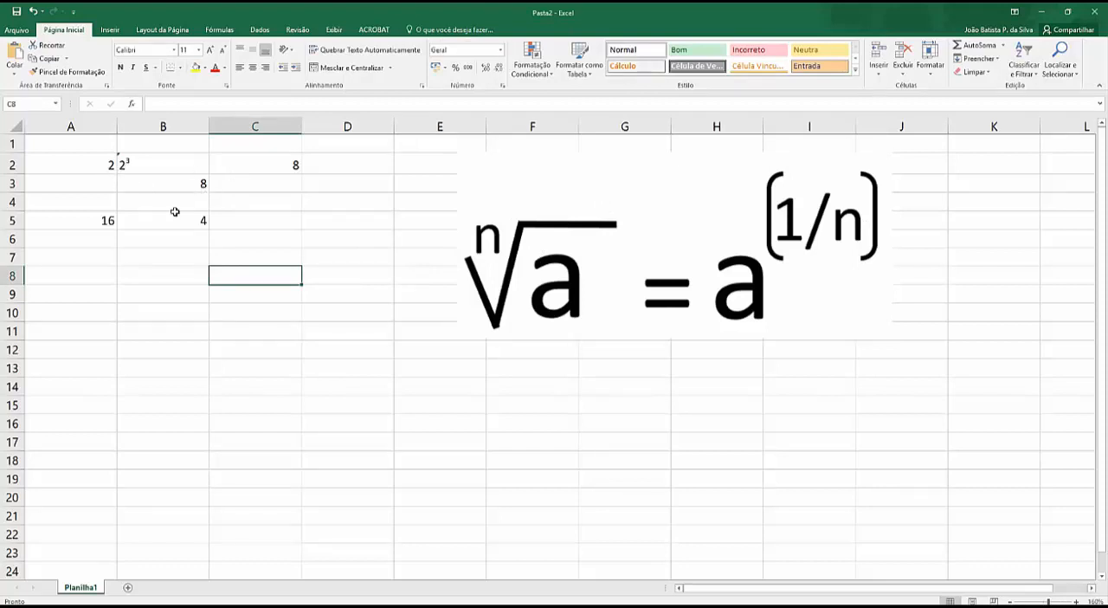
Step: Calculate the square root of A5 as a fractional power in cell B7 with =potencia(A5;1/2)
{"action": "left_click", "coordinate": [107, 221]}
{"action": "left_click", "coordinate": [191, 220]}
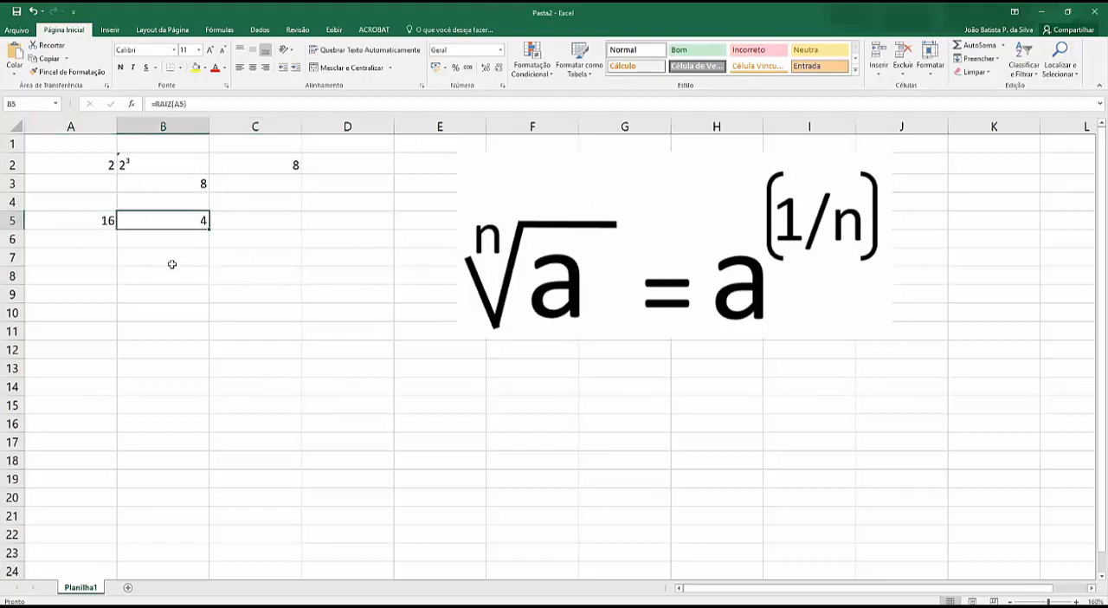
{"action": "left_click", "coordinate": [163, 257]}
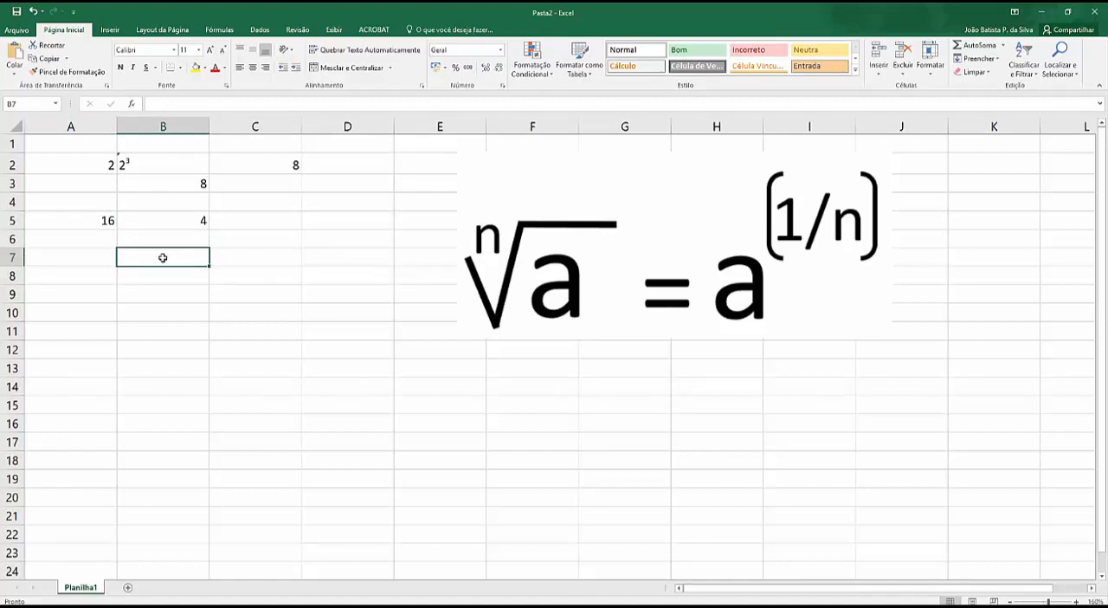
{"action": "type", "text": "="}
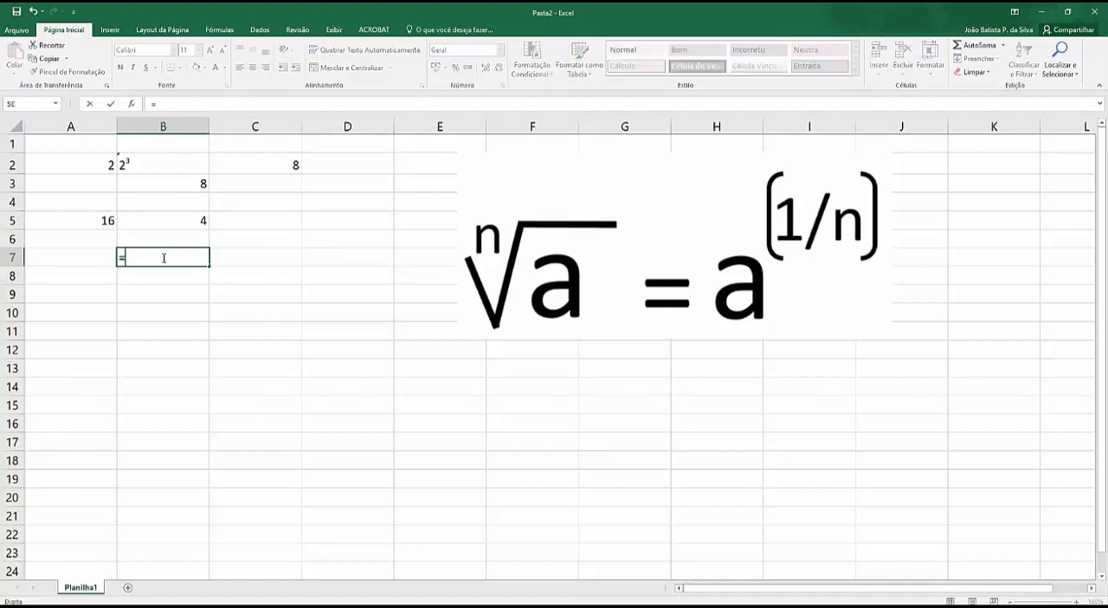
{"action": "type", "text": "potencia("}
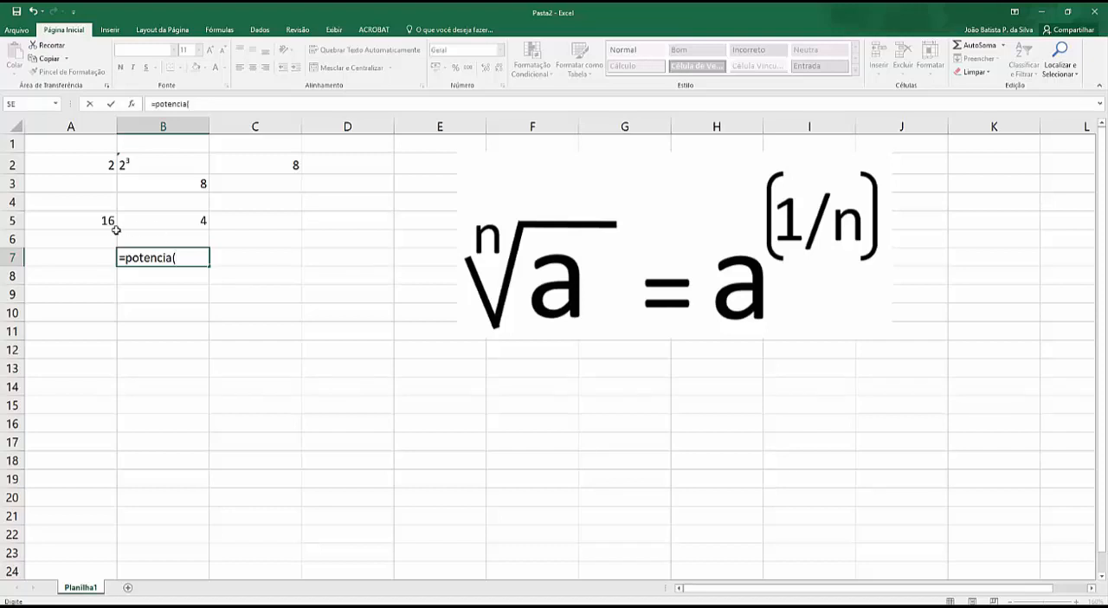
{"action": "left_click", "coordinate": [107, 221]}
{"action": "type", "text": ";"}
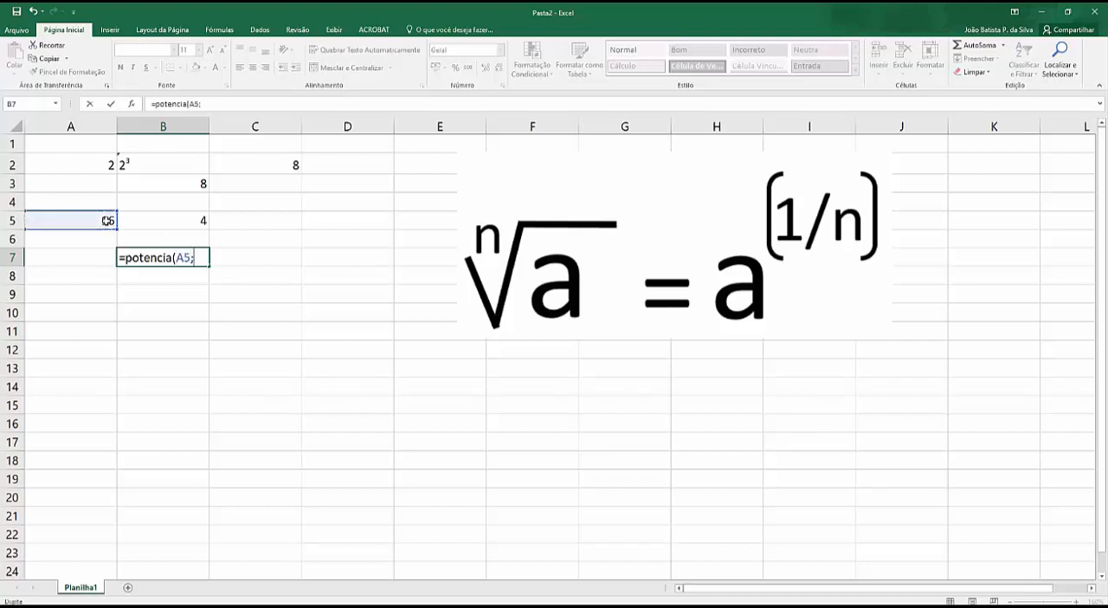
{"action": "type", "text": "1/2)"}
{"action": "key", "text": "Return"}
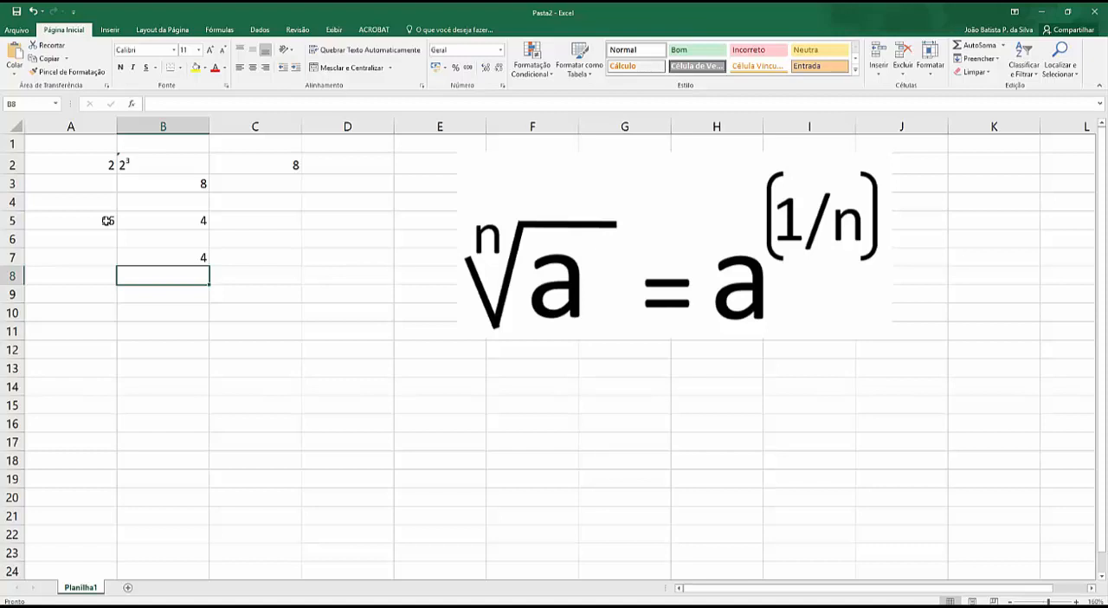
{"action": "left_click", "coordinate": [154, 258]}
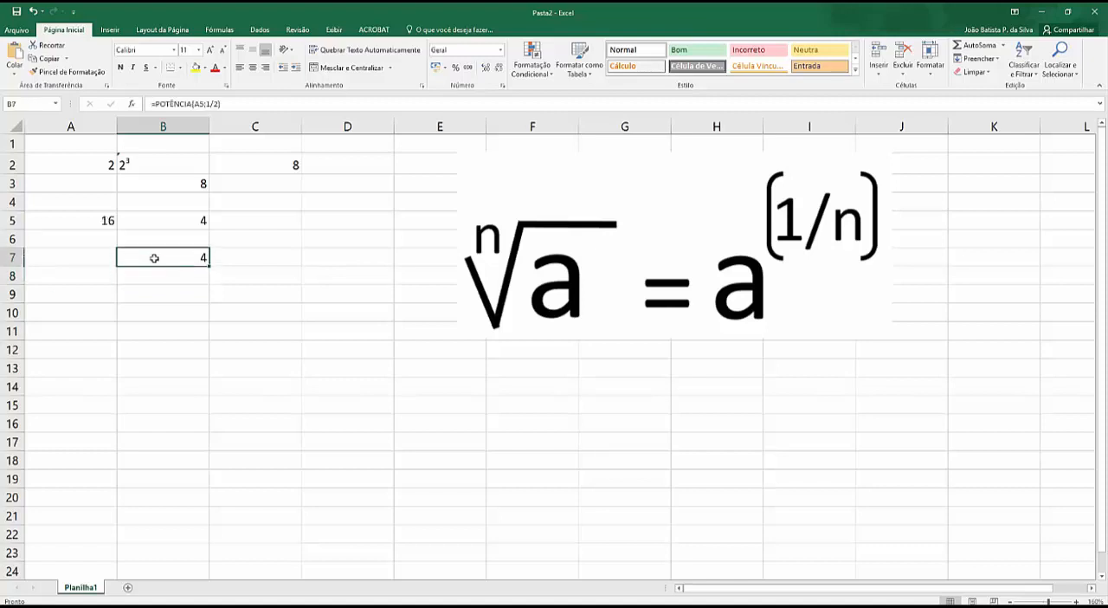
{"action": "left_click", "coordinate": [217, 104]}
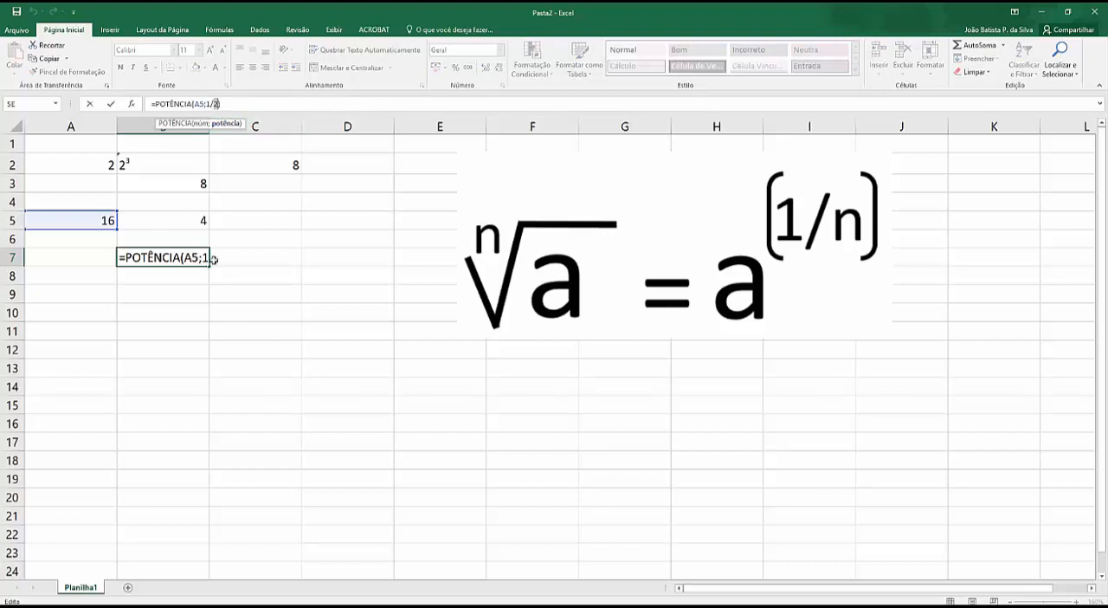
{"action": "left_click", "coordinate": [236, 169]}
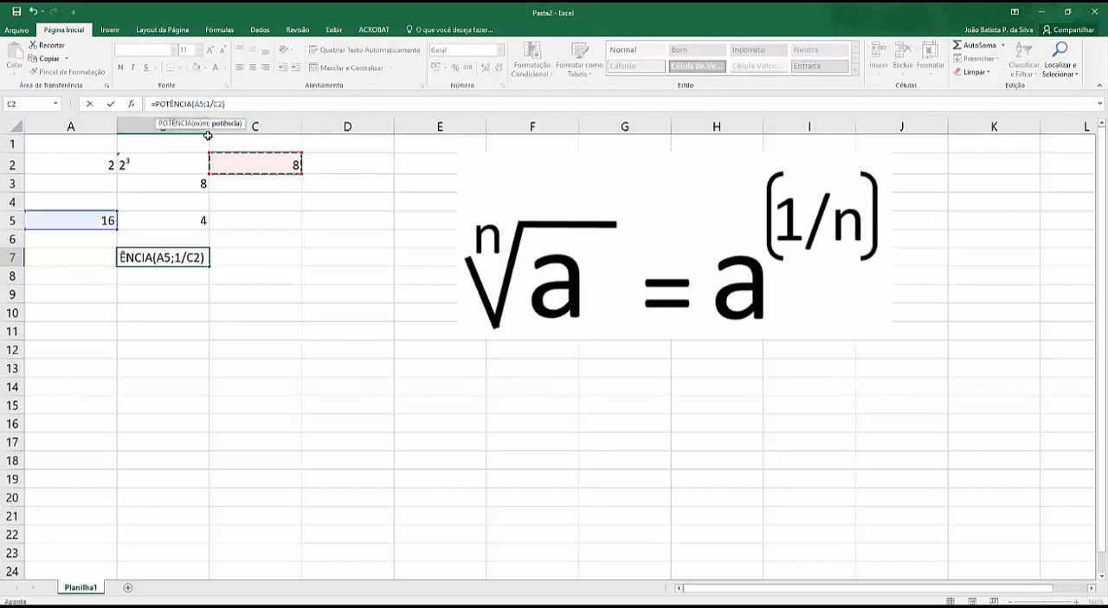
{"action": "key", "text": "Escape"}
Step: Widen column B and replace the root index in B7's formula with a reference to A2, making it =POTÊNCIA(A5;1/A2)
{"action": "left_click_drag", "start_coordinate": [210, 130], "coordinate": [248, 130]}
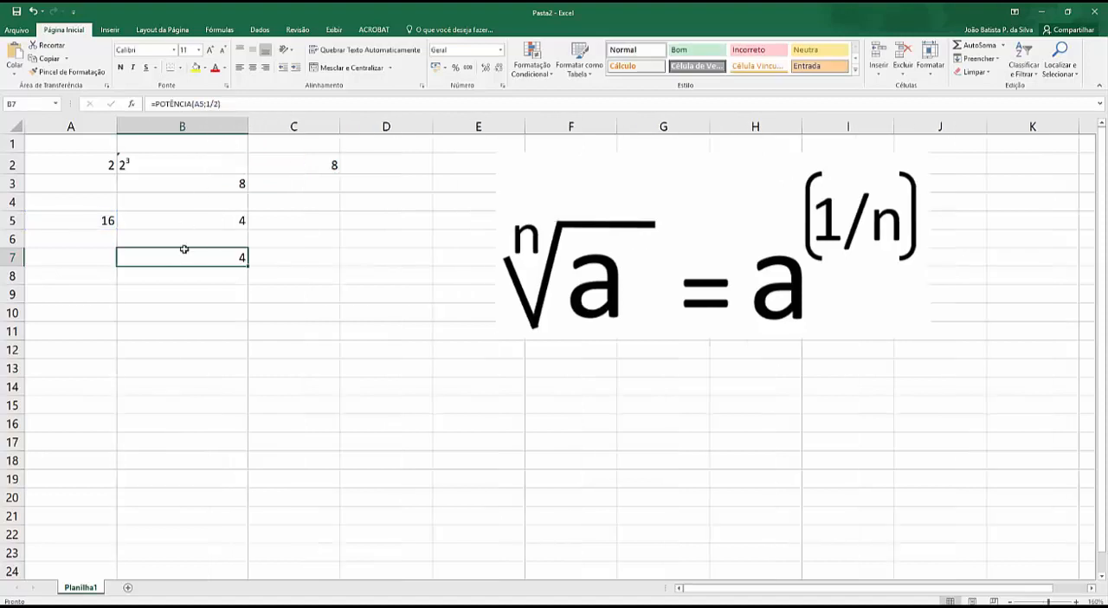
{"action": "left_click", "coordinate": [215, 105]}
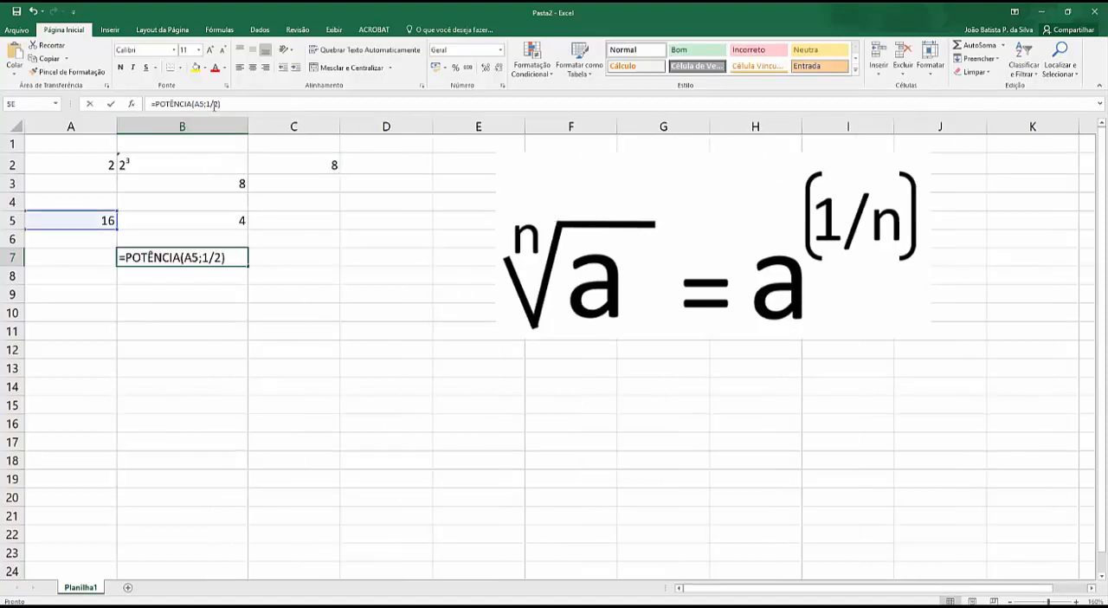
{"action": "left_click", "coordinate": [218, 257]}
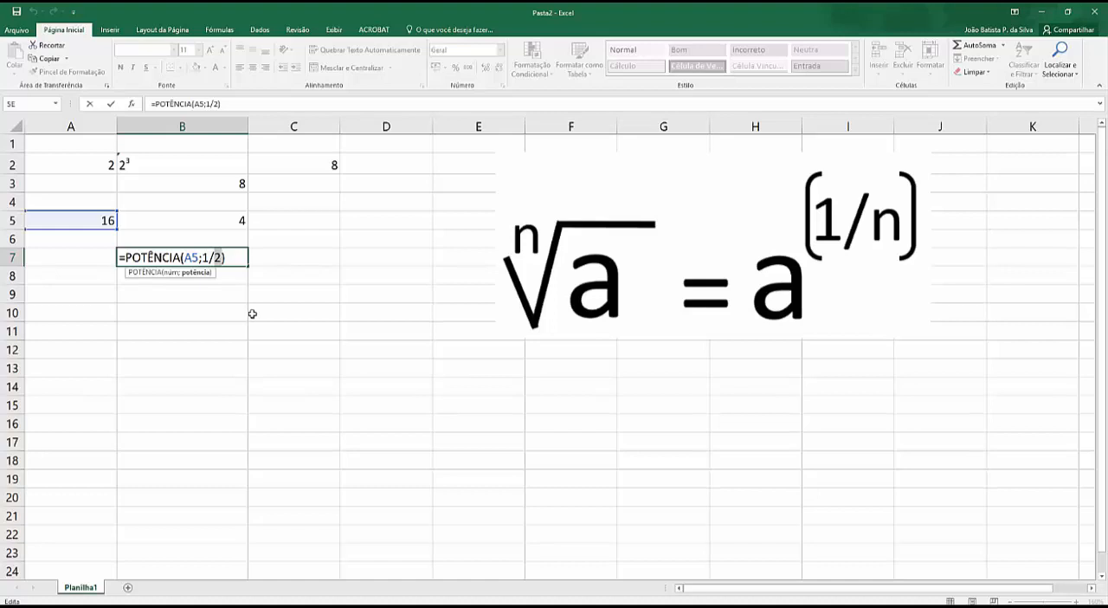
{"action": "left_click", "coordinate": [106, 164]}
{"action": "key", "text": "Return"}
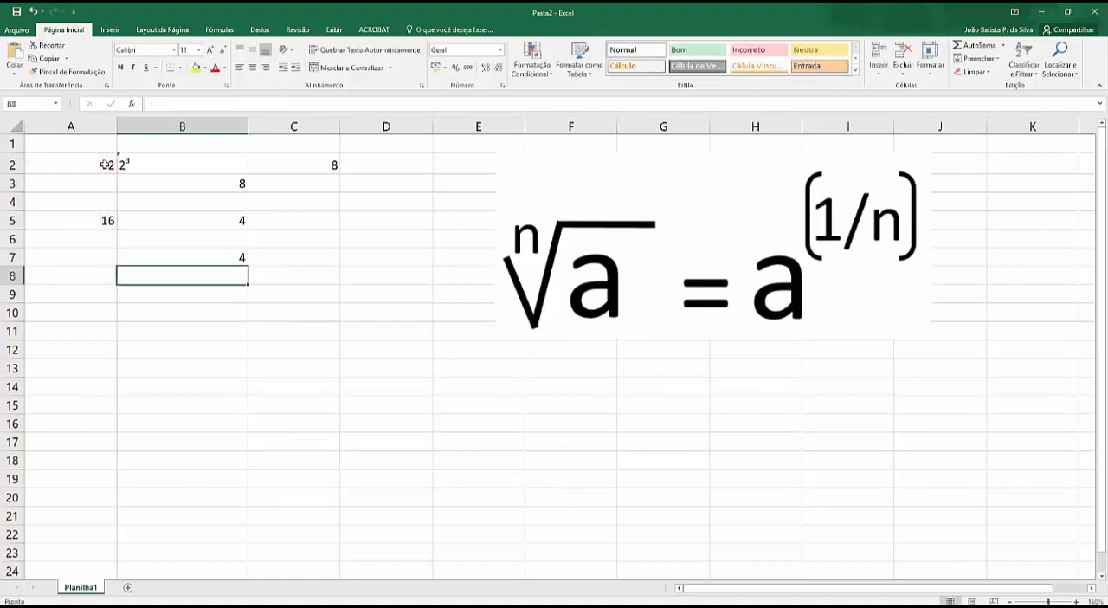
Step: Change the value in cell A2 to 3
{"action": "double_click", "coordinate": [103, 165]}
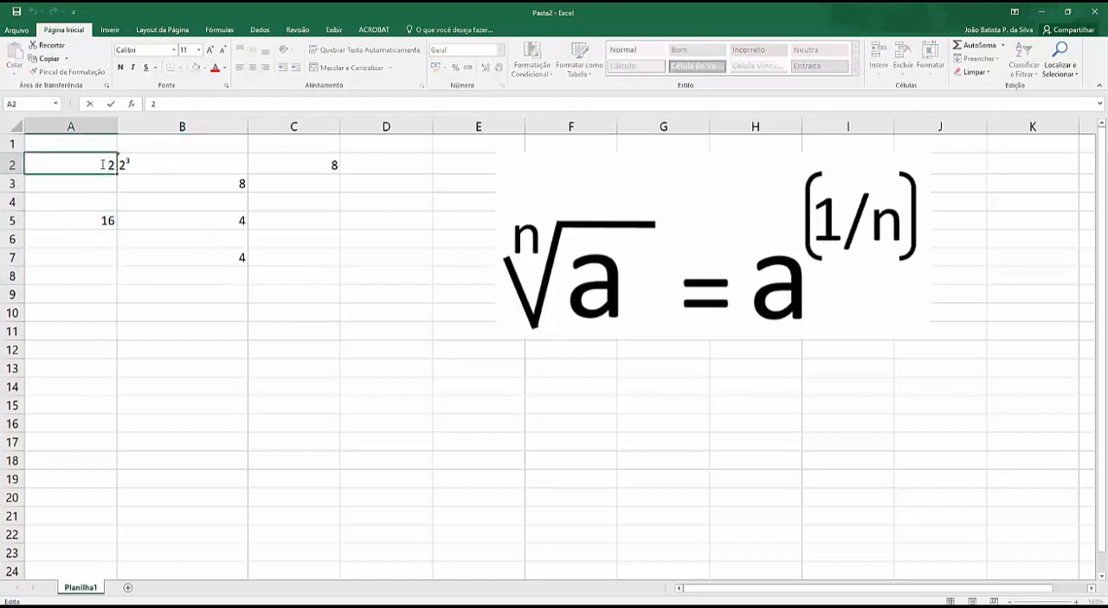
{"action": "left_click_drag", "start_coordinate": [105, 164], "coordinate": [178, 164]}
{"action": "type", "text": "3"}
{"action": "key", "text": "Return"}
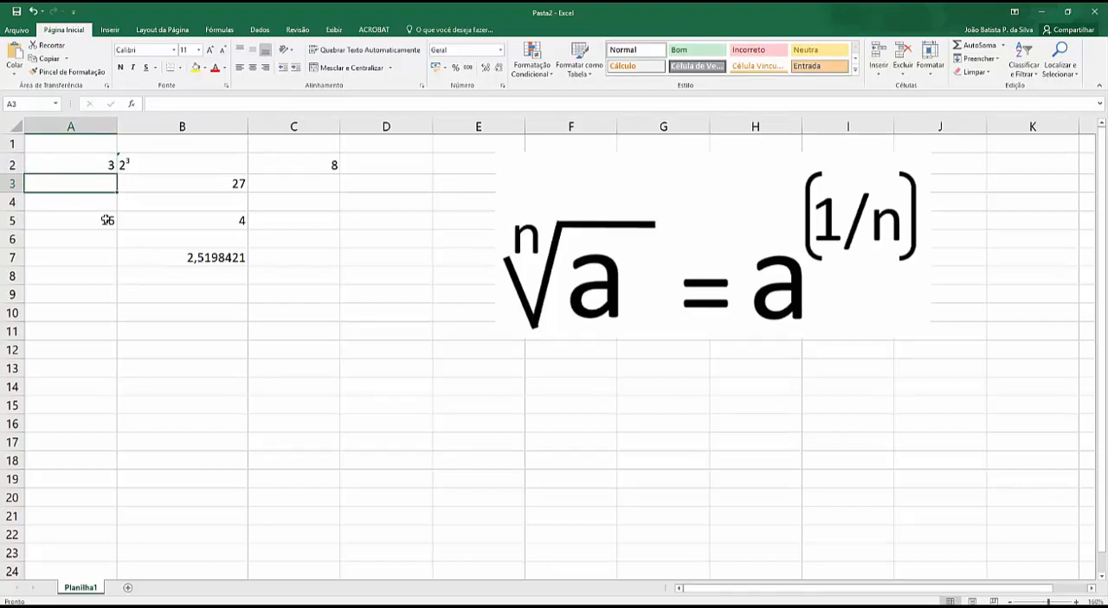
Step: Raise the root in B7 back to the power given in A2 by entering =potencia(B7;A2) in cell C7
{"action": "left_click", "coordinate": [288, 259]}
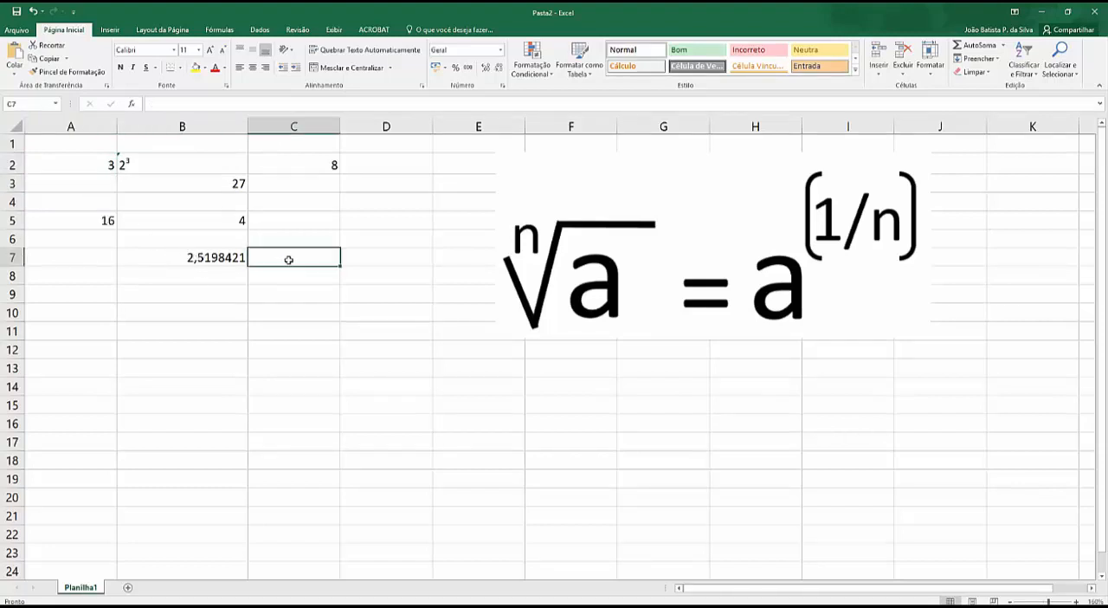
{"action": "type", "text": "=p"}
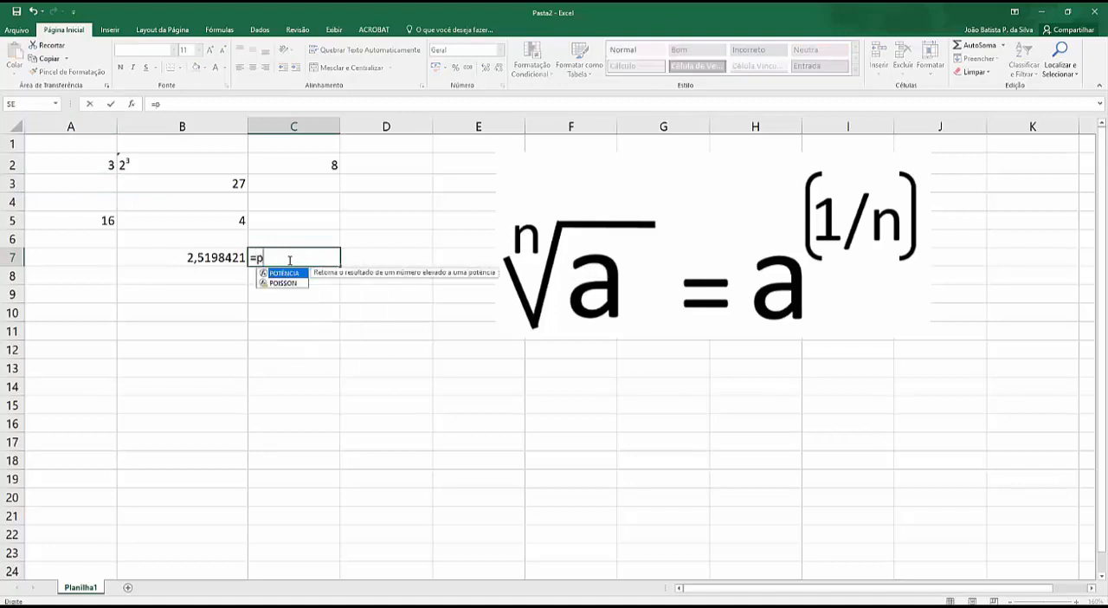
{"action": "type", "text": "otencia"}
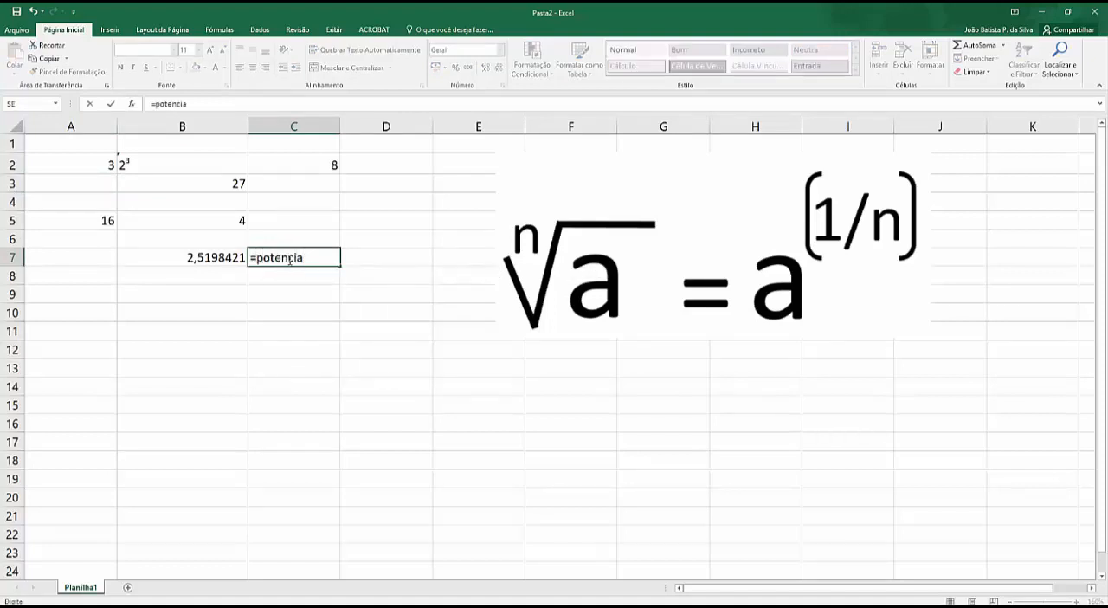
{"action": "left_click", "coordinate": [208, 257]}
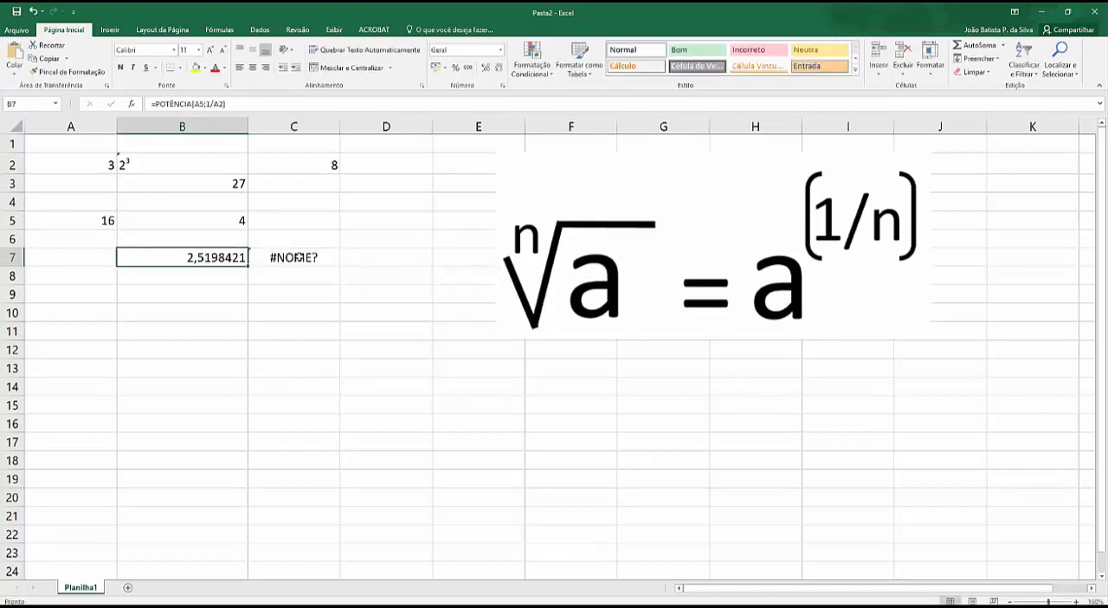
{"action": "left_click", "coordinate": [299, 257]}
{"action": "left_click", "coordinate": [199, 103]}
{"action": "type", "text": "("}
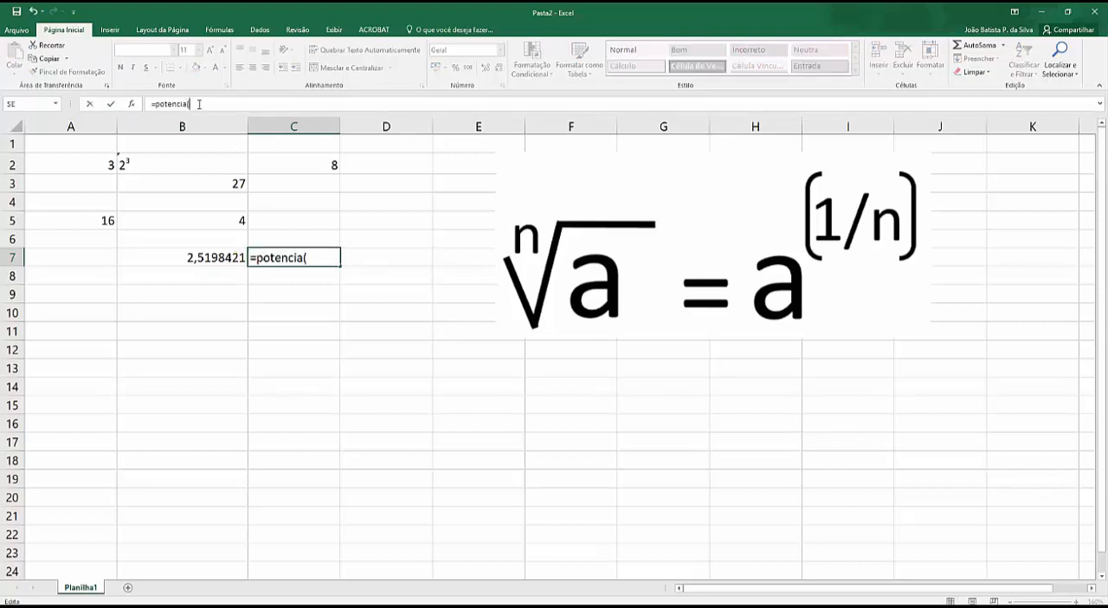
{"action": "left_click", "coordinate": [206, 255]}
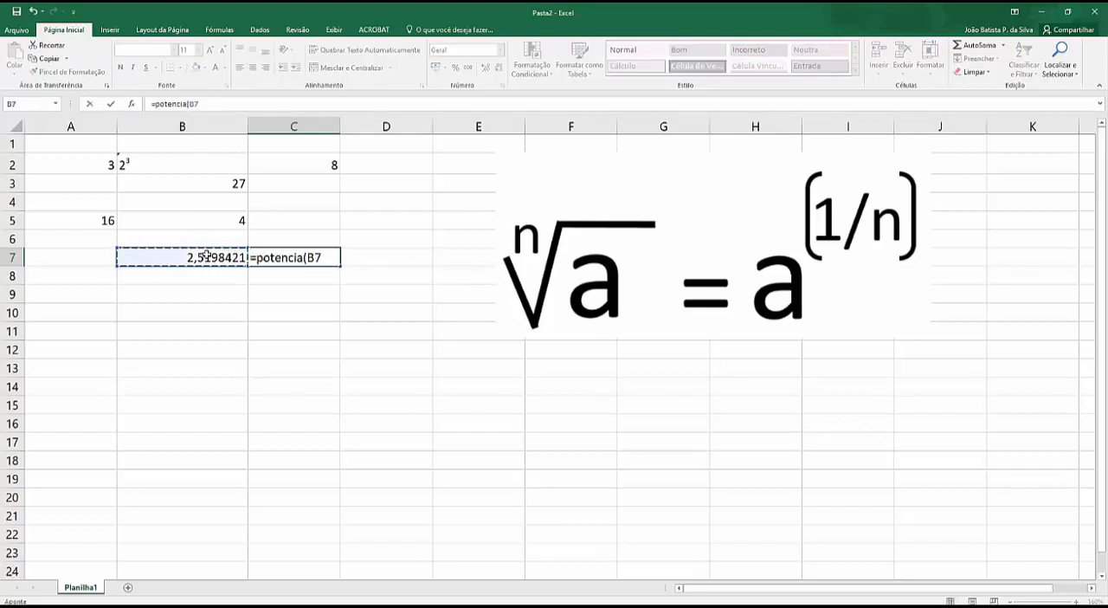
{"action": "type", "text": ";"}
{"action": "left_click", "coordinate": [93, 162]}
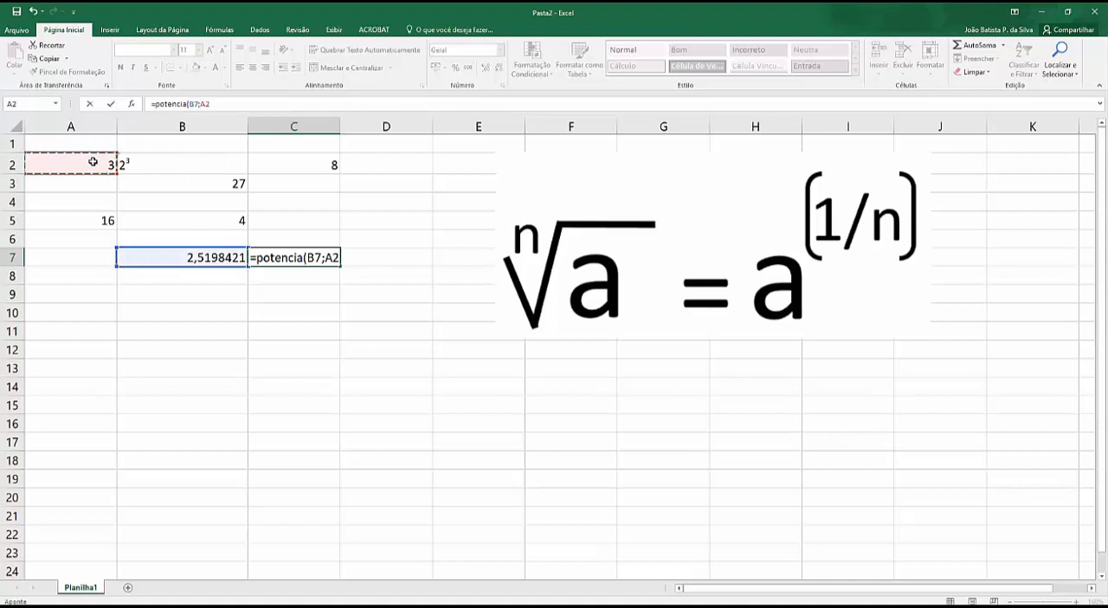
{"action": "key", "text": "Return"}
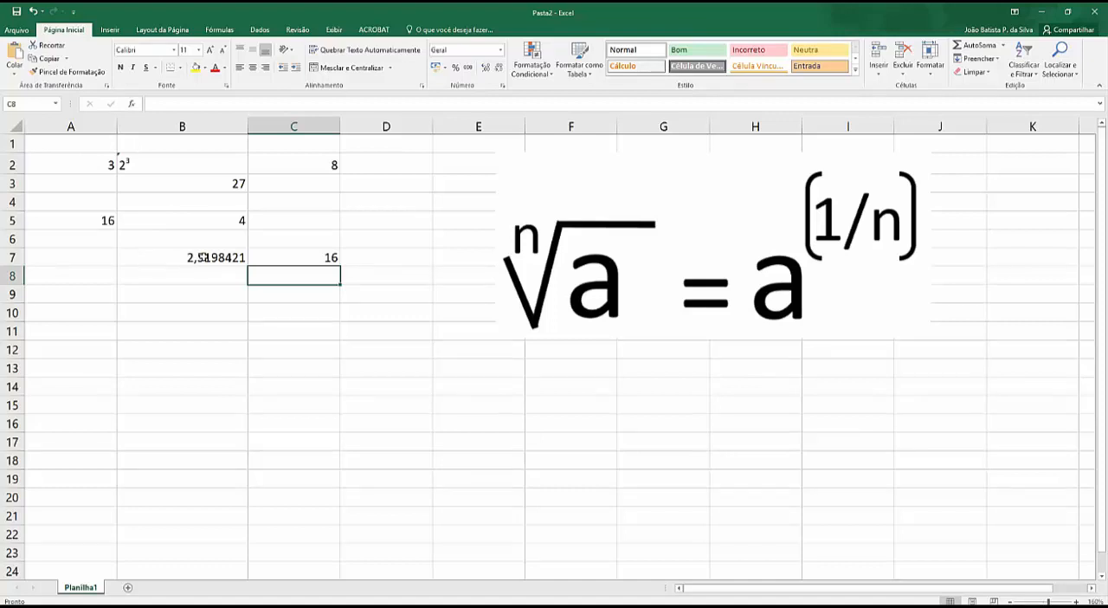
{"action": "left_click", "coordinate": [103, 217]}
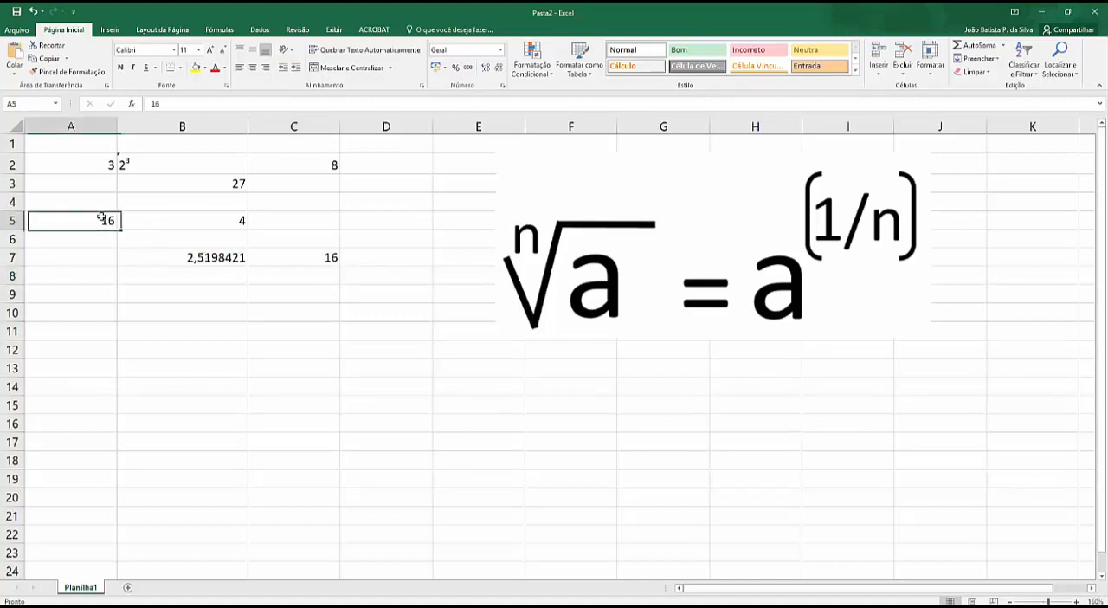
{"action": "left_click", "coordinate": [212, 259]}
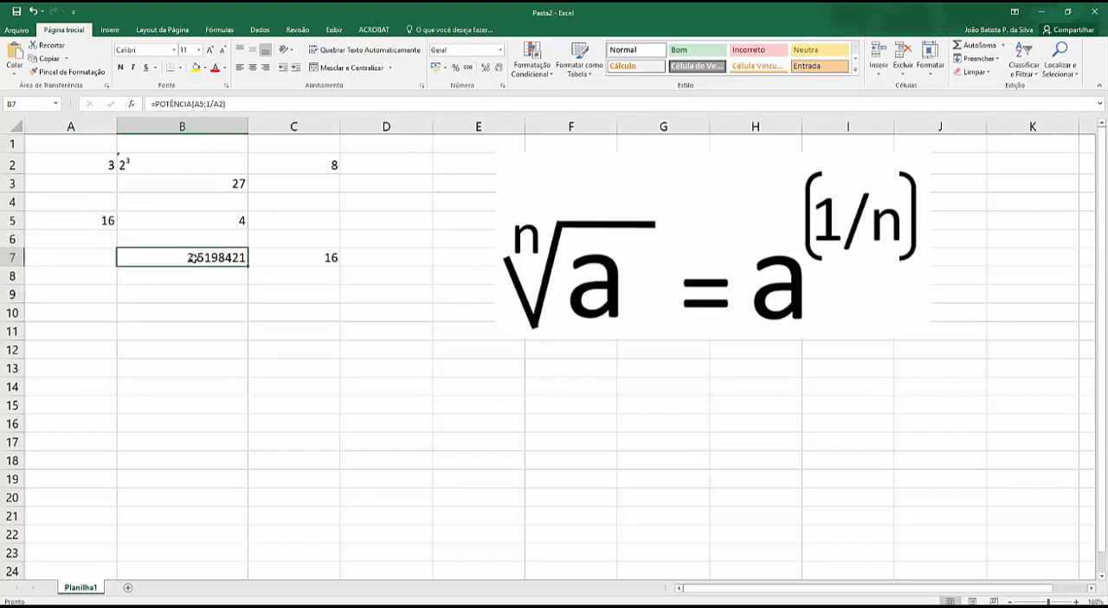
{"action": "left_click", "coordinate": [328, 258]}
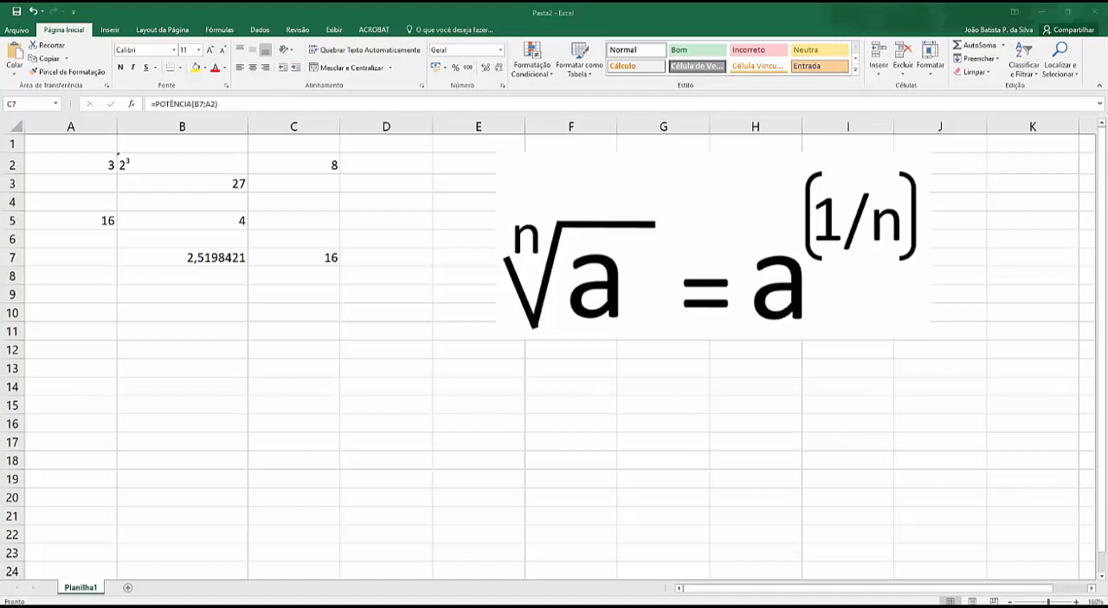
Step: Delete the nth-root identity picture and clear the contents of cells A2:D7
{"action": "left_click", "coordinate": [611, 240]}
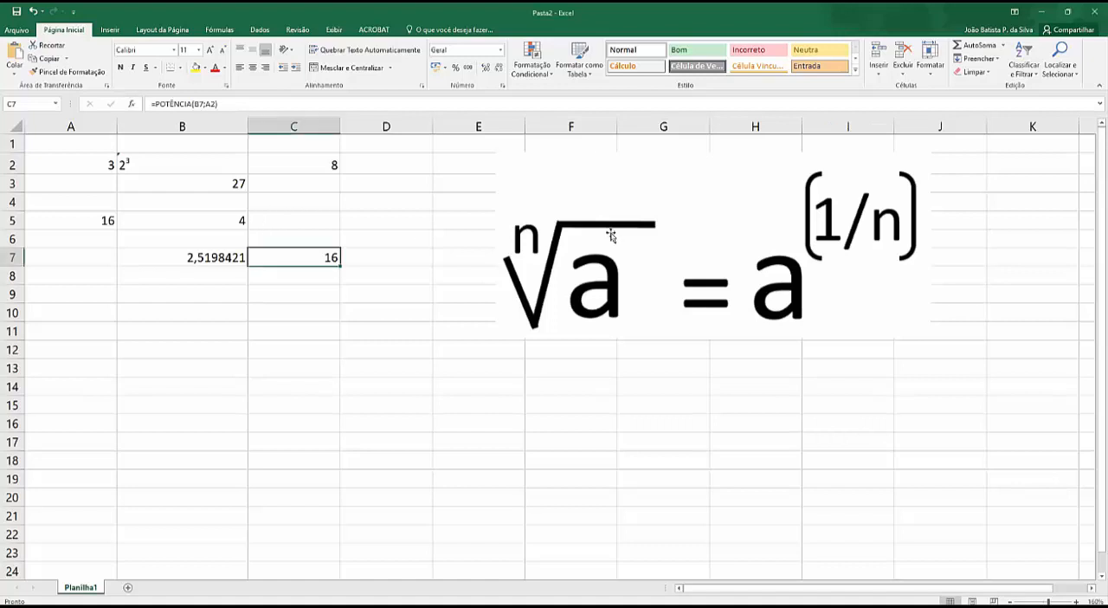
{"action": "left_click", "coordinate": [611, 236]}
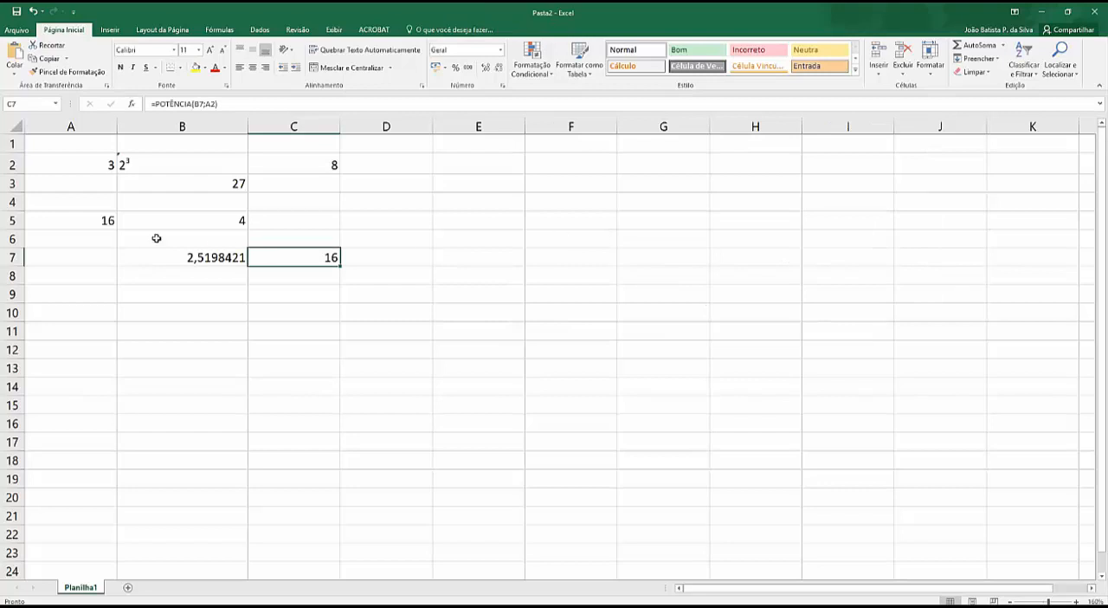
{"action": "left_click_drag", "start_coordinate": [86, 171], "coordinate": [346, 251]}
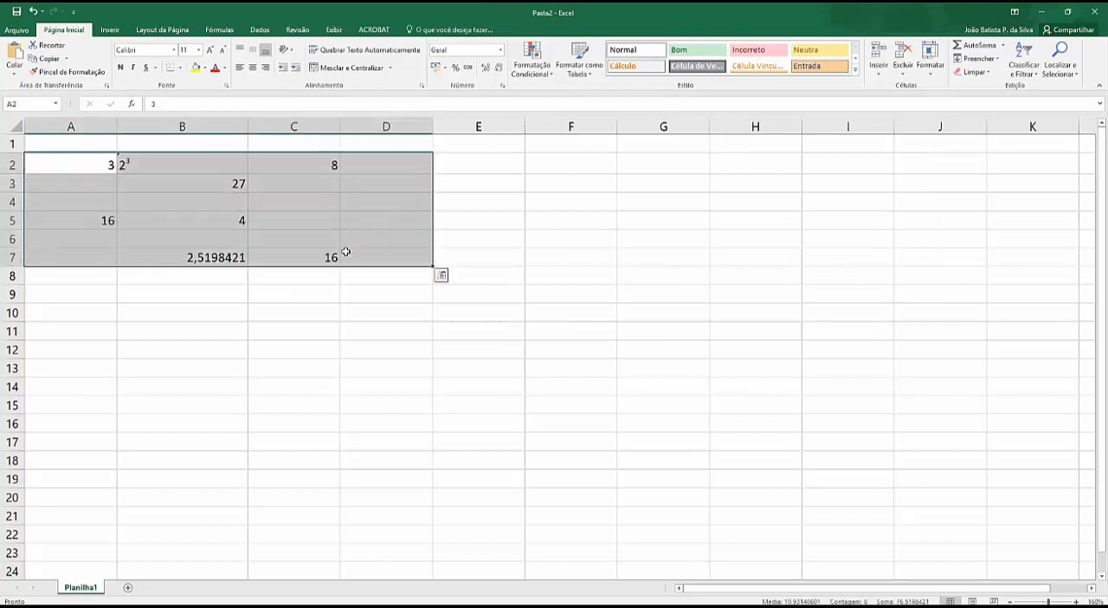
{"action": "key", "text": "Delete"}
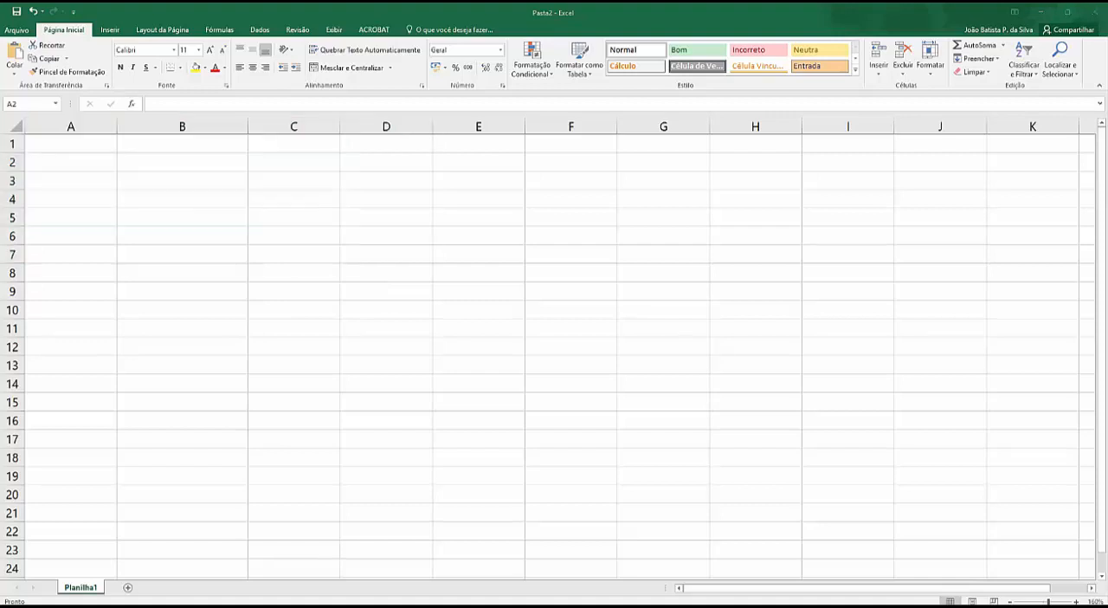
Step: Narrow columns A and B on the emptied sheet
{"action": "left_click", "coordinate": [204, 162]}
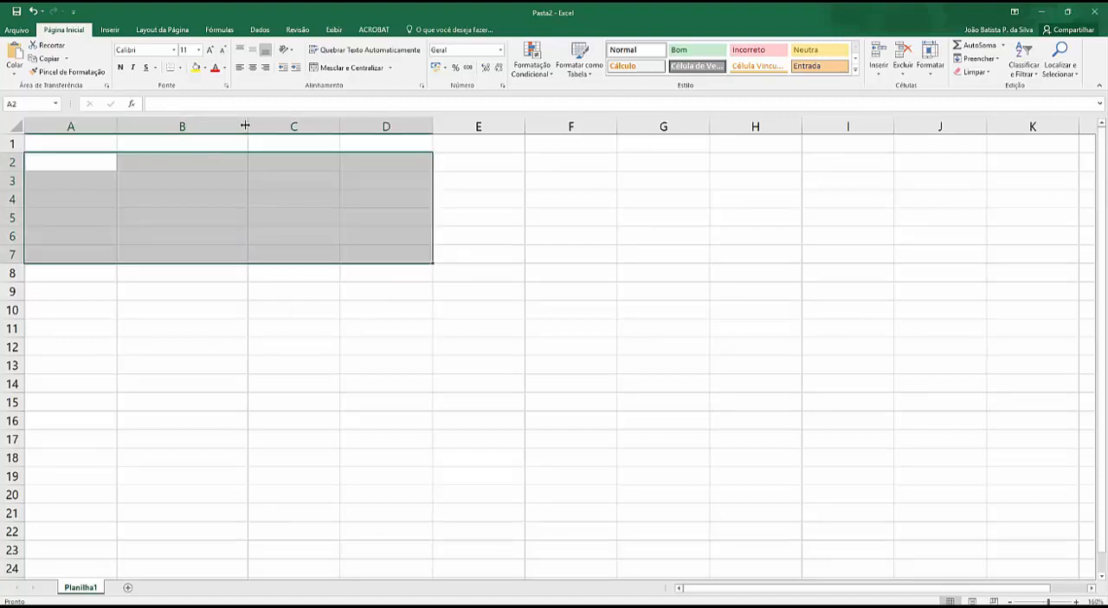
{"action": "left_click_drag", "start_coordinate": [245, 125], "coordinate": [154, 125]}
{"action": "left_click", "coordinate": [202, 183]}
Step: Enter the numbers 1245 in cell B2 and 1763 in cell B3
{"action": "left_click", "coordinate": [111, 161]}
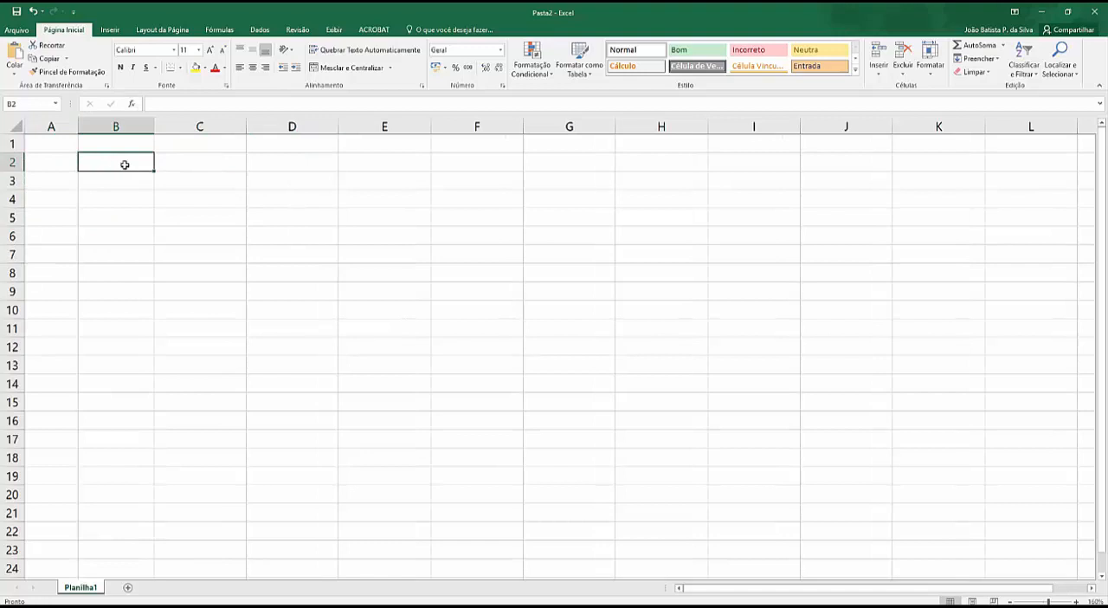
{"action": "type", "text": "1245"}
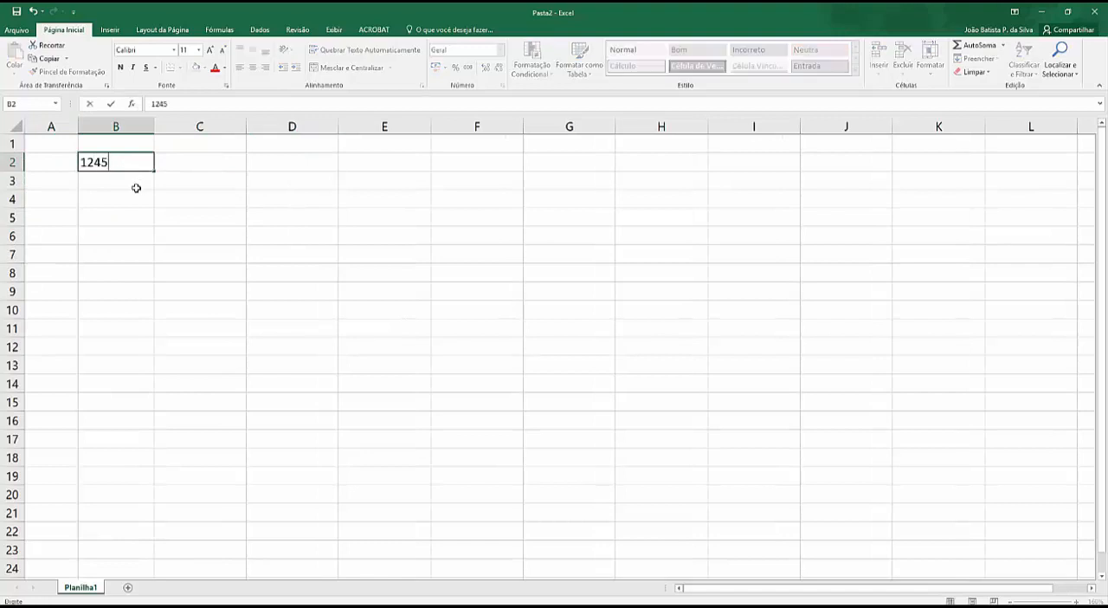
{"action": "key", "text": "Return"}
{"action": "type", "text": "176"}
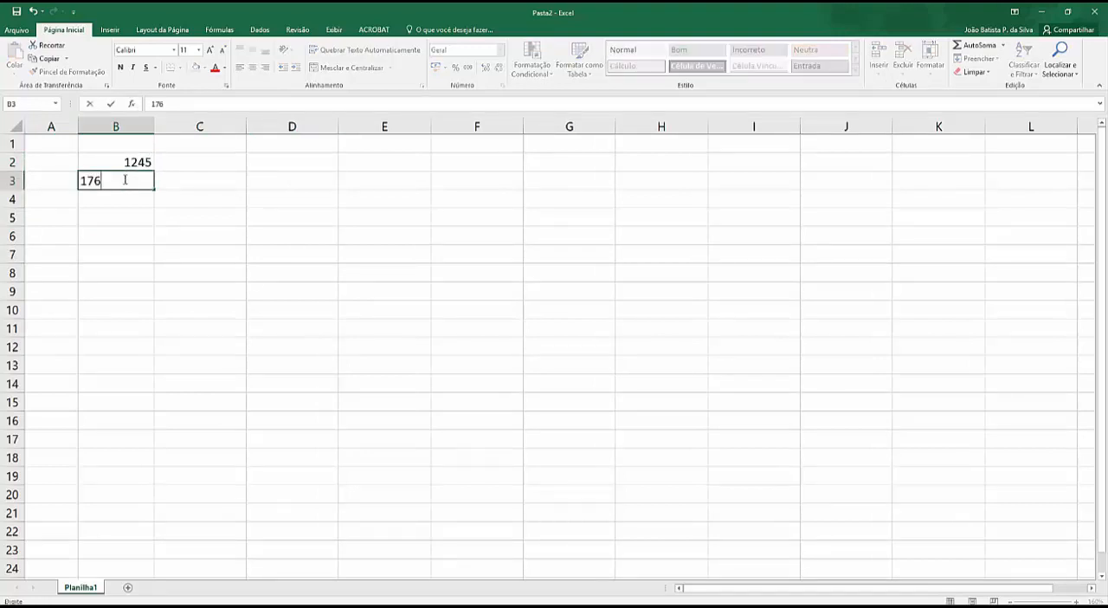
{"action": "type", "text": "3"}
{"action": "key", "text": "Return"}
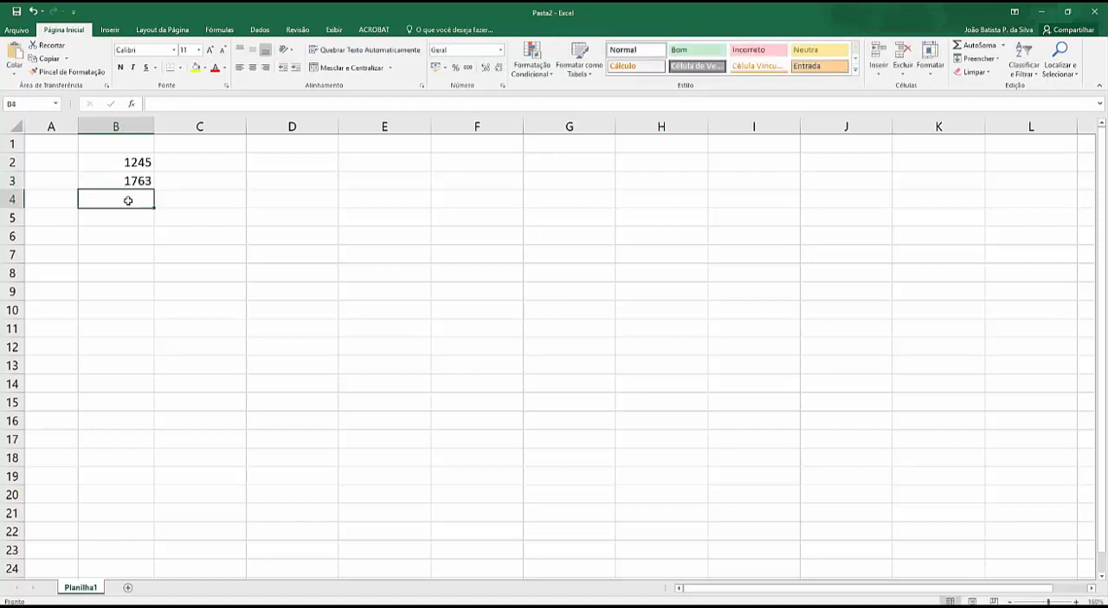
Step: Enter 1298 in cell B4 and extend the numbers of B2:B4 as a series down to cell B14
{"action": "type", "text": "1298"}
{"action": "key", "text": "Return"}
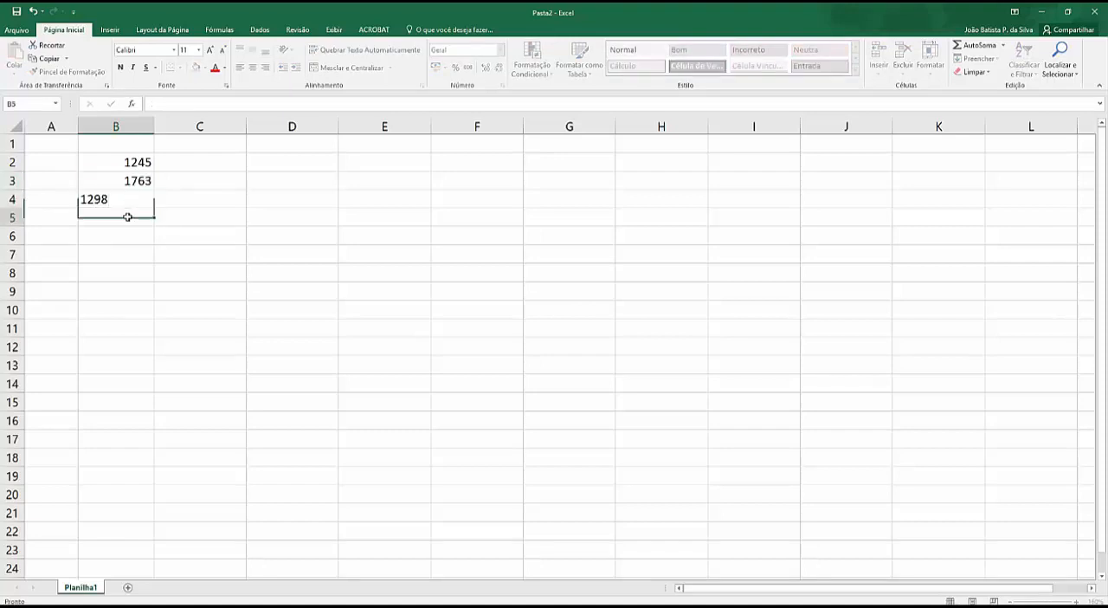
{"action": "left_click_drag", "start_coordinate": [136, 162], "coordinate": [147, 390]}
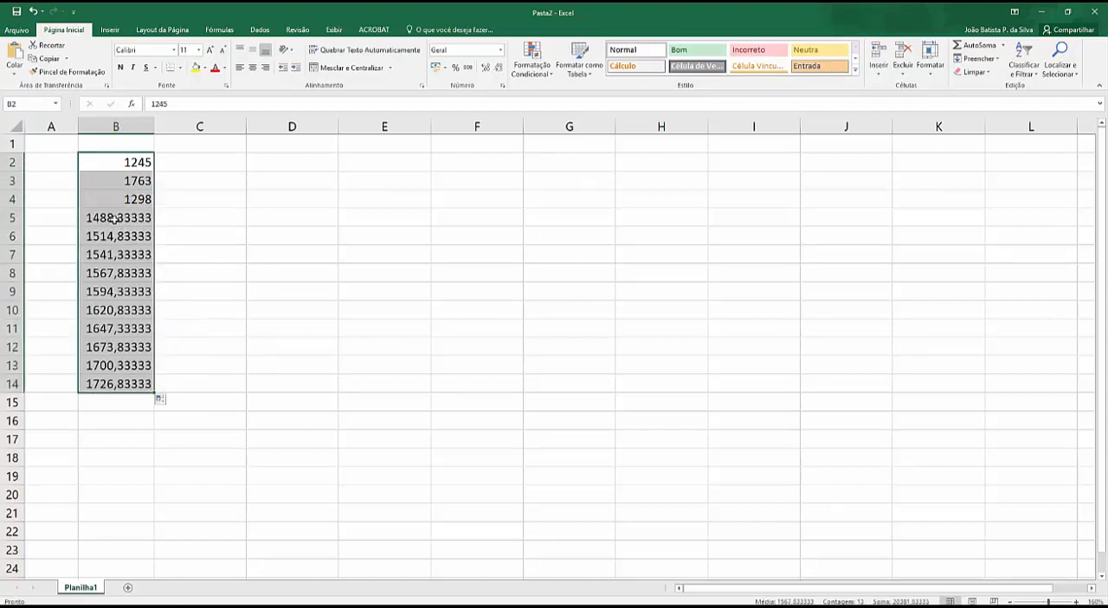
{"action": "left_click", "coordinate": [115, 218]}
{"action": "left_click_drag", "start_coordinate": [120, 163], "coordinate": [119, 384]}
Step: Start a SOMA formula in cell D3, listing cells B2, B3, B4 and B5 as separate arguments
{"action": "left_click", "coordinate": [308, 182]}
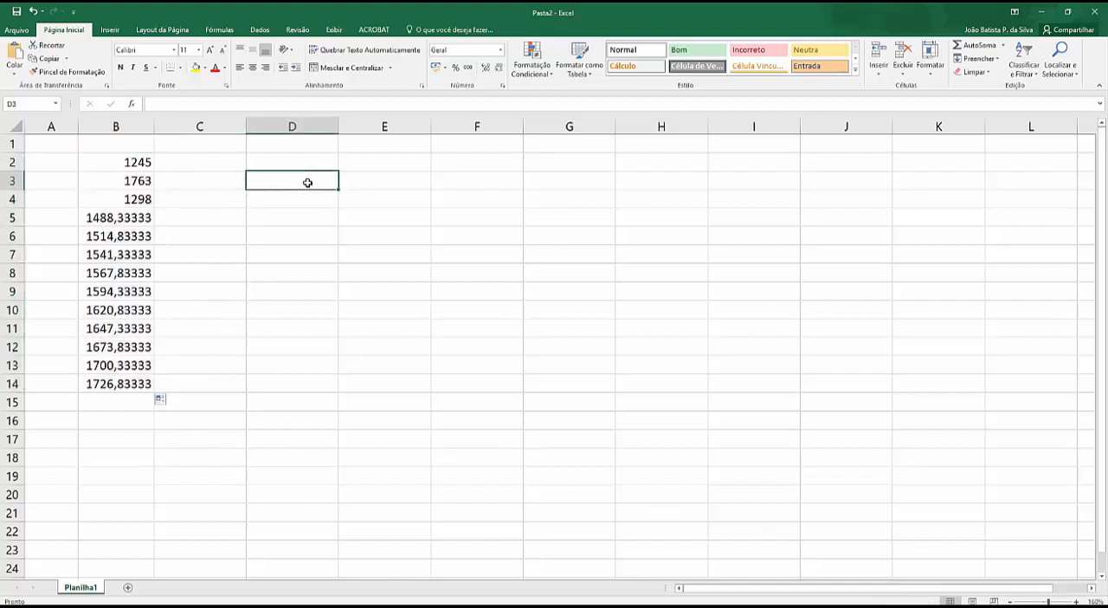
{"action": "type", "text": "=soma"}
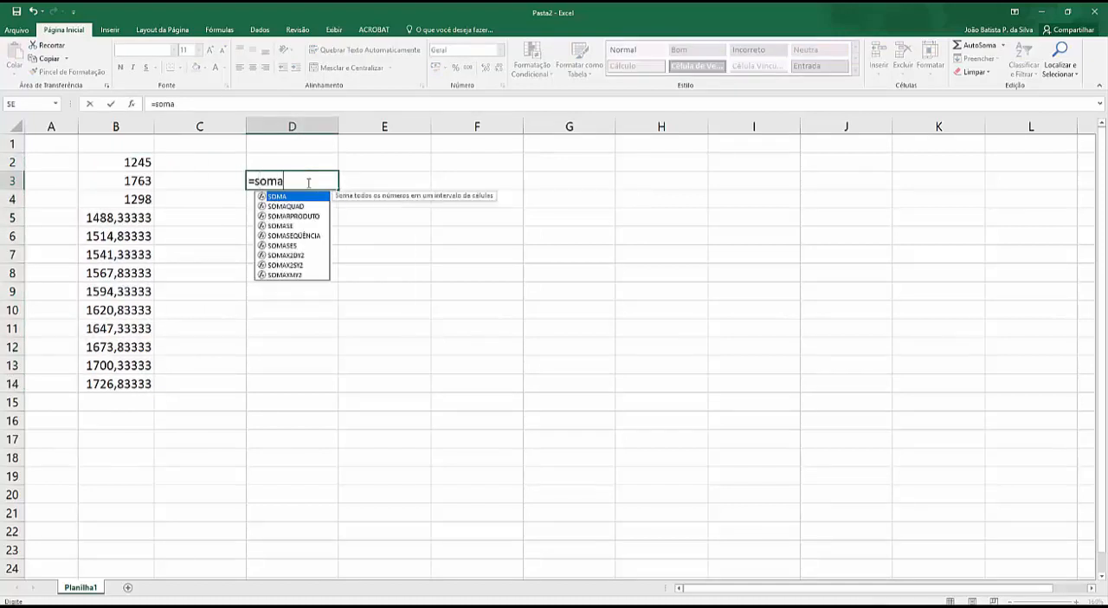
{"action": "type", "text": "("}
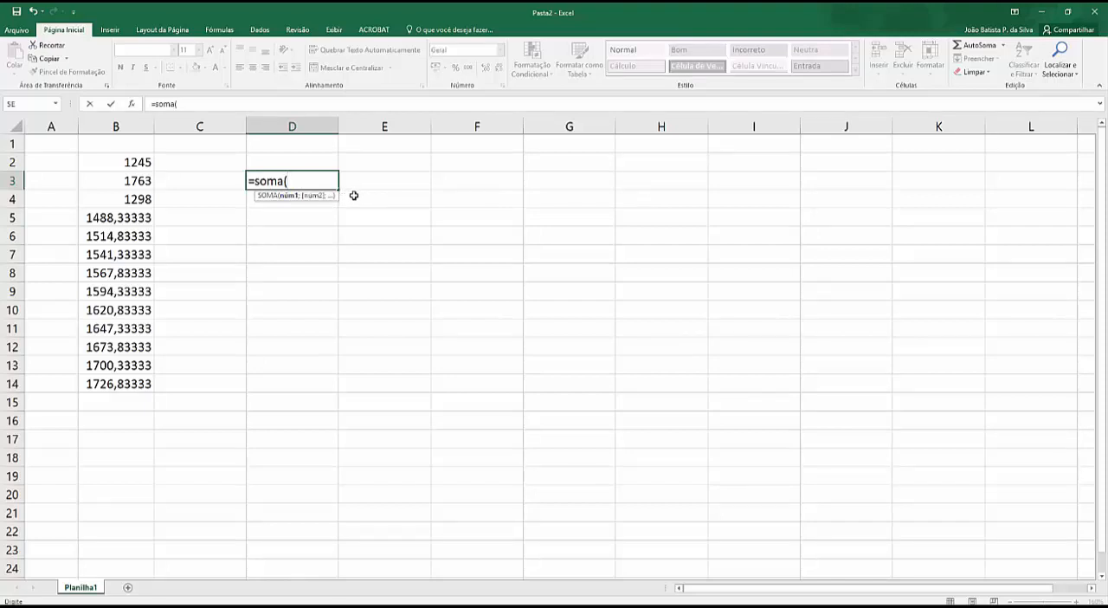
{"action": "left_click", "coordinate": [126, 159]}
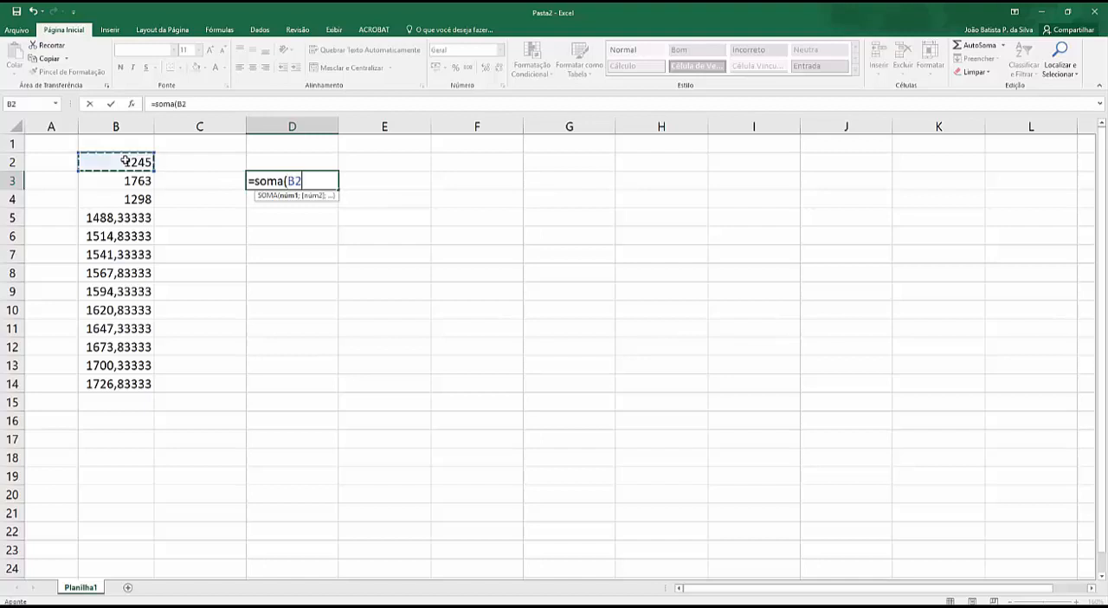
{"action": "type", "text": ";"}
{"action": "left_click", "coordinate": [133, 186]}
{"action": "type", "text": ";"}
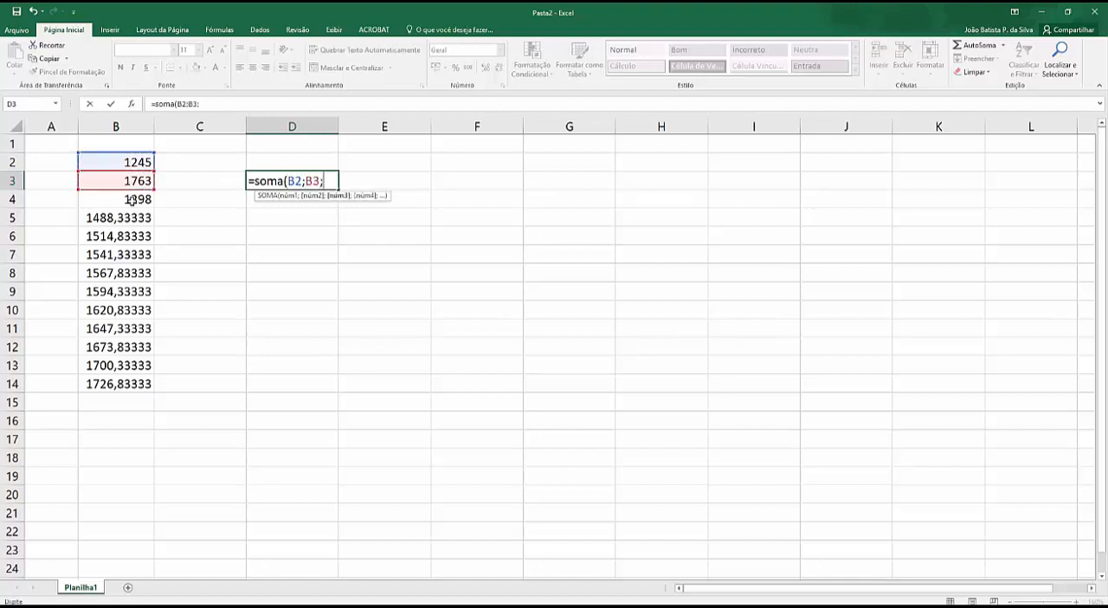
{"action": "left_click", "coordinate": [132, 202]}
{"action": "type", "text": ";"}
{"action": "left_click", "coordinate": [131, 218]}
{"action": "type", "text": ";"}
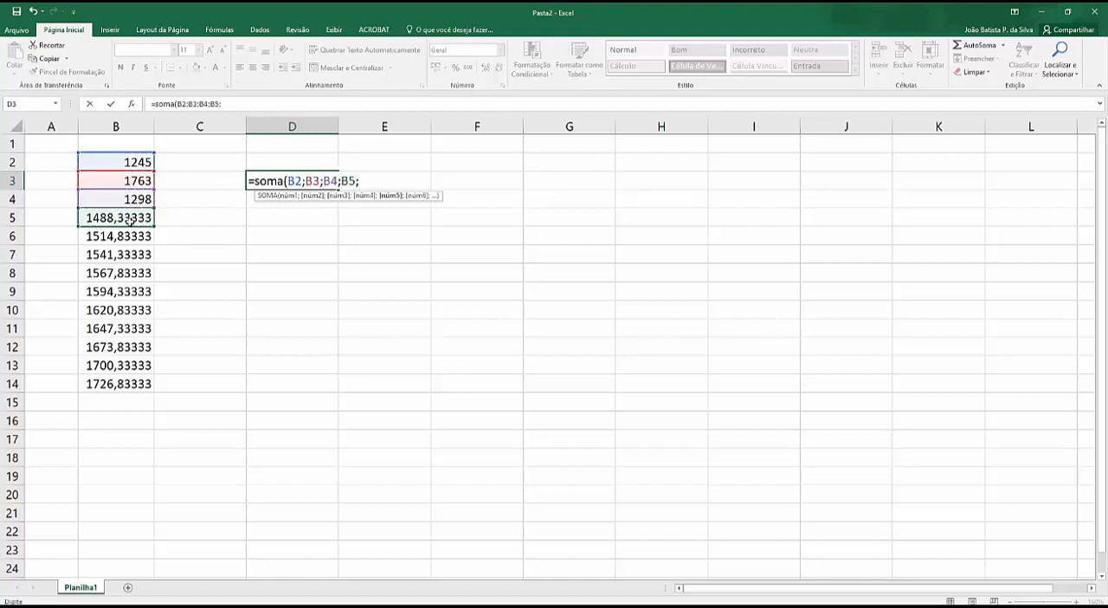
Step: Replace the separate cell arguments in D3 with one range and enter =soma(B2:B14)
{"action": "key", "text": "BackSpace"}
{"action": "key", "text": "BackSpace"}
{"action": "key", "text": "BackSpace"}
{"action": "key", "text": "BackSpace"}
{"action": "key", "text": "BackSpace"}
{"action": "key", "text": "BackSpace"}
{"action": "key", "text": "BackSpace"}
{"action": "key", "text": "BackSpace"}
{"action": "key", "text": "BackSpace"}
{"action": "key", "text": "BackSpace"}
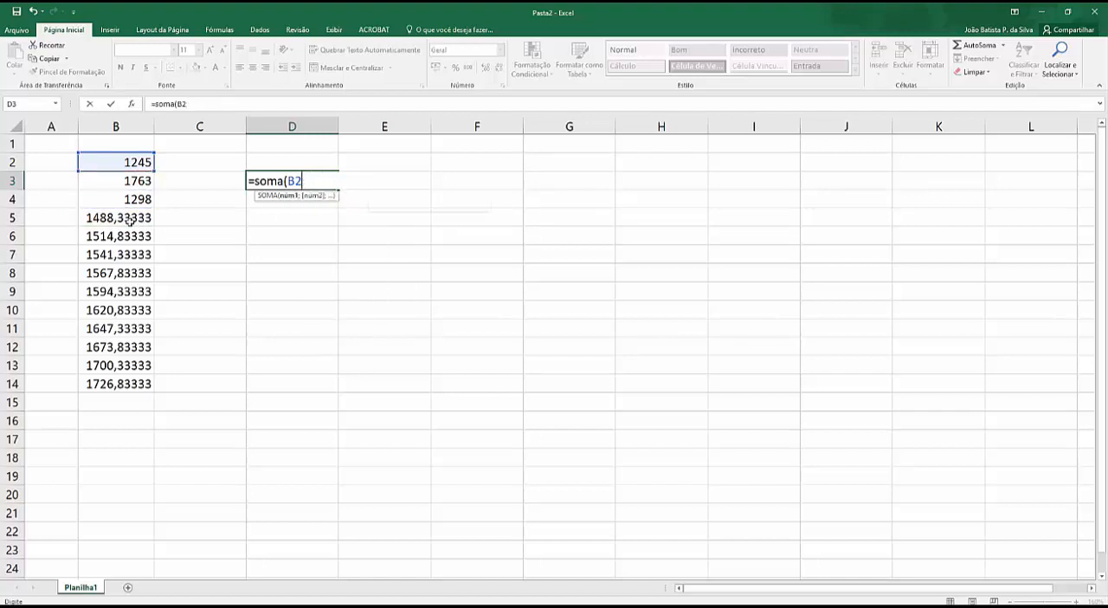
{"action": "key", "text": "BackSpace"}
{"action": "key", "text": "BackSpace"}
{"action": "left_click_drag", "start_coordinate": [124, 161], "coordinate": [115, 386]}
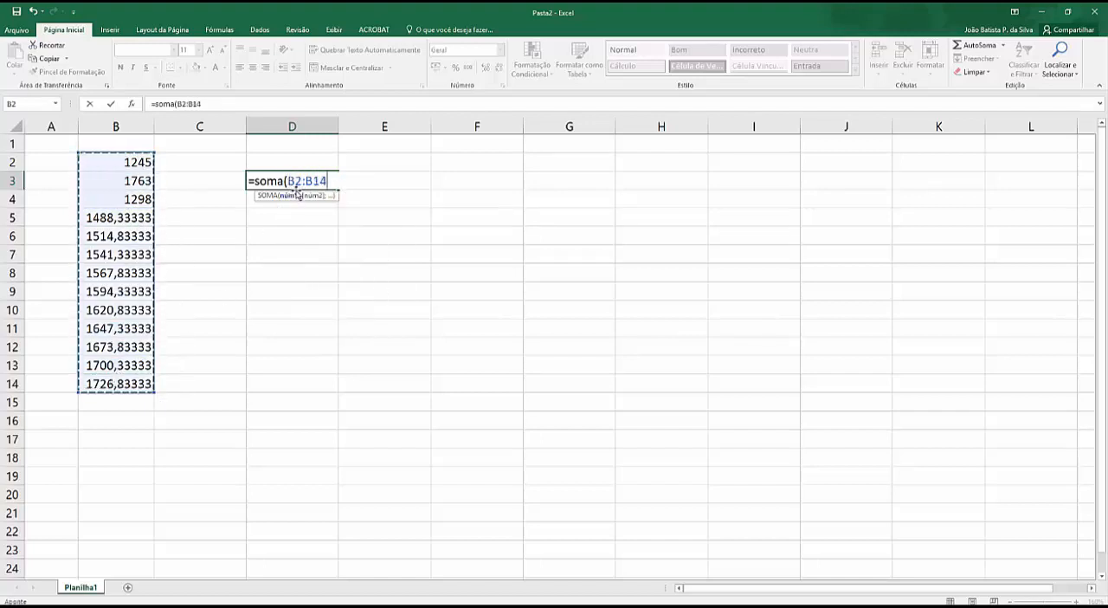
{"action": "type", "text": ")"}
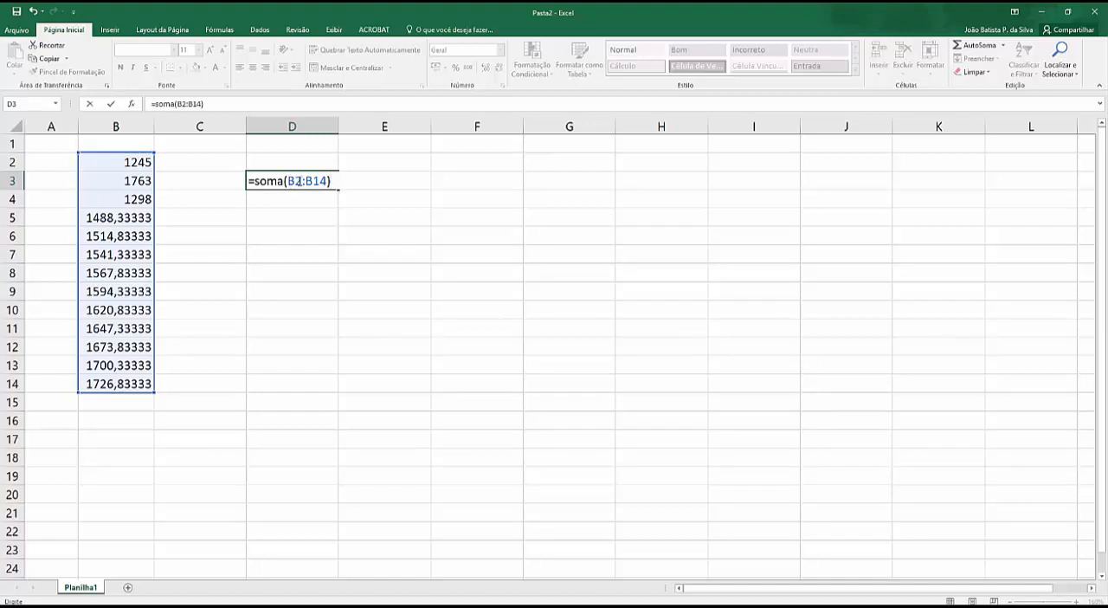
{"action": "key", "text": "Return"}
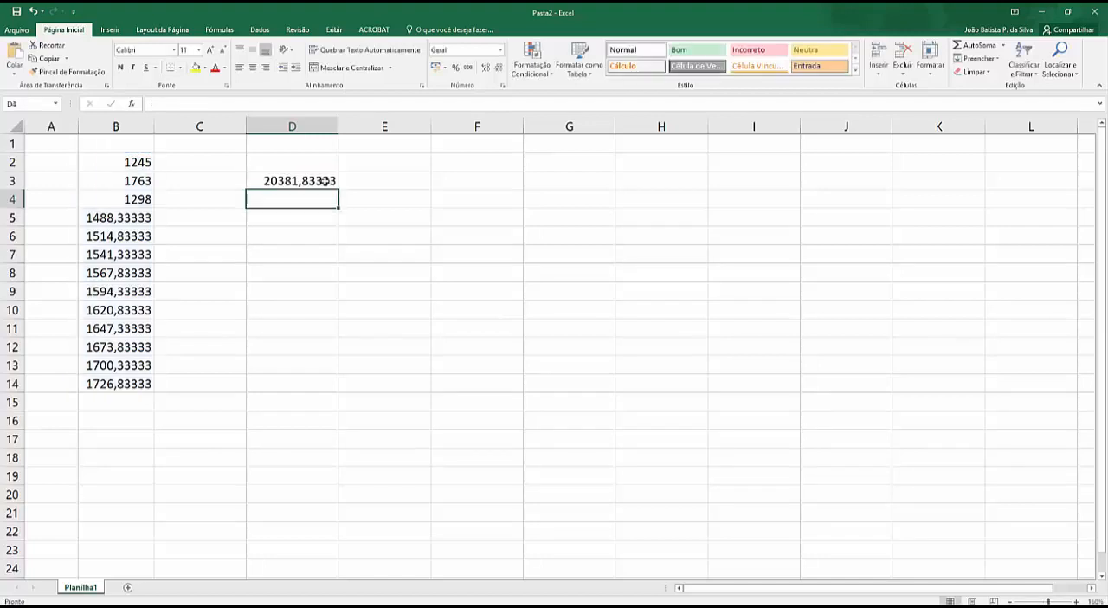
Step: Copy the numbers of B2:B14 across into column C by filling the range sideways
{"action": "left_click_drag", "start_coordinate": [134, 162], "coordinate": [113, 383]}
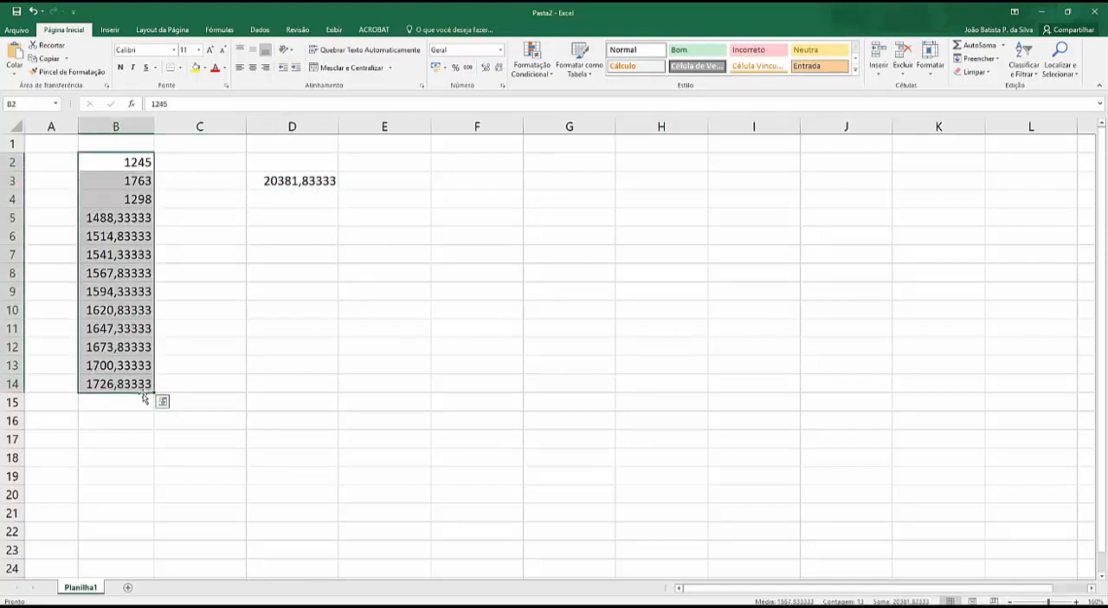
{"action": "left_click_drag", "start_coordinate": [154, 392], "coordinate": [244, 394]}
{"action": "left_click", "coordinate": [320, 302]}
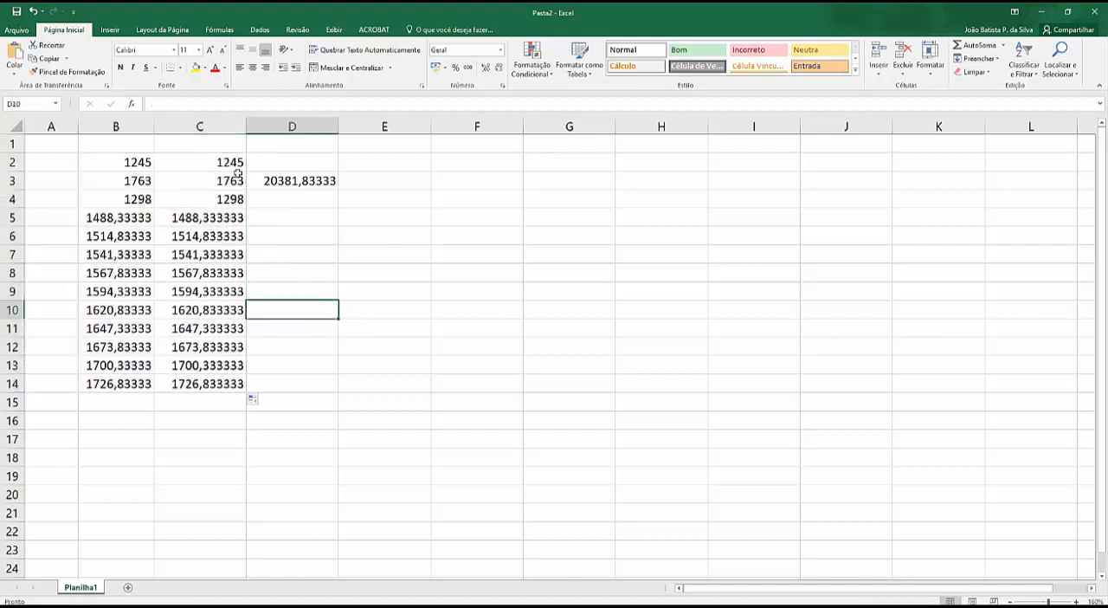
Step: Extend the range summed in cell D3 to both columns so the formula reads =SOMA(B2:C14)
{"action": "left_click", "coordinate": [289, 181]}
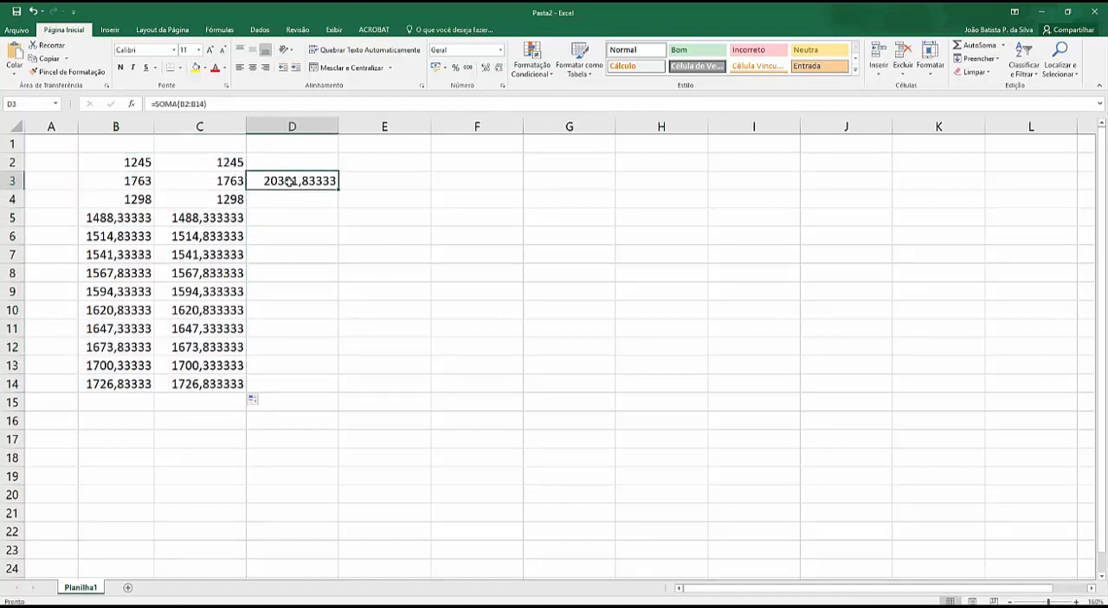
{"action": "left_click", "coordinate": [191, 103]}
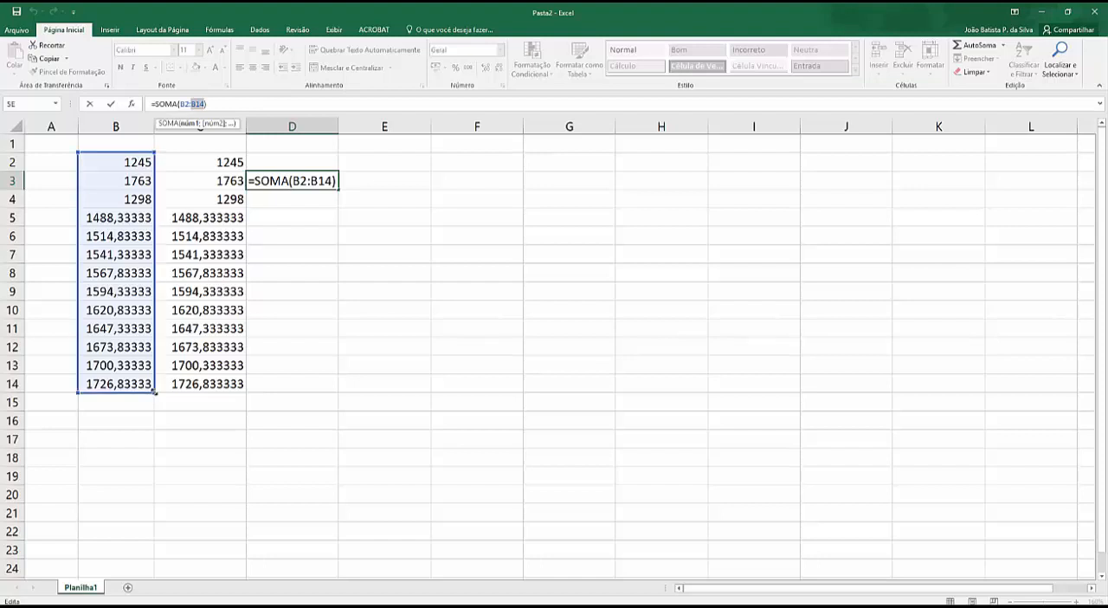
{"action": "left_click_drag", "start_coordinate": [154, 392], "coordinate": [234, 396]}
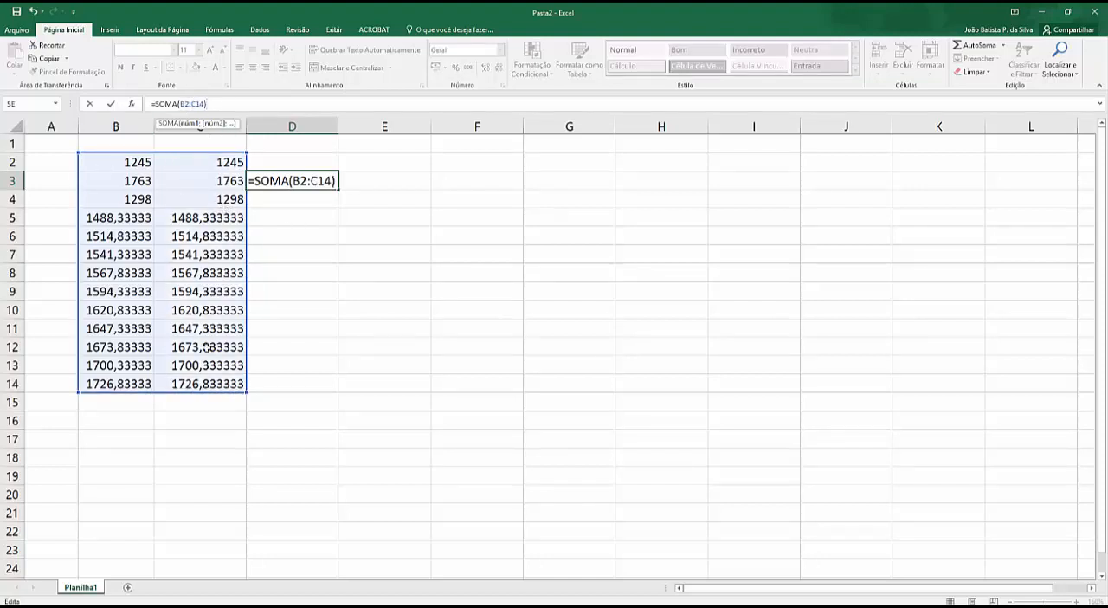
{"action": "left_click", "coordinate": [328, 340]}
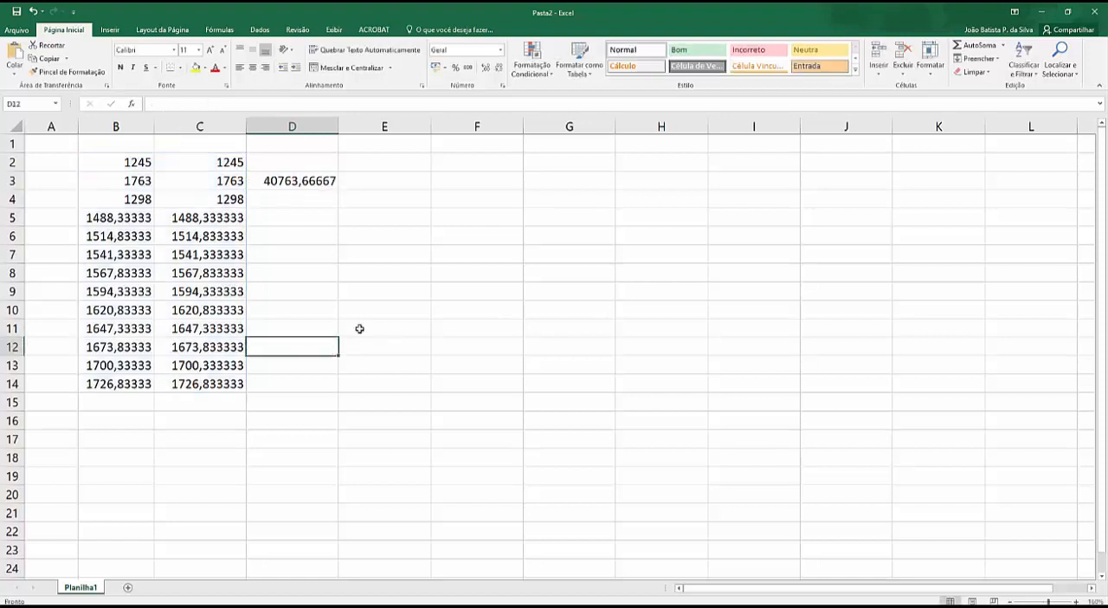
Step: Clear the SOMA formula from cell D3
{"action": "left_click", "coordinate": [293, 182]}
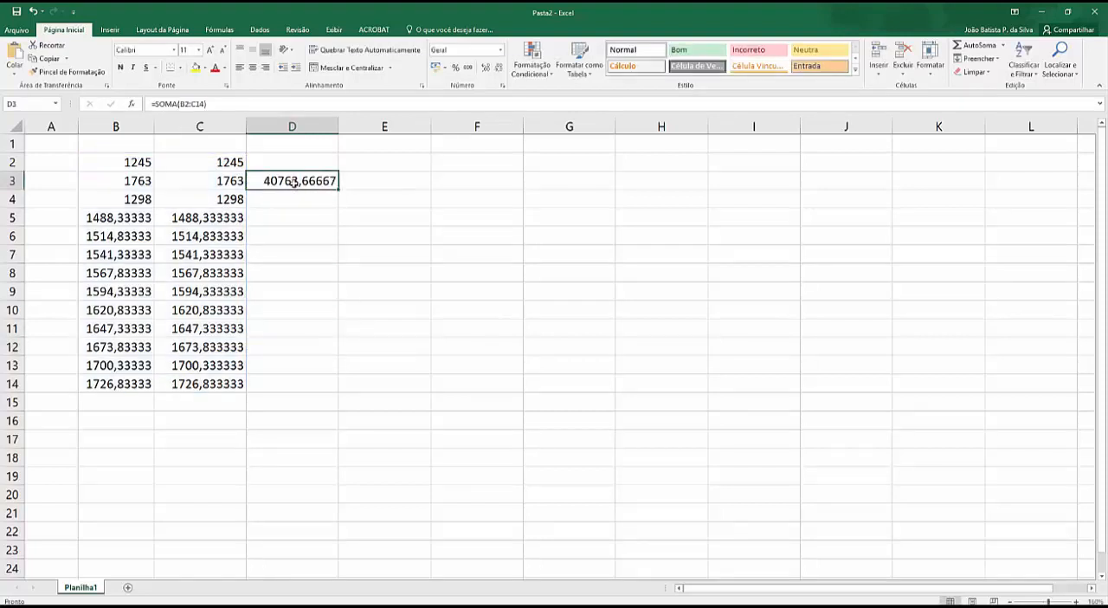
{"action": "key", "text": "Delete"}
{"action": "left_click", "coordinate": [383, 167]}
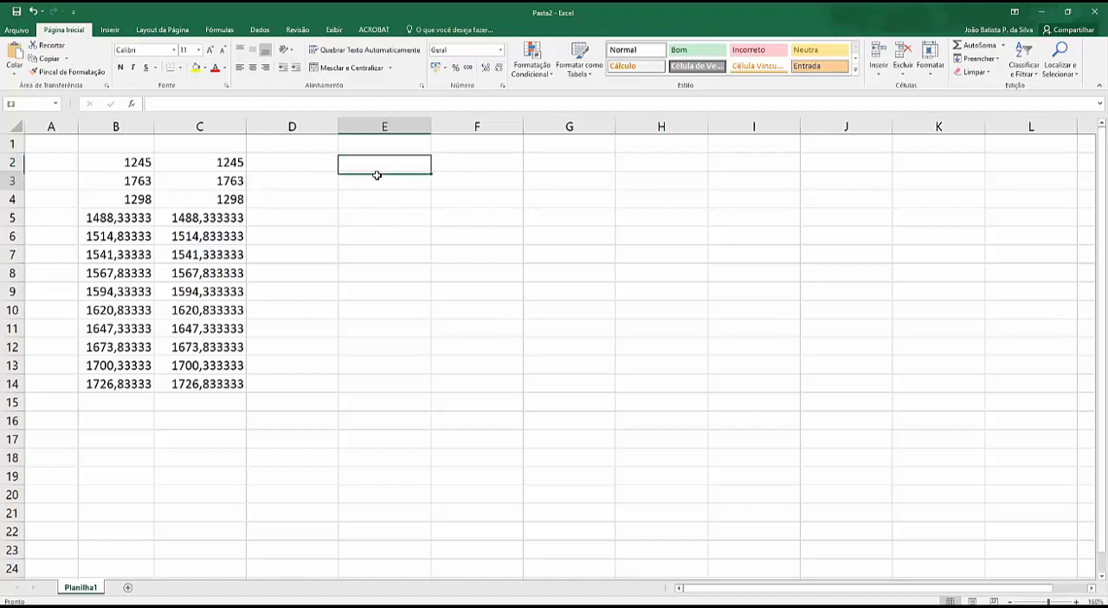
Step: Sum four separate ranges by entering =soma(B2:B4;C5:C7;B7:B10;C10:C13) in cell E3
{"action": "left_click", "coordinate": [376, 176]}
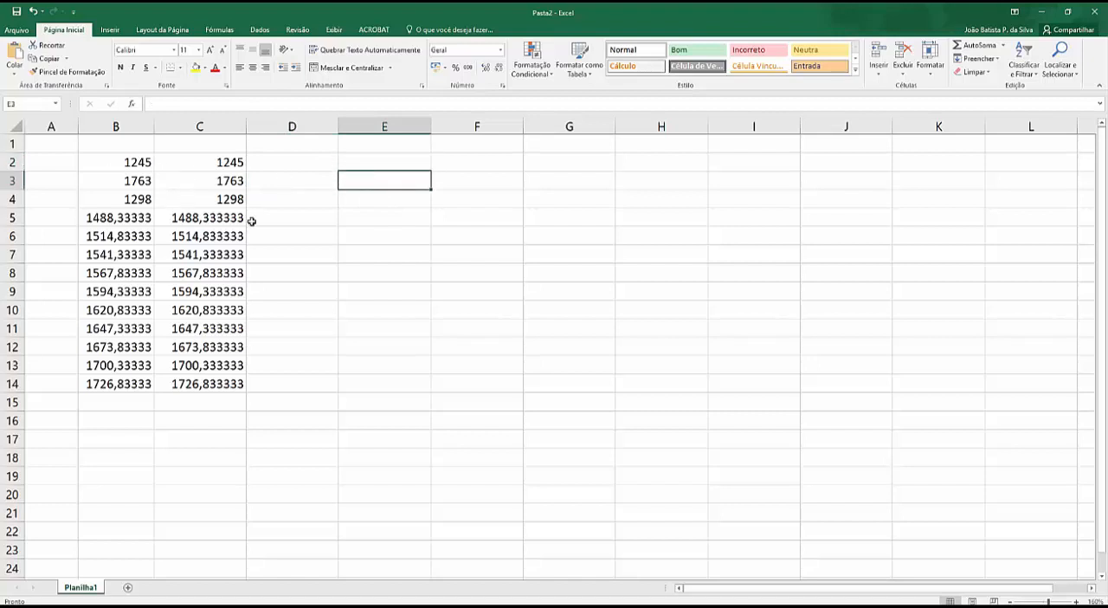
{"action": "type", "text": "=soma*"}
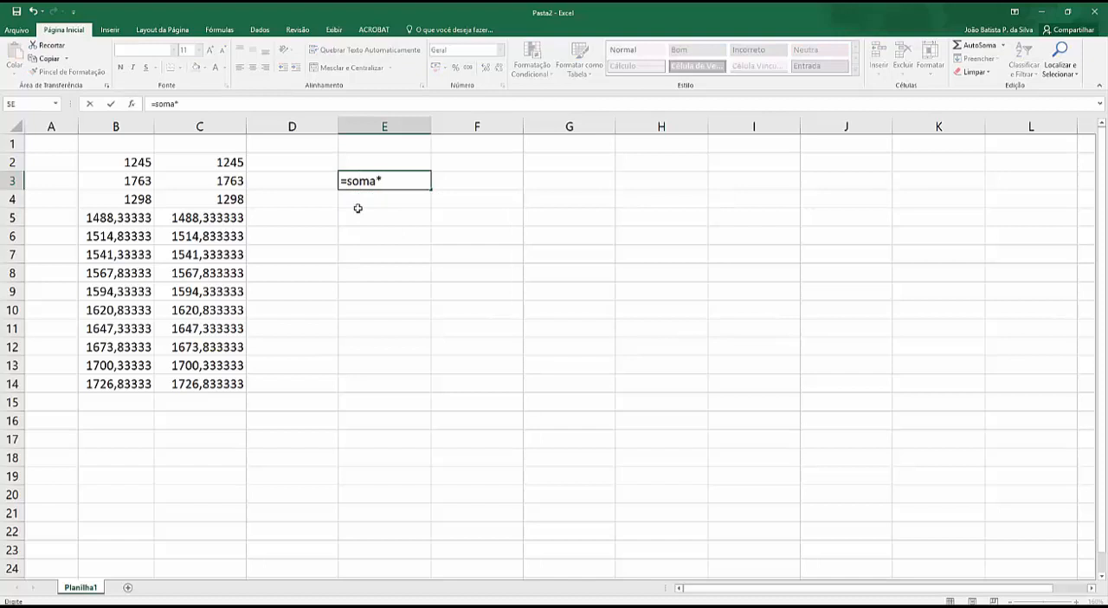
{"action": "key", "text": "BackSpace"}
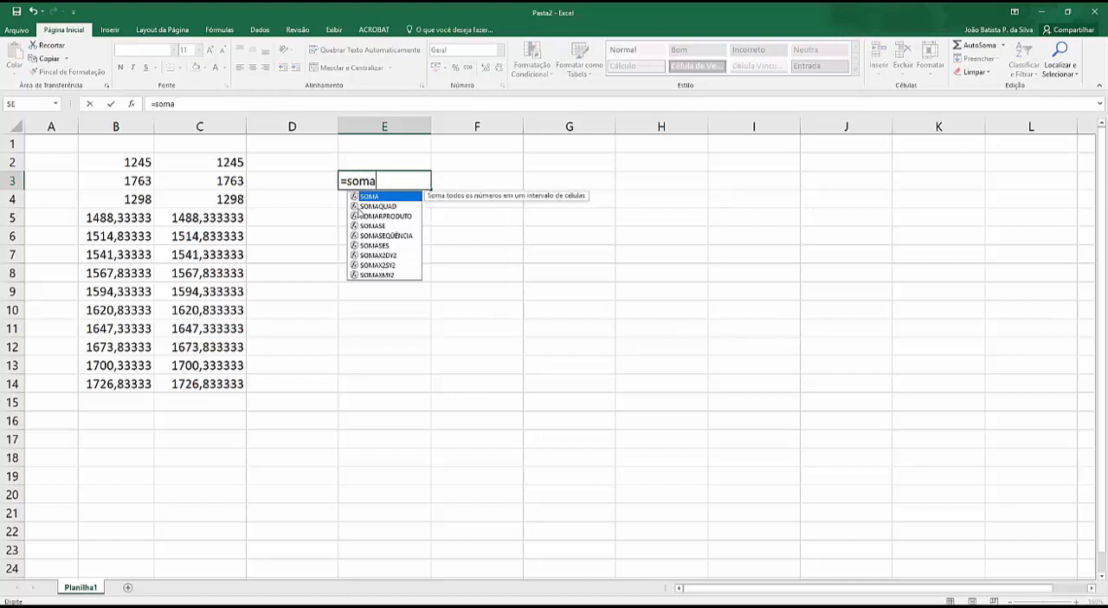
{"action": "type", "text": "("}
{"action": "left_click_drag", "start_coordinate": [134, 161], "coordinate": [127, 194]}
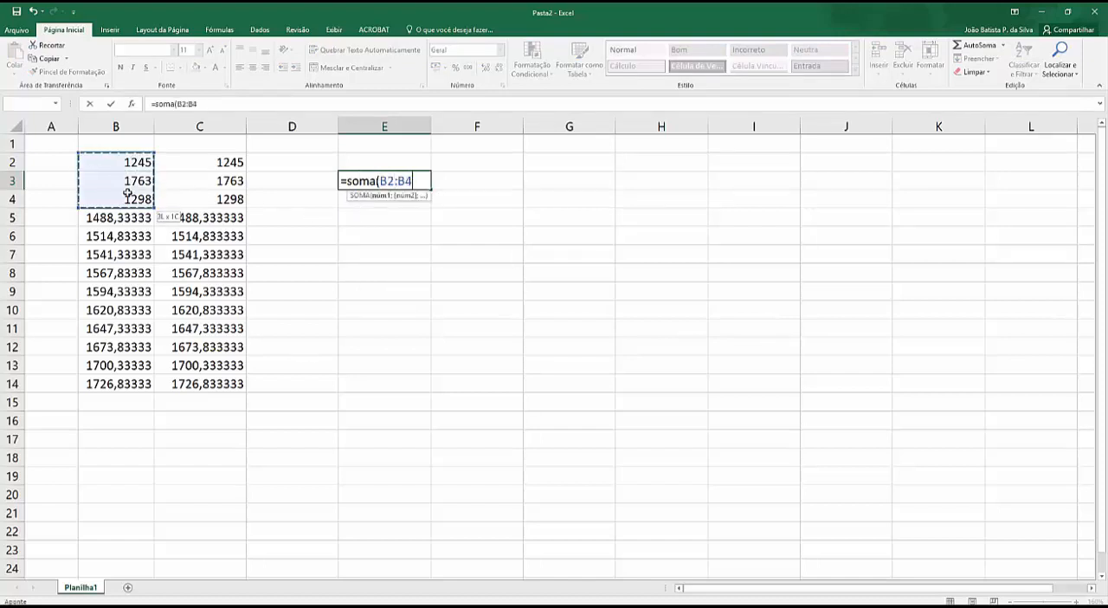
{"action": "type", "text": ";"}
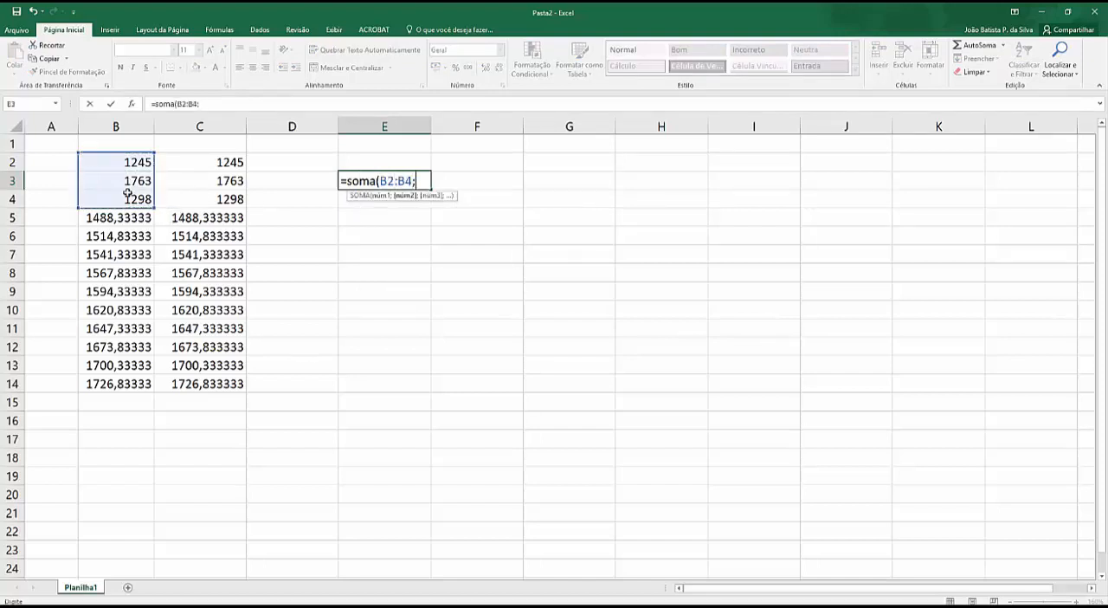
{"action": "left_click_drag", "start_coordinate": [198, 216], "coordinate": [237, 260]}
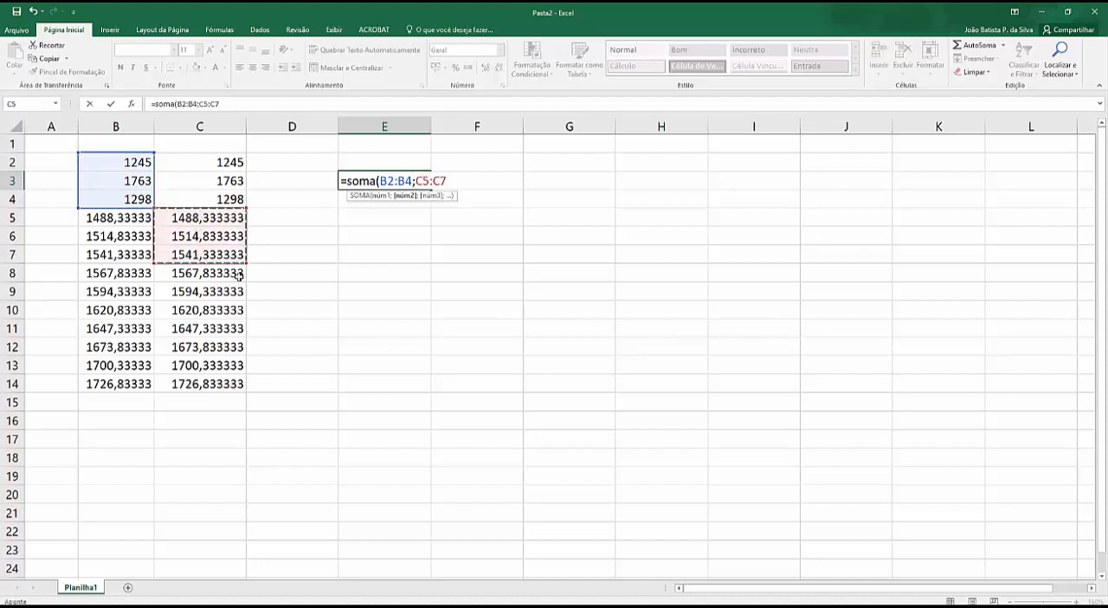
{"action": "type", "text": ";"}
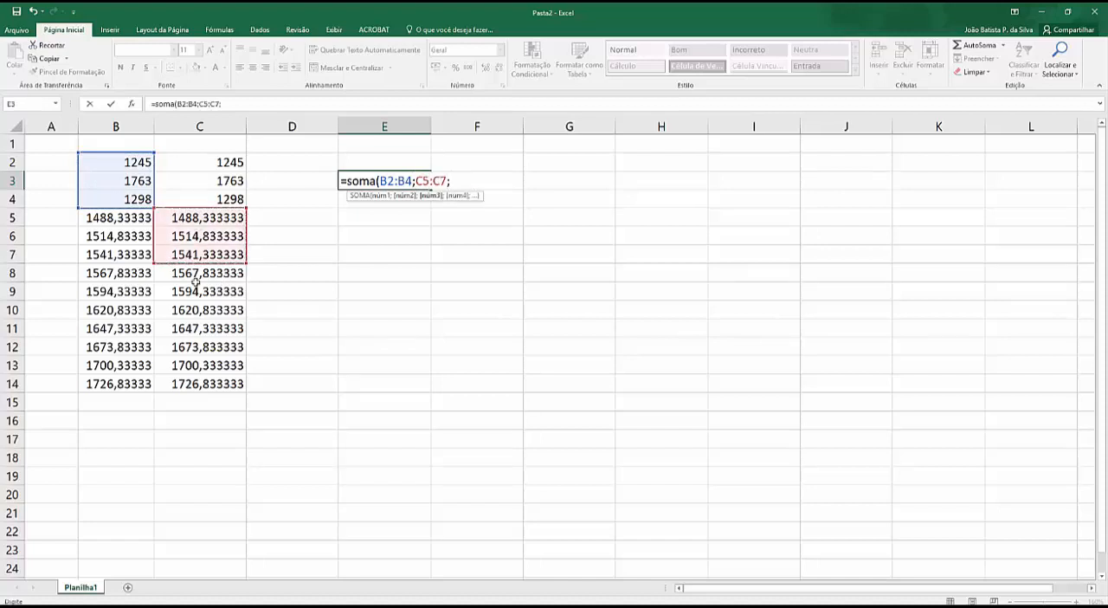
{"action": "left_click_drag", "start_coordinate": [121, 253], "coordinate": [110, 301]}
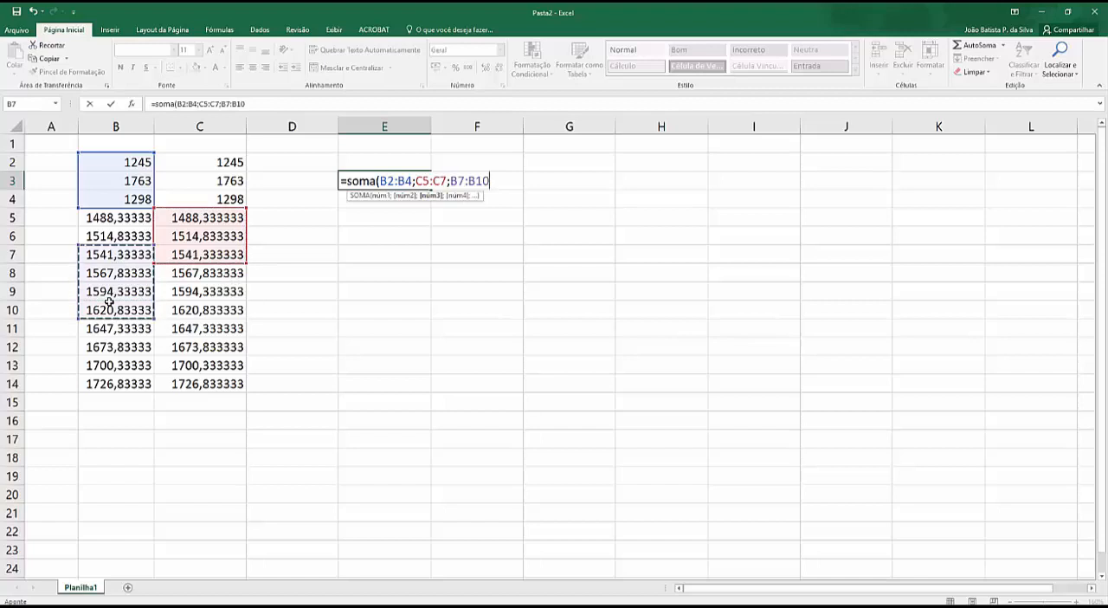
{"action": "type", "text": ";"}
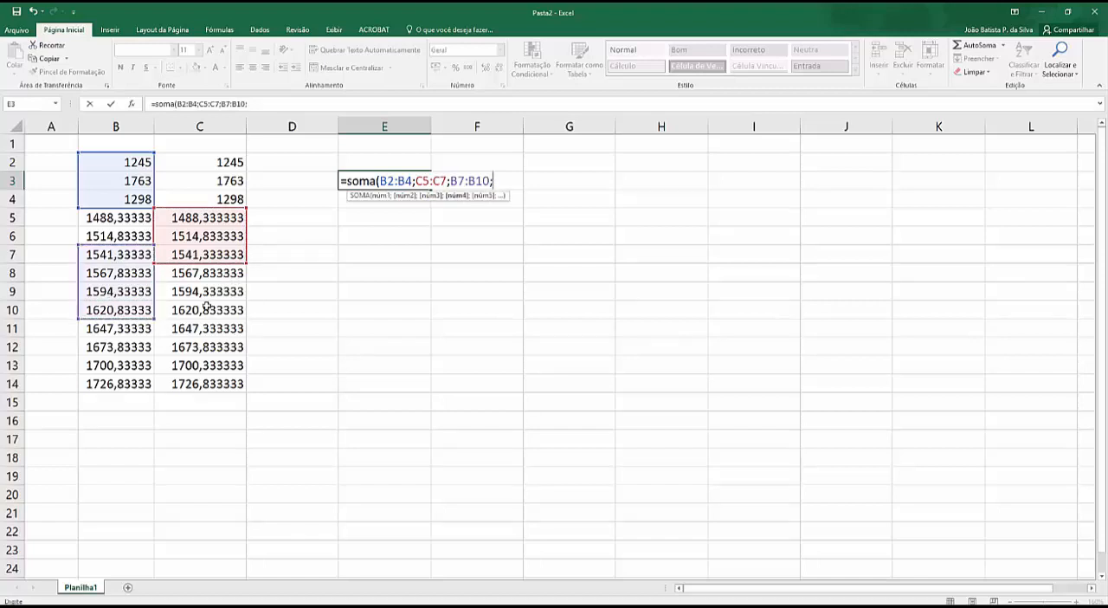
{"action": "left_click_drag", "start_coordinate": [208, 307], "coordinate": [206, 367]}
{"action": "type", "text": ")"}
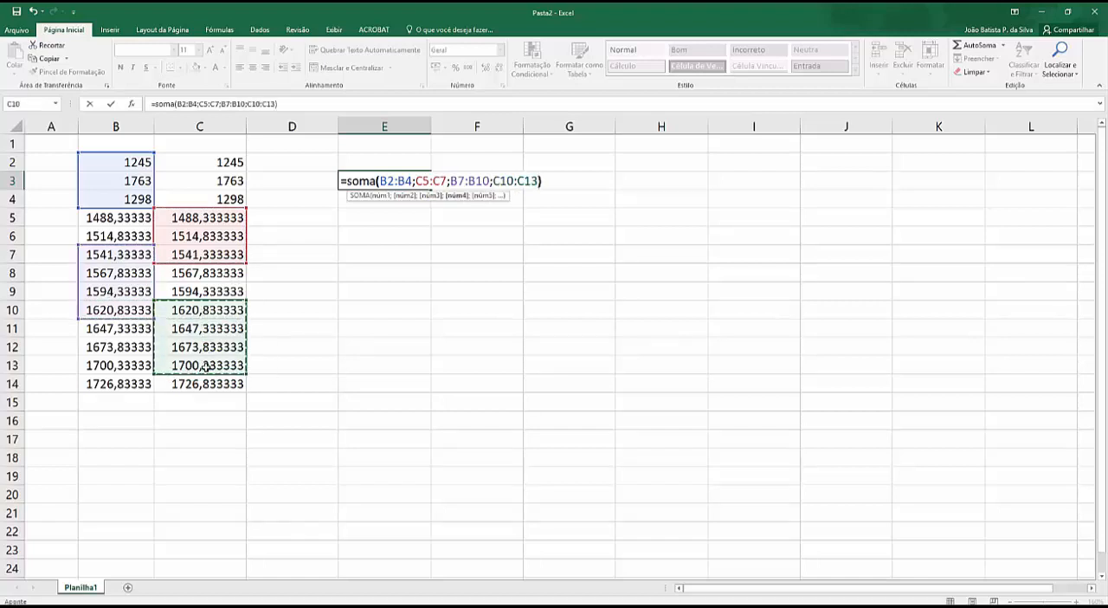
{"action": "key", "text": "Return"}
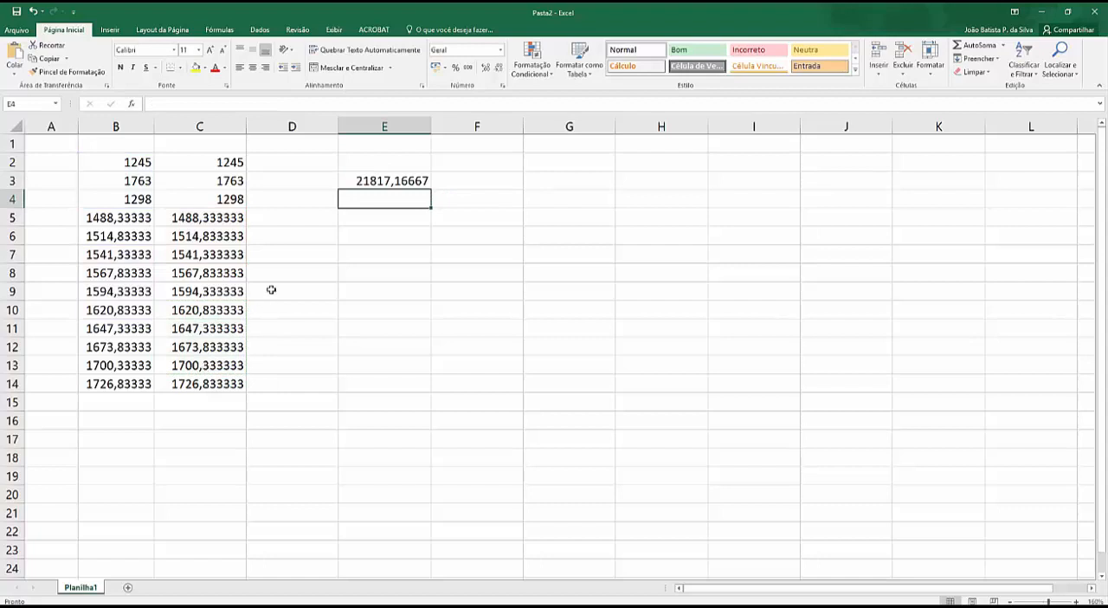
Step: Open the formula in cell E3 to examine its highlighted ranges, and switch to another window
{"action": "left_click", "coordinate": [384, 180]}
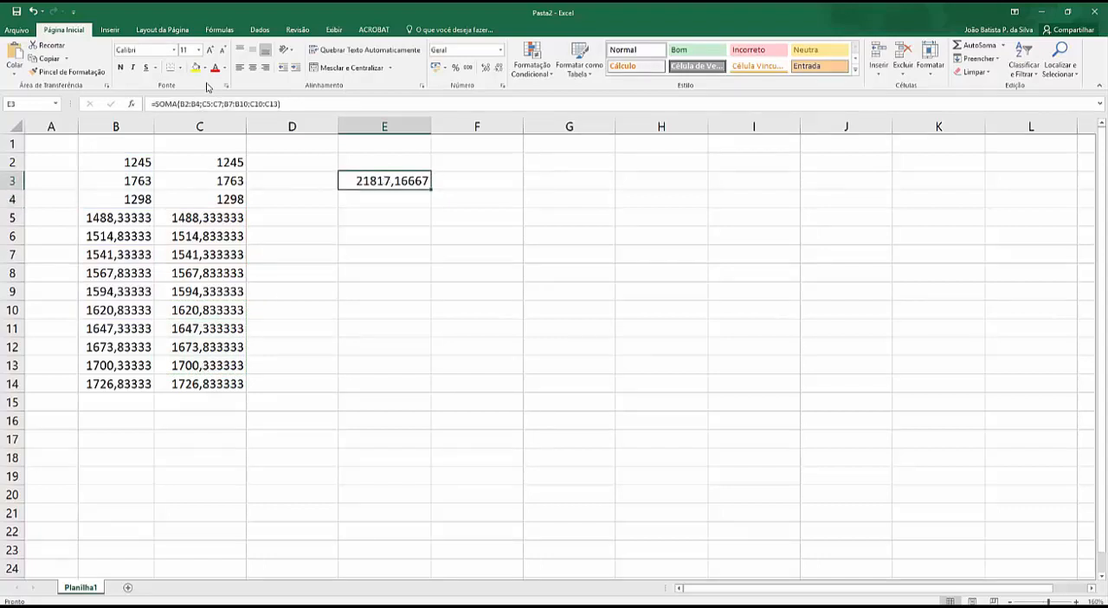
{"action": "left_click", "coordinate": [218, 102]}
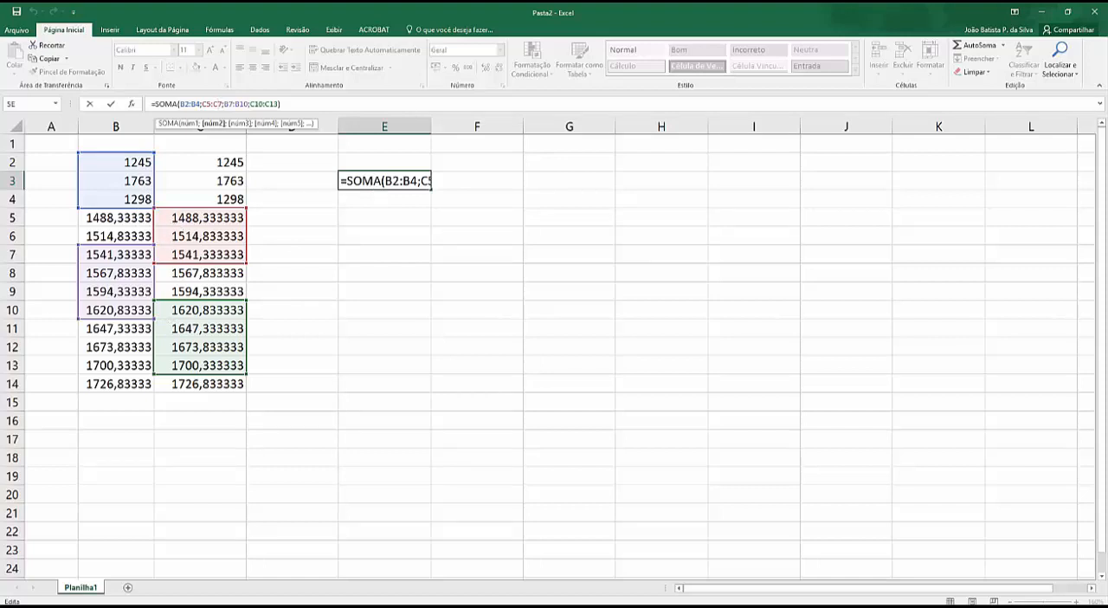
{"action": "key", "text": "alt+Tab"}
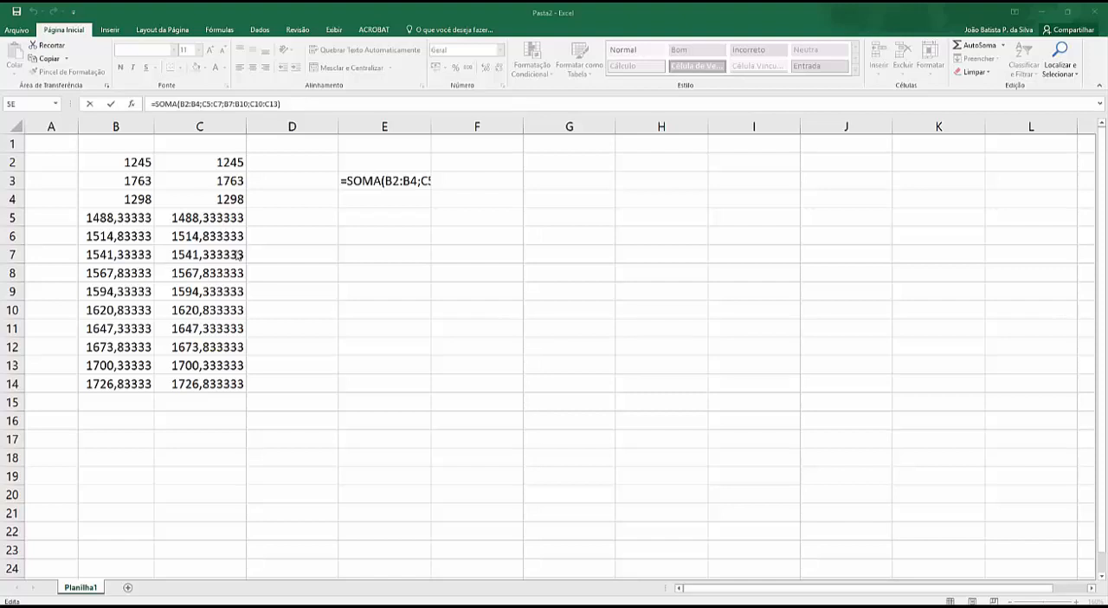
Step: Leave the formula in cell E3 and clear the number table and formula from the range B2:E14
{"action": "double_click", "coordinate": [355, 181]}
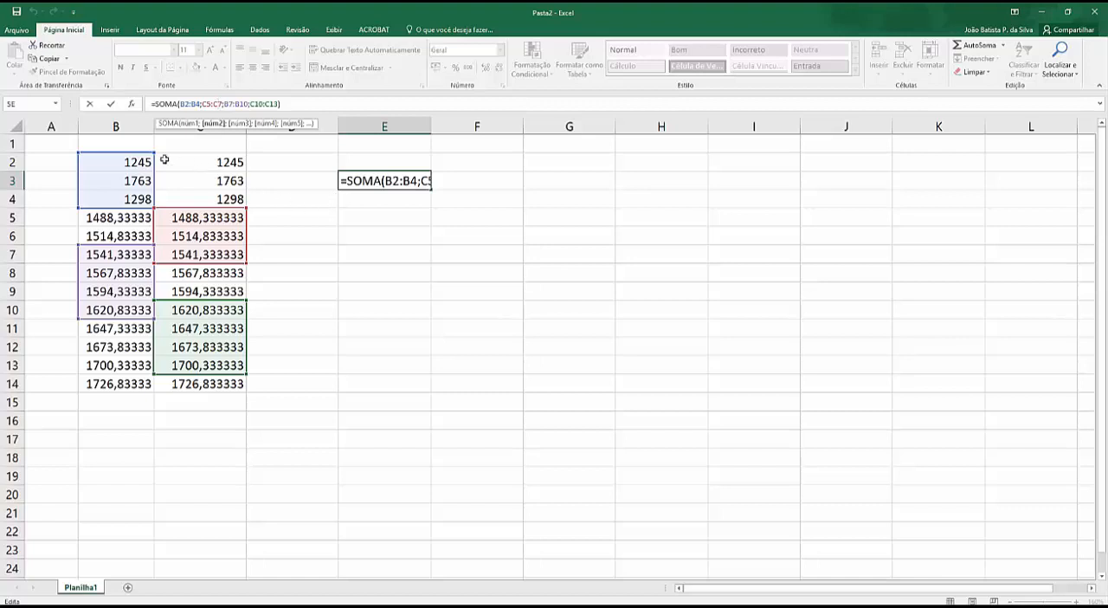
{"action": "left_click_drag", "start_coordinate": [145, 160], "coordinate": [403, 380]}
{"action": "key", "text": "Delete"}
Step: Enter the value 2 in cell B2 and the value 3 in cell B3
{"action": "left_click", "coordinate": [118, 163]}
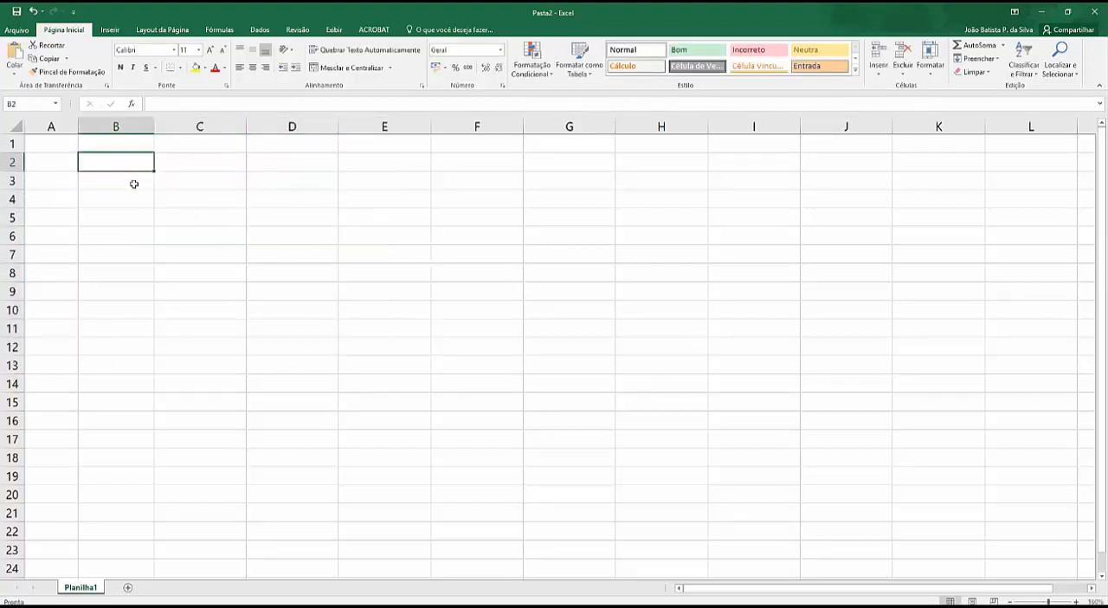
{"action": "type", "text": "2"}
{"action": "key", "text": "Return"}
{"action": "type", "text": "3"}
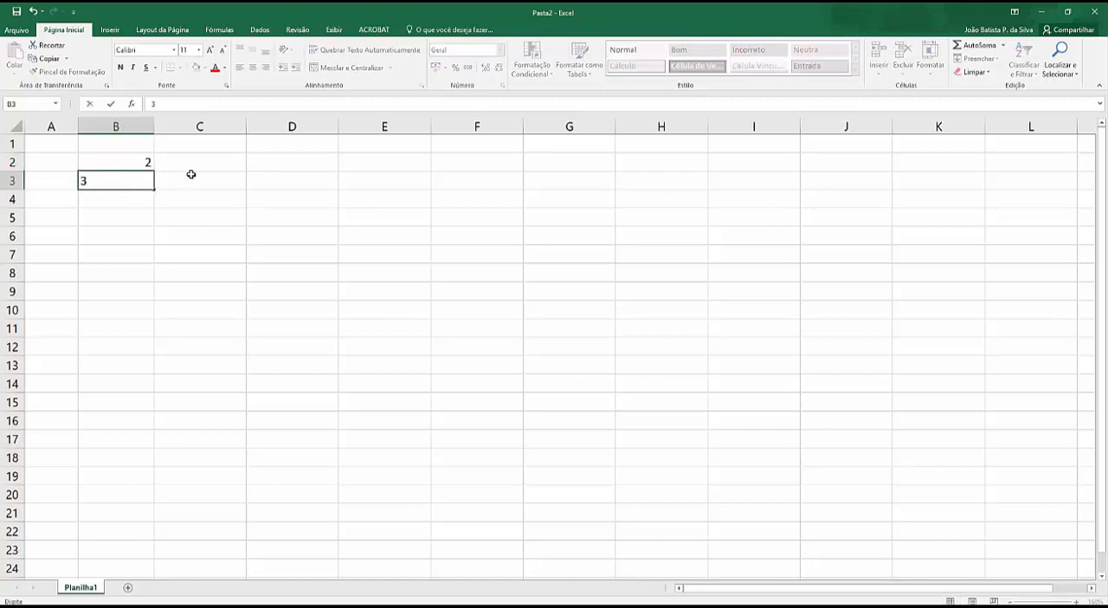
Step: Replace the values in column B with 4 in cell B2 and 5 in cell B3
{"action": "left_click", "coordinate": [138, 162]}
{"action": "type", "text": "4"}
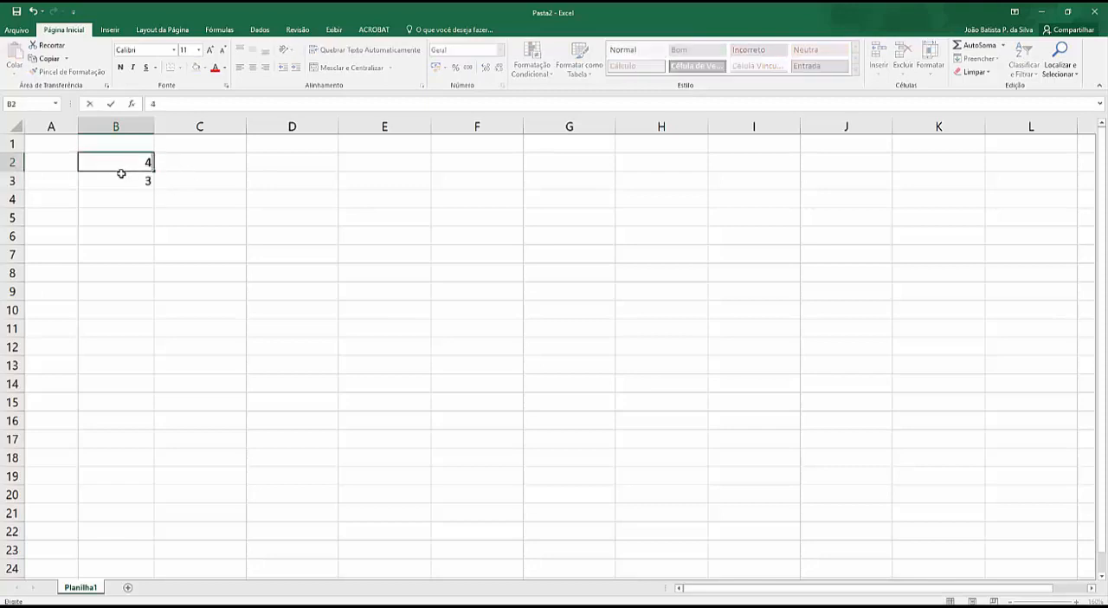
{"action": "key", "text": "Return"}
{"action": "type", "text": "5"}
{"action": "left_click", "coordinate": [177, 222]}
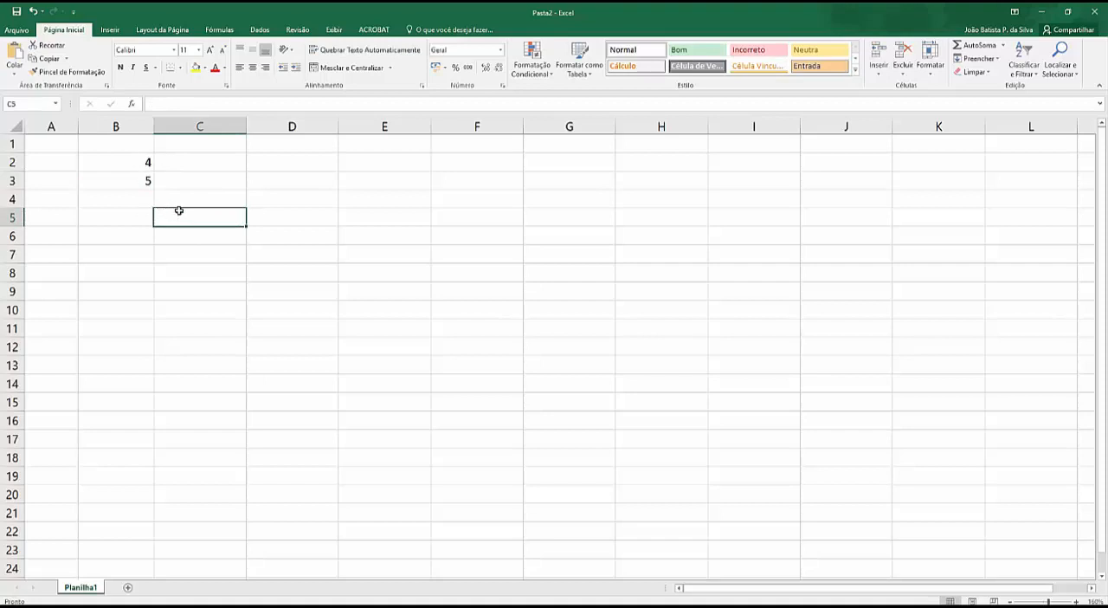
Step: Sum the two numbers in column B by entering =soma(B2:B3) in cell B5
{"action": "left_click", "coordinate": [139, 216]}
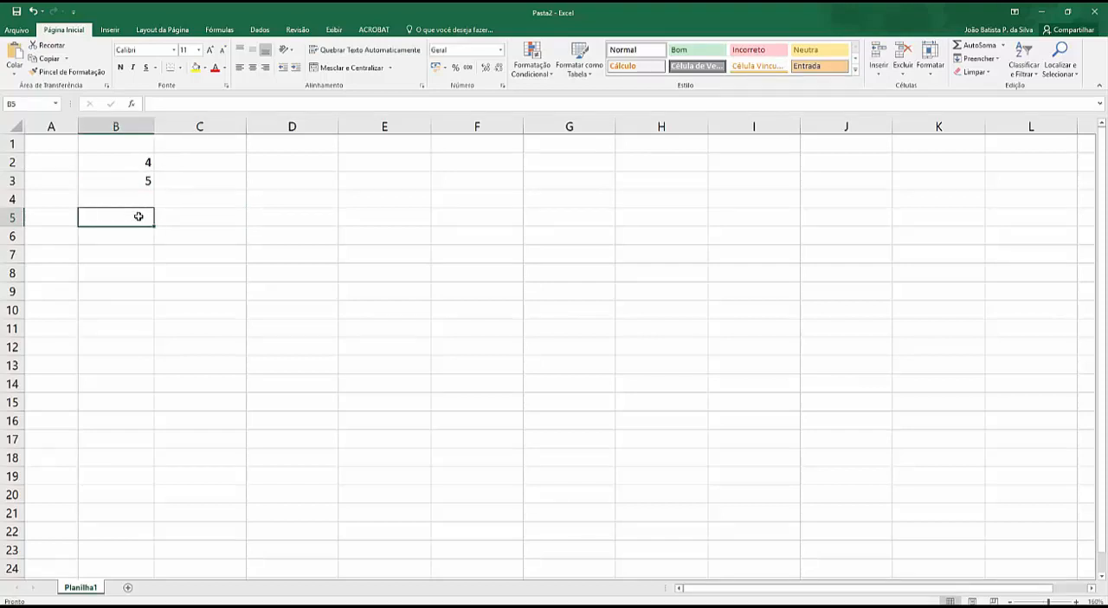
{"action": "type", "text": "="}
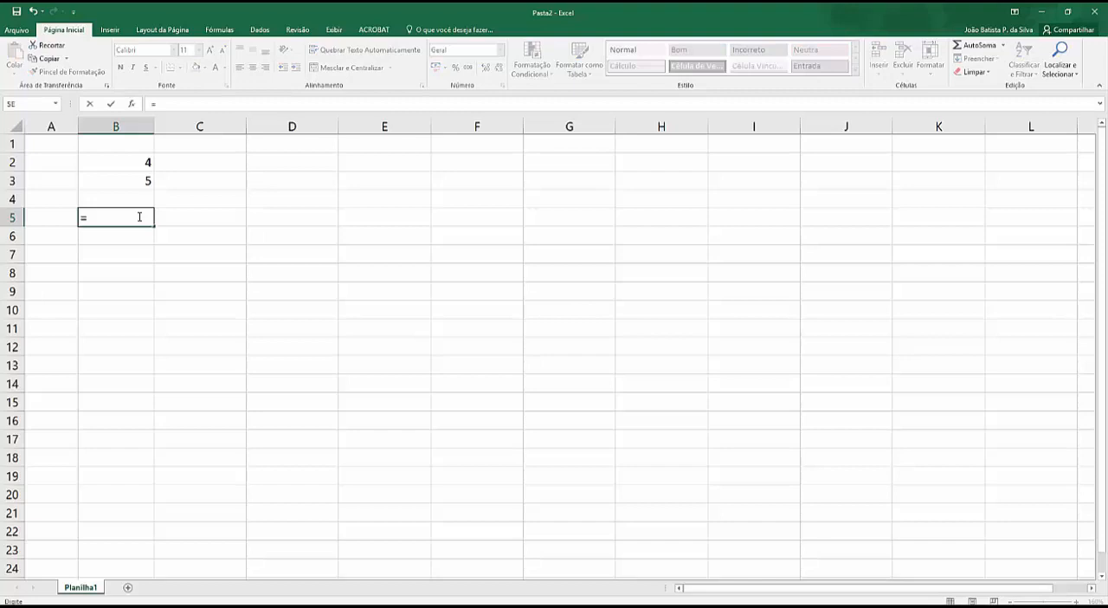
{"action": "type", "text": "soma("}
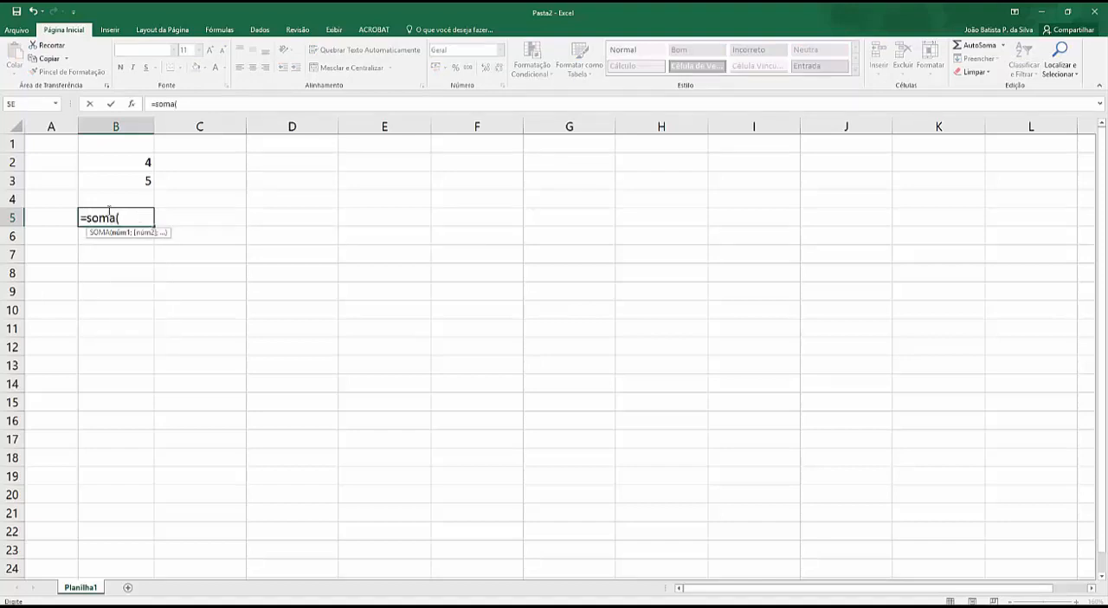
{"action": "left_click_drag", "start_coordinate": [124, 164], "coordinate": [127, 177]}
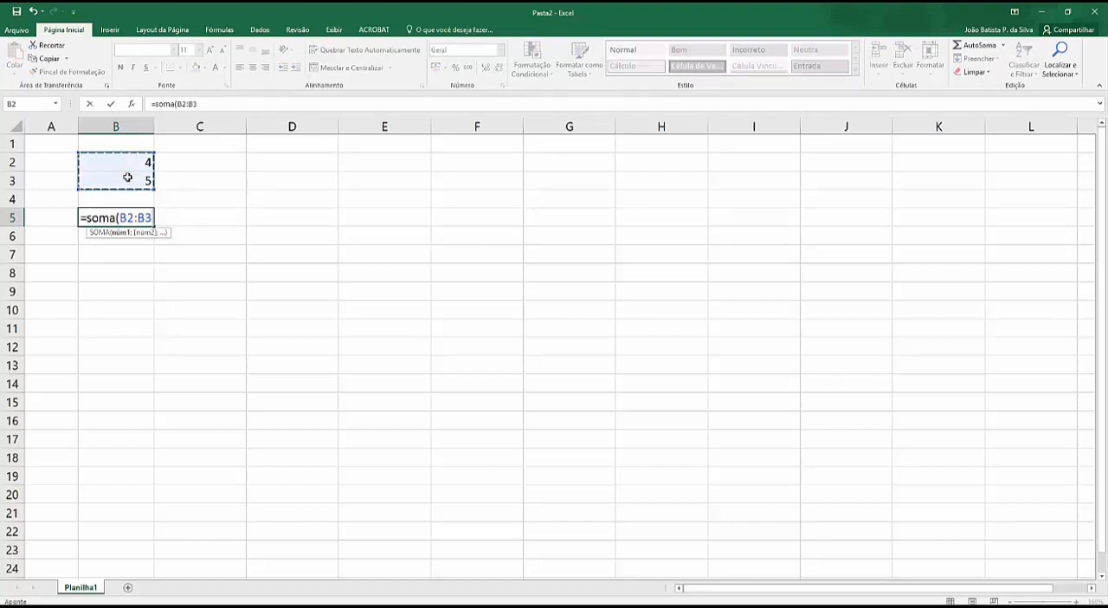
{"action": "key", "text": "Return"}
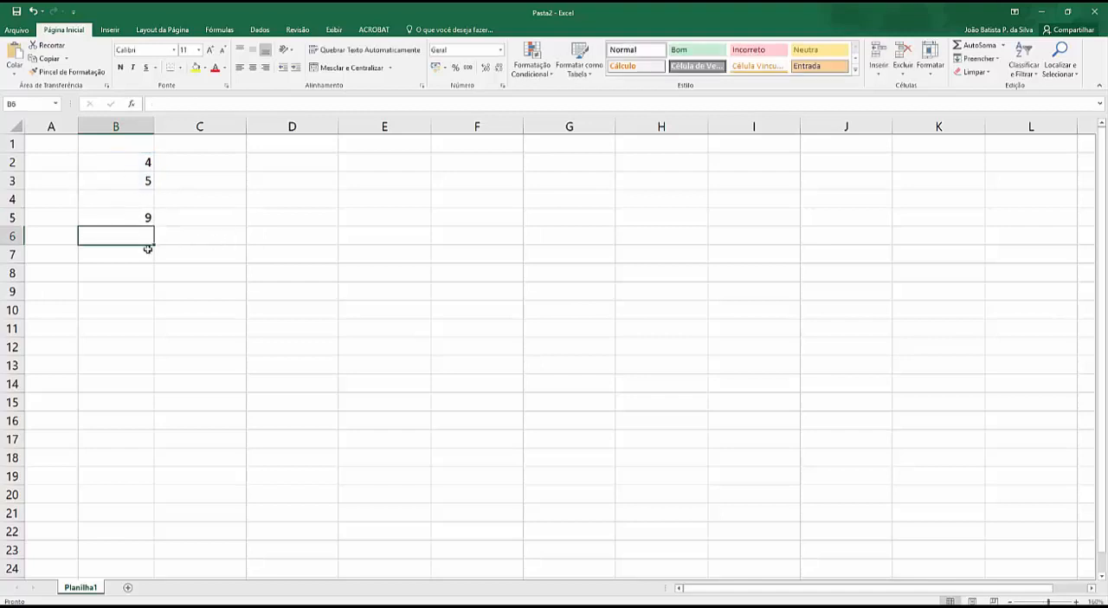
Step: Square the first number by entering =potencia(B2;2) in cell C2, and copy the formula down to C3
{"action": "left_click", "coordinate": [193, 165]}
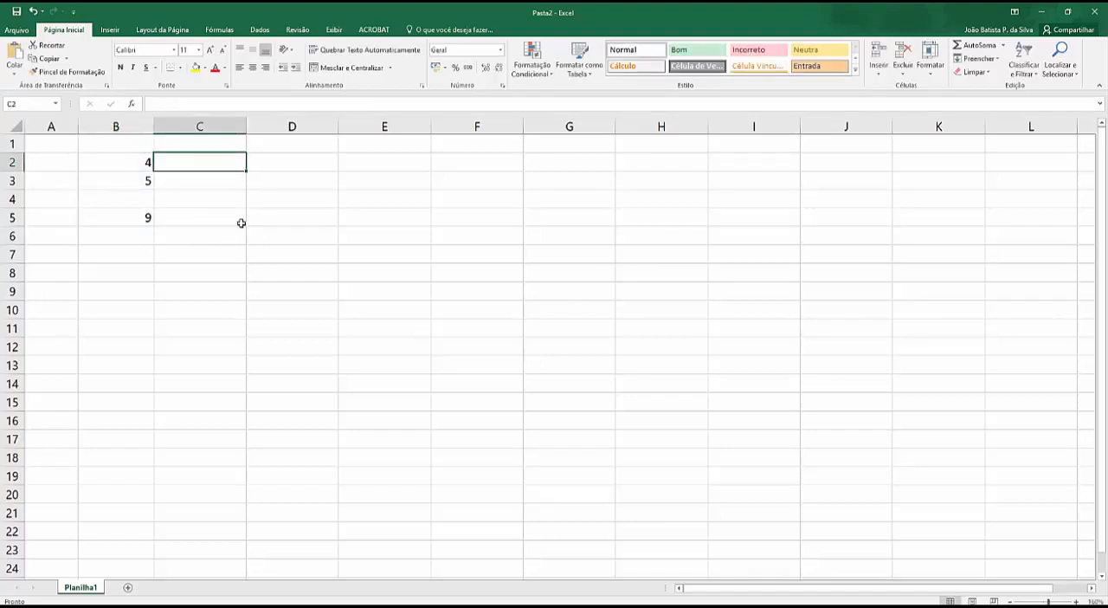
{"action": "type", "text": "="}
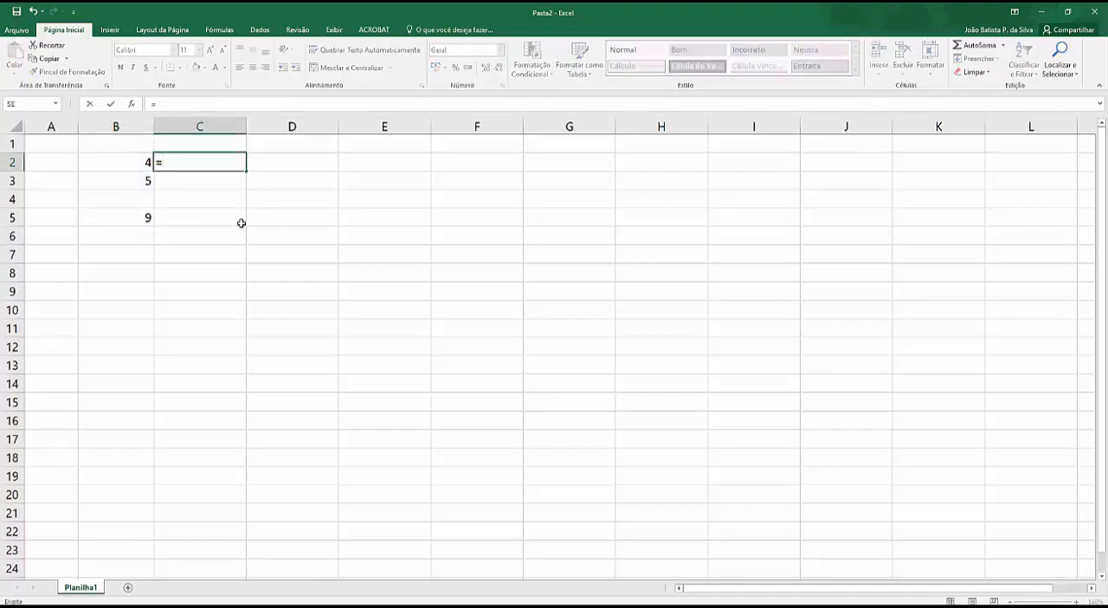
{"action": "type", "text": "potencia"}
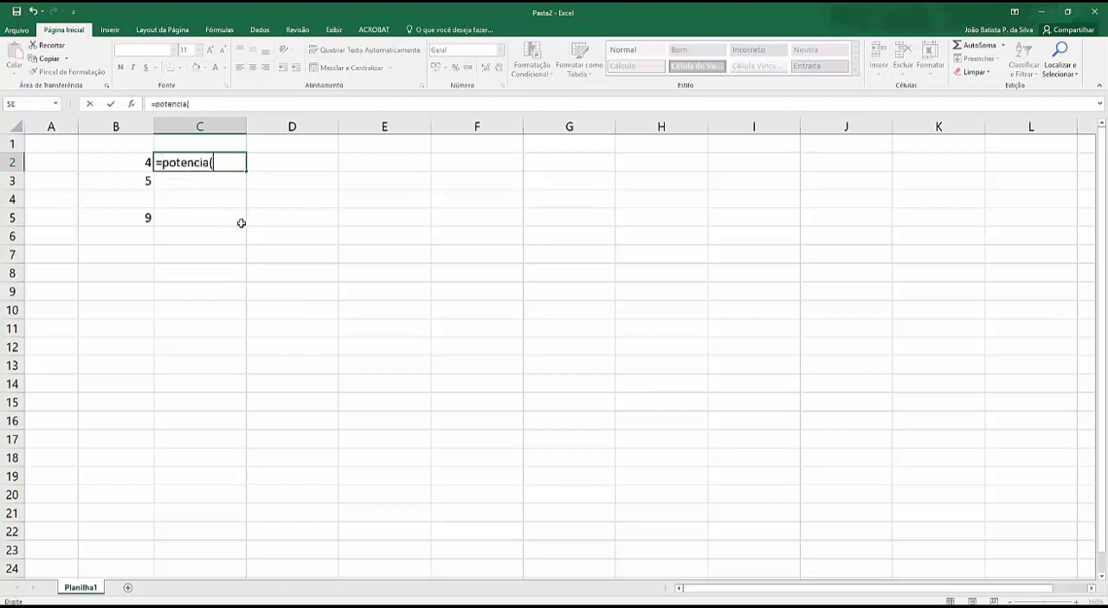
{"action": "type", "text": "("}
{"action": "left_click", "coordinate": [140, 163]}
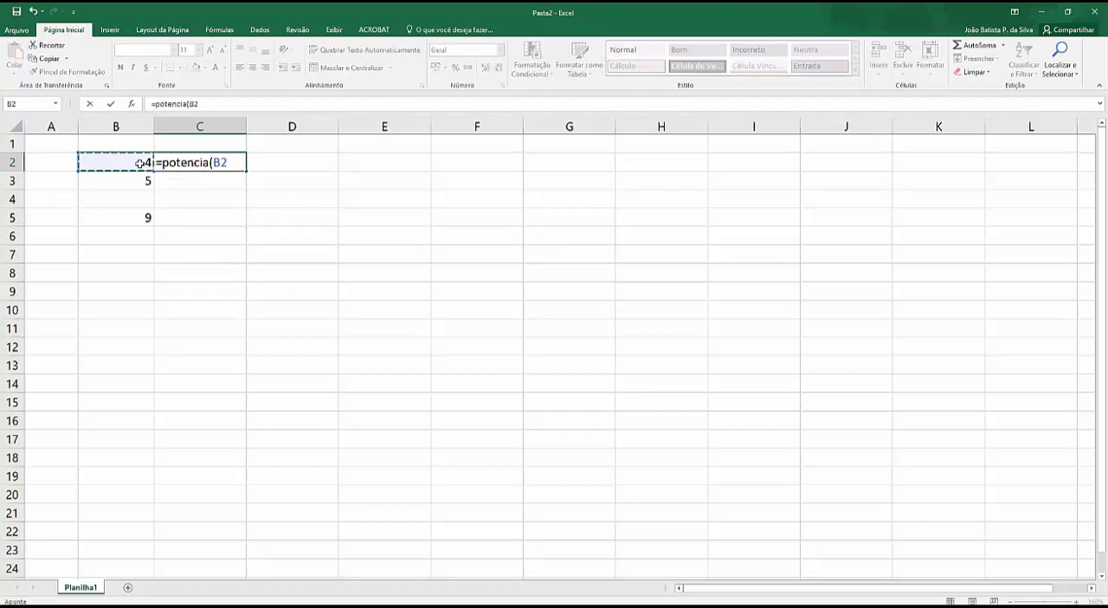
{"action": "type", "text": ";2"}
{"action": "key", "text": "Return"}
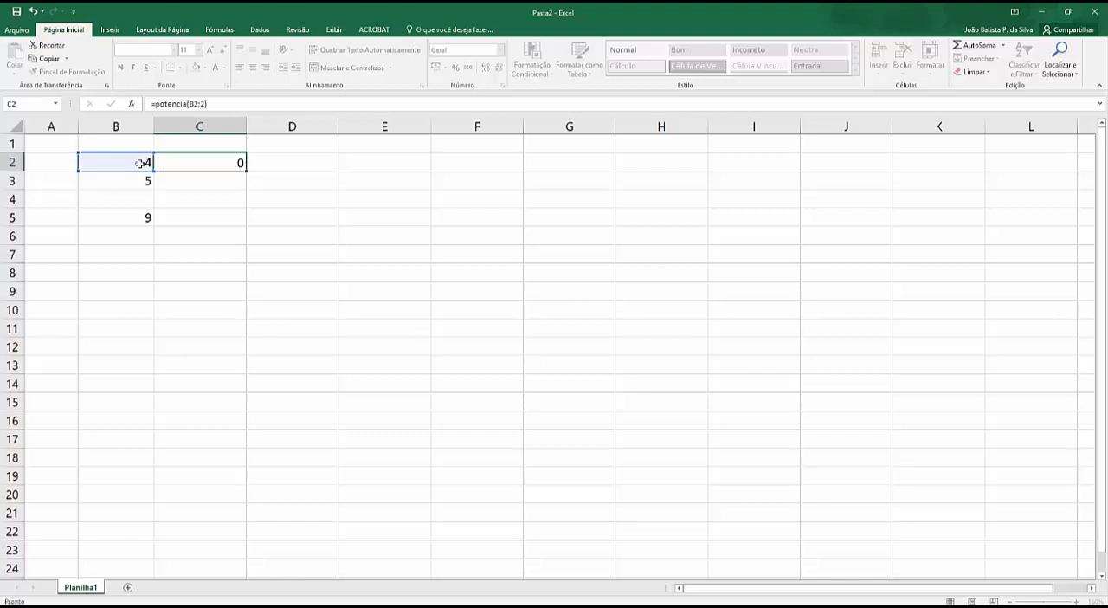
{"action": "left_click", "coordinate": [230, 162]}
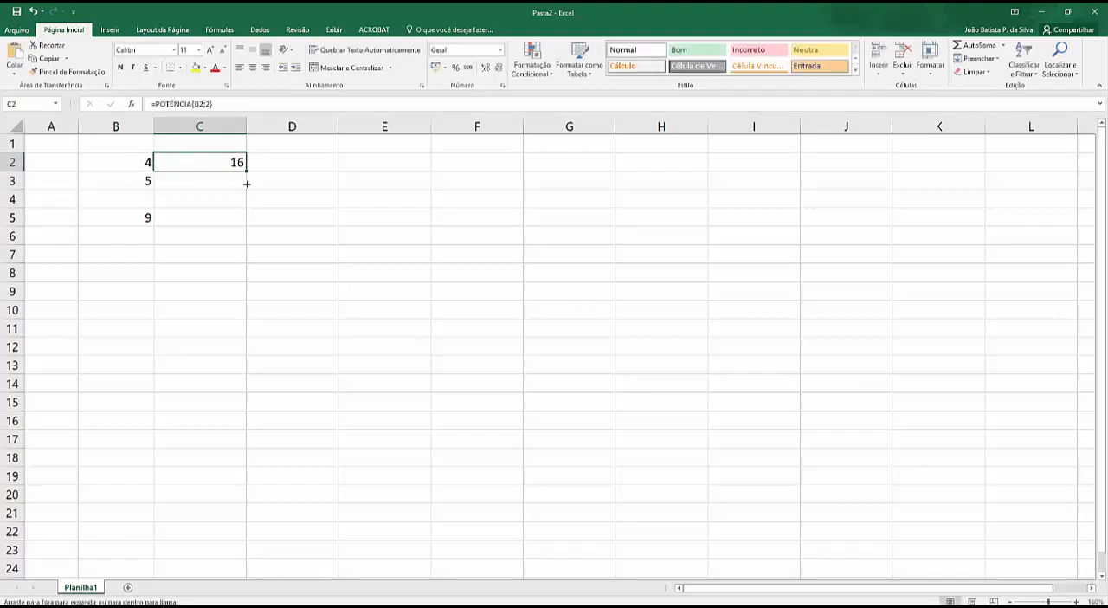
{"action": "left_click_drag", "start_coordinate": [247, 180], "coordinate": [249, 197]}
Step: Sum the two squares by entering =soma(C2:C3) in cell C5
{"action": "left_click", "coordinate": [206, 221]}
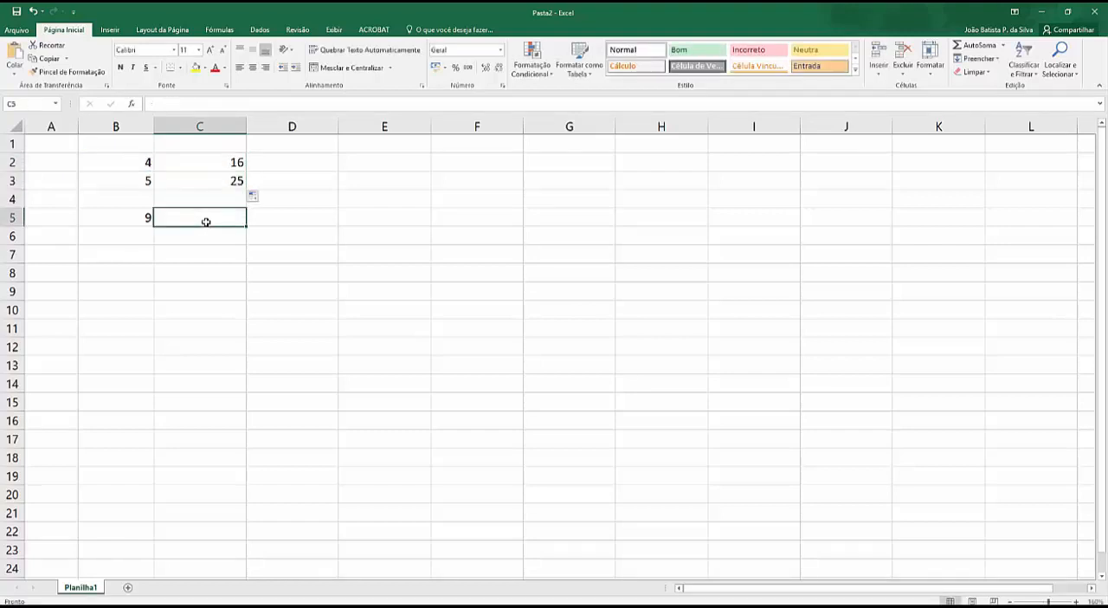
{"action": "type", "text": "=soma("}
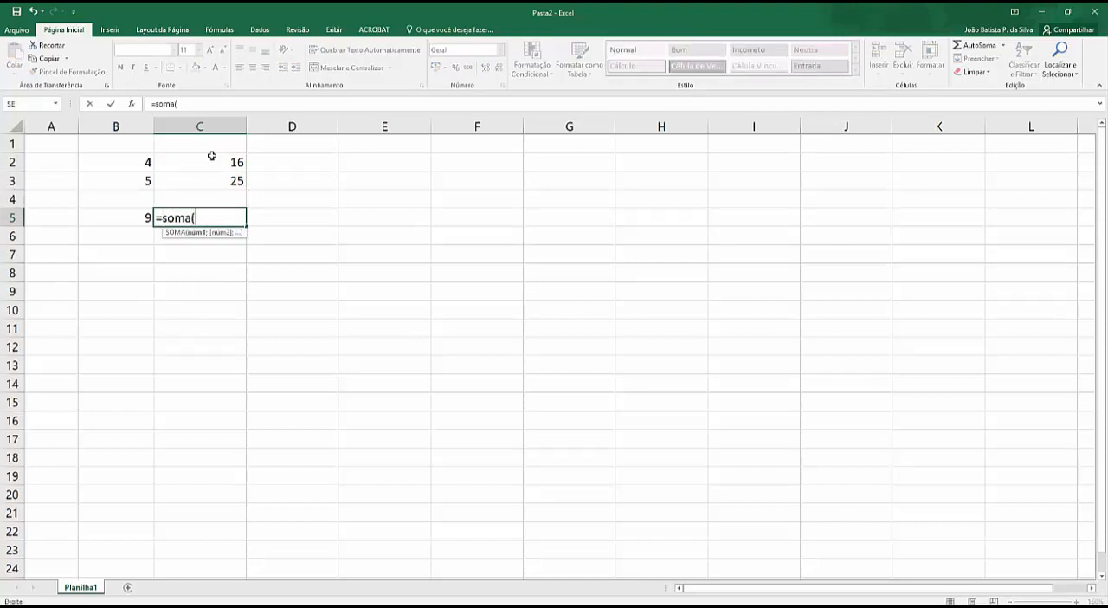
{"action": "left_click_drag", "start_coordinate": [211, 156], "coordinate": [212, 180]}
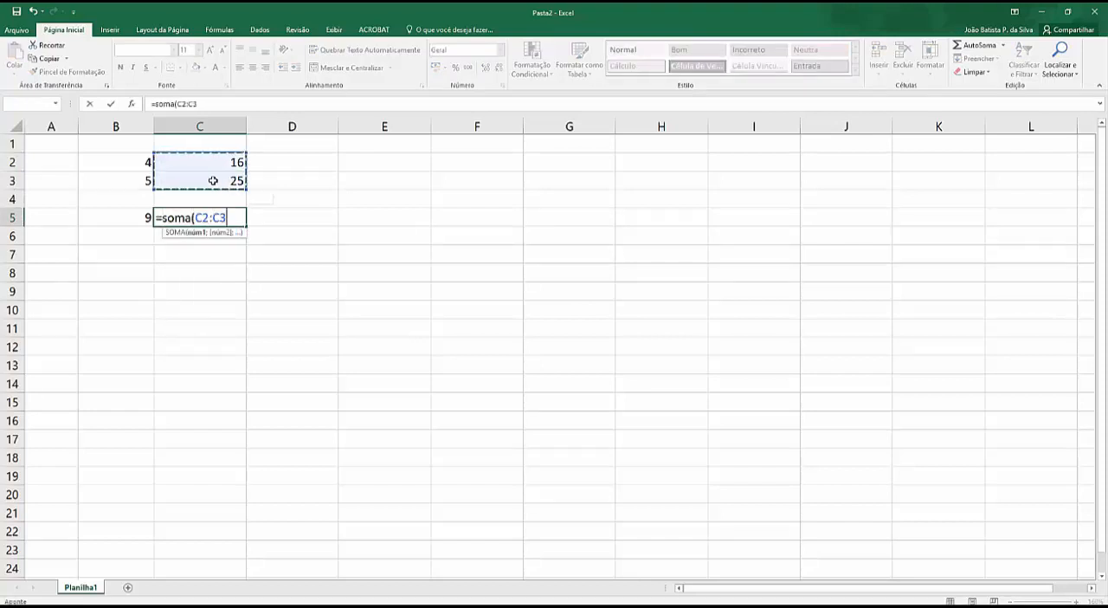
{"action": "type", "text": ")"}
{"action": "key", "text": "Return"}
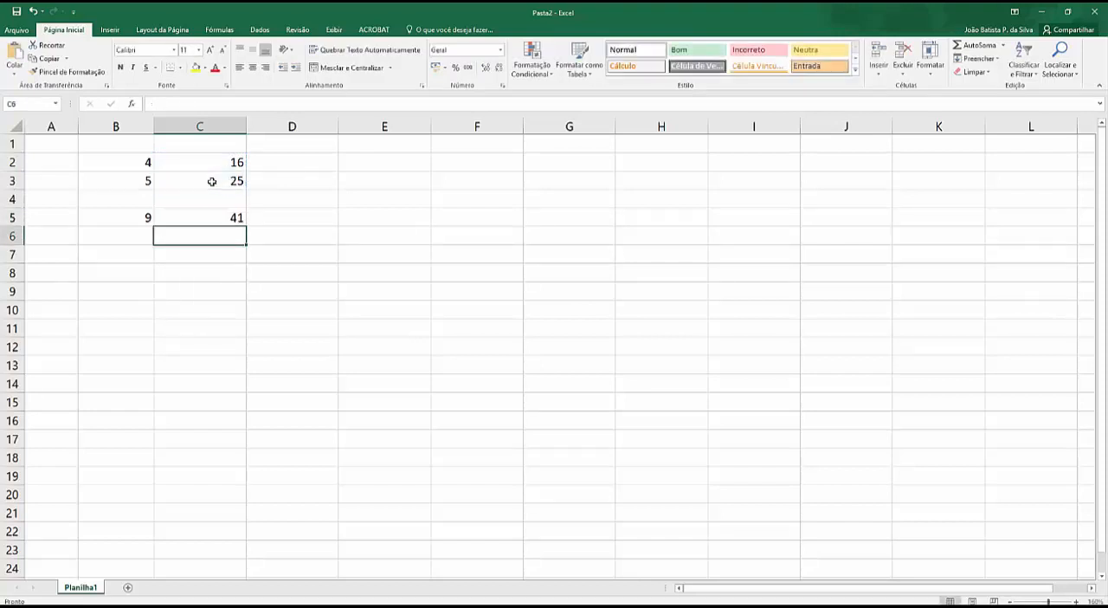
{"action": "left_click", "coordinate": [216, 162]}
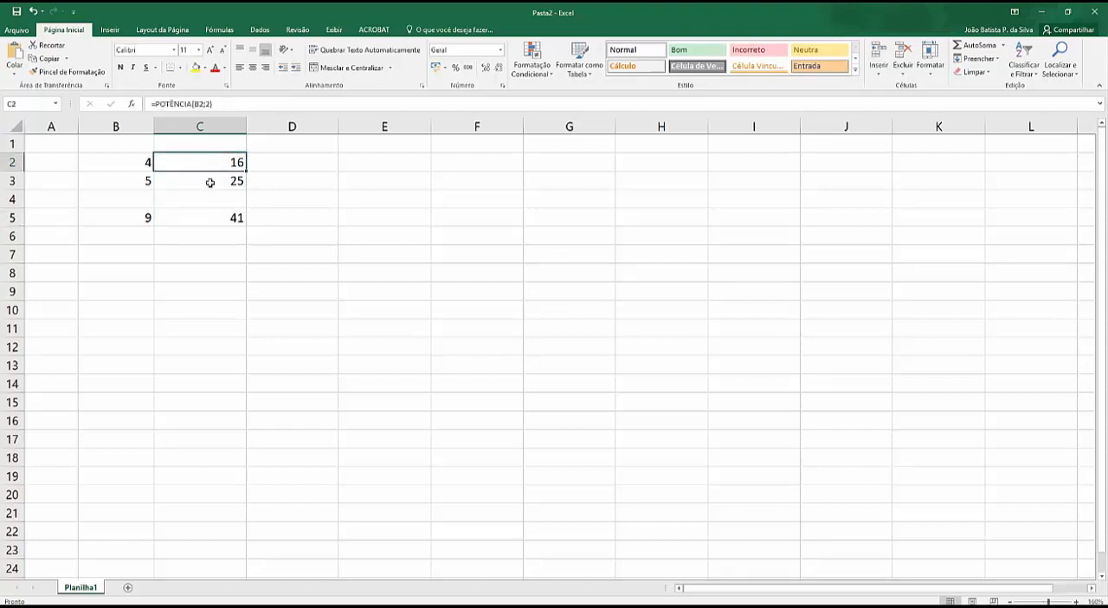
{"action": "left_click", "coordinate": [204, 220]}
Step: Label cell E2 "somaquad" and compute the sum of squares by entering =somaquad(B2:B3) in cell E3
{"action": "left_click", "coordinate": [363, 166]}
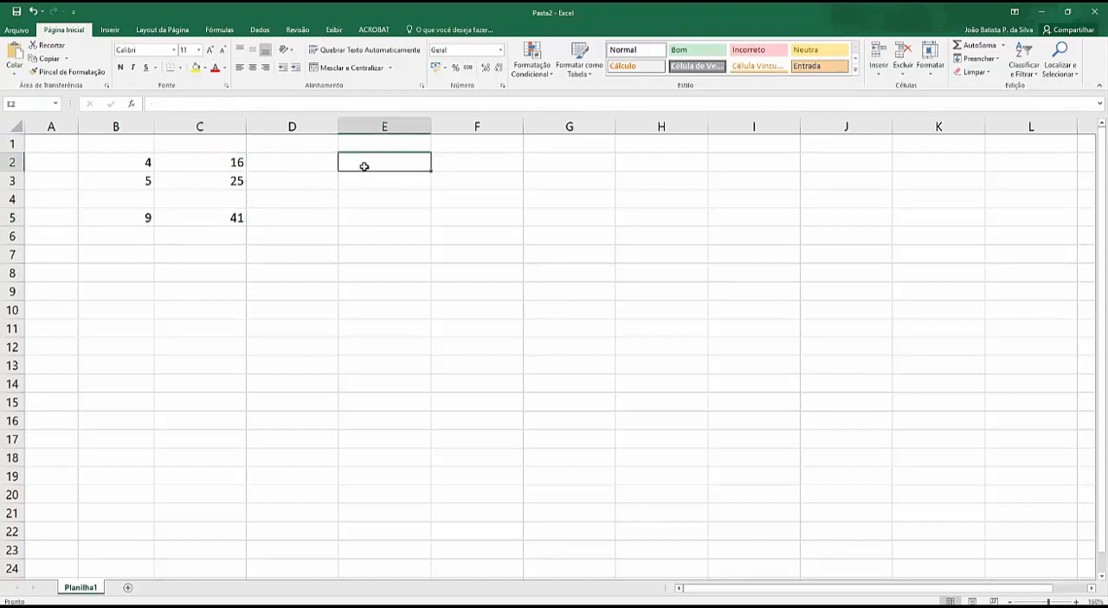
{"action": "type", "text": "somaquad"}
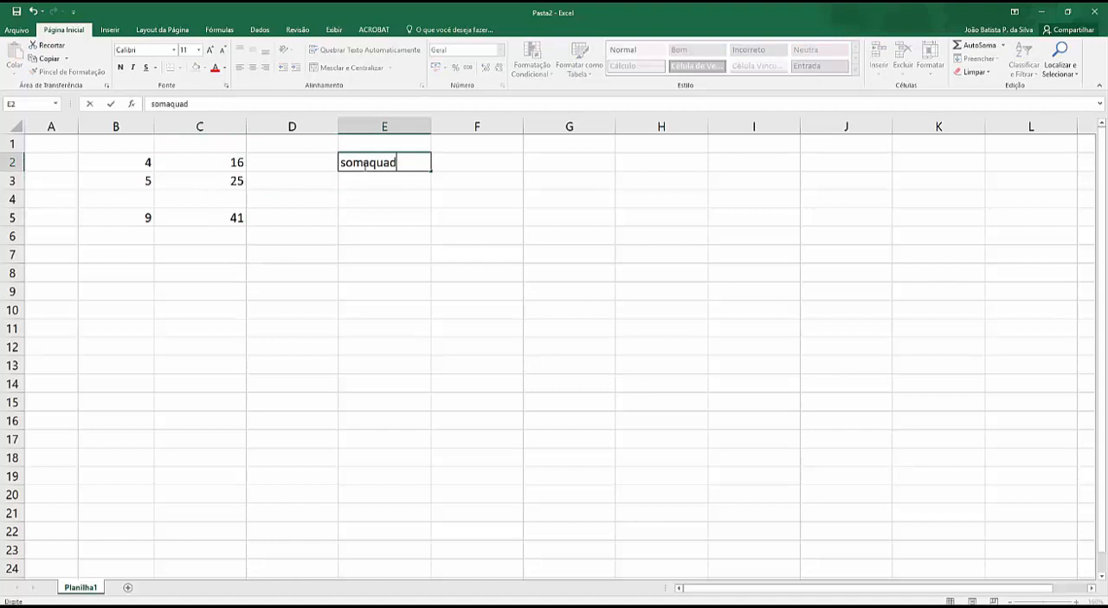
{"action": "key", "text": "Return"}
{"action": "type", "text": "=som"}
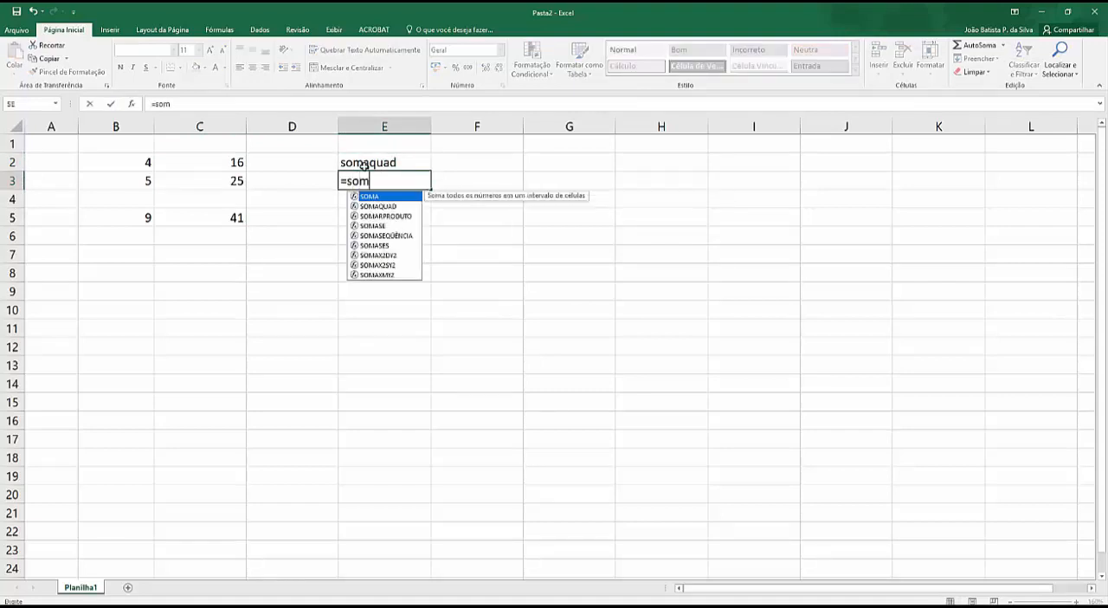
{"action": "type", "text": "aquad("}
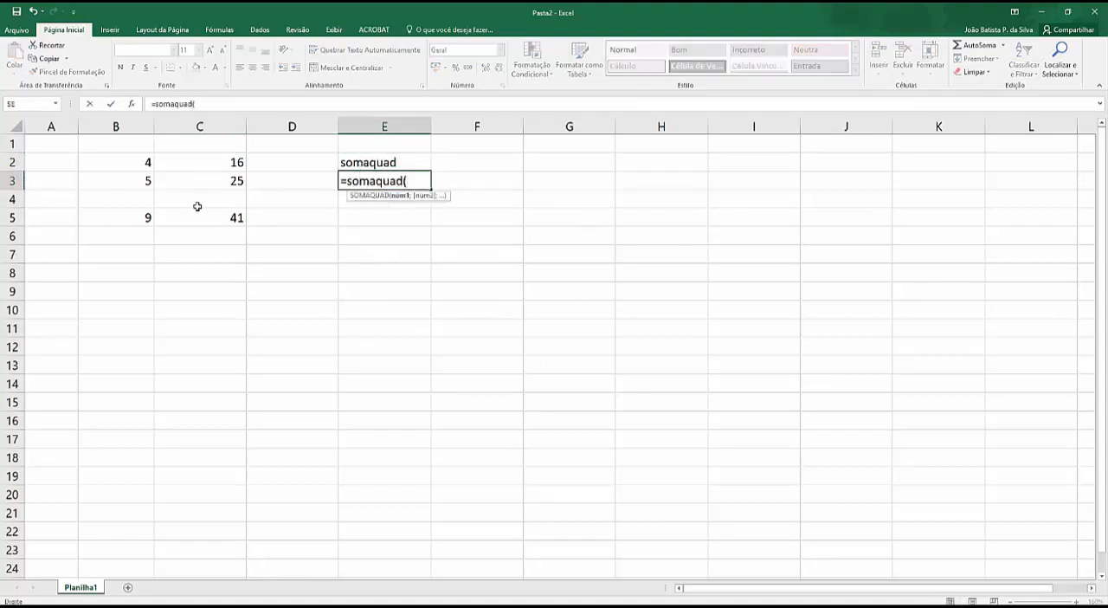
{"action": "left_click_drag", "start_coordinate": [130, 163], "coordinate": [132, 179]}
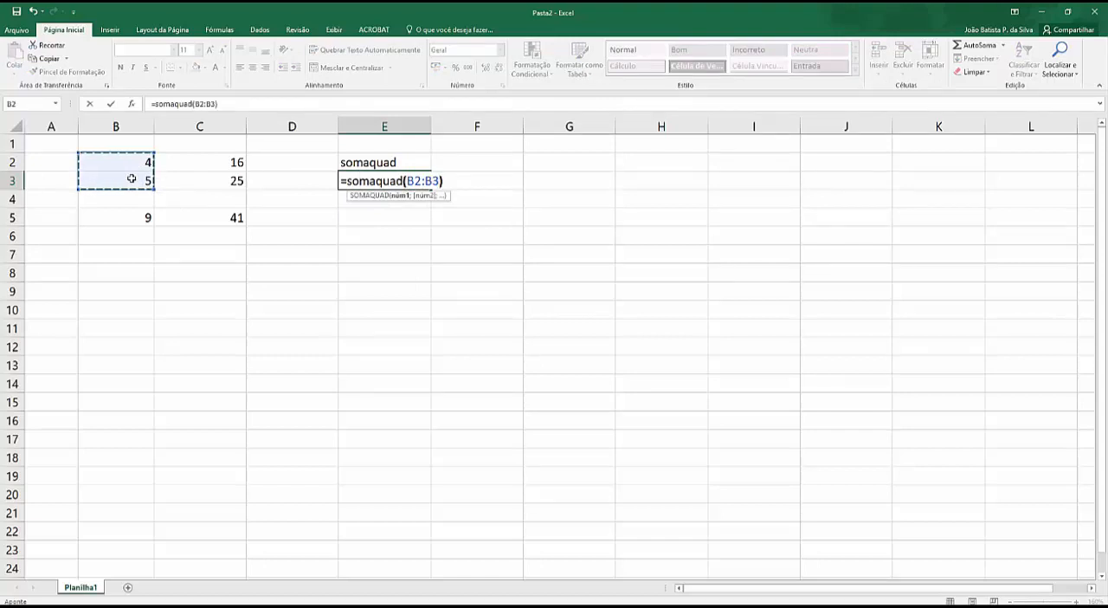
{"action": "key", "text": "Return"}
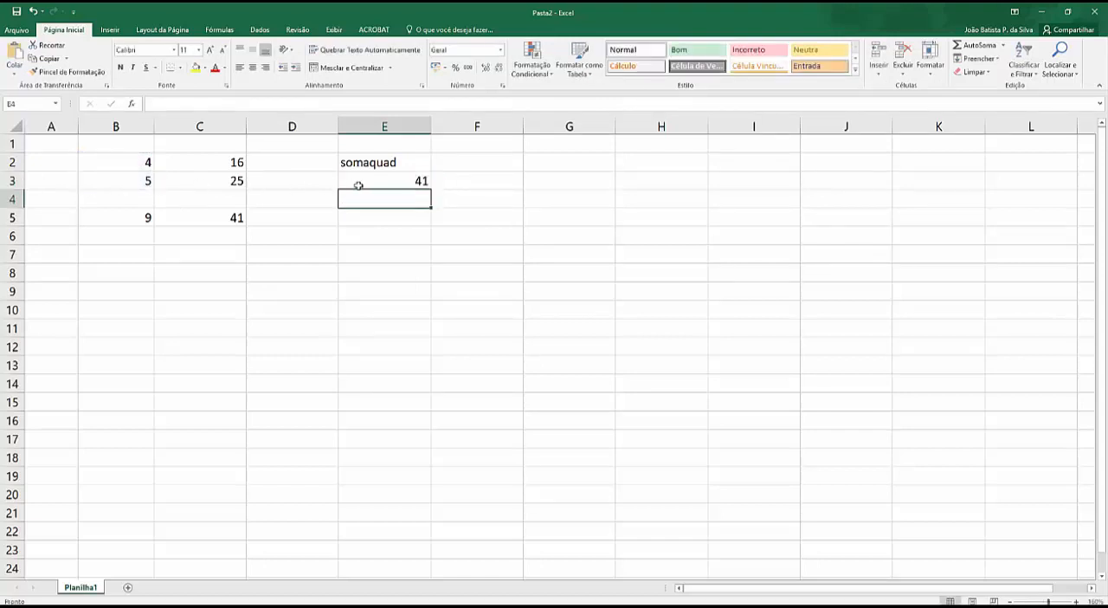
{"action": "left_click", "coordinate": [384, 166]}
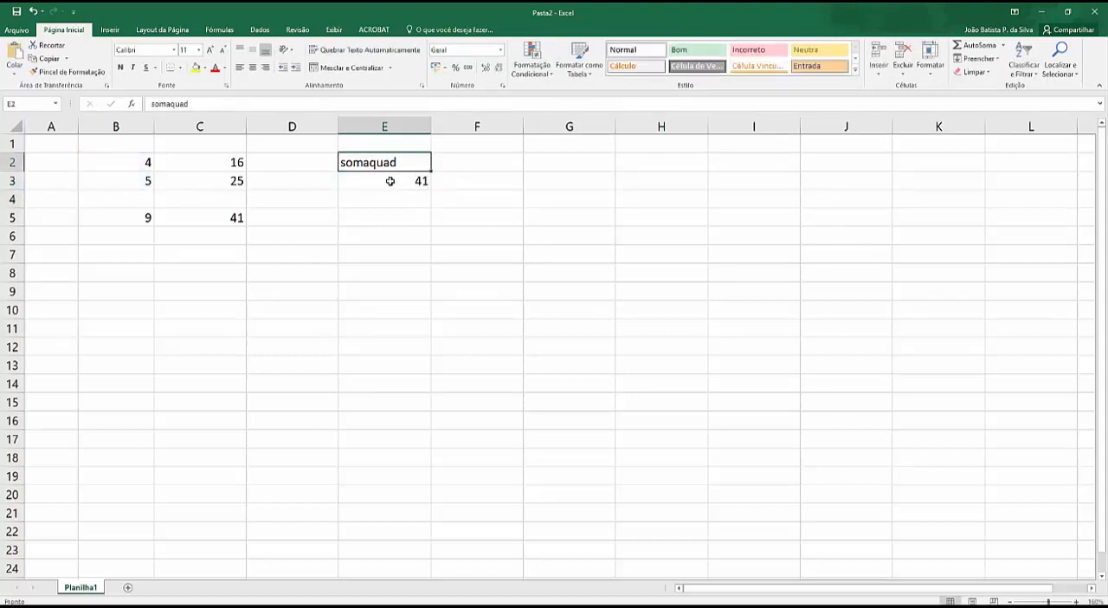
{"action": "left_click", "coordinate": [386, 179]}
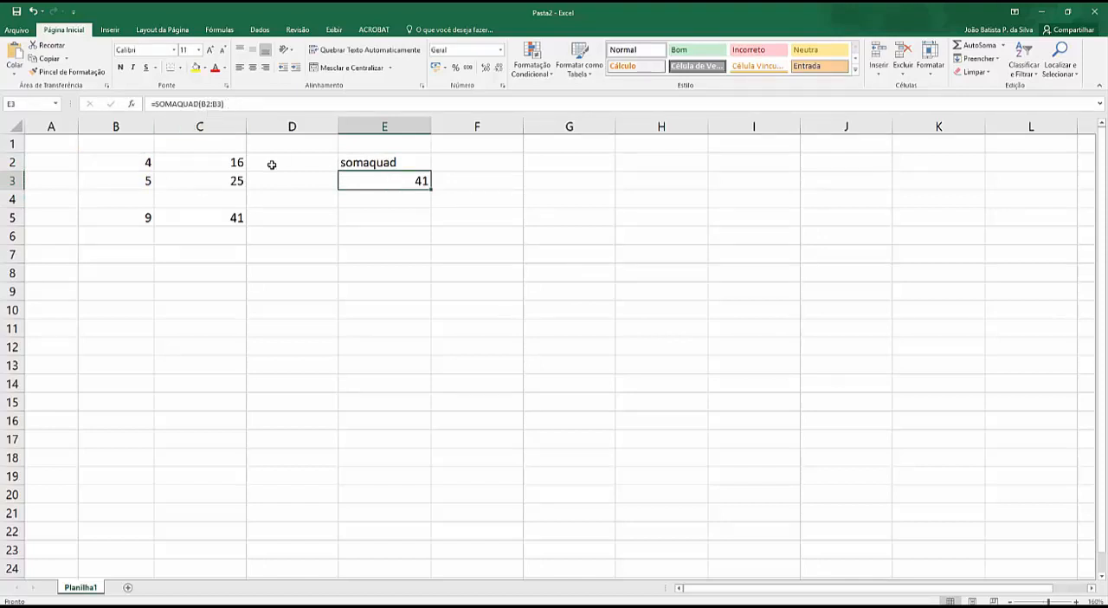
Step: Narrow columns B, C, D and E to fit their short contents more closely
{"action": "left_click_drag", "start_coordinate": [334, 128], "coordinate": [194, 127]}
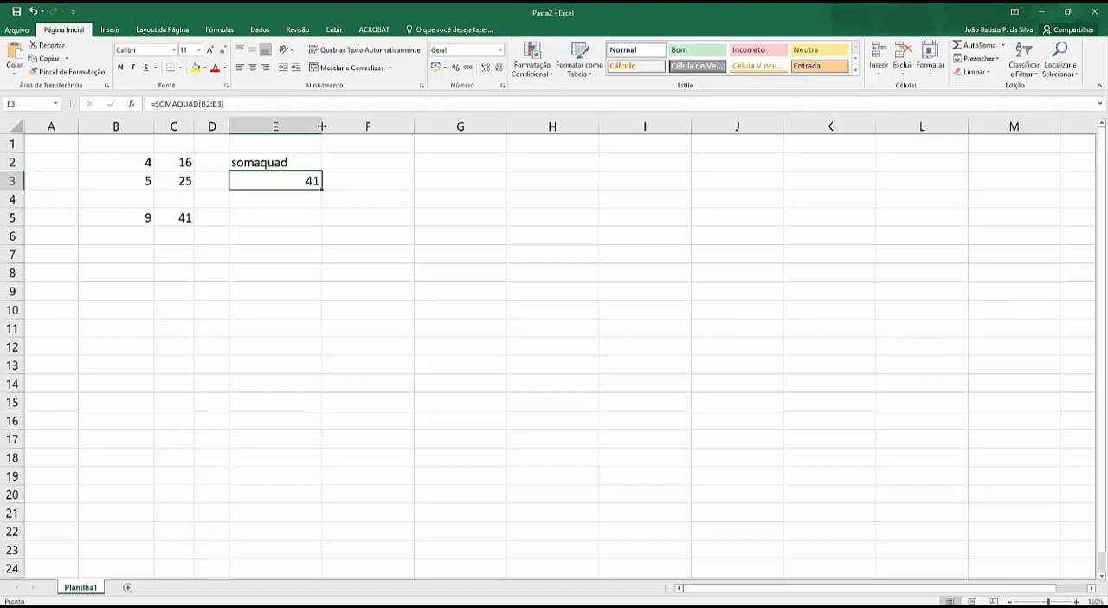
{"action": "left_click_drag", "start_coordinate": [321, 126], "coordinate": [300, 127]}
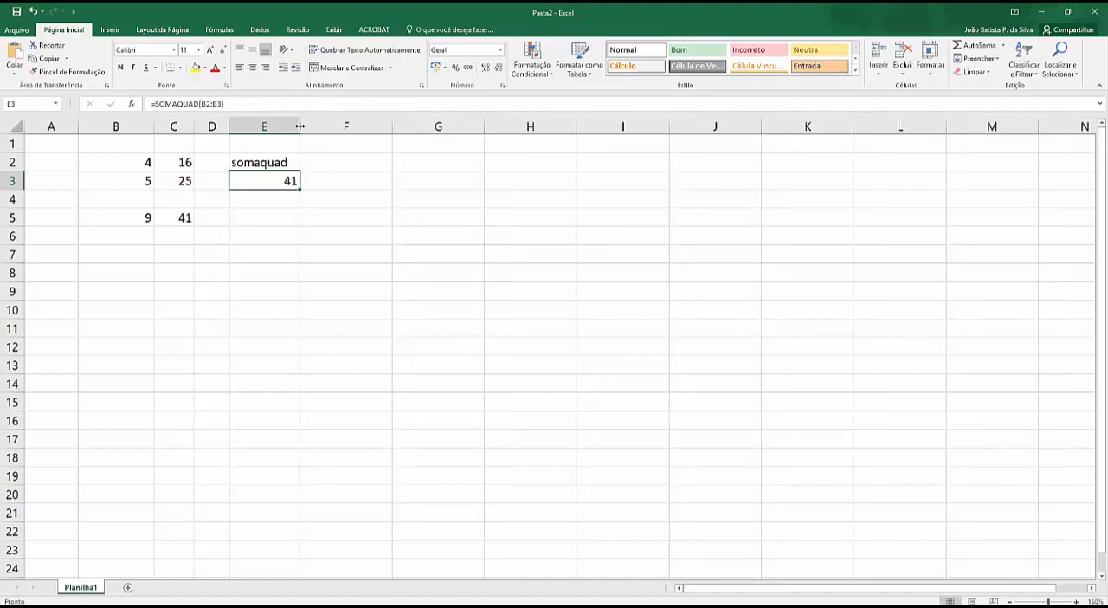
{"action": "left_click", "coordinate": [335, 200]}
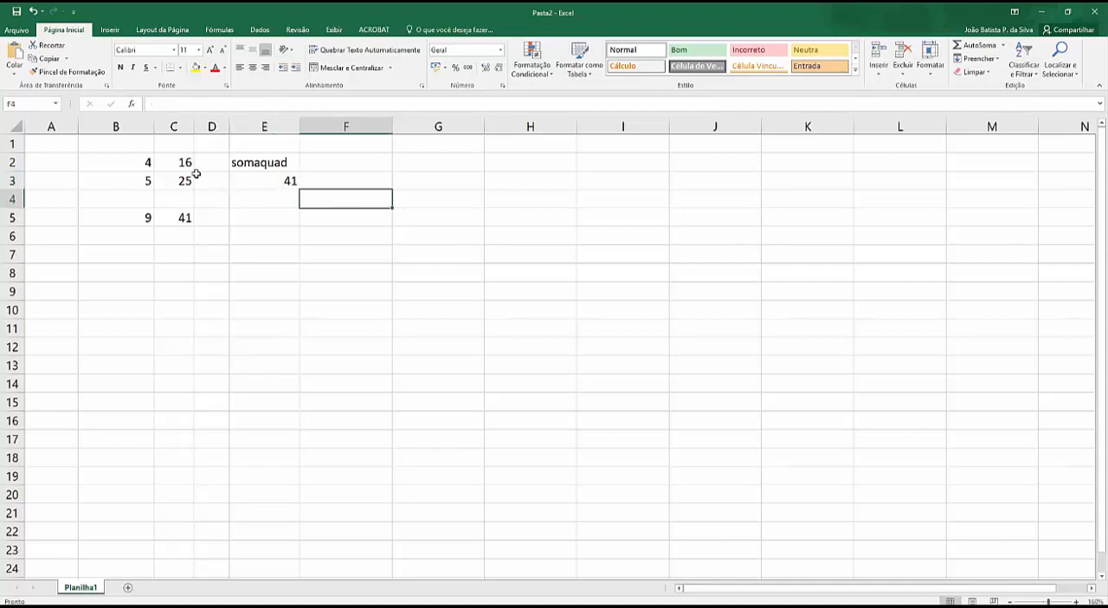
{"action": "mouse_move", "coordinate": [154, 126]}
{"action": "left_mouse_down"}
{"action": "mouse_move", "coordinate": [98, 126]}
{"action": "mouse_move", "coordinate": [144, 126]}
{"action": "left_mouse_up"}
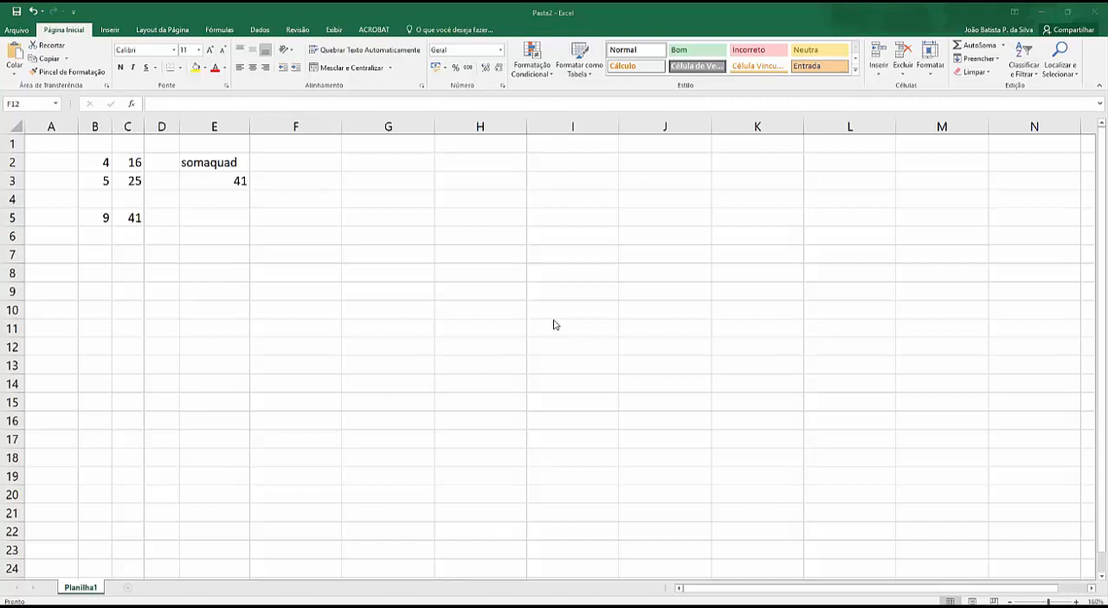
Step: Paste the copied right-triangle picture into the worksheet and place it over columns H to K, starting at row 2
{"action": "key", "text": "alt+Tab"}
{"action": "key", "text": "ctrl+v"}
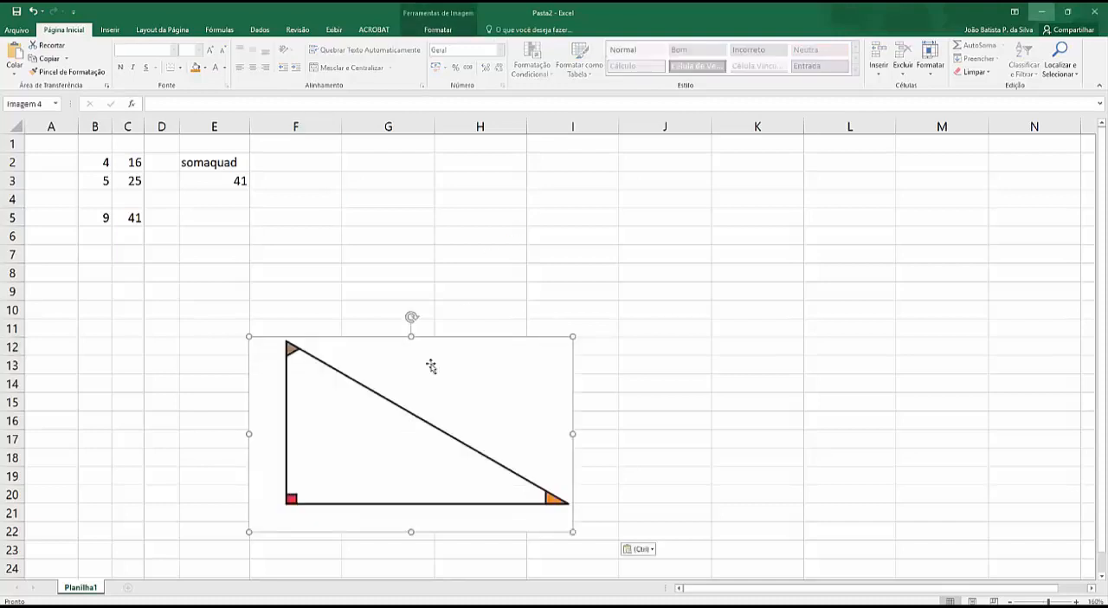
{"action": "left_click_drag", "start_coordinate": [430, 366], "coordinate": [632, 195]}
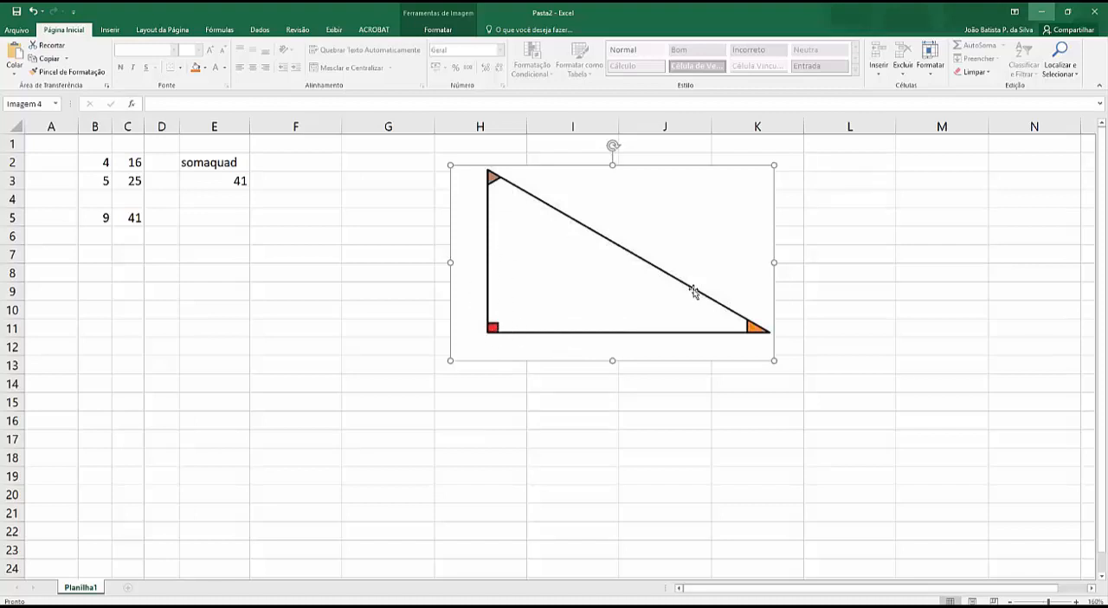
Step: Label cell D6 "c1" and enter the first leg's length, 3, in cell E6
{"action": "left_click", "coordinate": [162, 236]}
{"action": "type", "text": "c1"}
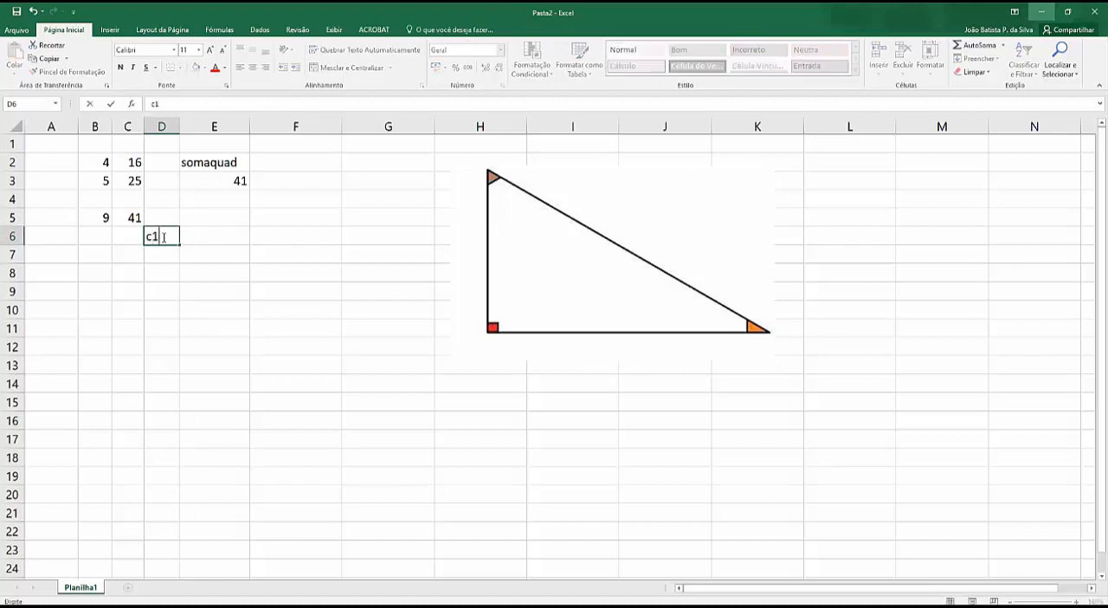
{"action": "key", "text": "Tab"}
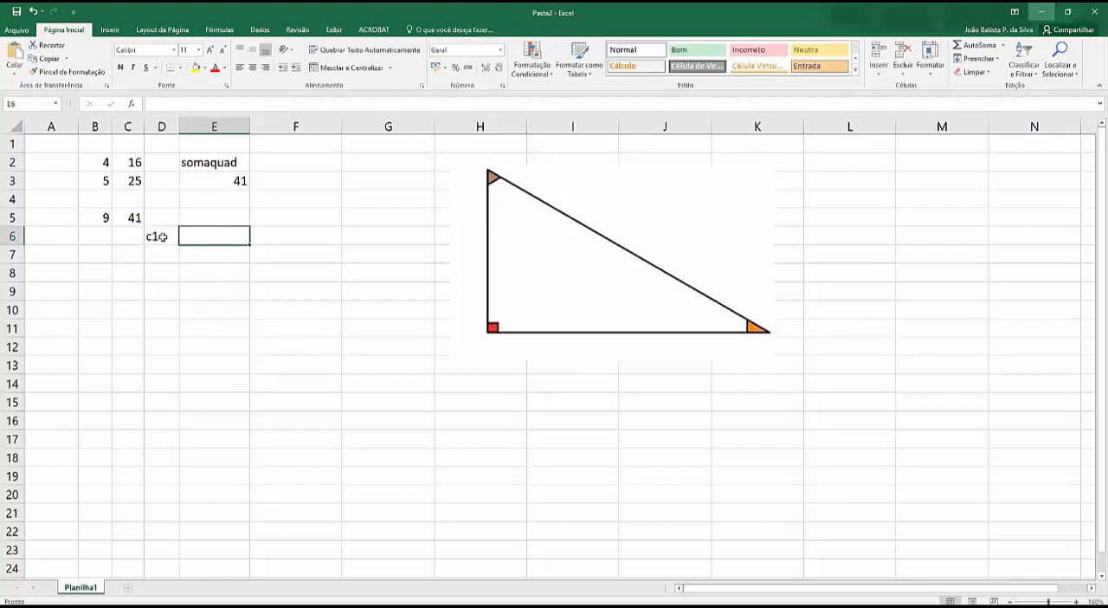
{"action": "type", "text": "3"}
{"action": "key", "text": "Down"}
{"action": "key", "text": "Left"}
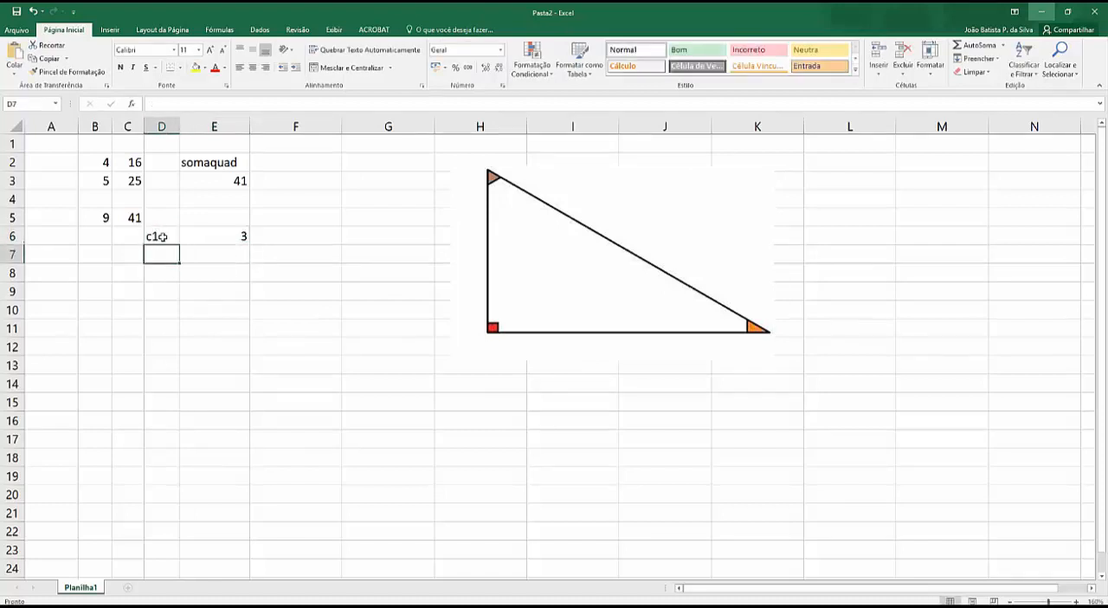
Step: Label cell D7 "c2" and enter the second leg's length, 4, in cell E7
{"action": "type", "text": "2"}
{"action": "key", "text": "Tab"}
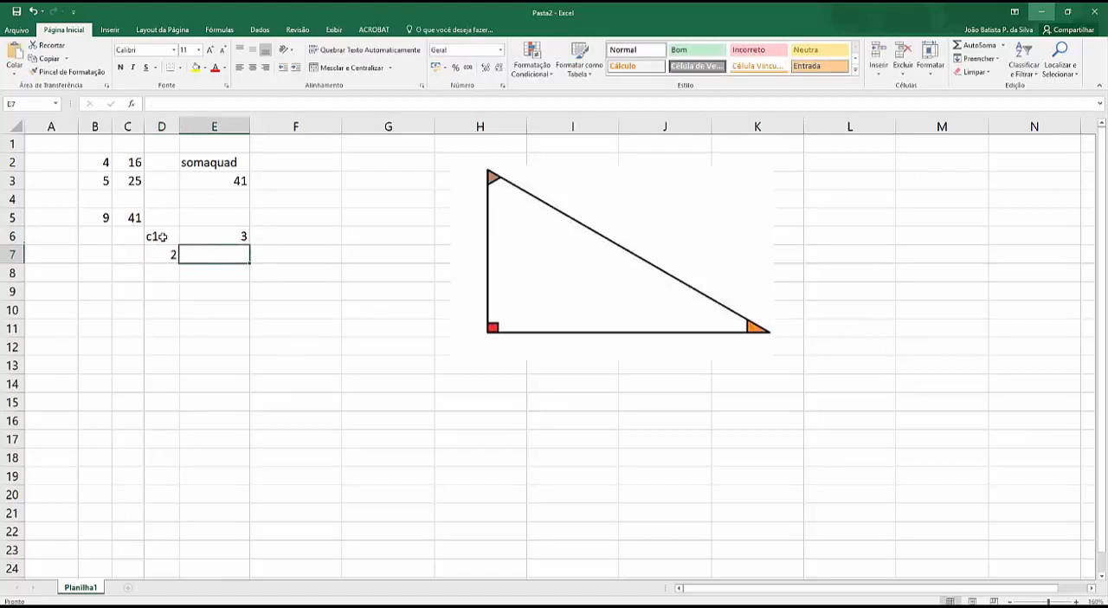
{"action": "key", "text": "Left"}
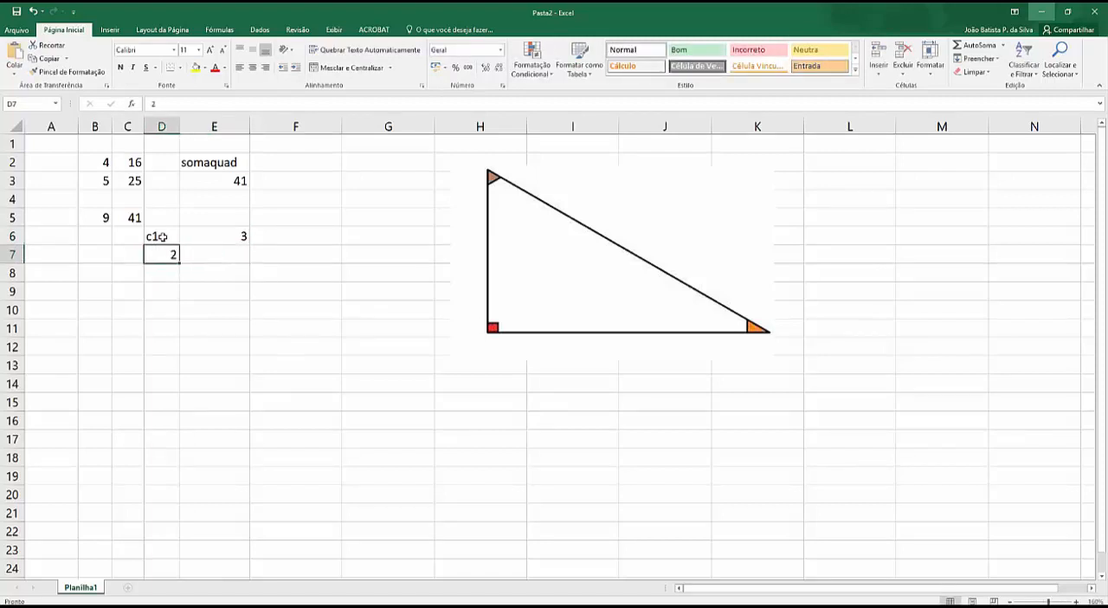
{"action": "type", "text": "c2"}
{"action": "key", "text": "Tab"}
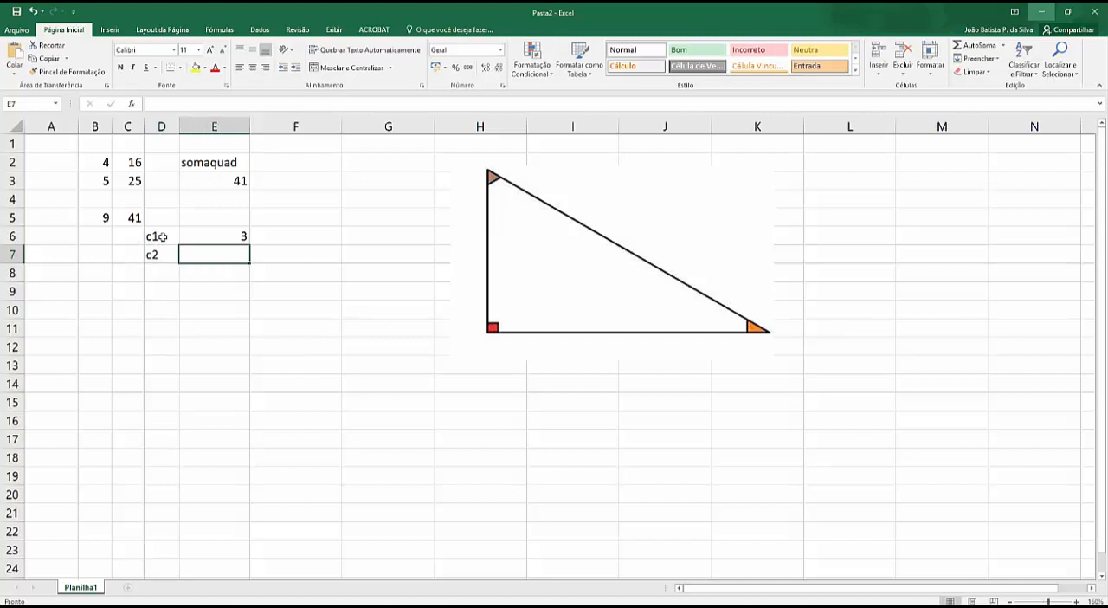
{"action": "type", "text": "4"}
{"action": "key", "text": "Return"}
{"action": "key", "text": "Left"}
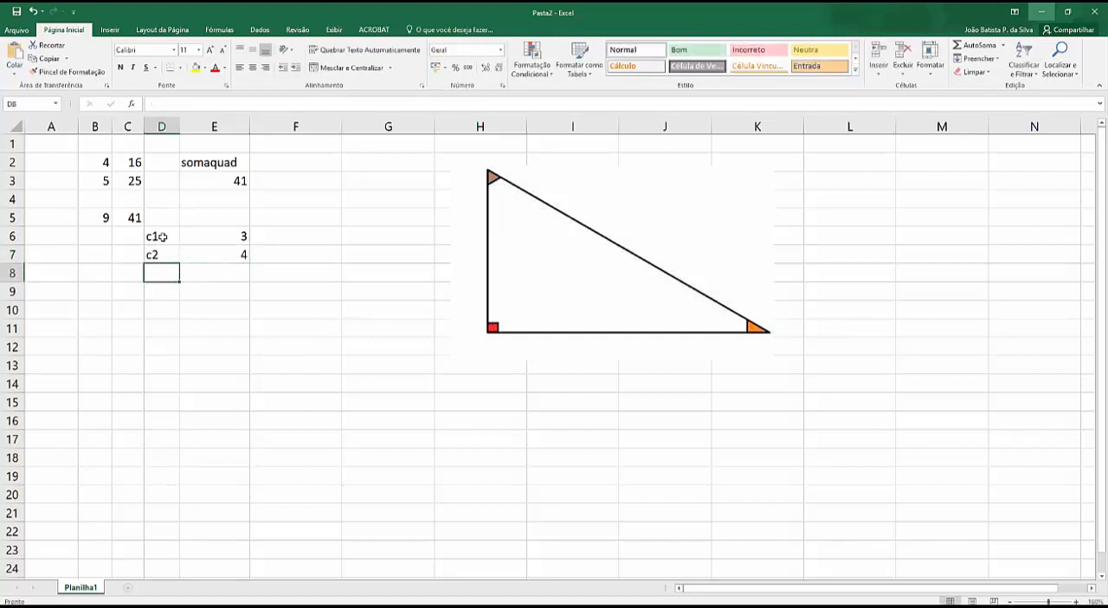
Step: Label cell D8 "h" and compute the legs' sum of squares by entering =somaquad(E6:E7) in cell E8
{"action": "type", "text": "h"}
{"action": "key", "text": "Tab"}
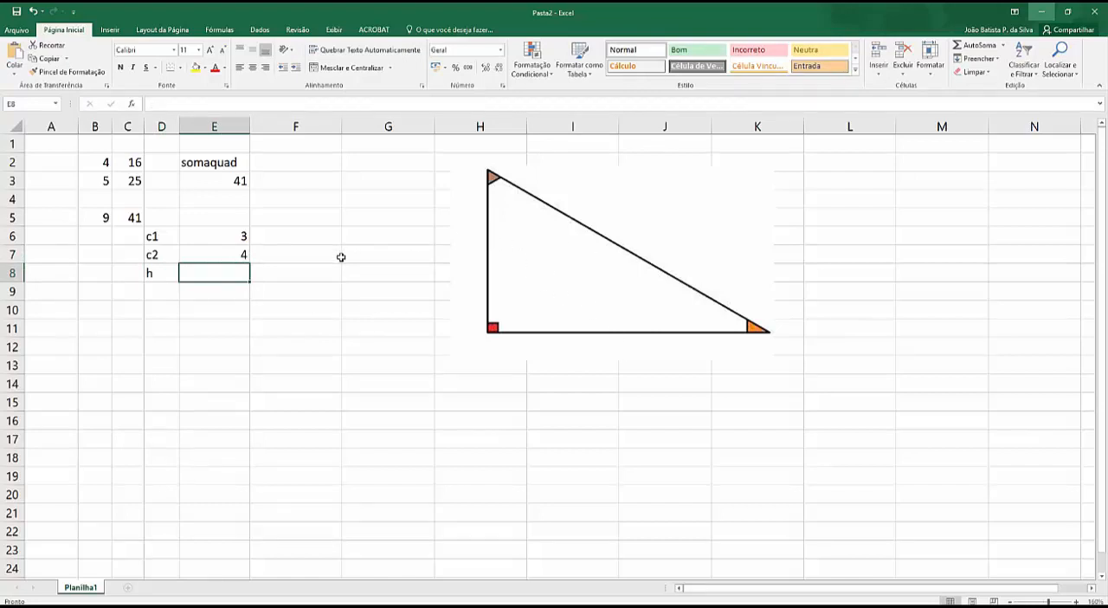
{"action": "type", "text": "=somaquad"}
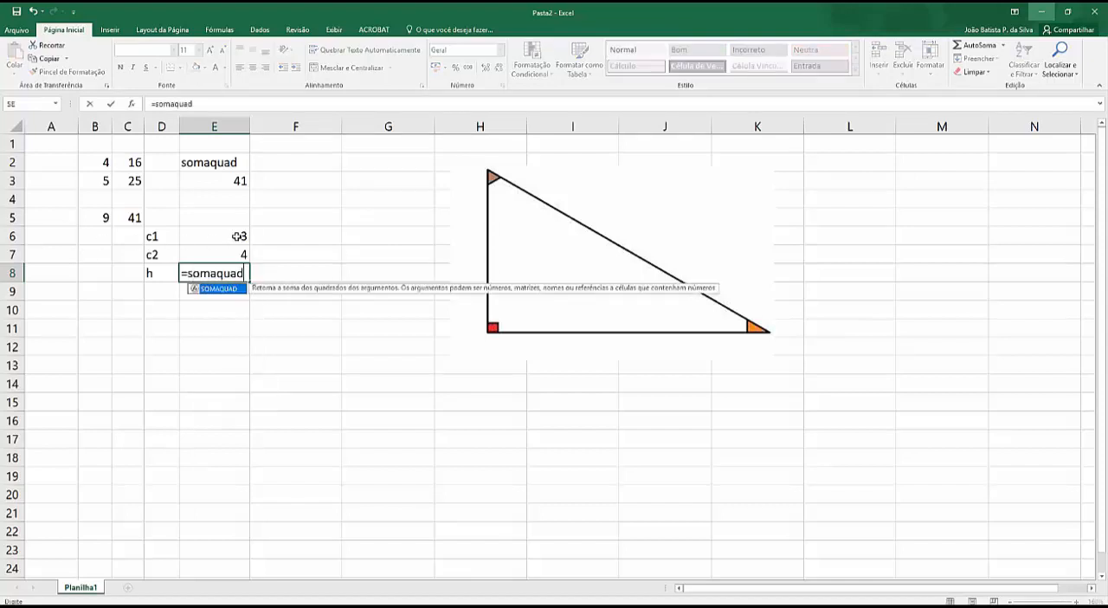
{"action": "left_click_drag", "start_coordinate": [237, 237], "coordinate": [237, 252]}
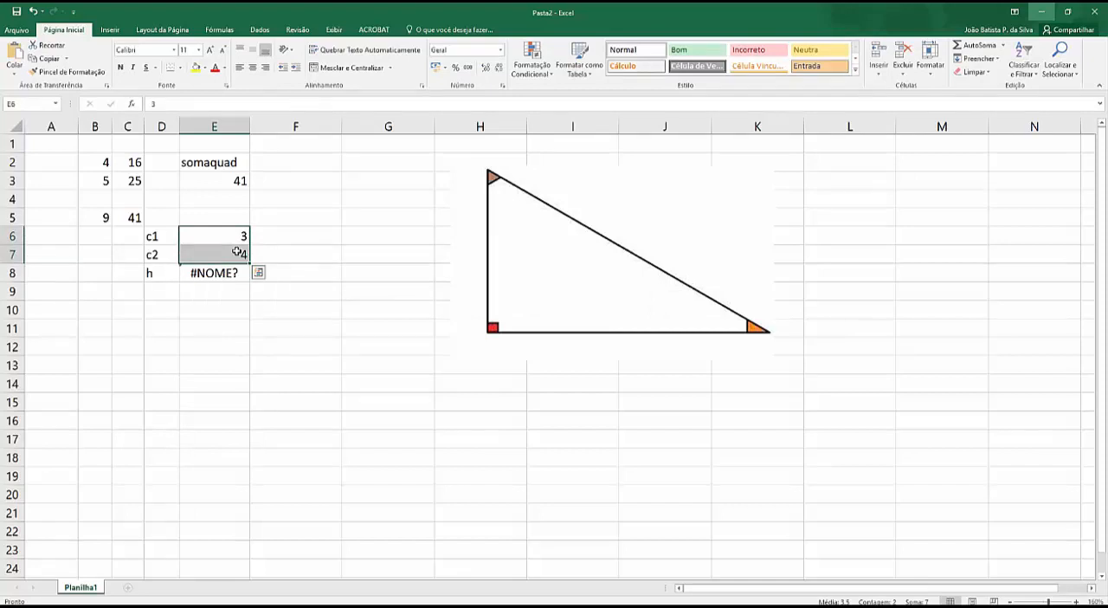
{"action": "left_click", "coordinate": [236, 274]}
{"action": "left_click", "coordinate": [206, 102]}
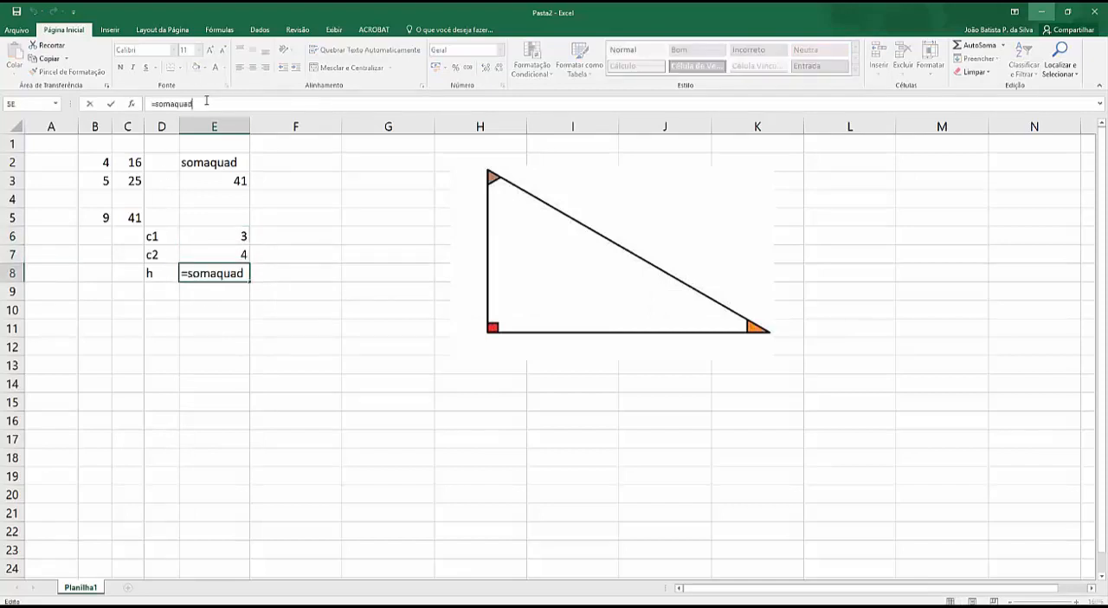
{"action": "type", "text": "("}
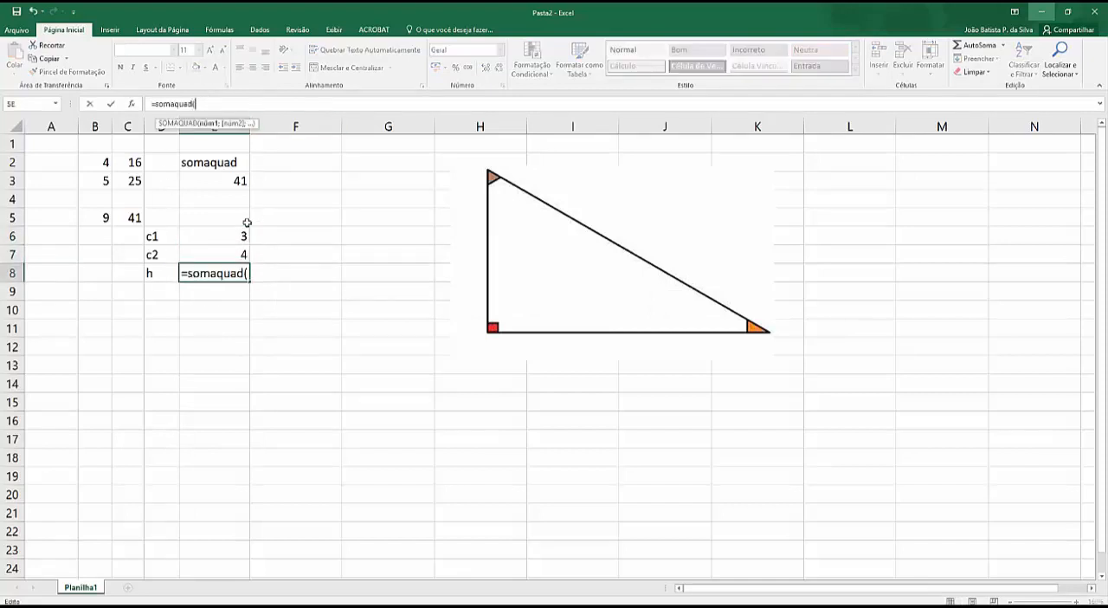
{"action": "left_click_drag", "start_coordinate": [231, 231], "coordinate": [228, 248]}
{"action": "type", "text": ")"}
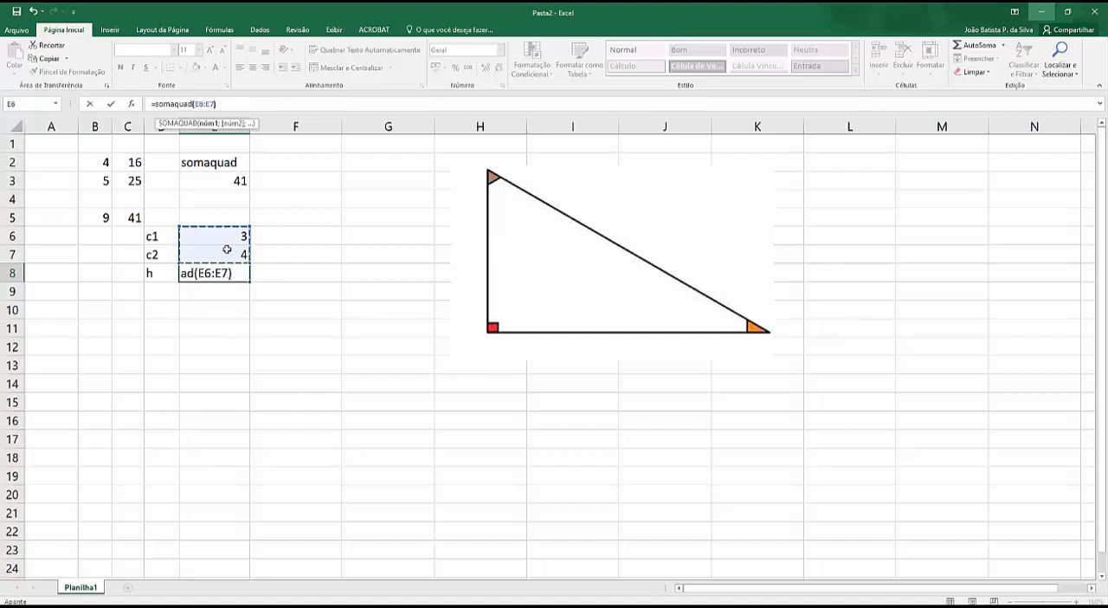
{"action": "key", "text": "Return"}
Step: Wrap the formula in cell E8 in the square-root function so it reads =raiz(SOMAQUAD(E6:E7))
{"action": "left_click", "coordinate": [228, 271]}
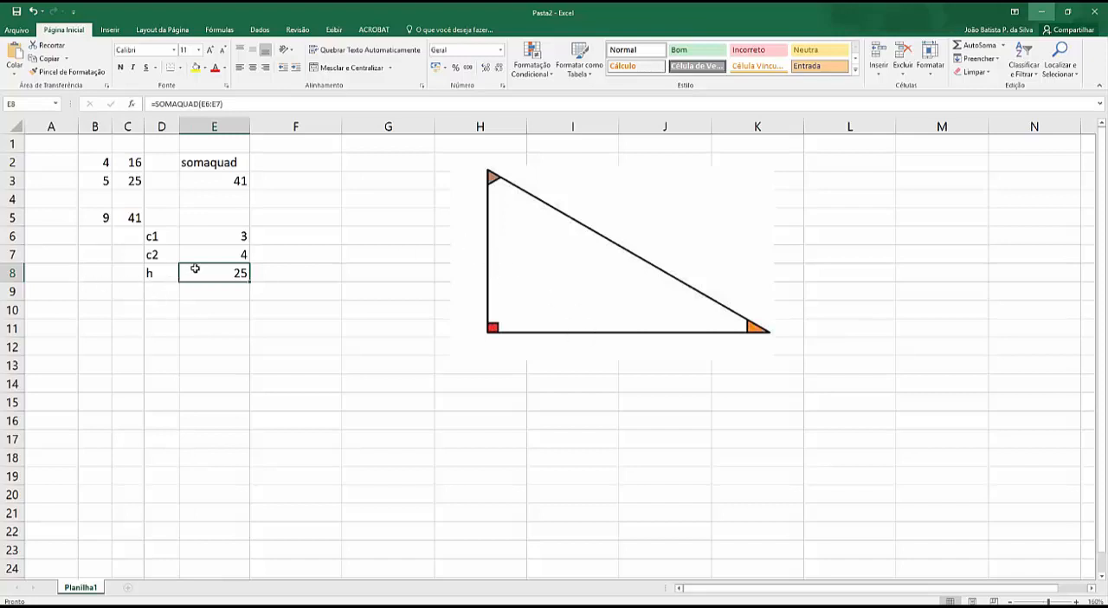
{"action": "left_click", "coordinate": [157, 103]}
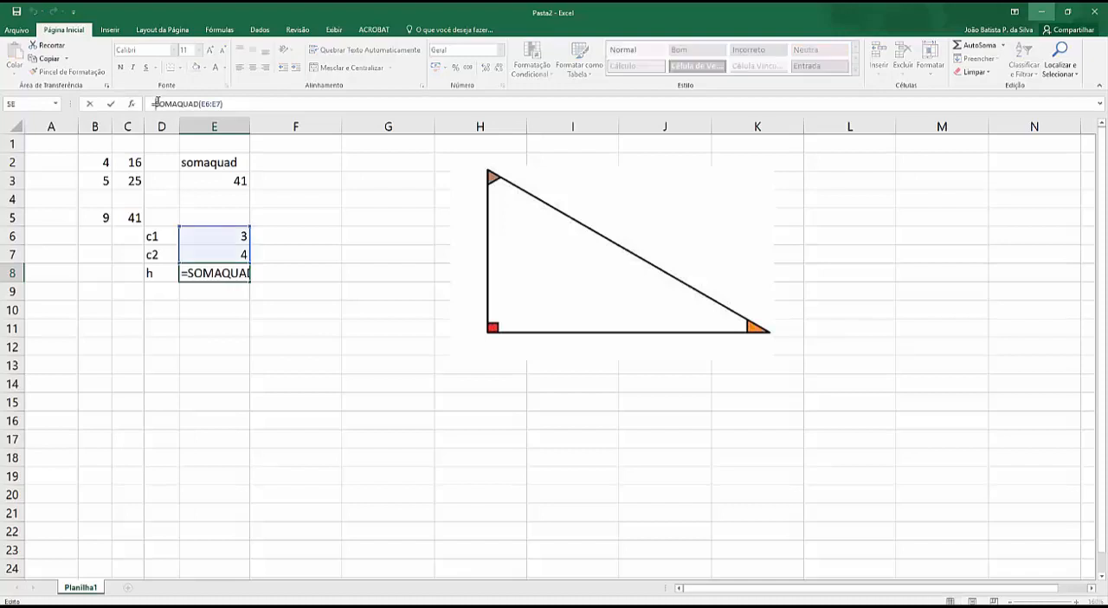
{"action": "type", "text": "raiz"}
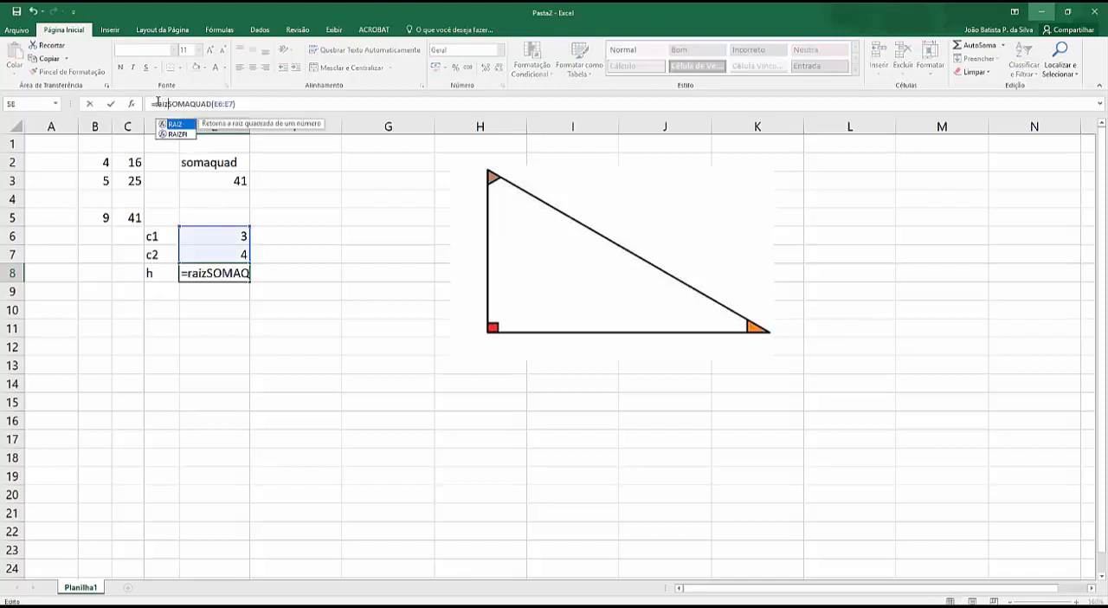
{"action": "type", "text": "("}
{"action": "key", "text": "End"}
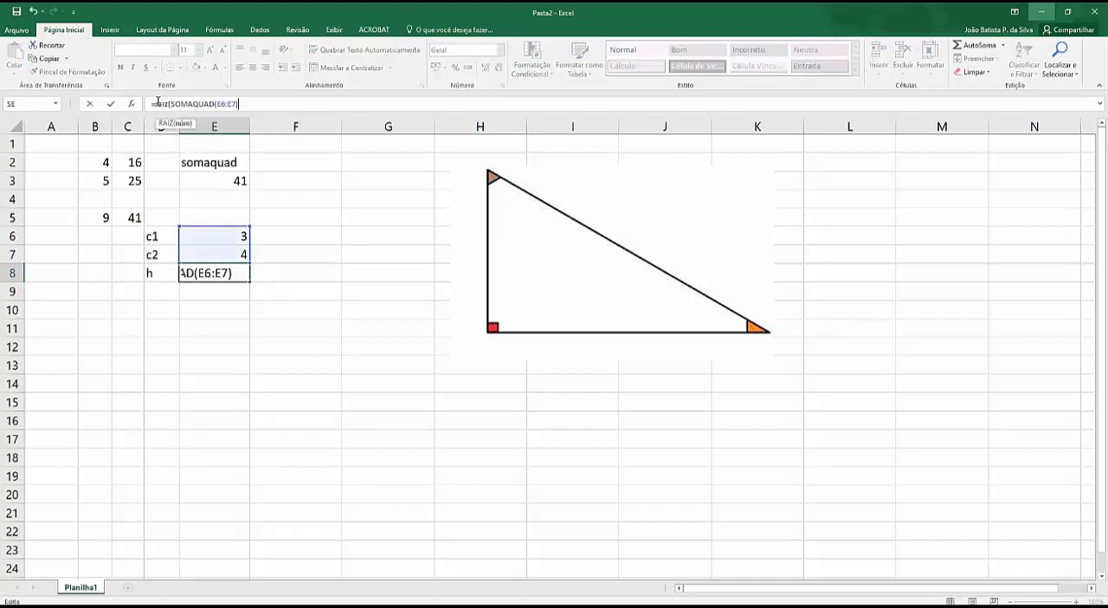
{"action": "type", "text": ")"}
{"action": "key", "text": "Return"}
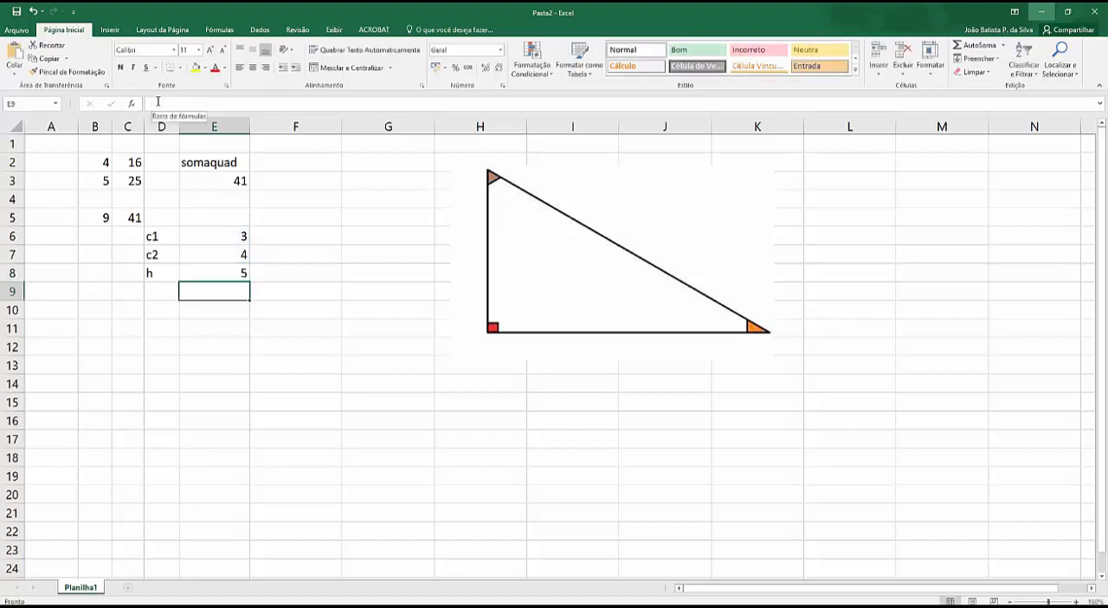
Step: Change the c1 leg's length in cell E6 to 7
{"action": "left_click", "coordinate": [223, 234]}
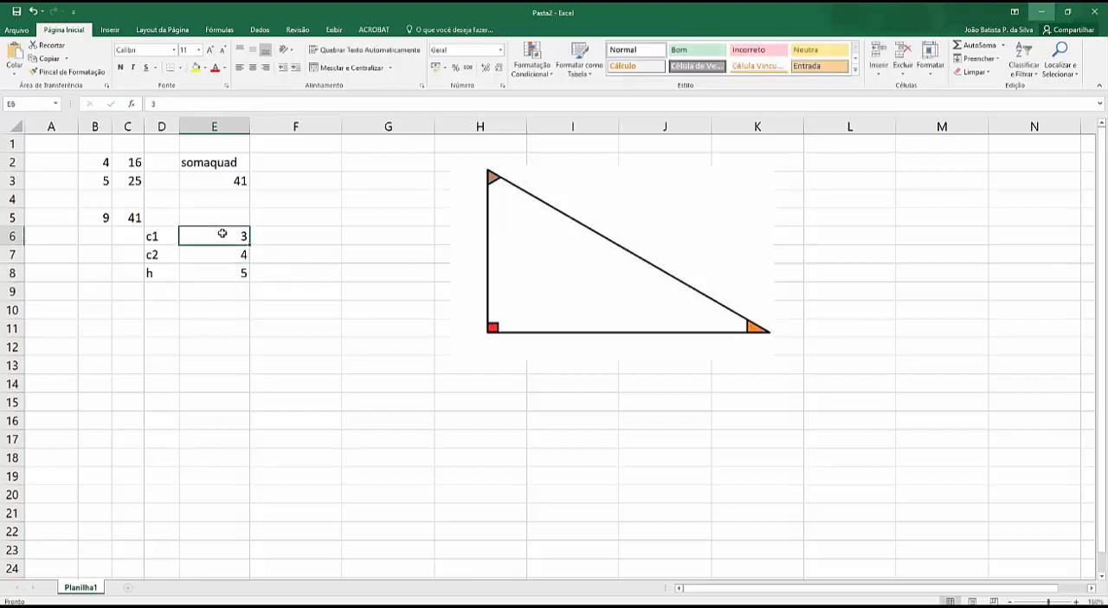
{"action": "type", "text": "7"}
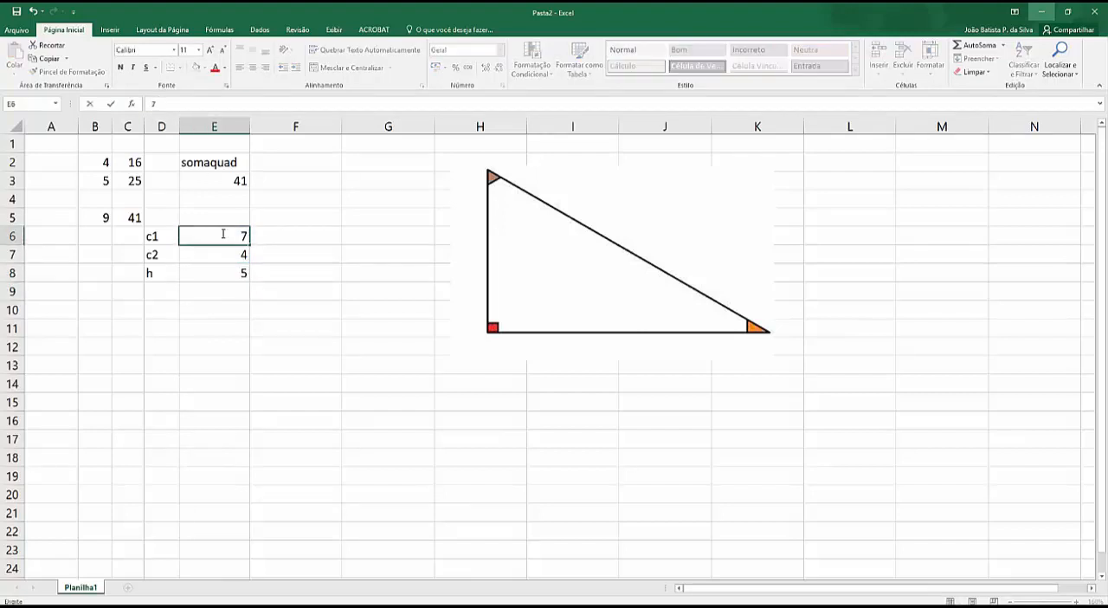
{"action": "key", "text": "Return"}
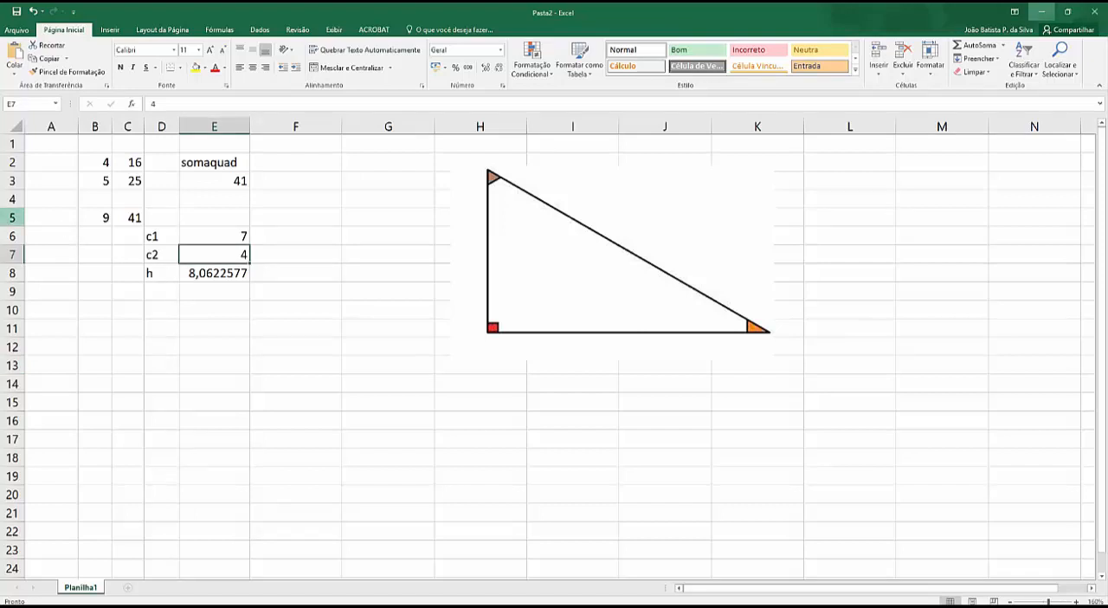
Step: Clear the contents of cells B2:G11 and delete the right-triangle picture from the worksheet
{"action": "left_click", "coordinate": [1041, 12]}
{"action": "left_click_drag", "start_coordinate": [96, 161], "coordinate": [388, 335]}
{"action": "key", "text": "Delete"}
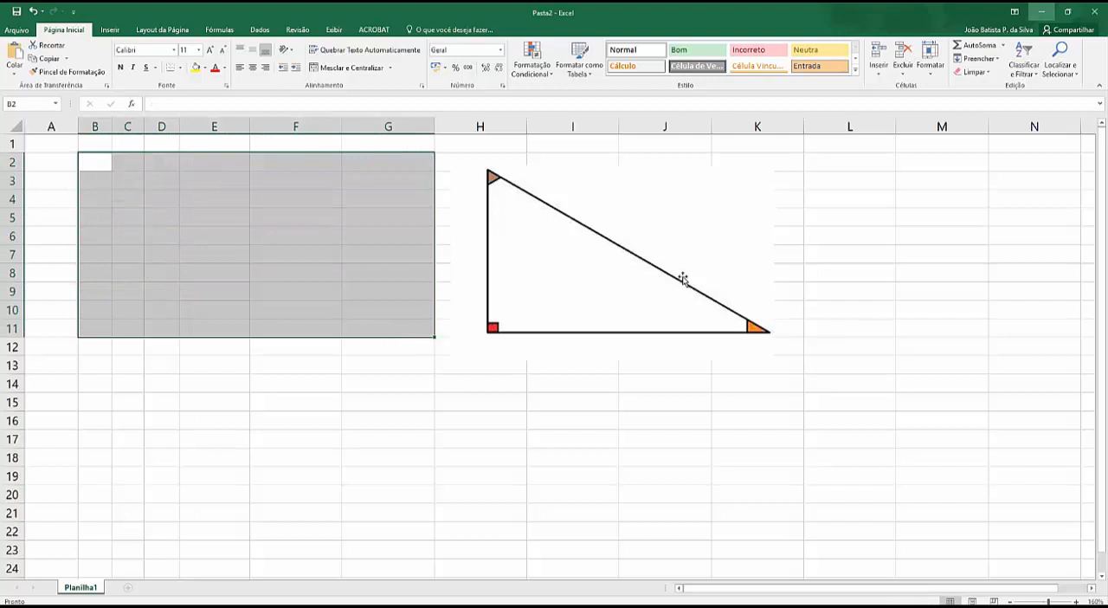
{"action": "left_click", "coordinate": [621, 276]}
{"action": "key", "text": "Delete"}
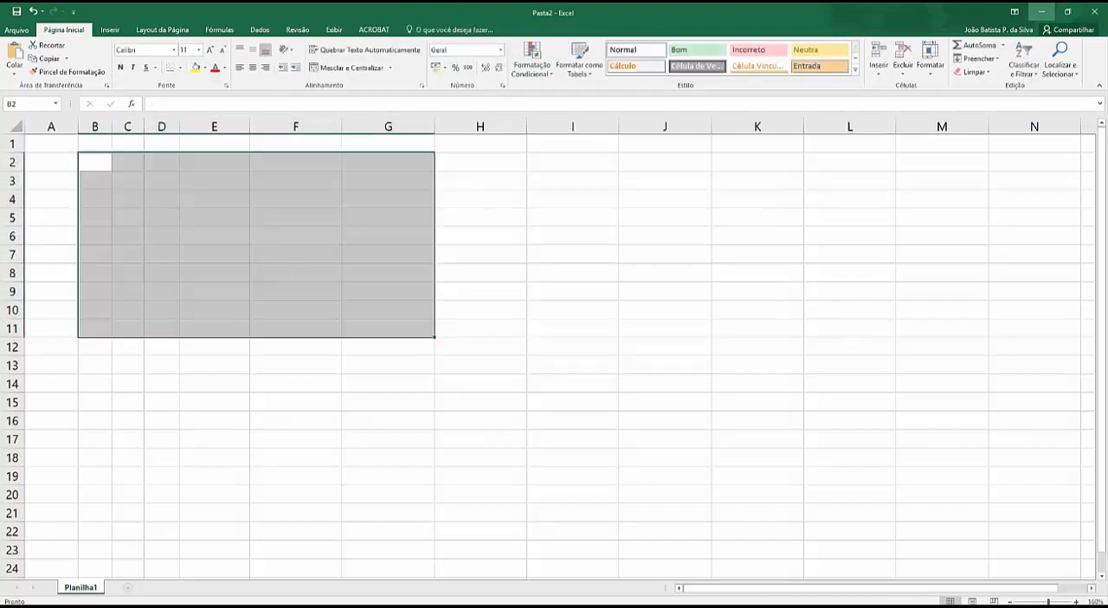
Step: Narrow the Conta, Valor and Quem pagou columns (B, C and D) of the bills table
{"action": "left_click", "coordinate": [1041, 12]}
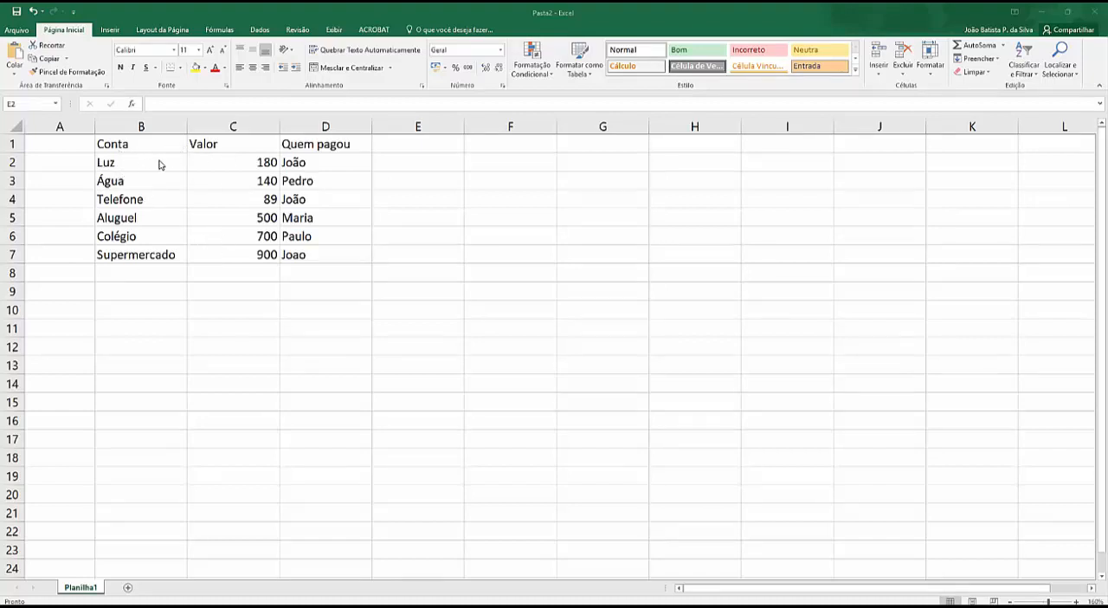
{"action": "left_click", "coordinate": [281, 123]}
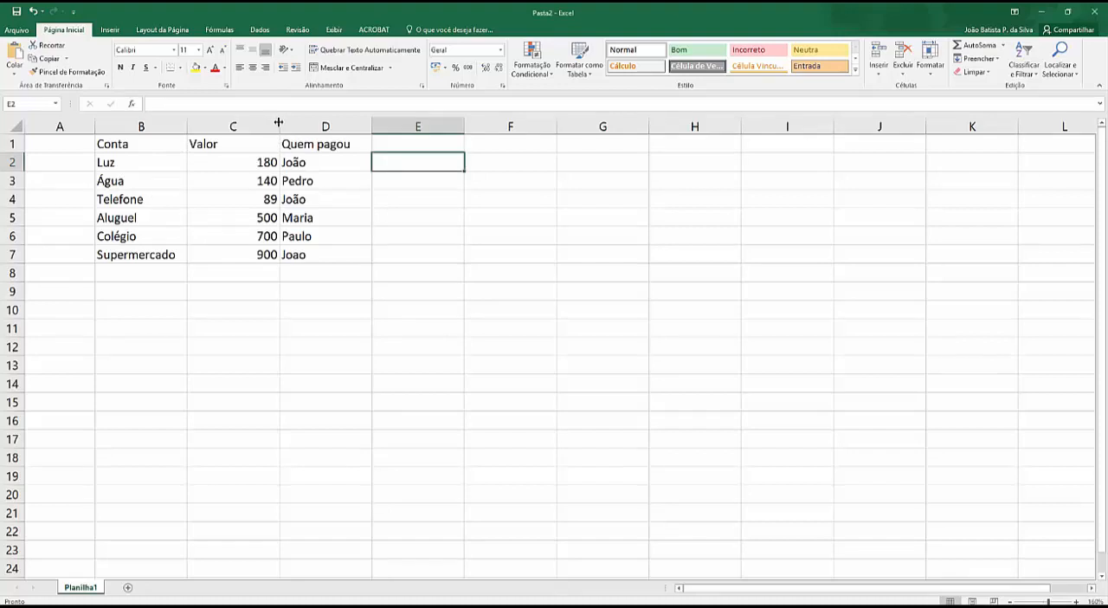
{"action": "left_click_drag", "start_coordinate": [281, 124], "coordinate": [235, 124]}
{"action": "left_click_drag", "start_coordinate": [325, 124], "coordinate": [311, 123]}
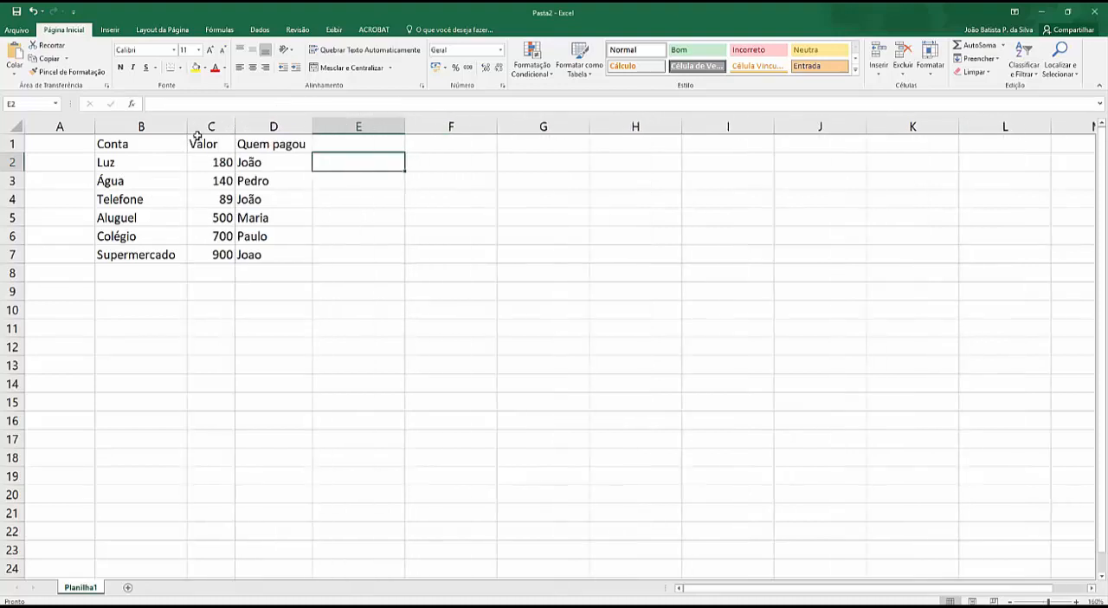
{"action": "left_click_drag", "start_coordinate": [187, 124], "coordinate": [173, 123]}
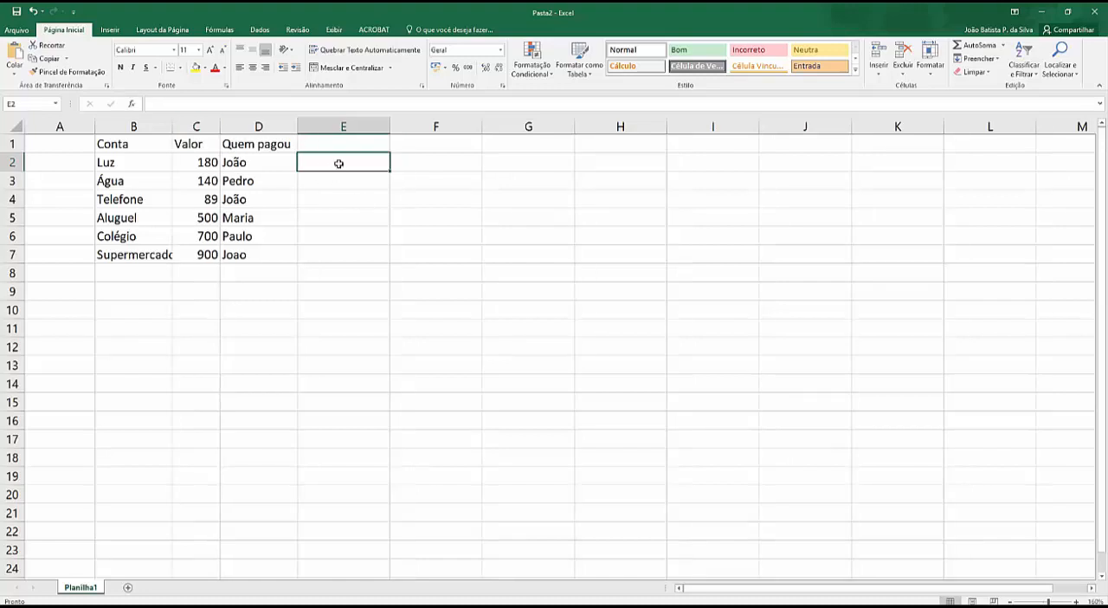
Step: Enter a heading in cell F1 reading "Total que o", the first name from cell D2, and "Pagou:"
{"action": "left_click", "coordinate": [413, 148]}
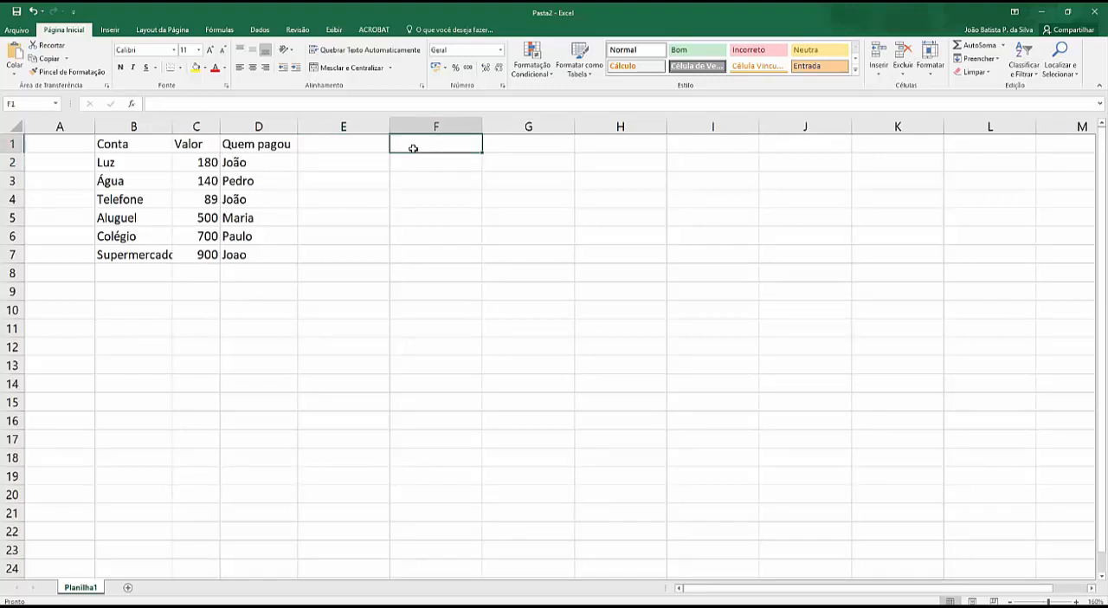
{"action": "type", "text": "Total"}
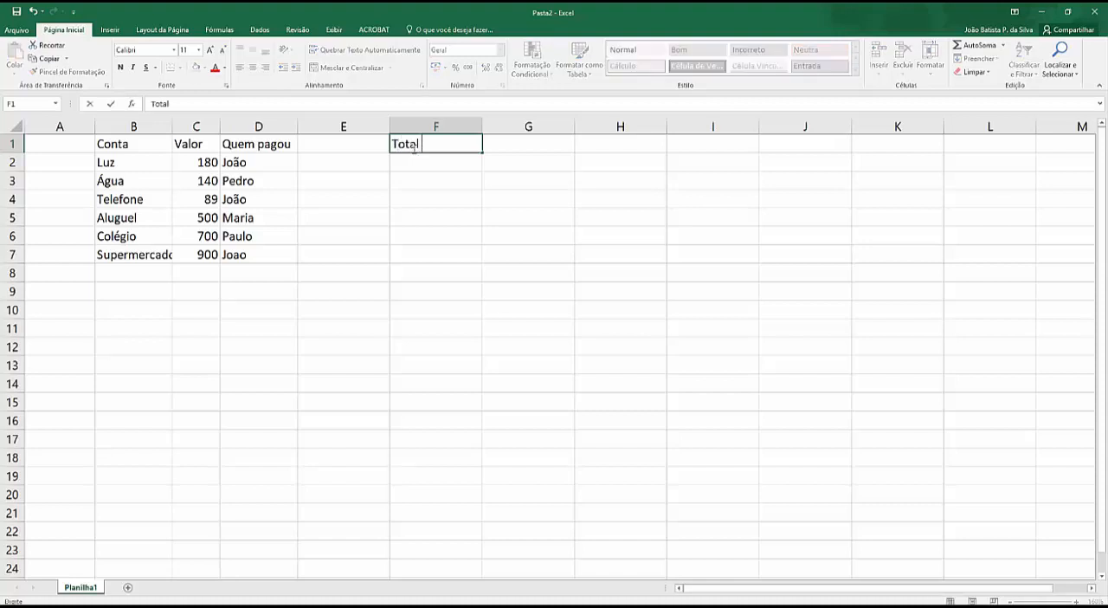
{"action": "type", "text": " que o João Pagou"}
{"action": "type", "text": ":"}
{"action": "key", "text": "Return"}
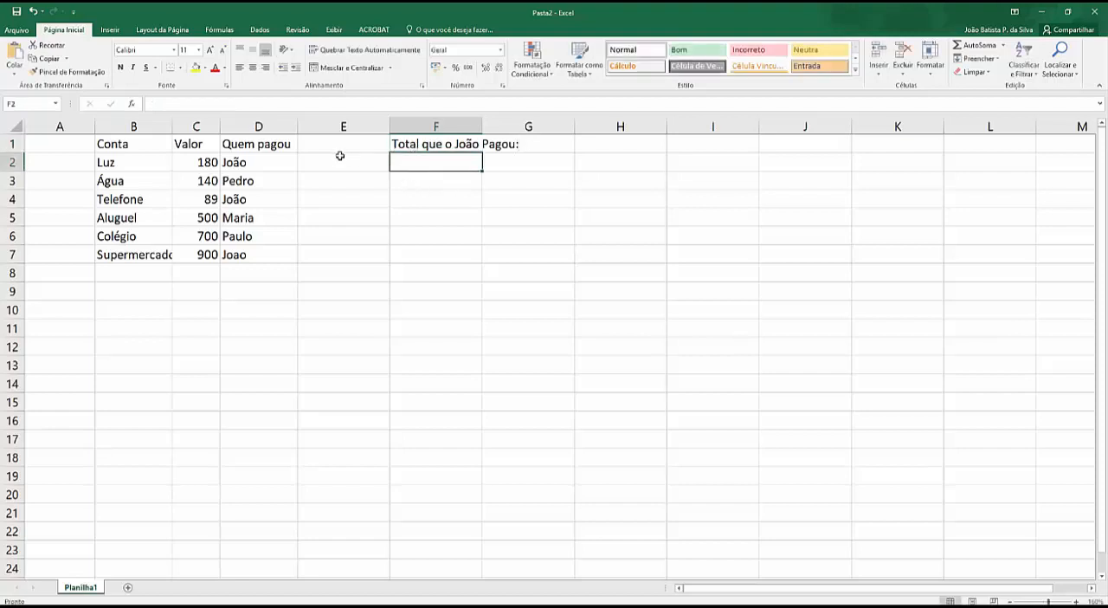
Step: Start inserting a function in cell F2, show the category Tudo, and search for "somase"
{"action": "left_click", "coordinate": [131, 103]}
{"action": "scroll", "coordinate": [511, 242], "scroll_direction": "down", "scroll_amount": 1}
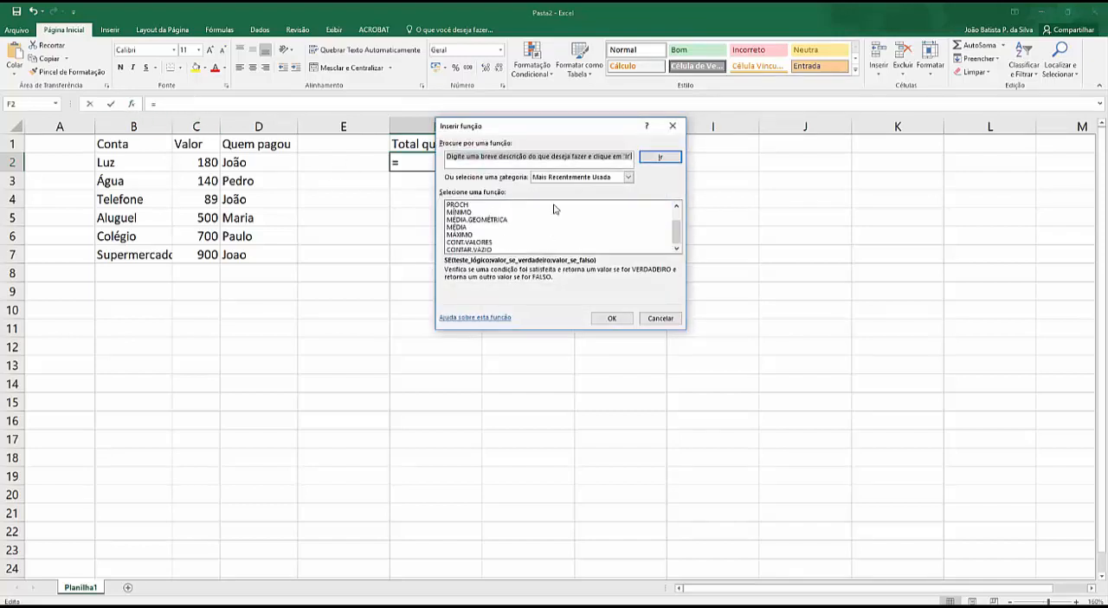
{"action": "scroll", "coordinate": [554, 208], "scroll_direction": "up", "scroll_amount": 1}
{"action": "left_click", "coordinate": [596, 178]}
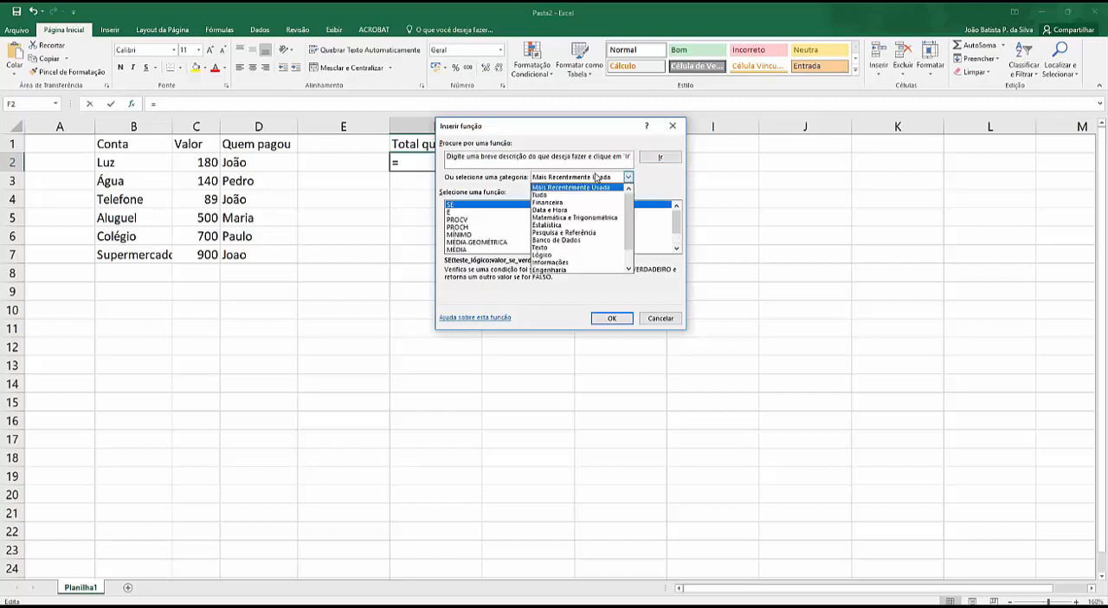
{"action": "left_click", "coordinate": [542, 195]}
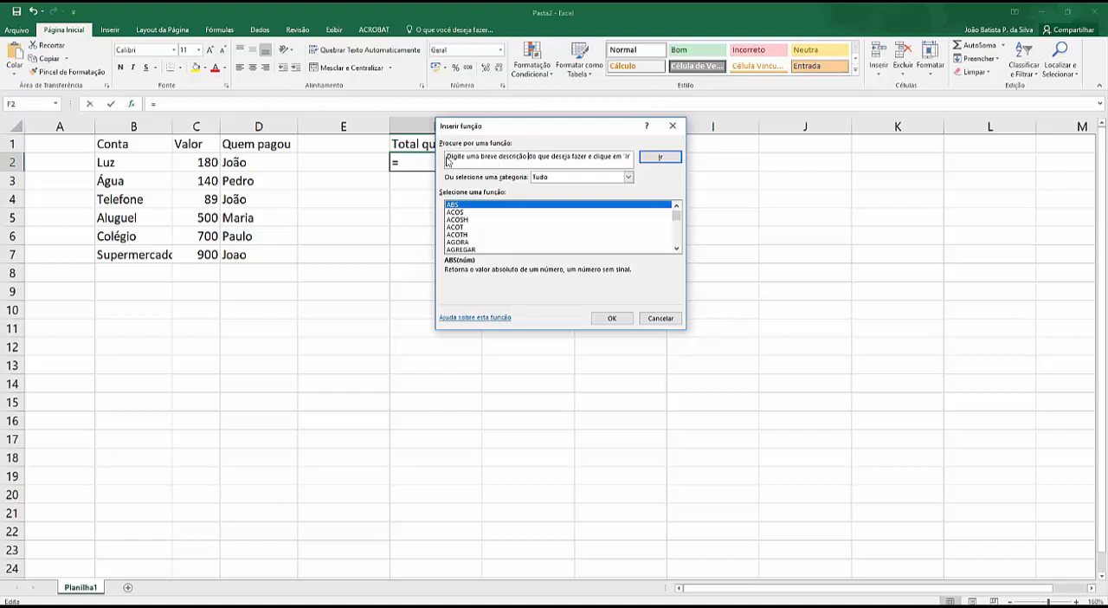
{"action": "left_click_drag", "start_coordinate": [448, 156], "coordinate": [643, 158]}
{"action": "key", "text": "Delete"}
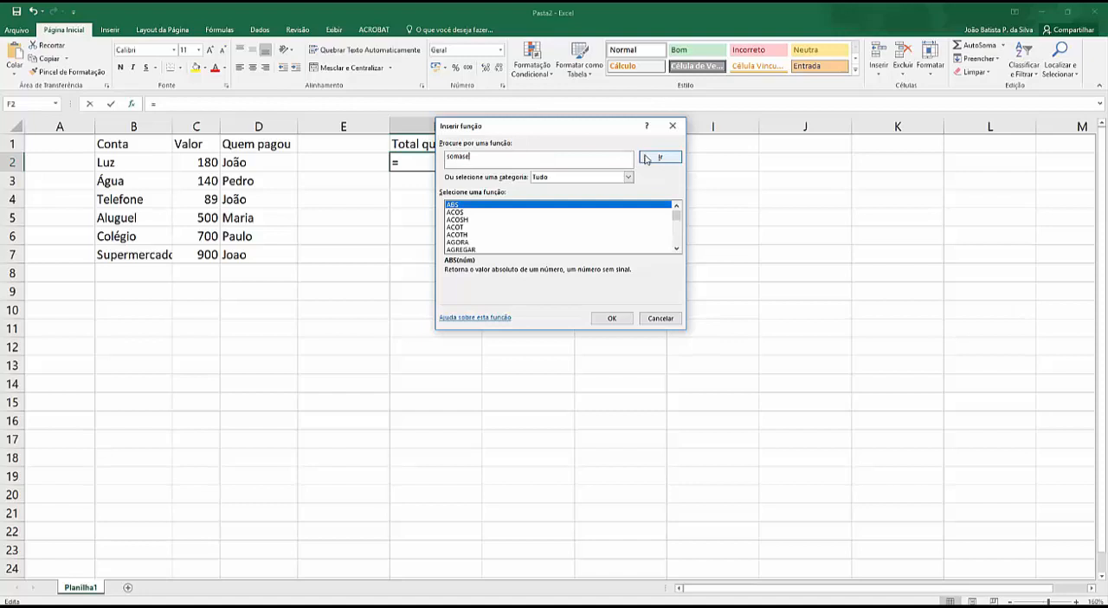
{"action": "left_click", "coordinate": [644, 156]}
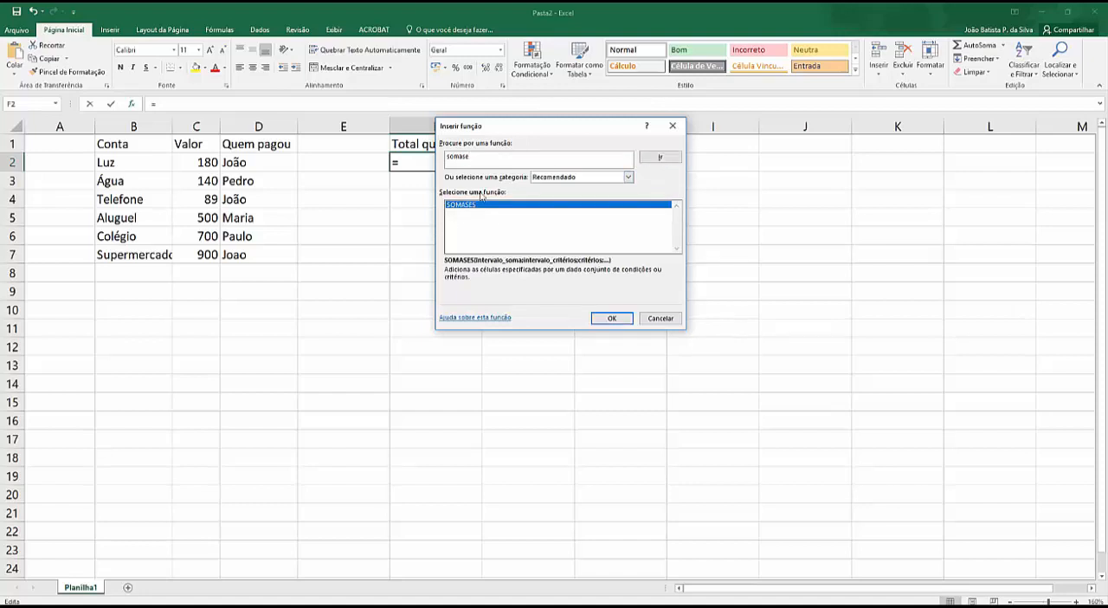
{"action": "left_click", "coordinate": [463, 155]}
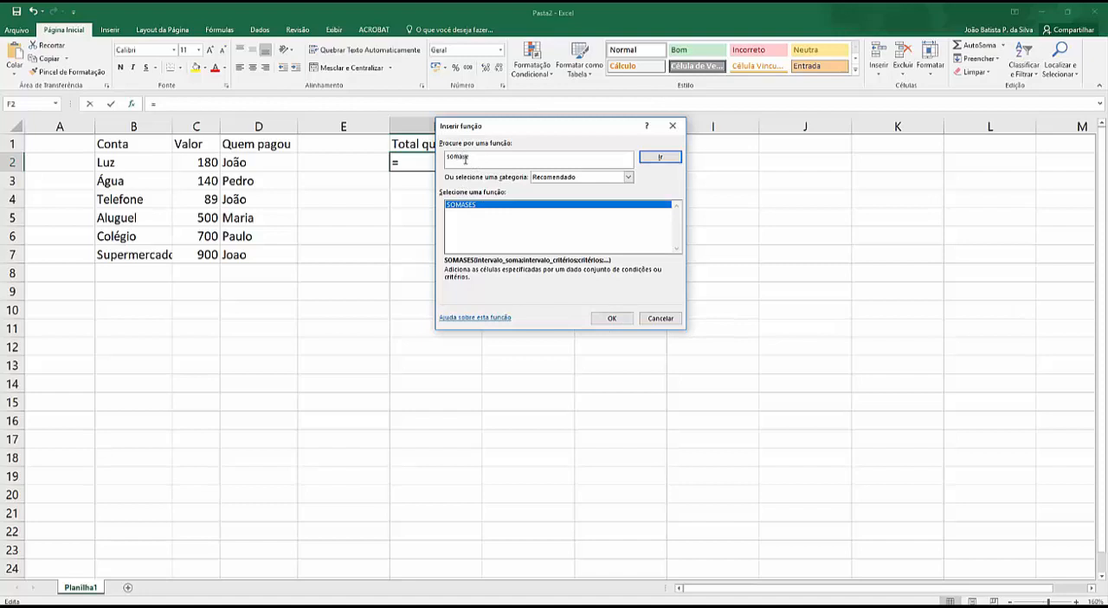
{"action": "left_click", "coordinate": [469, 205]}
{"action": "left_click", "coordinate": [472, 157]}
{"action": "left_click", "coordinate": [672, 127]}
Step: Begin a SOMASE formula in cell F2 with D2:D7 as the range to test
{"action": "left_click", "coordinate": [220, 103]}
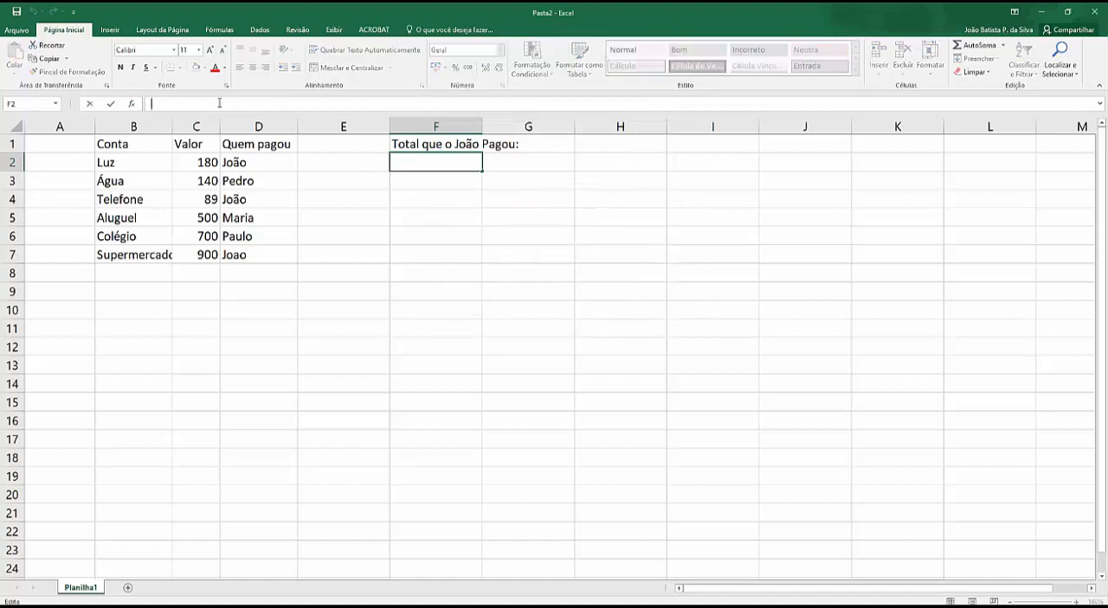
{"action": "type", "text": "=somase"}
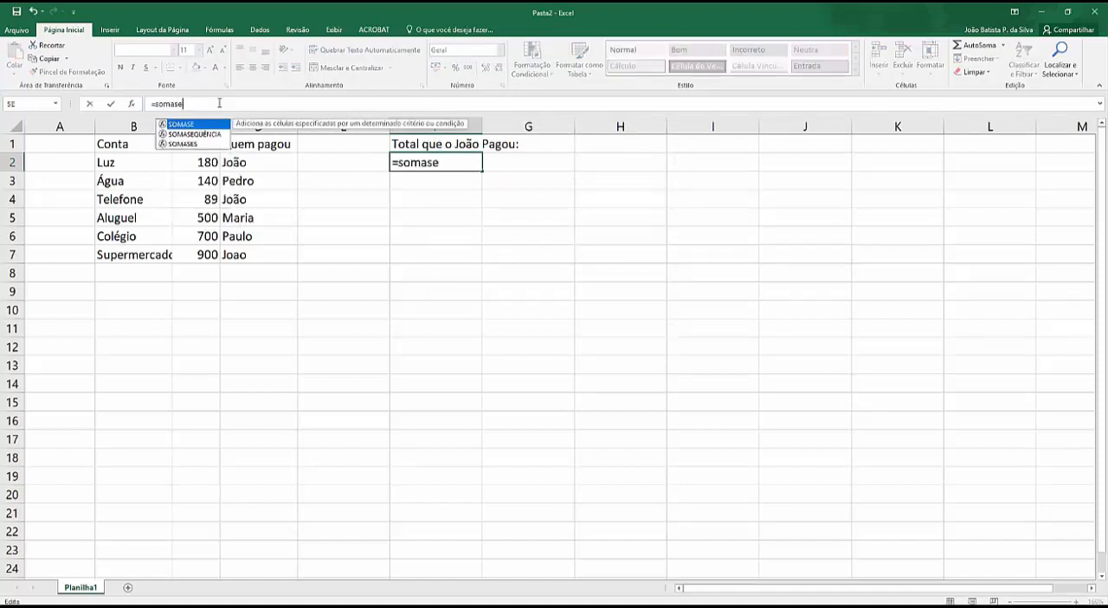
{"action": "double_click", "coordinate": [181, 125]}
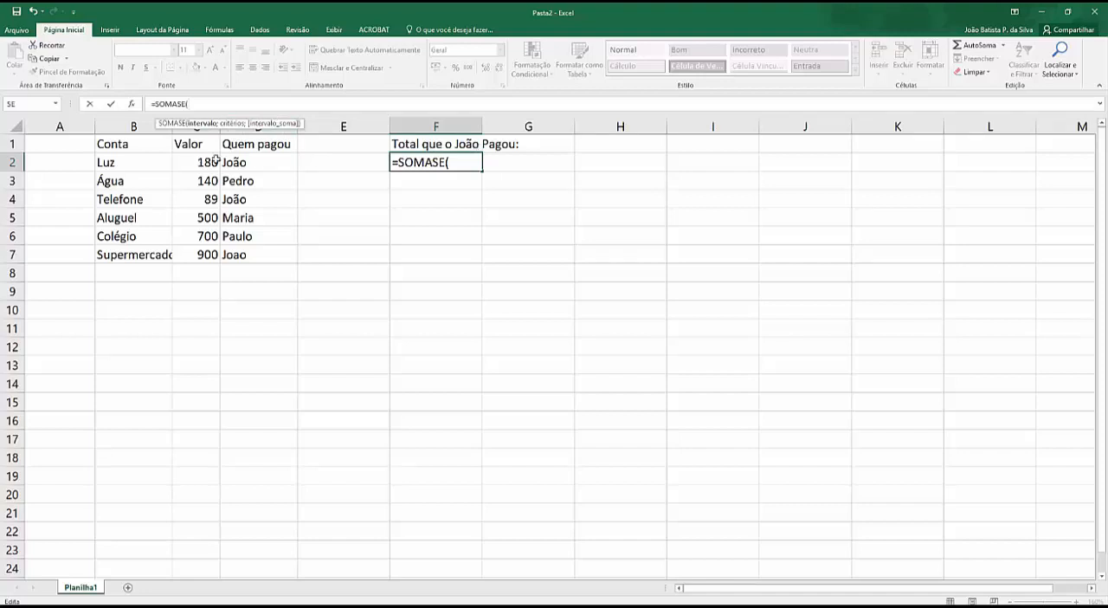
{"action": "left_click_drag", "start_coordinate": [226, 161], "coordinate": [232, 253]}
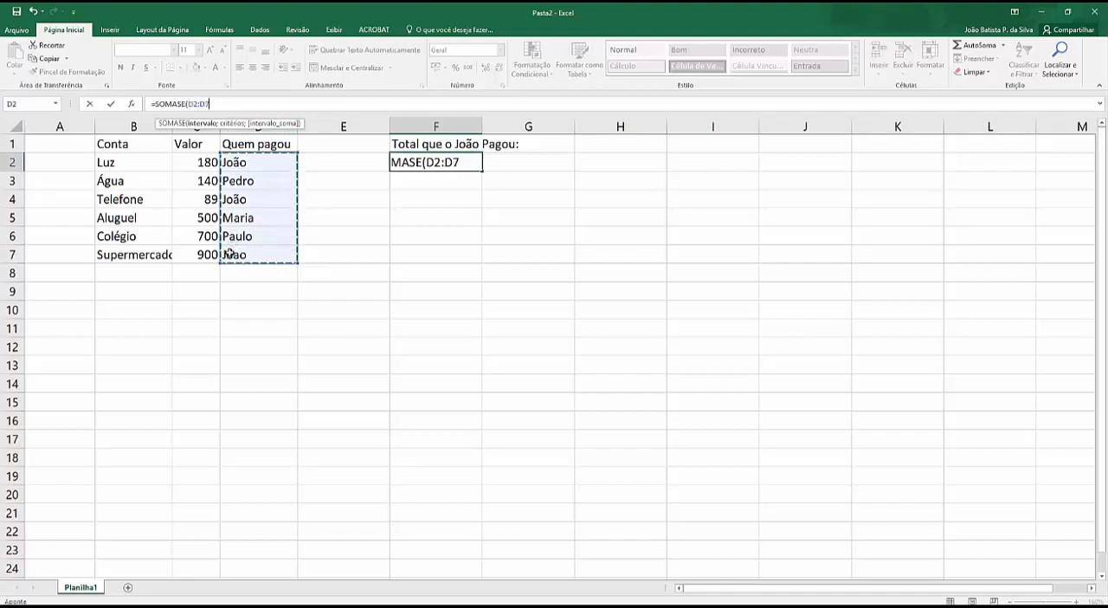
{"action": "left_click", "coordinate": [470, 162]}
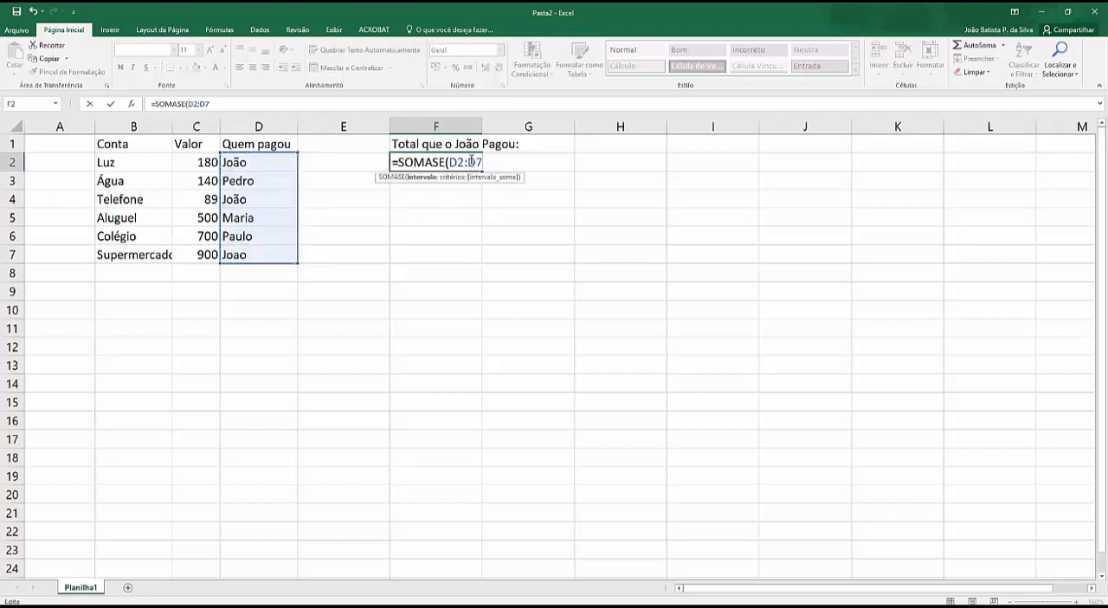
{"action": "type", "text": ";"}
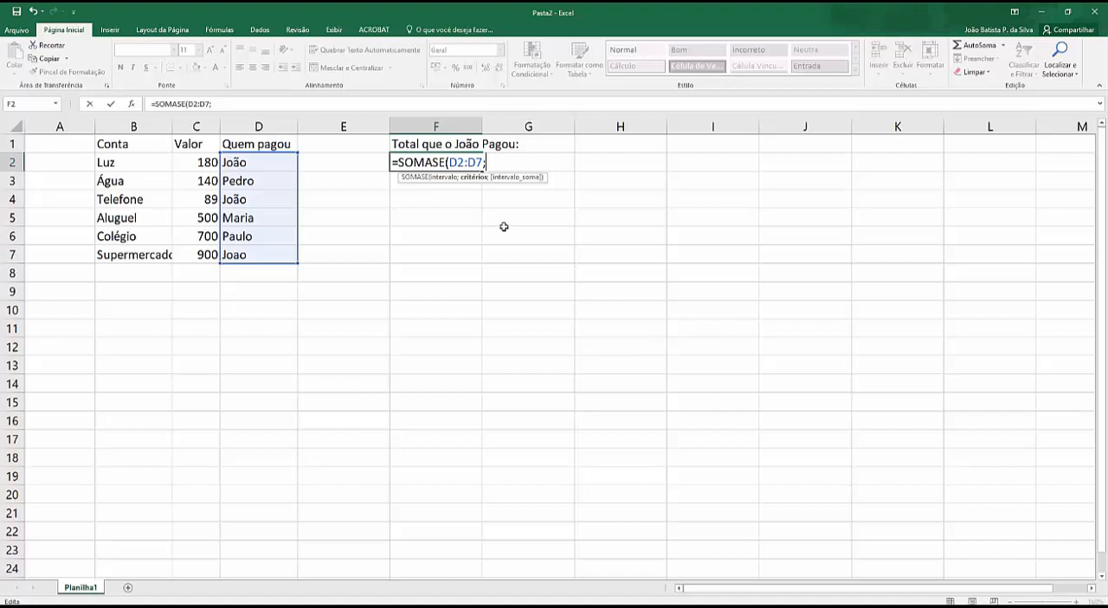
{"action": "type", "text": "\"João\""}
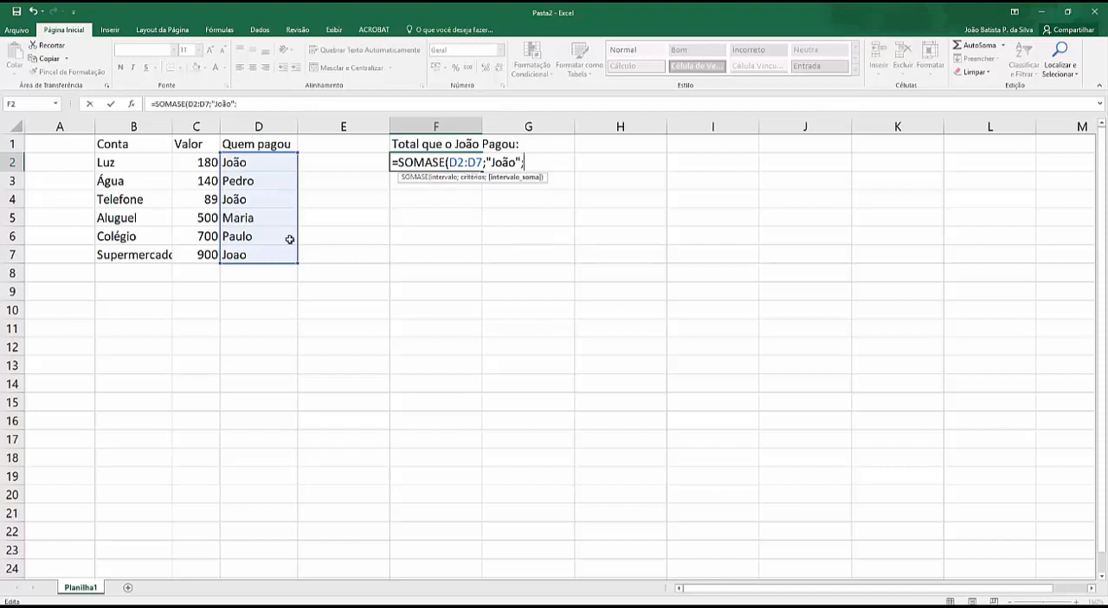
{"action": "type", "text": ";"}
Step: Complete the SOMASE formula in F2 with the quoted first name from cell D2 as criterion and C2:C7 as the sum range
{"action": "left_click_drag", "start_coordinate": [199, 165], "coordinate": [181, 250]}
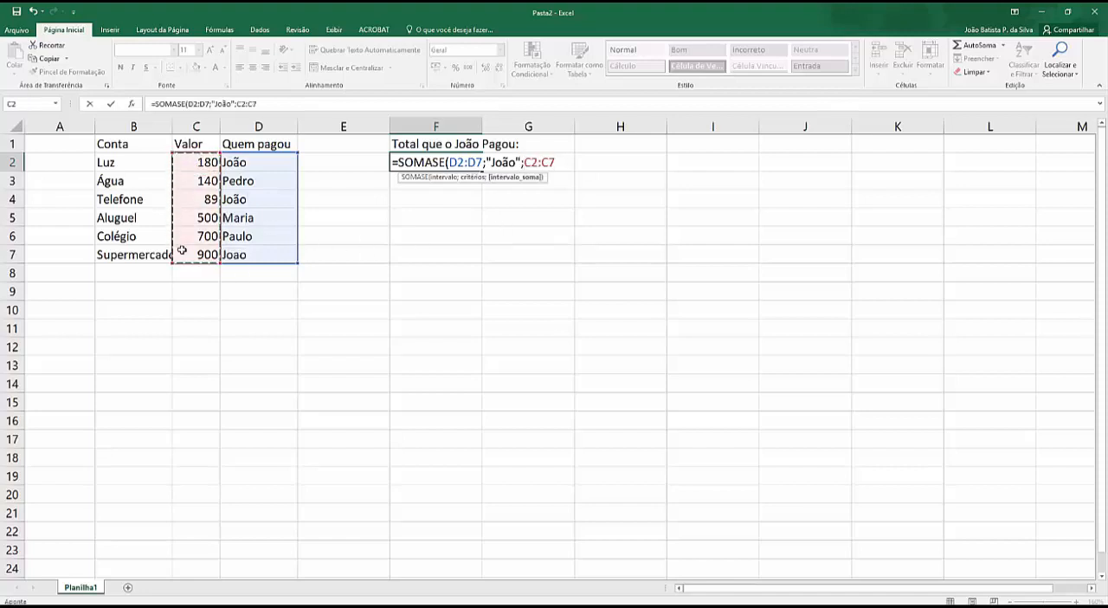
{"action": "key", "text": "Return"}
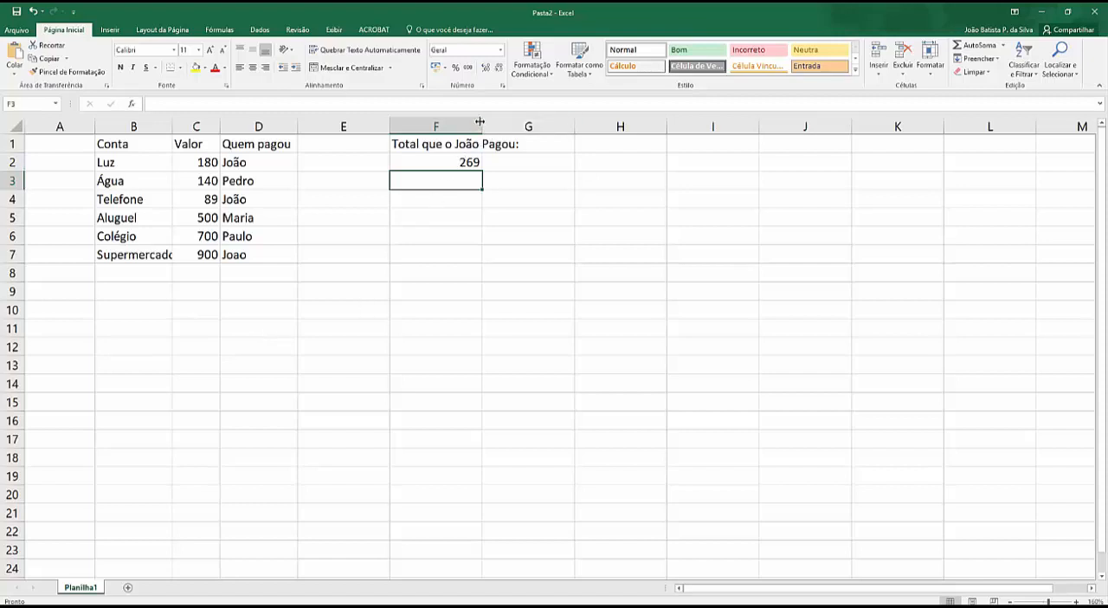
Step: Widen column F slightly and change the first-name criterion in F2's SOMASE formula to a lowercase initial
{"action": "left_click_drag", "start_coordinate": [479, 122], "coordinate": [499, 122]}
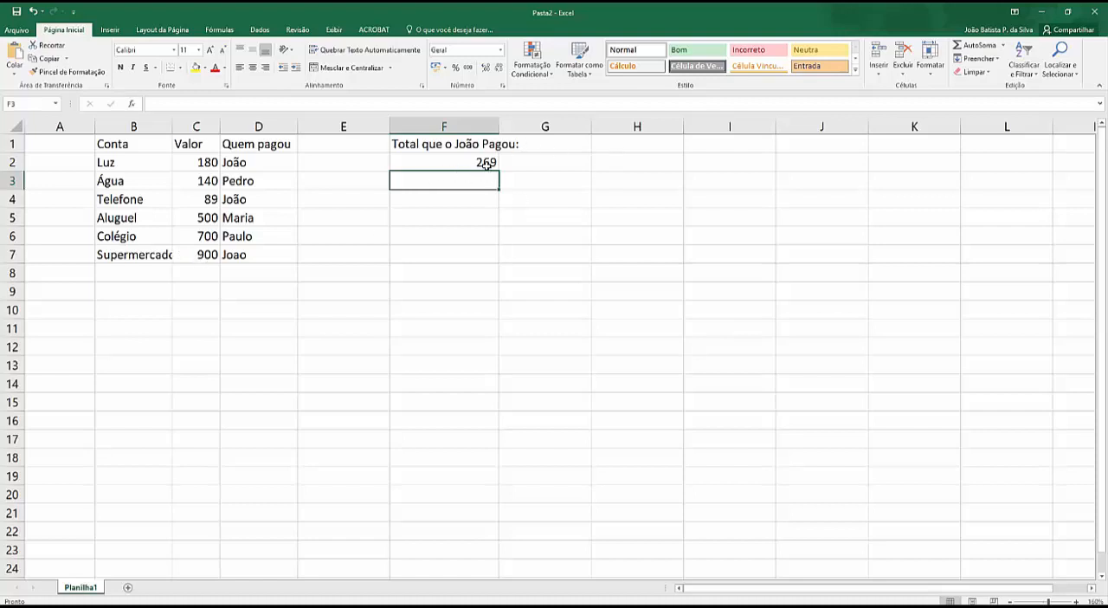
{"action": "left_click", "coordinate": [241, 257]}
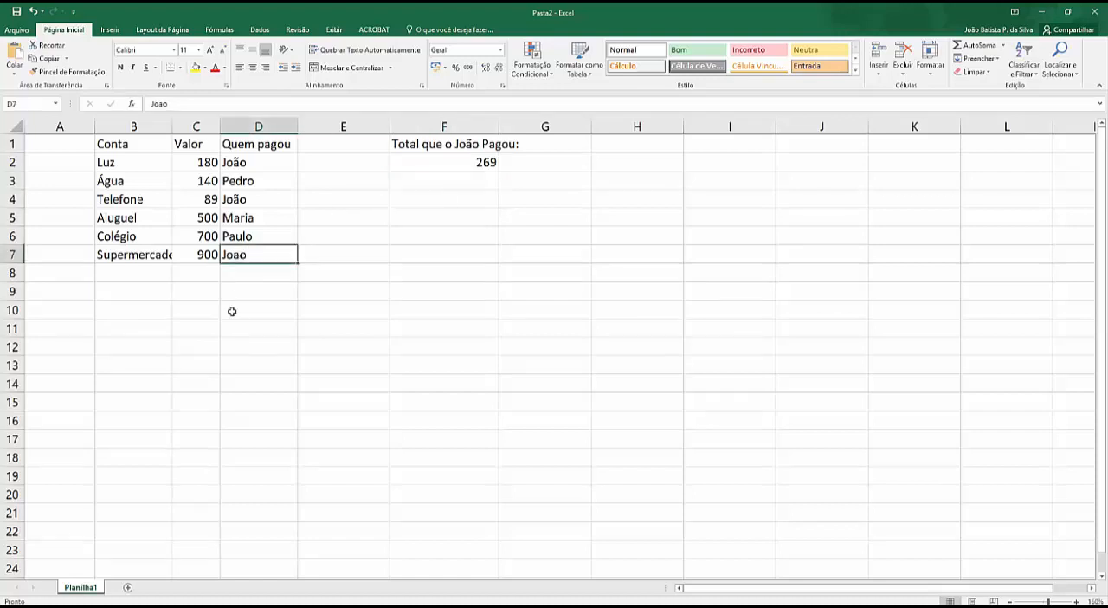
{"action": "left_click", "coordinate": [458, 167]}
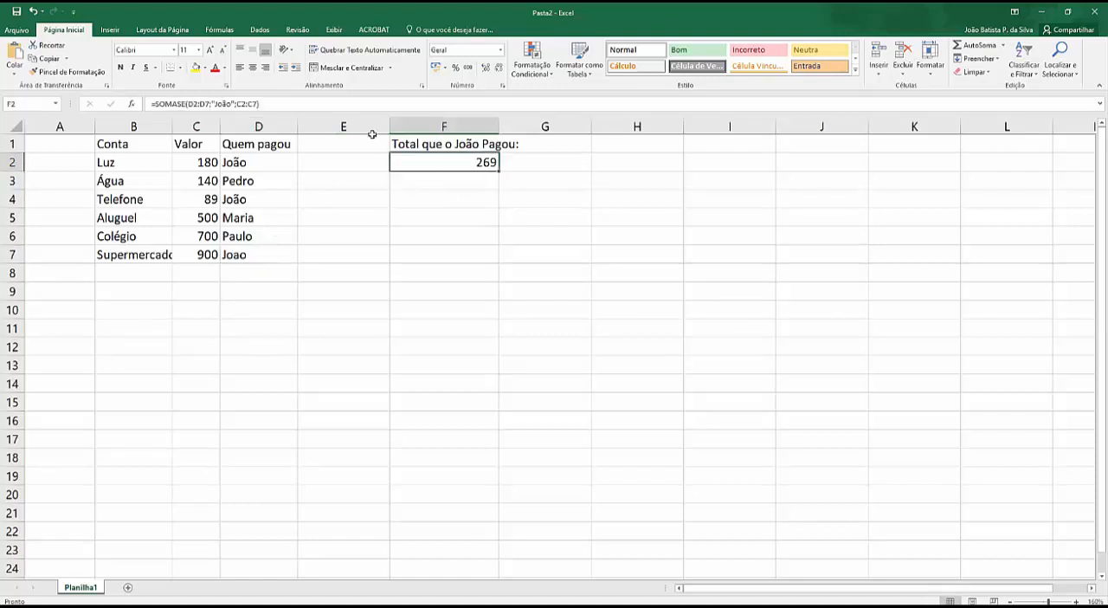
{"action": "left_click", "coordinate": [216, 103]}
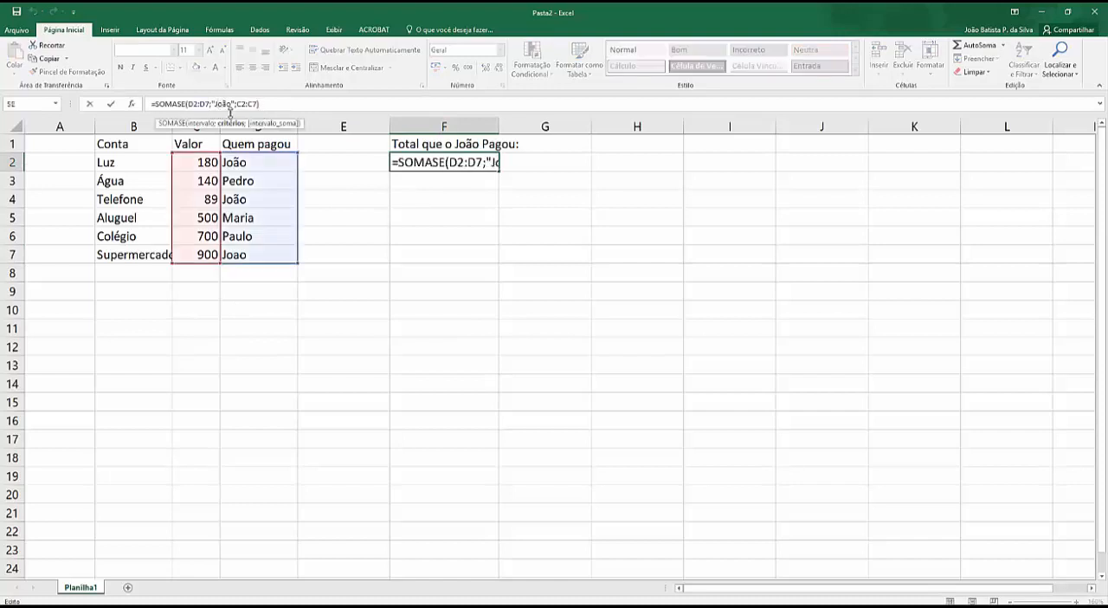
{"action": "key", "text": "Return"}
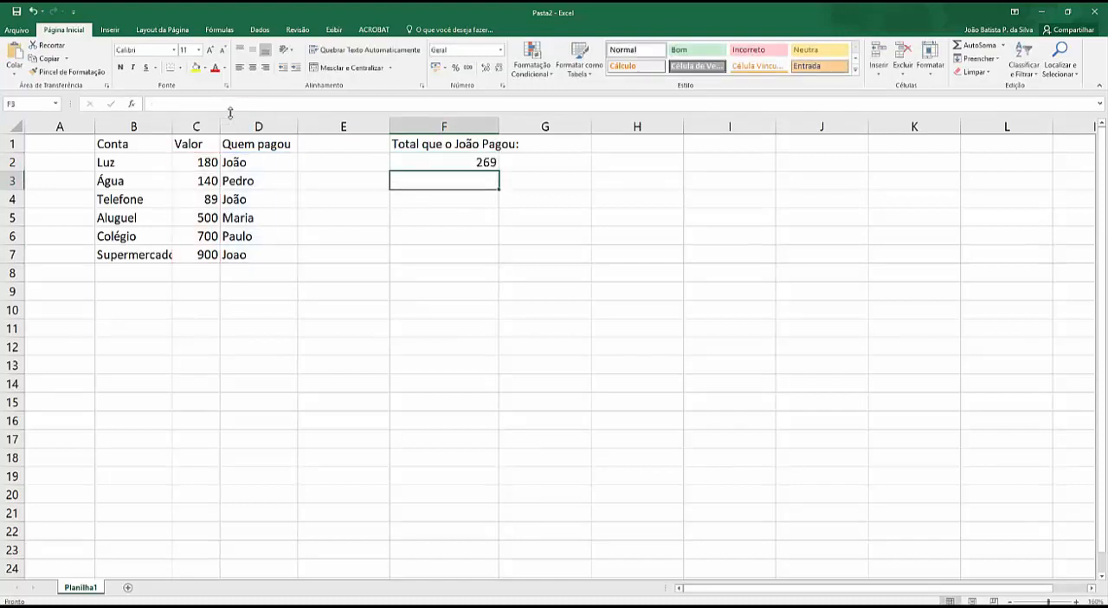
Step: Correct the first name in cell D7 by replacing its plain "a" with "ã", and widen column F to fit its heading
{"action": "left_click", "coordinate": [482, 166]}
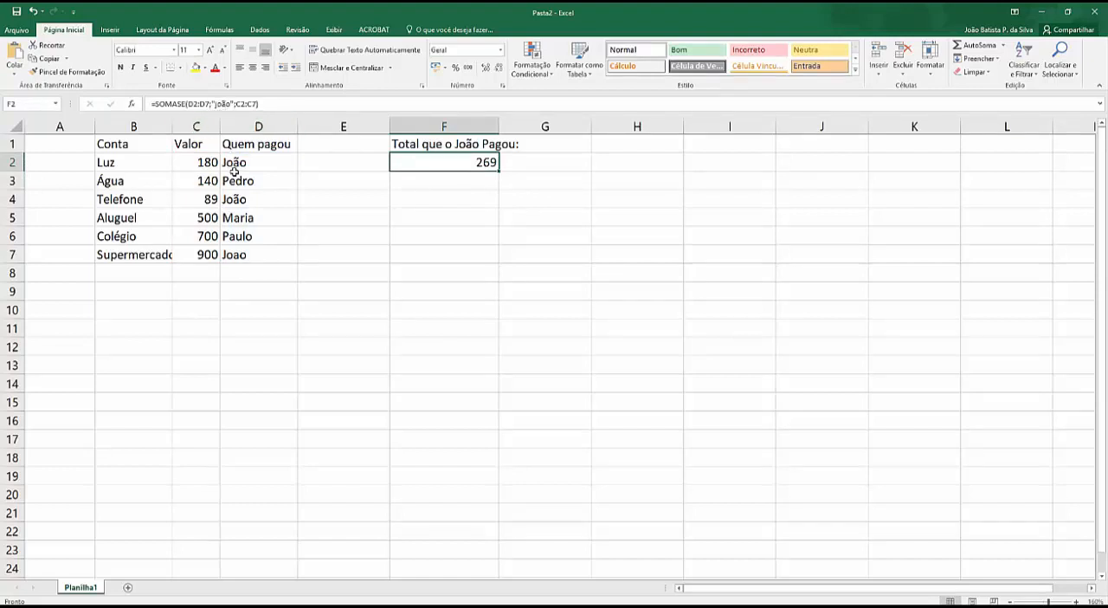
{"action": "left_click", "coordinate": [224, 103]}
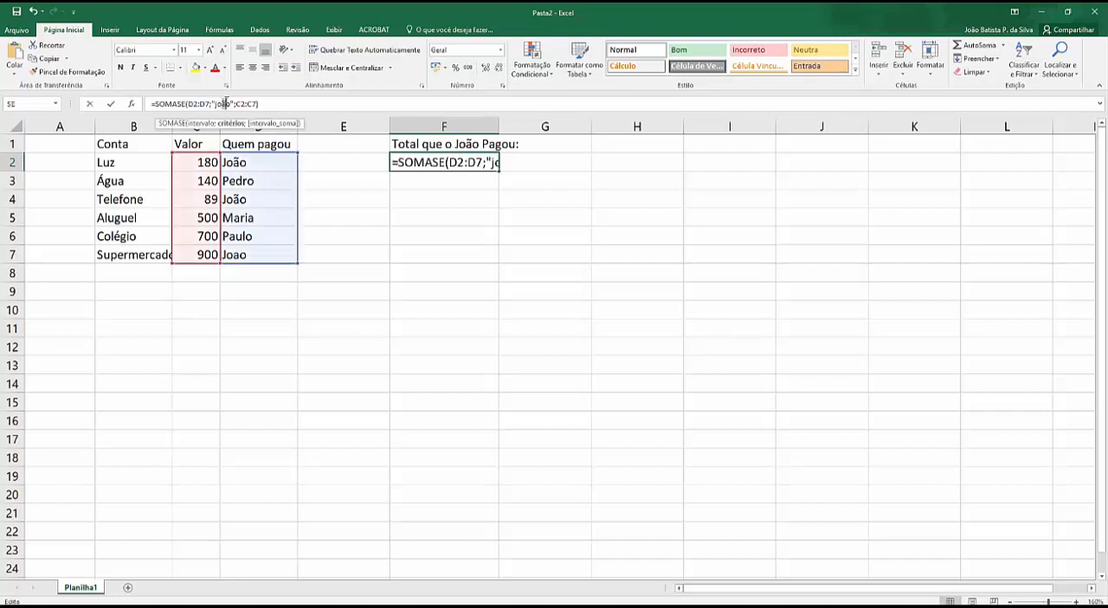
{"action": "left_click", "coordinate": [234, 252]}
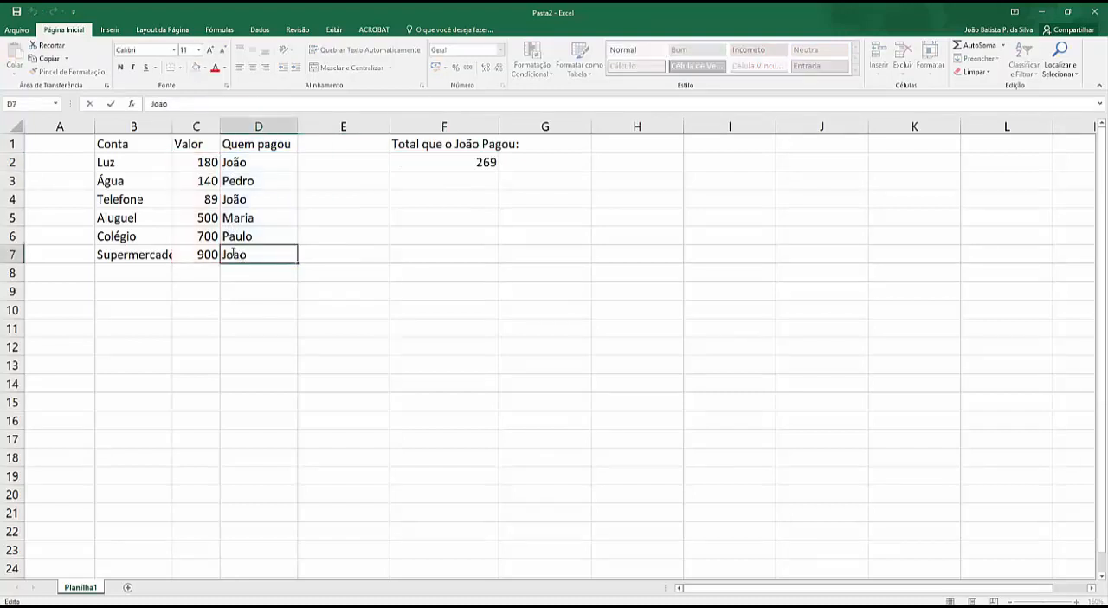
{"action": "key", "text": "BackSpace"}
{"action": "type", "text": "ã"}
{"action": "key", "text": "Return"}
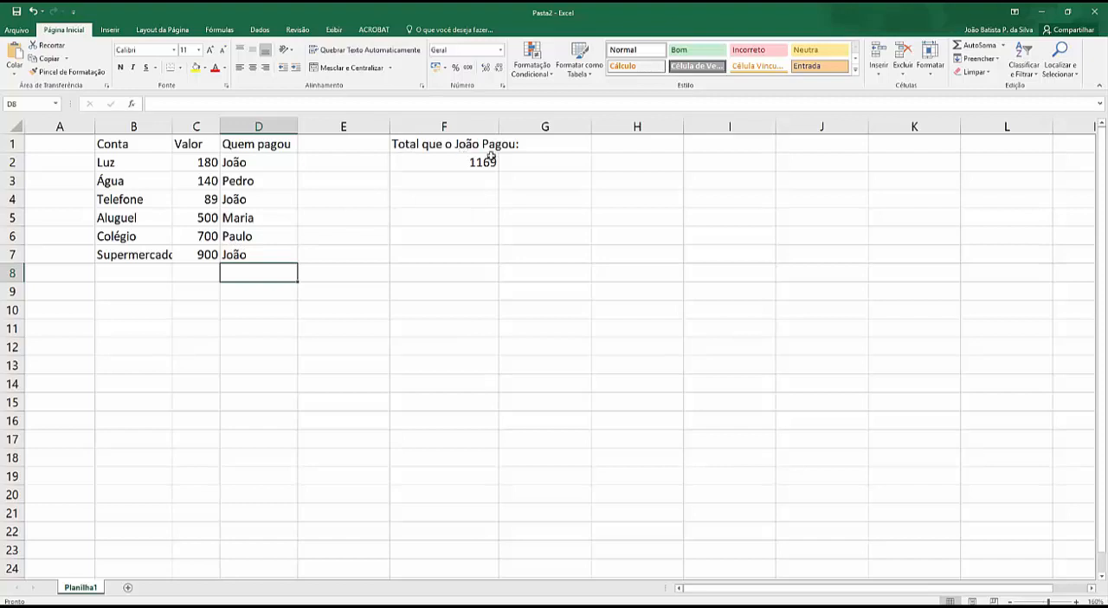
{"action": "left_click_drag", "start_coordinate": [498, 126], "coordinate": [522, 127]}
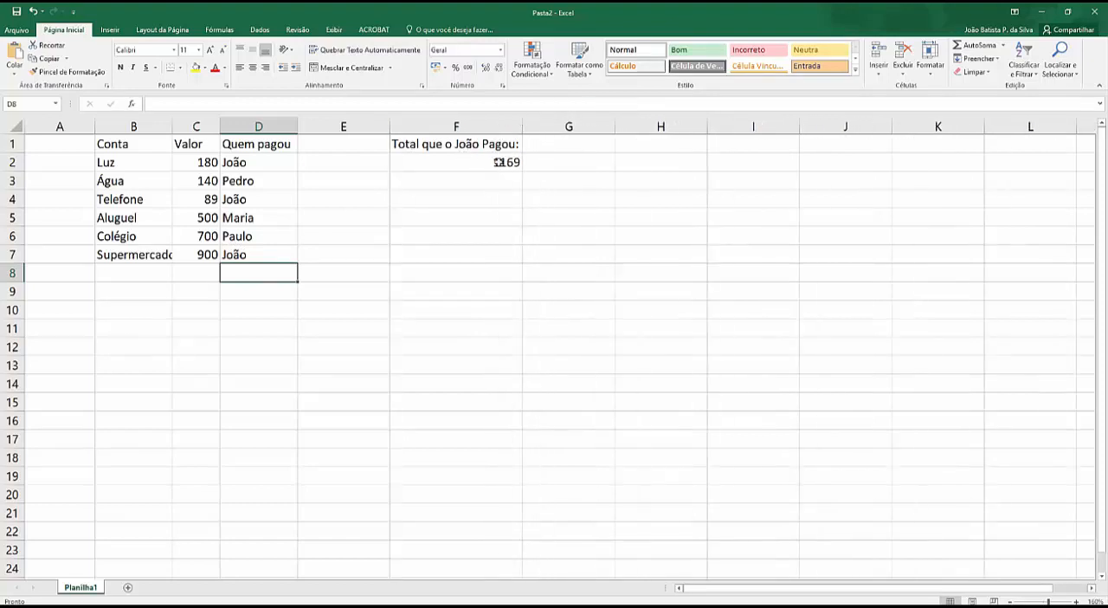
Step: Examine the SOMASE formula in F2 and compare its criterion and ranges with the names in D2:D7
{"action": "left_click", "coordinate": [499, 162]}
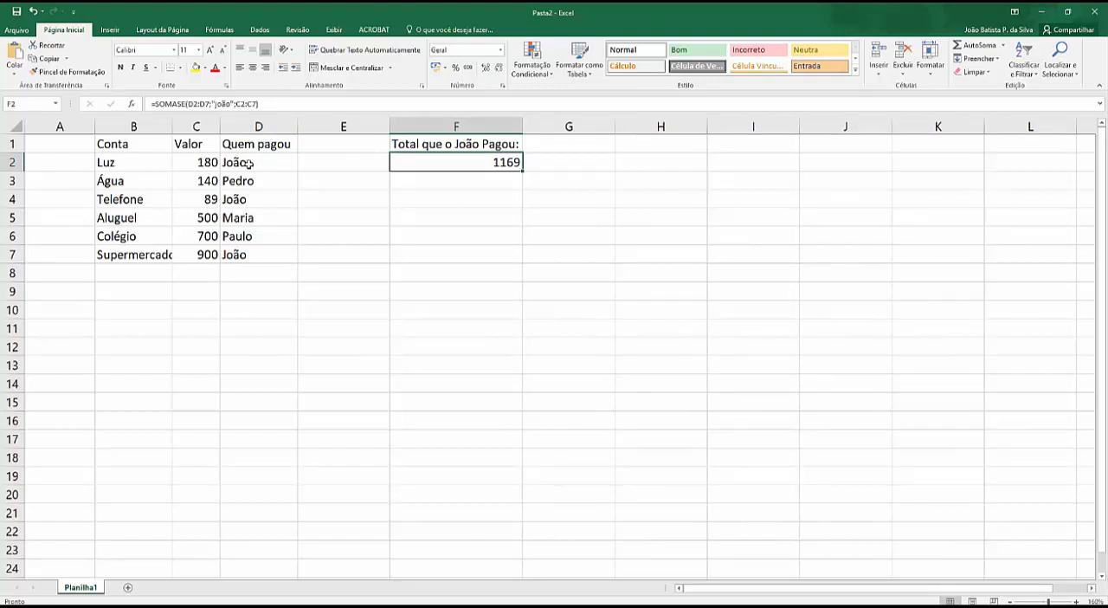
{"action": "left_click_drag", "start_coordinate": [248, 163], "coordinate": [239, 252]}
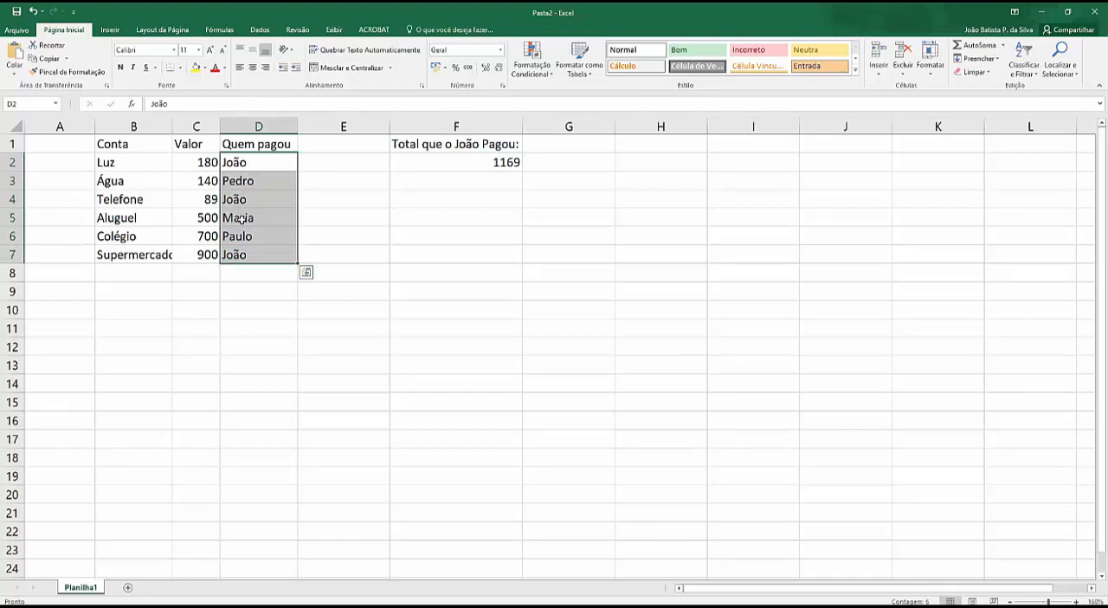
{"action": "left_click", "coordinate": [349, 178]}
{"action": "left_click", "coordinate": [255, 162]}
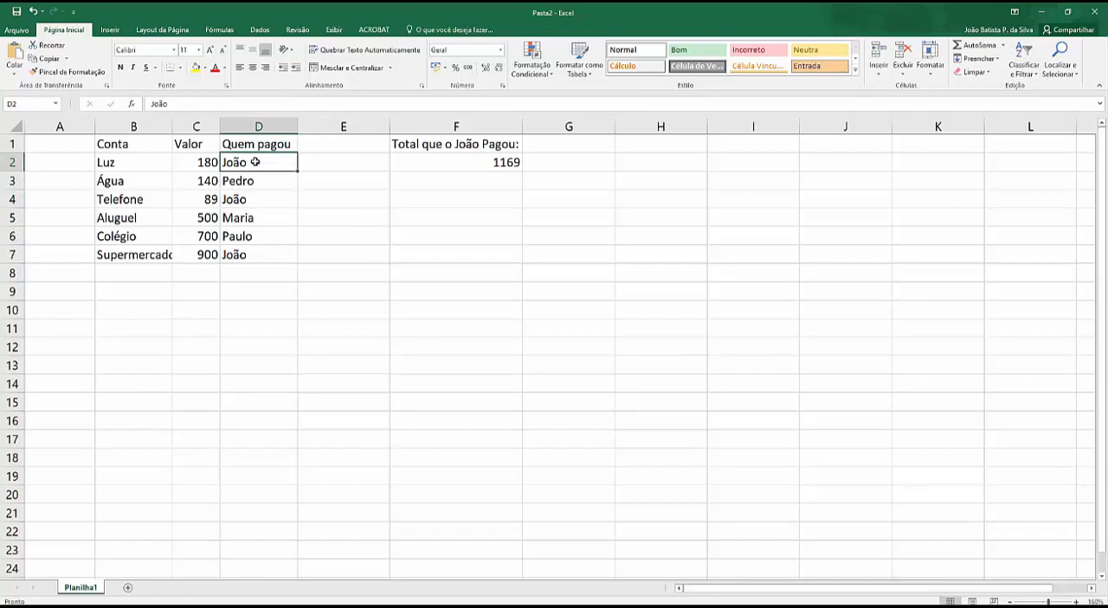
{"action": "left_click", "coordinate": [497, 163]}
{"action": "key", "text": "F2"}
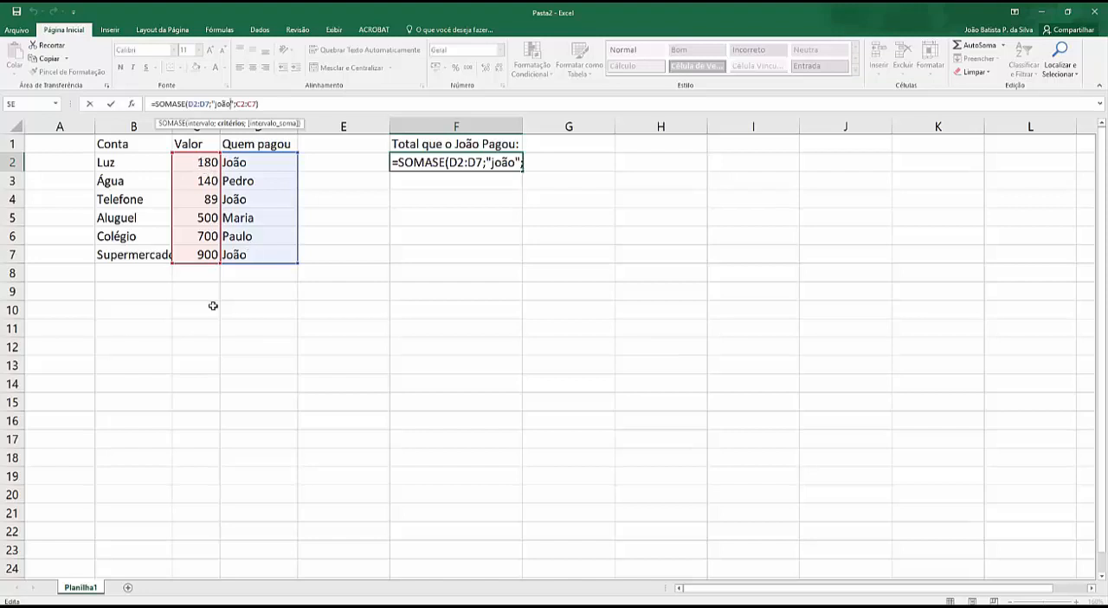
{"action": "left_click", "coordinate": [367, 253]}
{"action": "left_click", "coordinate": [245, 163]}
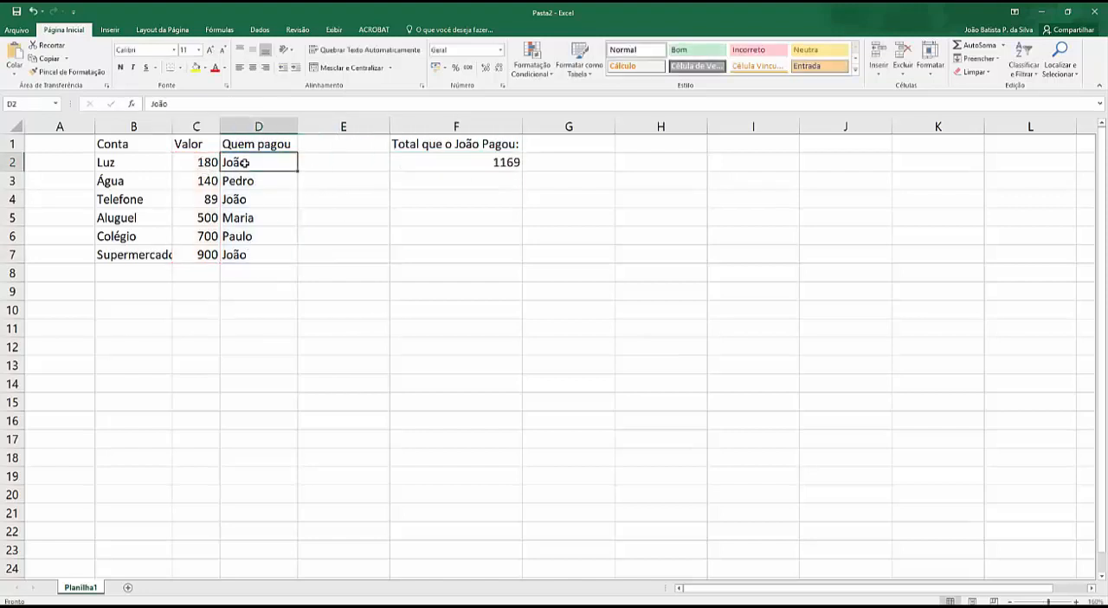
Step: Move the Quem pagou column, D1:D7, to I10:I16 and check the ranges in F2's SOMASE formula
{"action": "left_click_drag", "start_coordinate": [246, 143], "coordinate": [247, 254]}
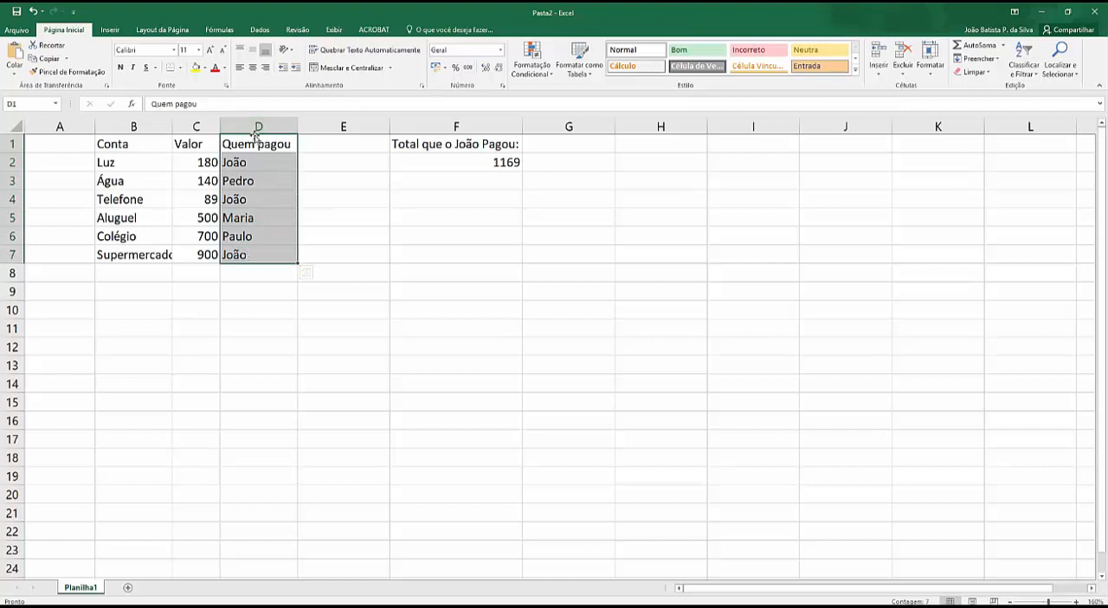
{"action": "left_click_drag", "start_coordinate": [256, 135], "coordinate": [716, 303]}
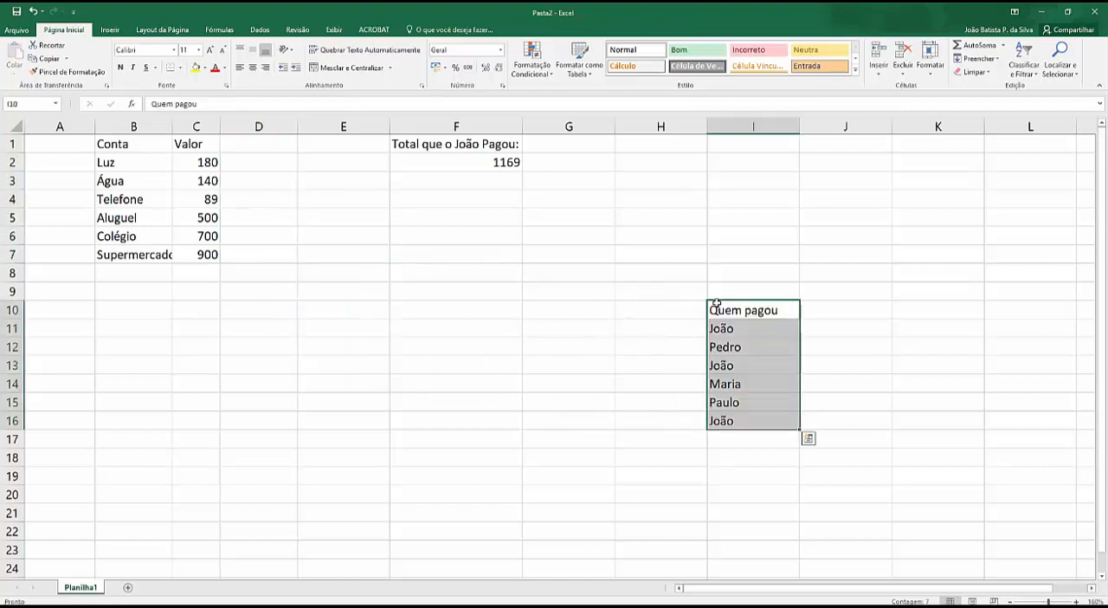
{"action": "left_click", "coordinate": [474, 163]}
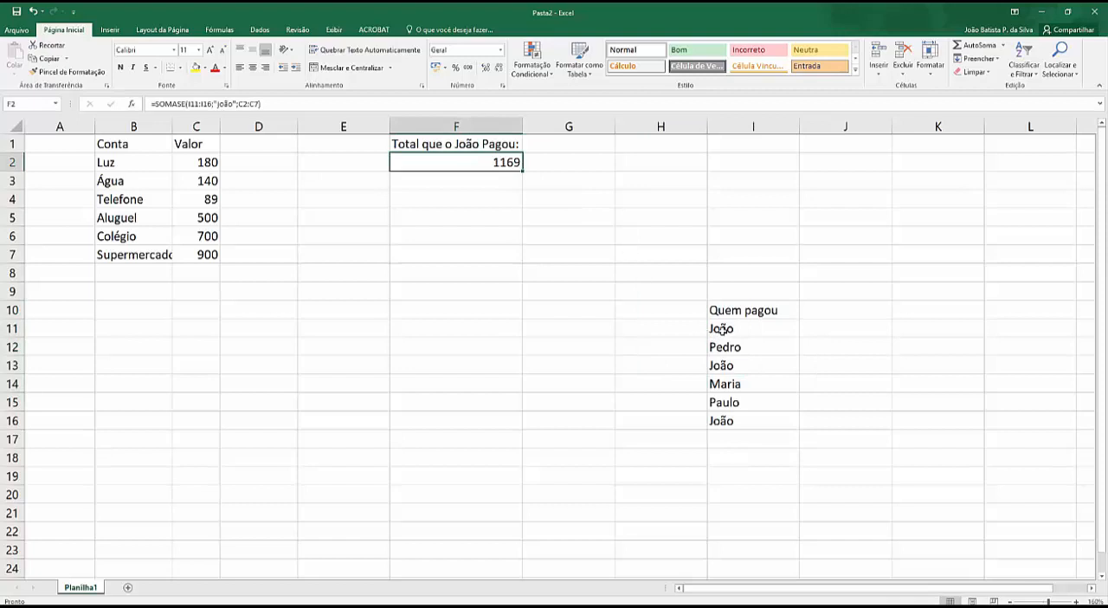
{"action": "left_click", "coordinate": [243, 104]}
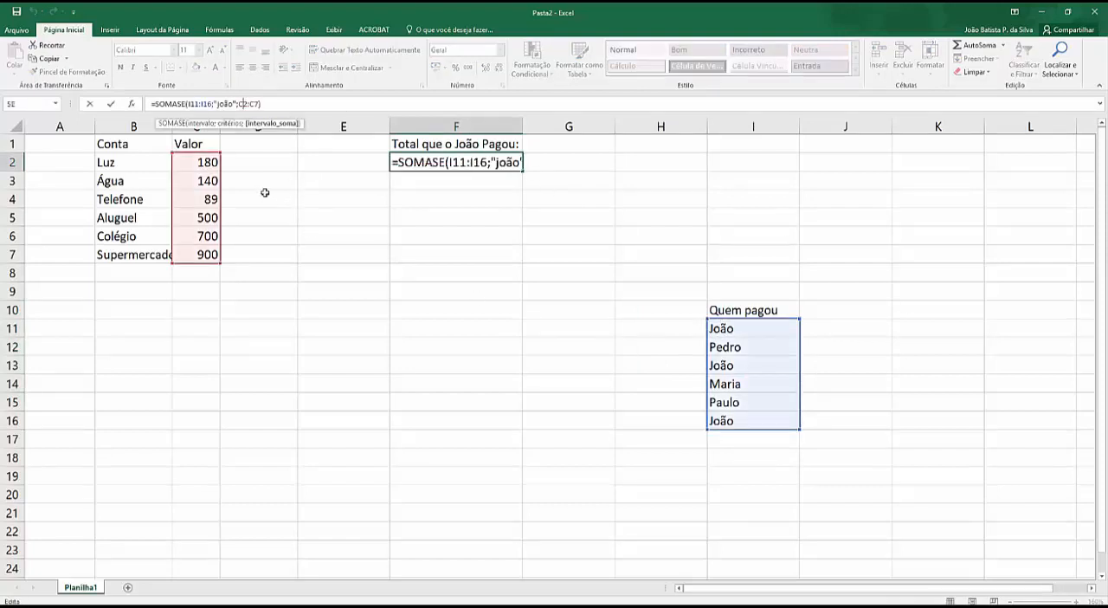
{"action": "left_click", "coordinate": [447, 296]}
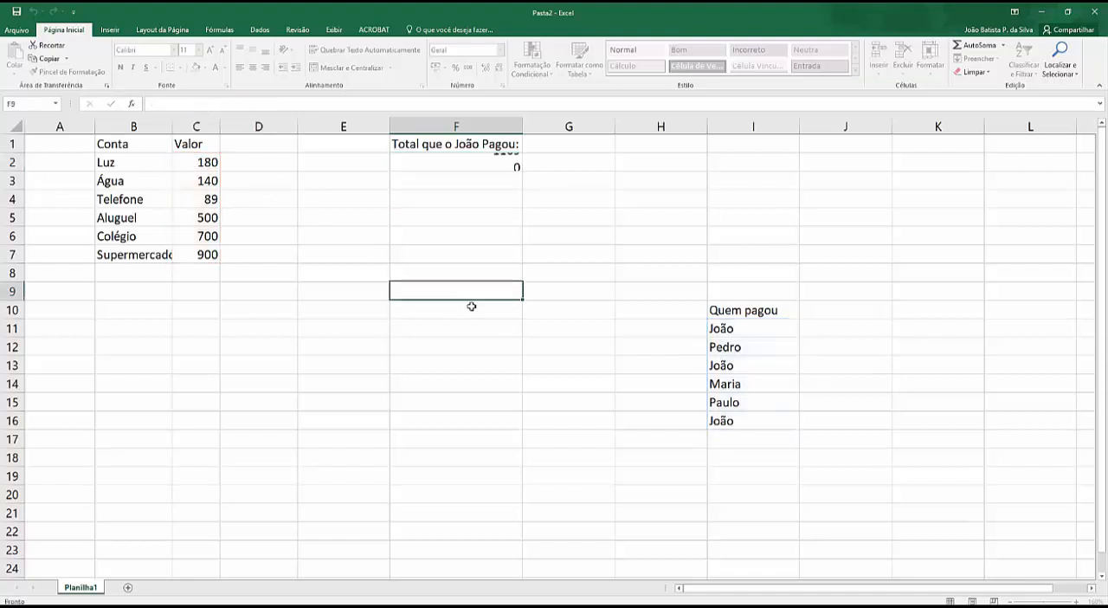
{"action": "left_click", "coordinate": [725, 329]}
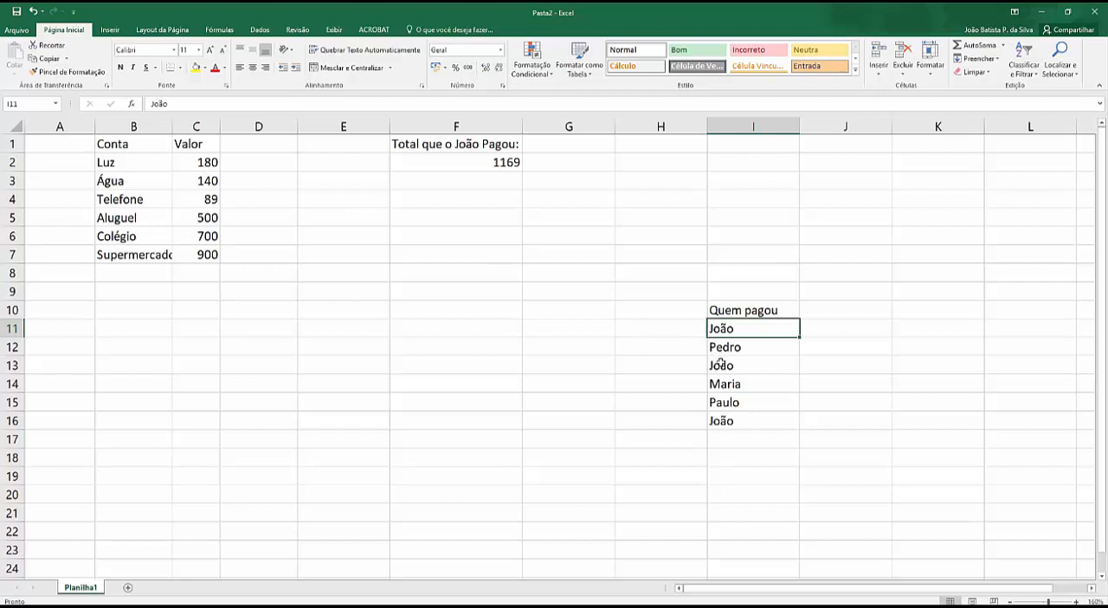
Step: Shorten the sum range in F2's SOMASE formula to C2:C5
{"action": "left_click", "coordinate": [478, 161]}
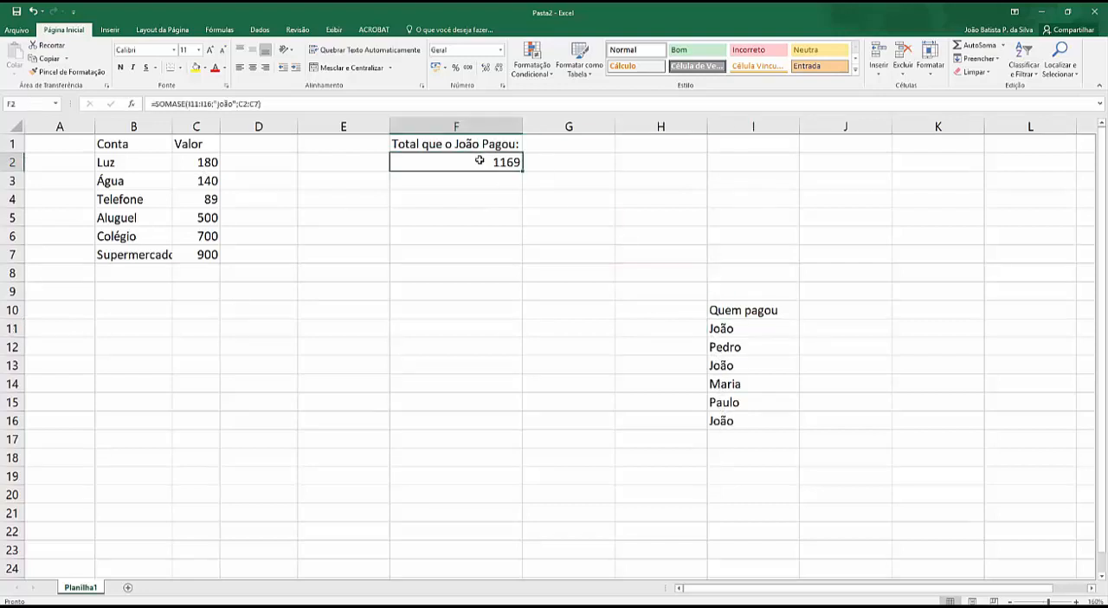
{"action": "left_click", "coordinate": [225, 104]}
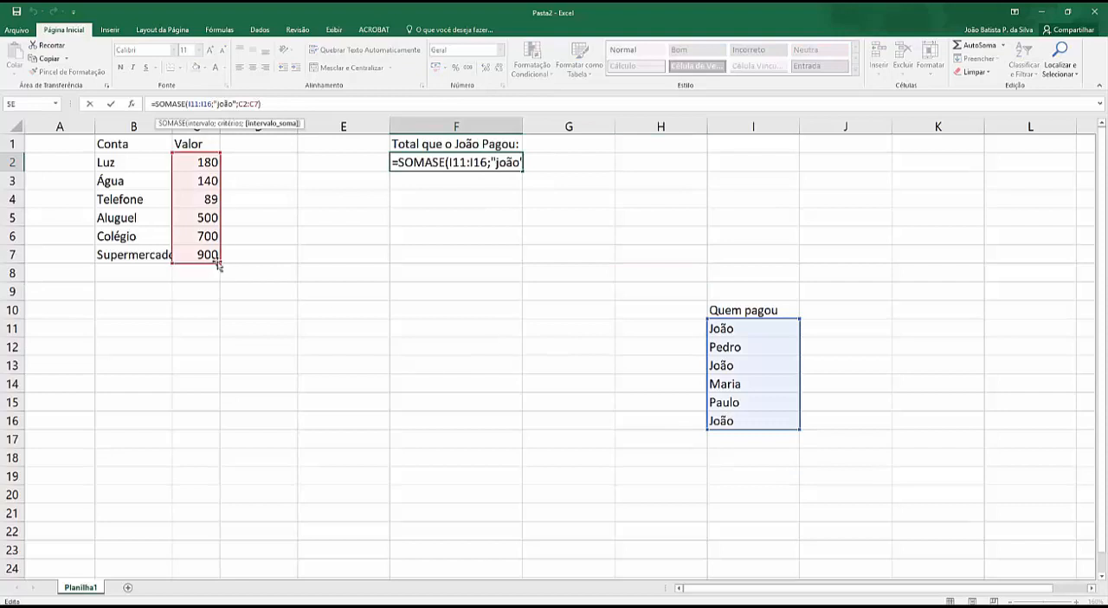
{"action": "left_click_drag", "start_coordinate": [221, 264], "coordinate": [223, 249]}
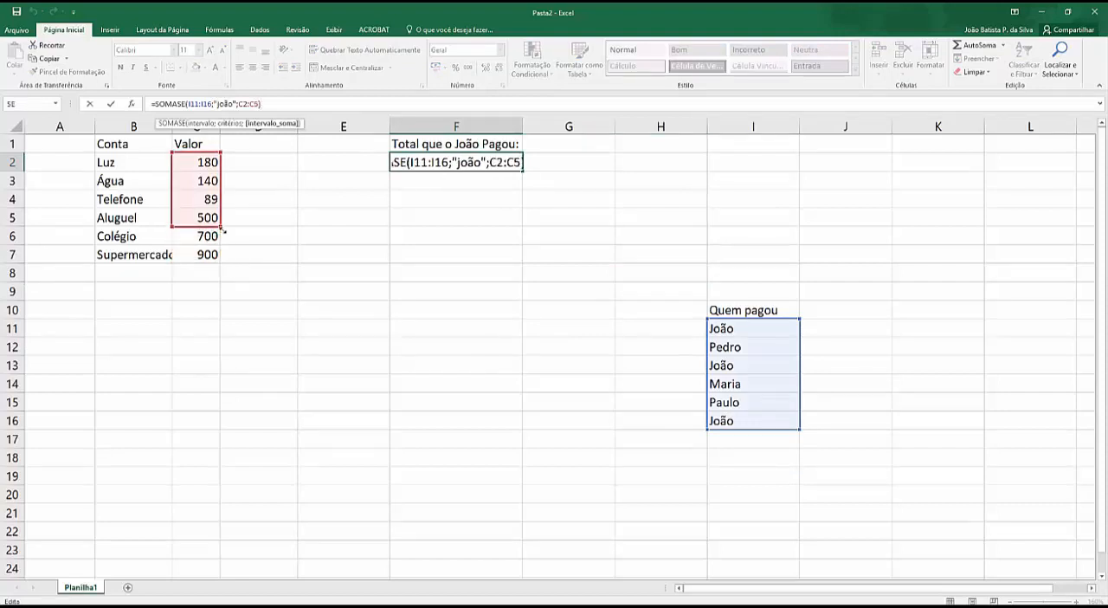
{"action": "left_click_drag", "start_coordinate": [223, 231], "coordinate": [225, 230]}
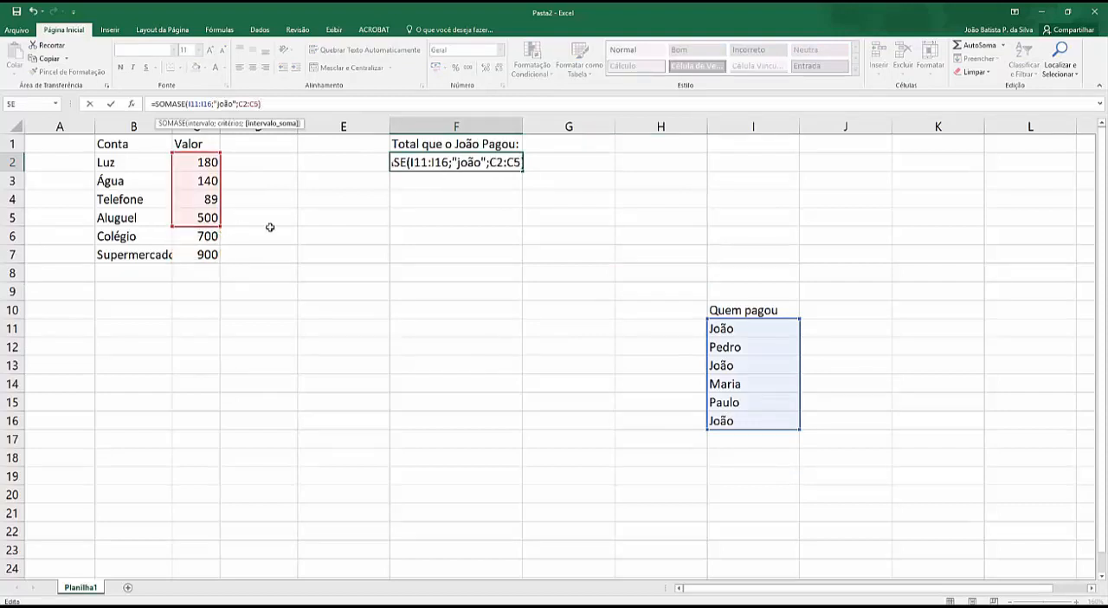
{"action": "key", "text": "Return"}
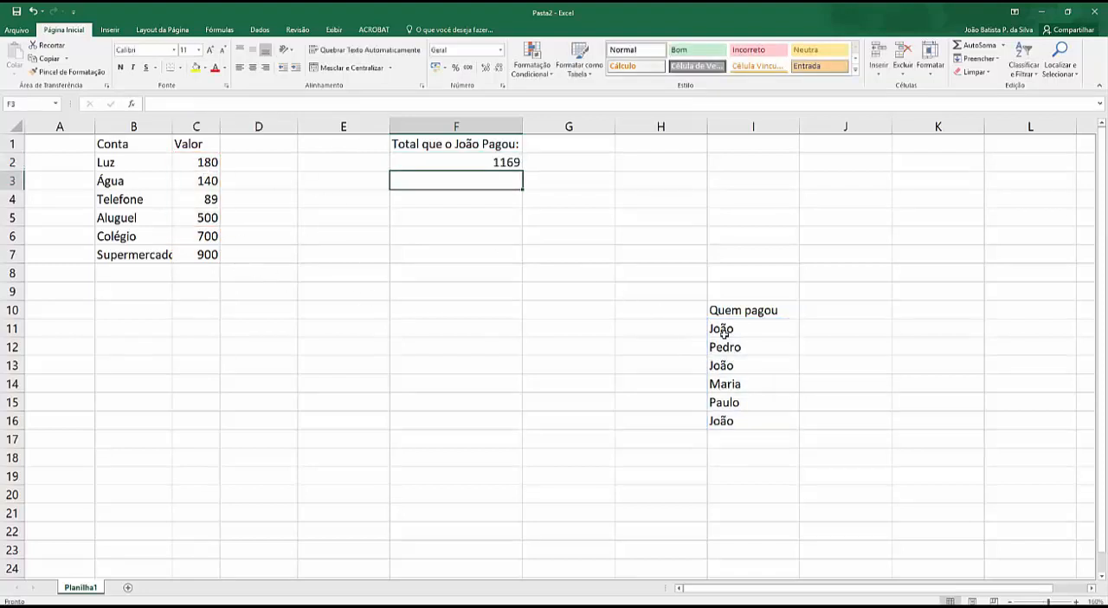
Step: Restore the sum range in F2's SOMASE formula to C2:C7 and shorten its criteria range to I11:I14
{"action": "left_click", "coordinate": [204, 183]}
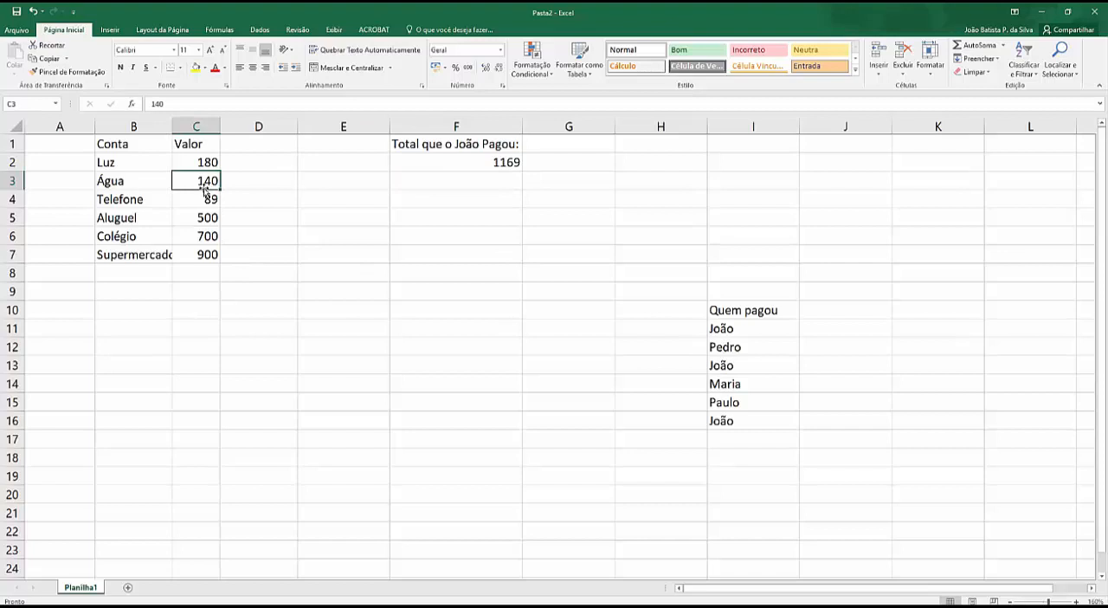
{"action": "left_click", "coordinate": [504, 162]}
{"action": "left_click", "coordinate": [228, 104]}
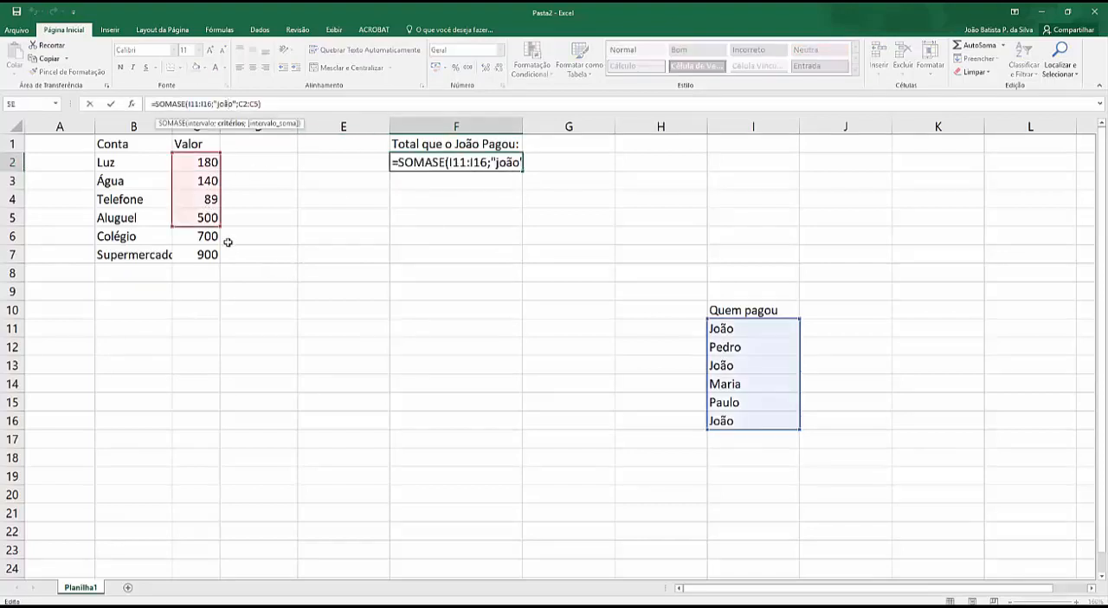
{"action": "left_click_drag", "start_coordinate": [219, 223], "coordinate": [232, 269]}
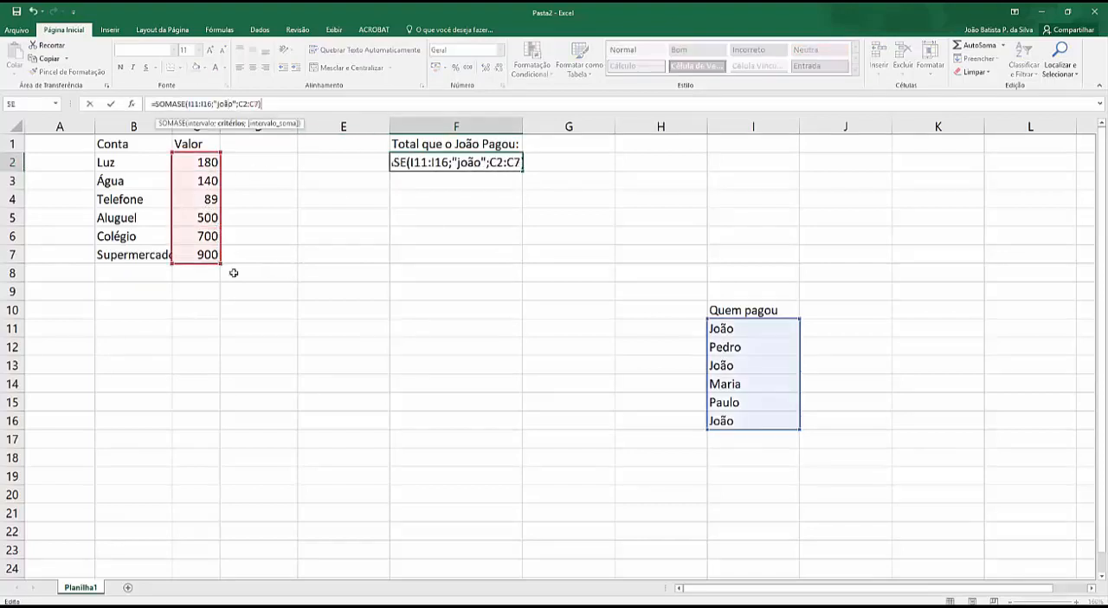
{"action": "left_click_drag", "start_coordinate": [797, 430], "coordinate": [795, 392]}
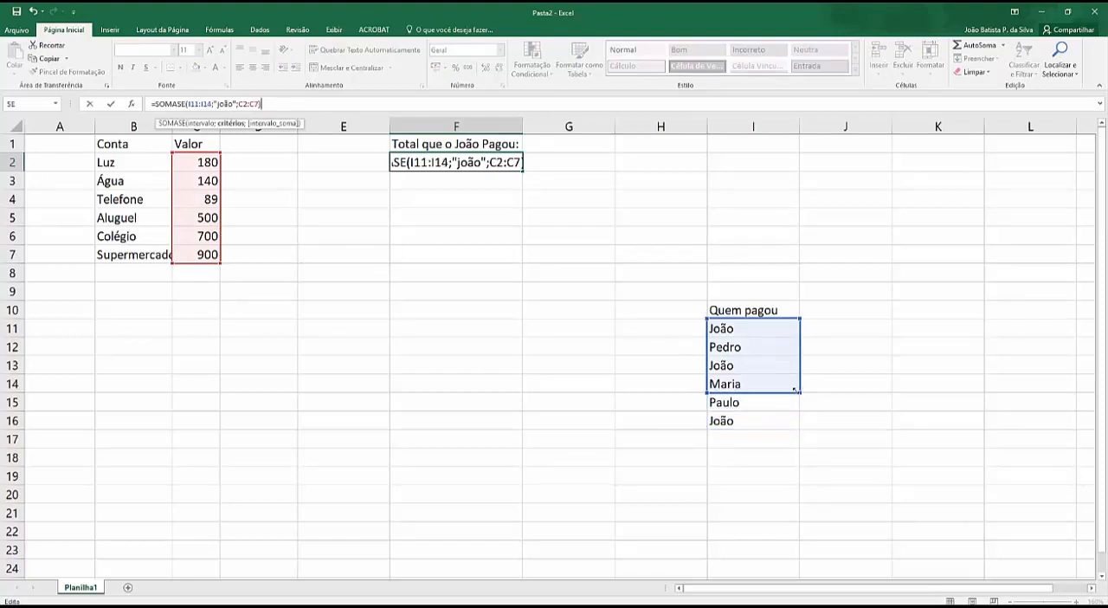
{"action": "key", "text": "Return"}
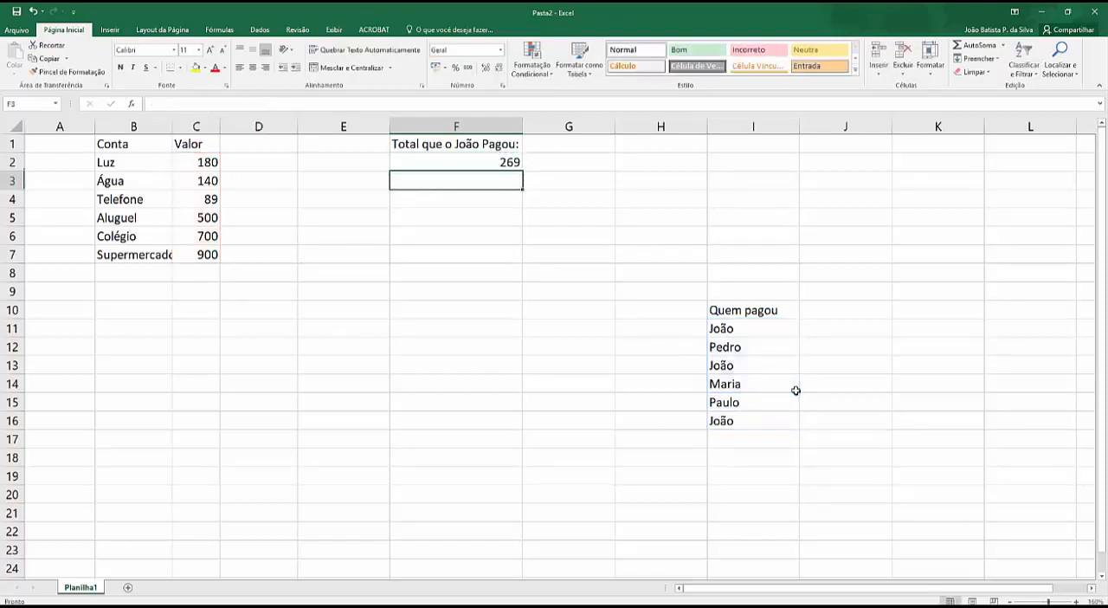
Step: Examine F2's SOMASE formula and compare the size of its criteria range I11:I14 with its sum range C2:C7
{"action": "left_click", "coordinate": [731, 330]}
{"action": "left_click", "coordinate": [456, 151]}
{"action": "left_click", "coordinate": [426, 159]}
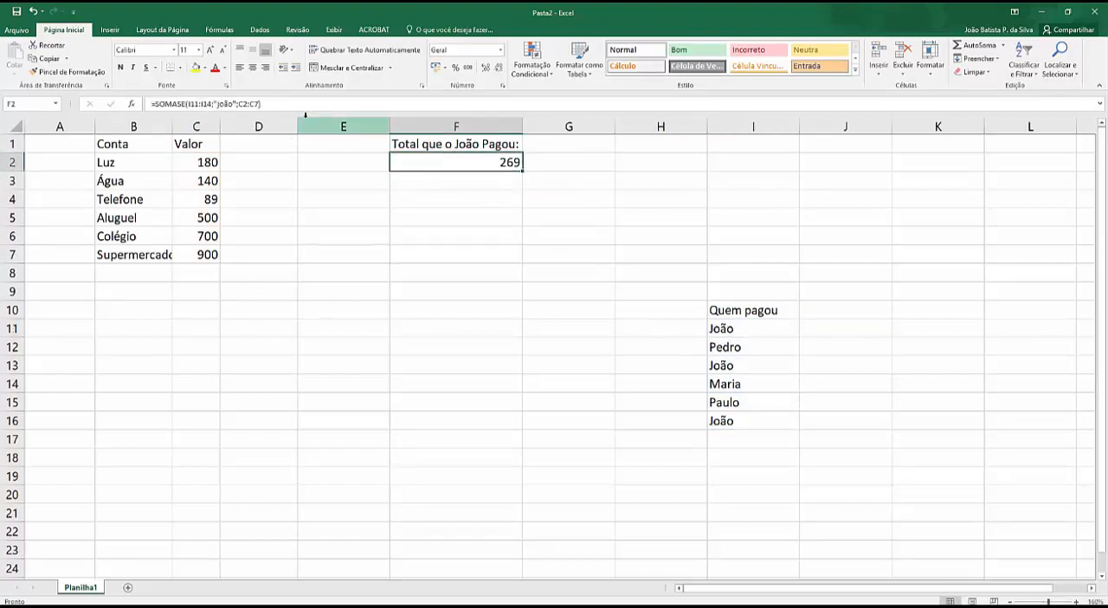
{"action": "left_click", "coordinate": [198, 104]}
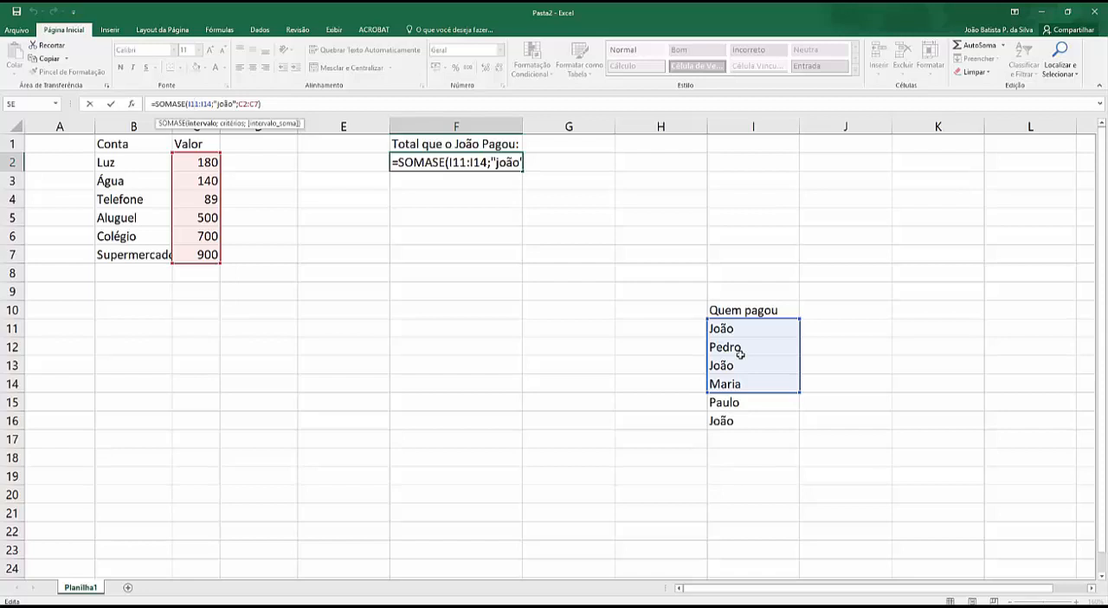
{"action": "left_click", "coordinate": [414, 253]}
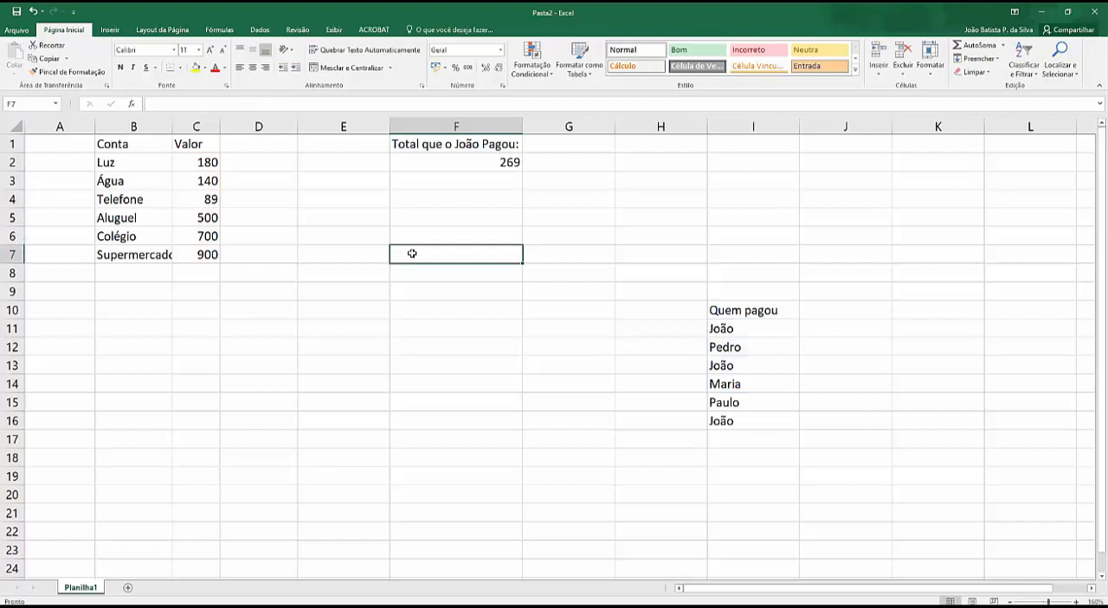
{"action": "left_click_drag", "start_coordinate": [412, 253], "coordinate": [425, 453]}
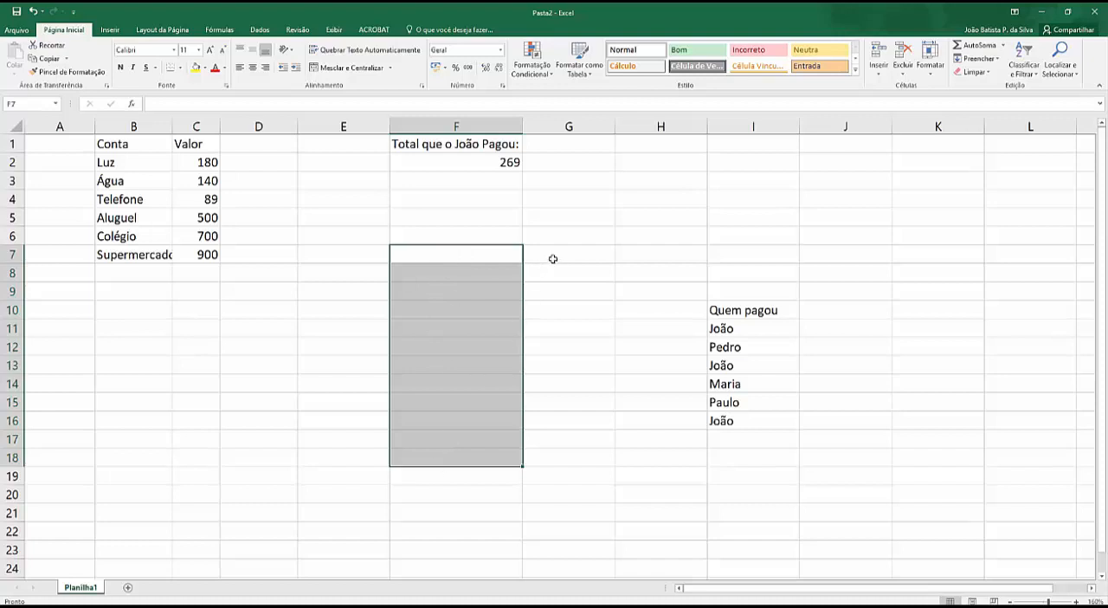
{"action": "left_click", "coordinate": [555, 253]}
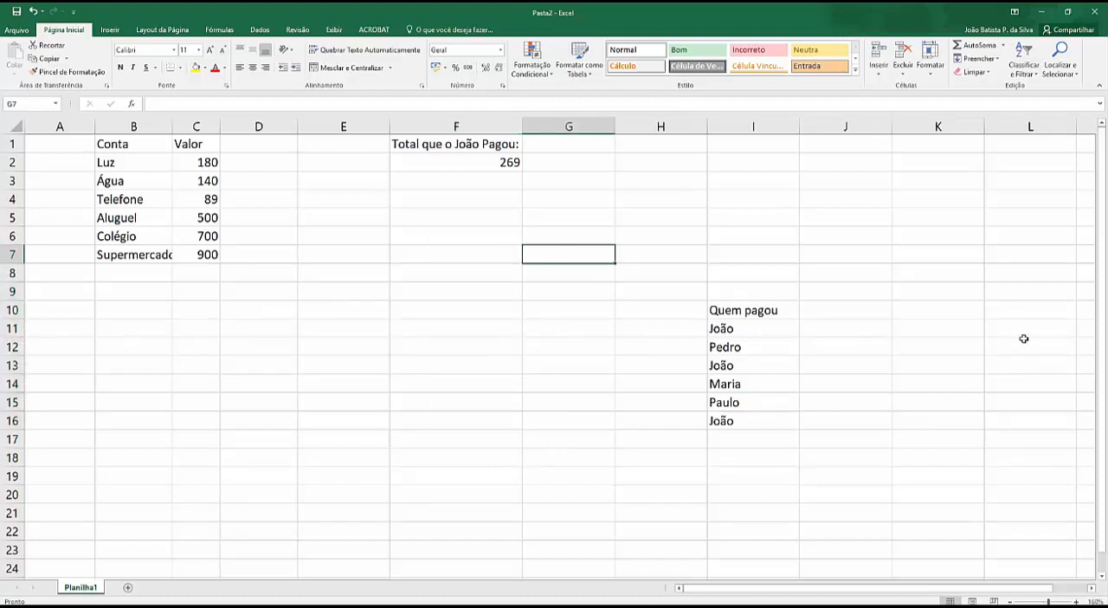
{"action": "left_click_drag", "start_coordinate": [659, 182], "coordinate": [660, 317]}
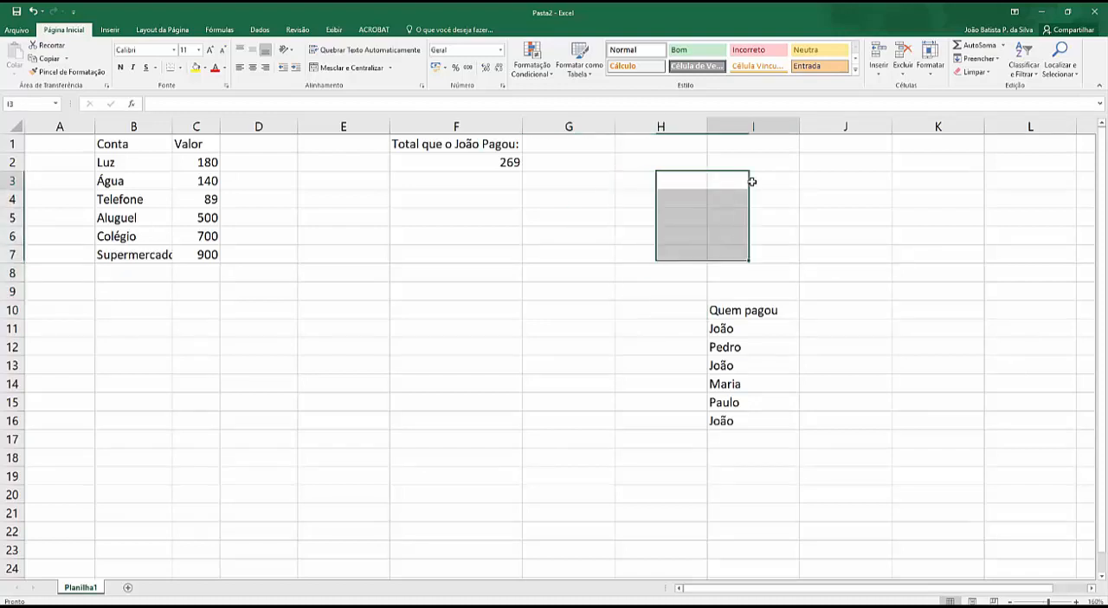
{"action": "left_click", "coordinate": [752, 182]}
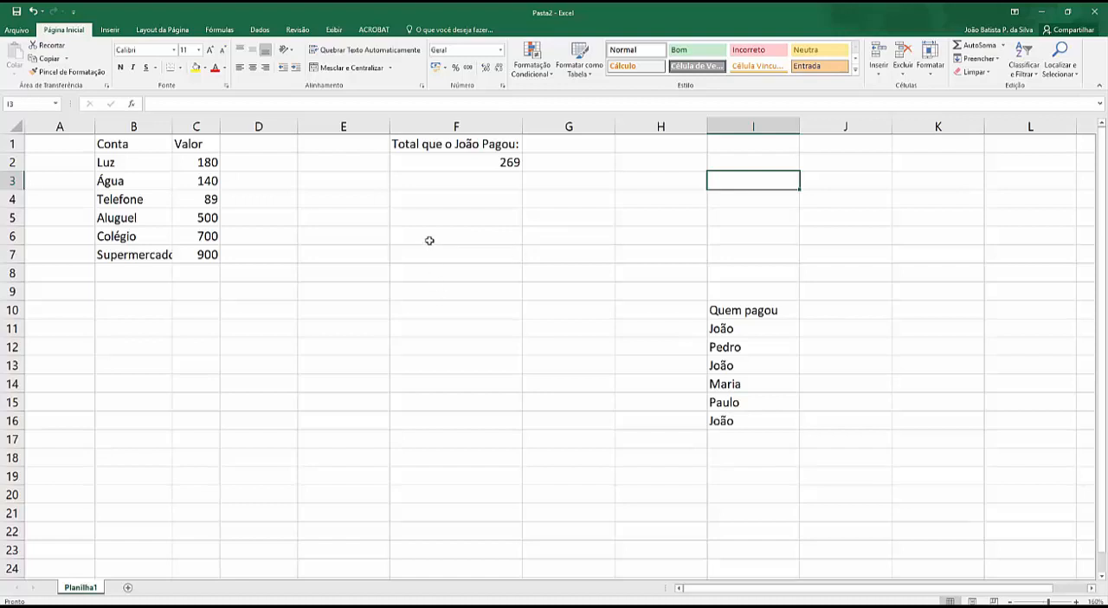
{"action": "left_click", "coordinate": [488, 156]}
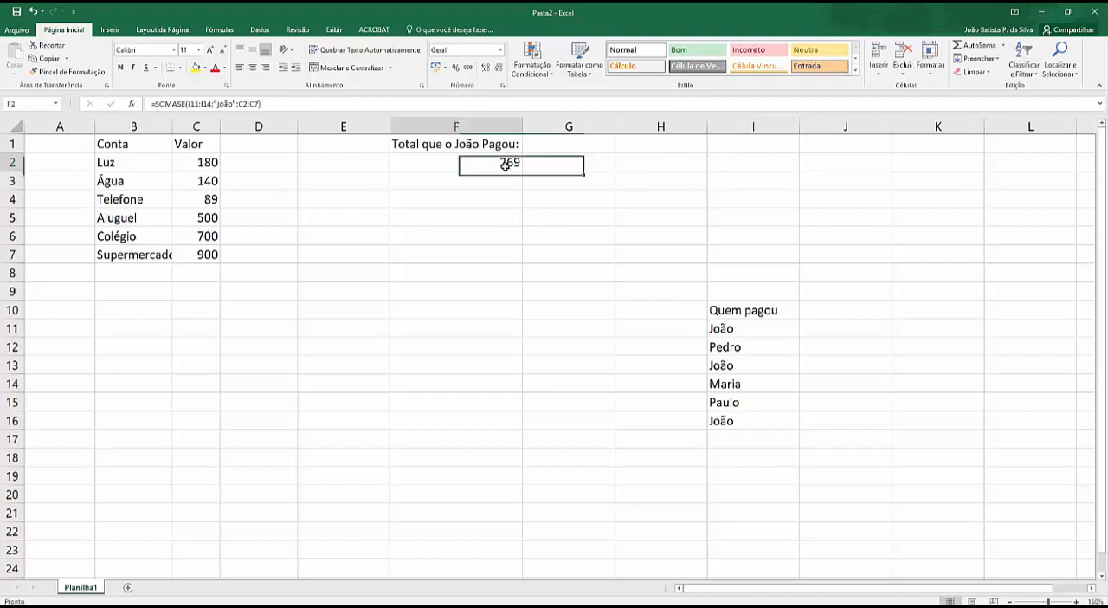
{"action": "left_click", "coordinate": [236, 104]}
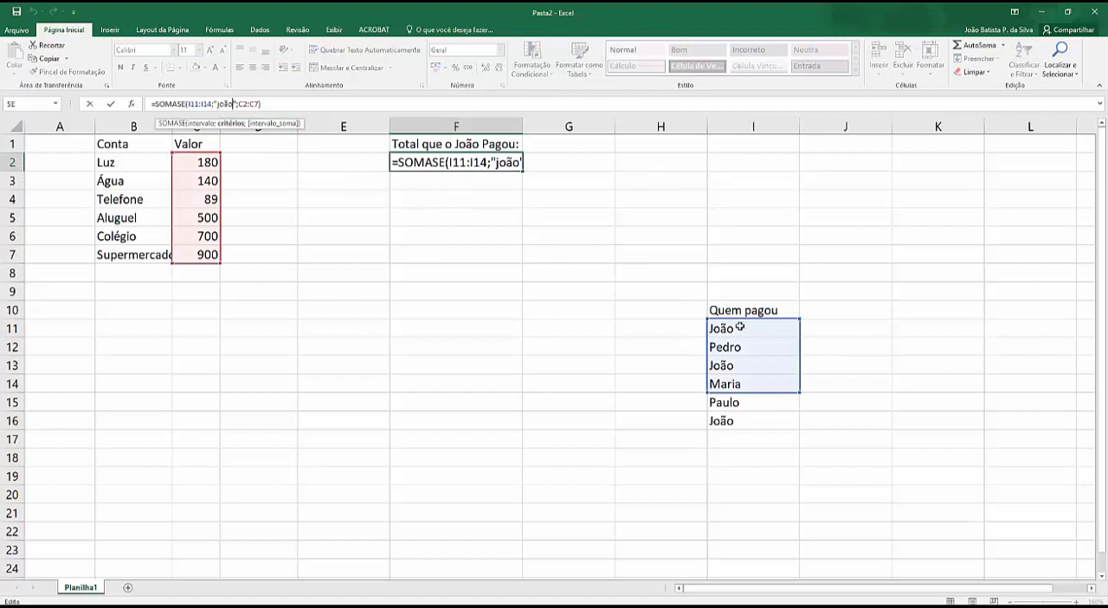
{"action": "left_click_drag", "start_coordinate": [740, 327], "coordinate": [738, 385]}
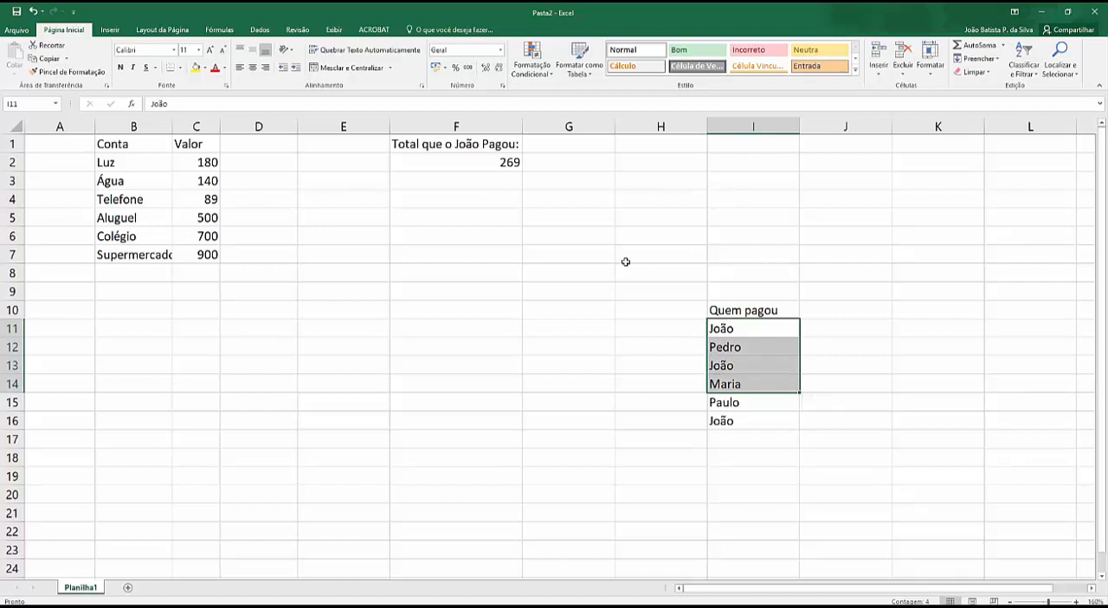
{"action": "left_click", "coordinate": [508, 228]}
{"action": "left_click", "coordinate": [604, 205]}
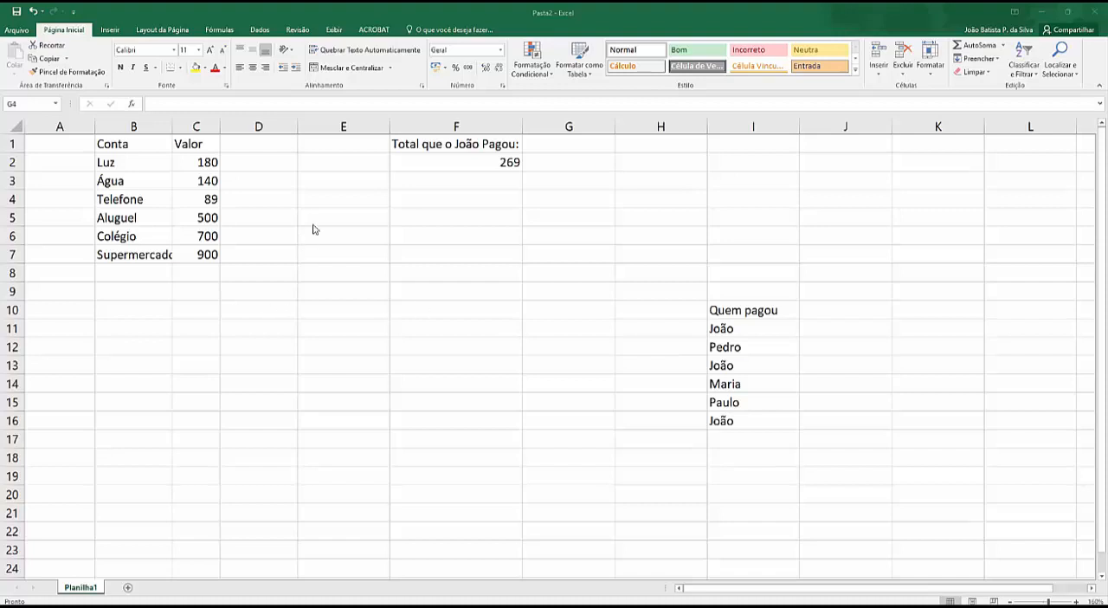
Step: Extend the heading in F1 by adding "e que eram mais de 100" before its colon
{"action": "left_click", "coordinate": [441, 179]}
{"action": "key", "text": "F2"}
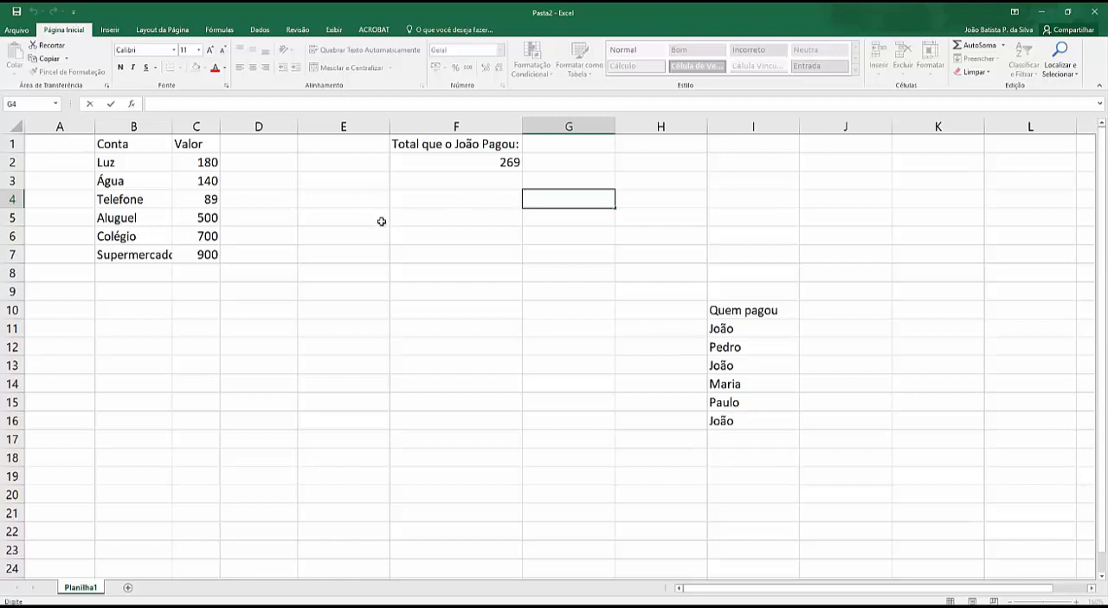
{"action": "left_click", "coordinate": [483, 145]}
{"action": "double_click", "coordinate": [517, 144]}
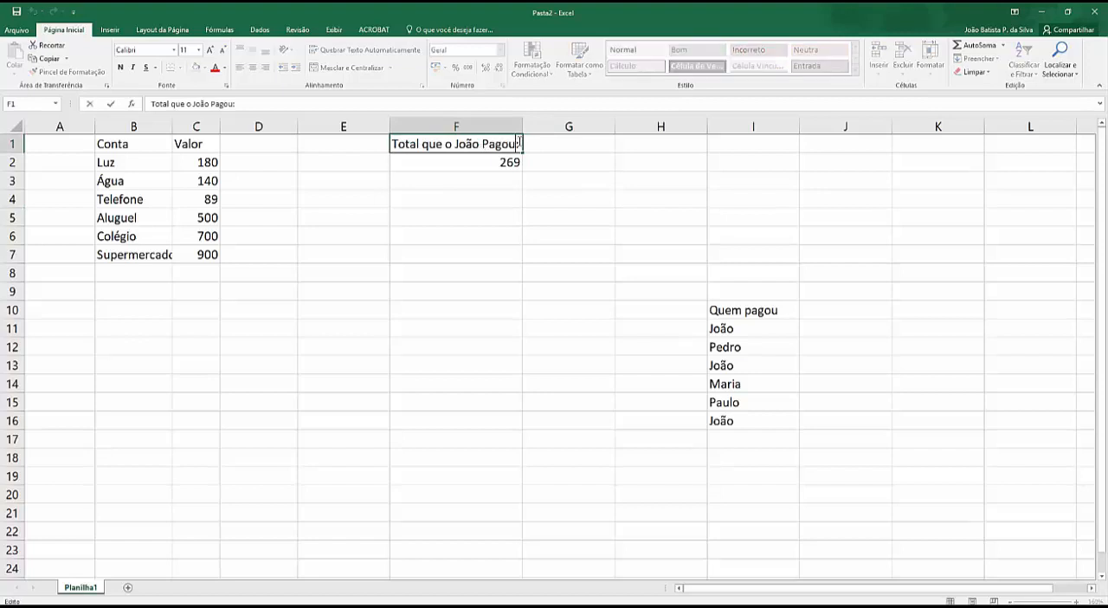
{"action": "type", "text": "e que eram mais de "}
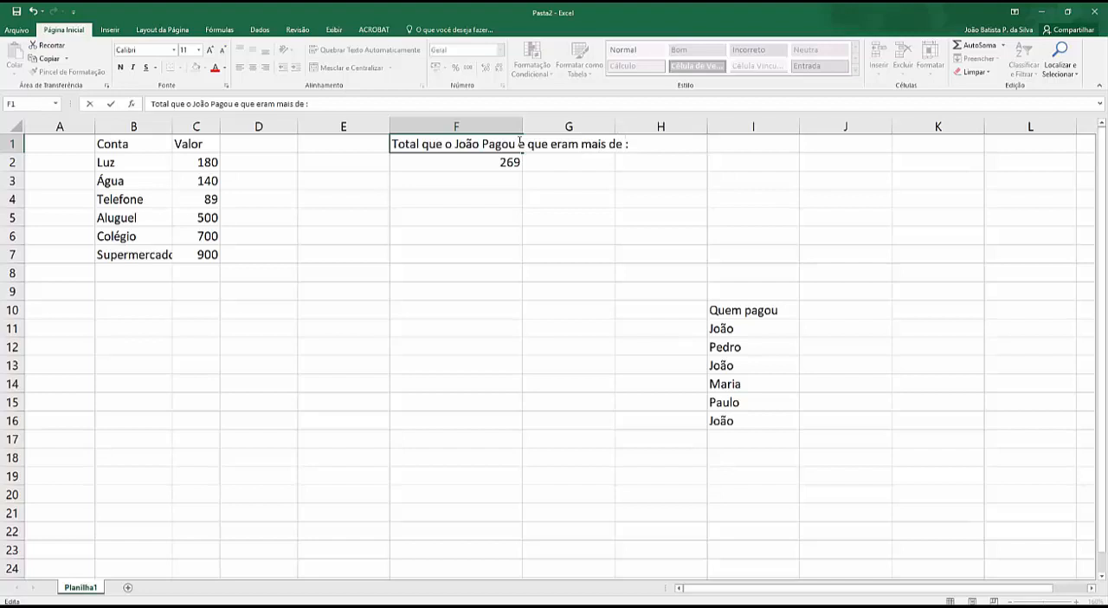
{"action": "type", "text": "100"}
{"action": "key", "text": "Return"}
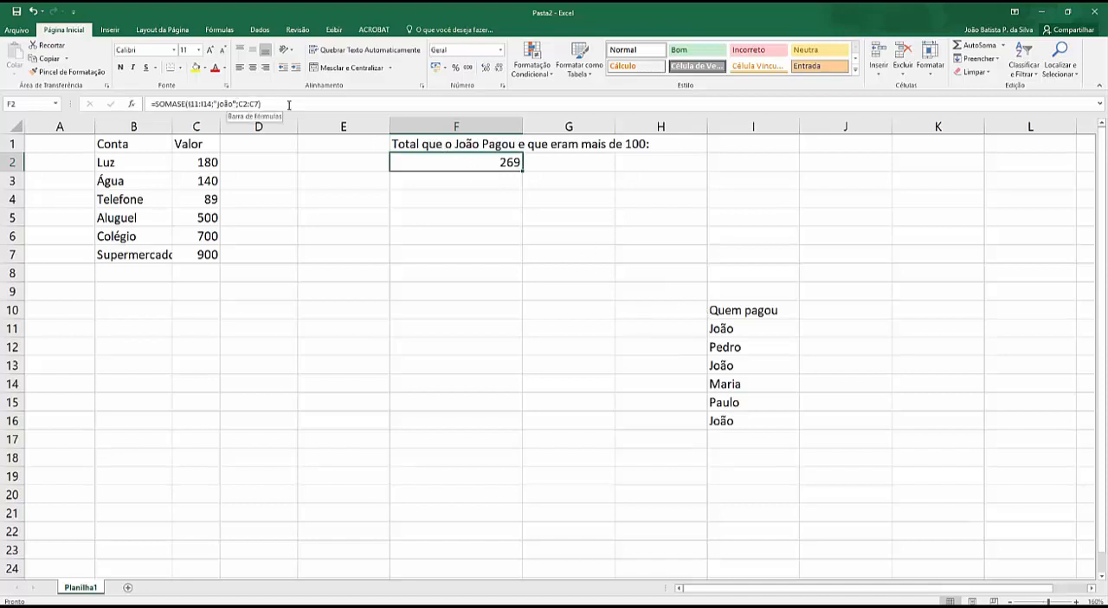
Step: Delete the SOMASE formula in F2 and move the Quem pagou column, I10:I16, back to D1:D7
{"action": "key", "text": "Delete"}
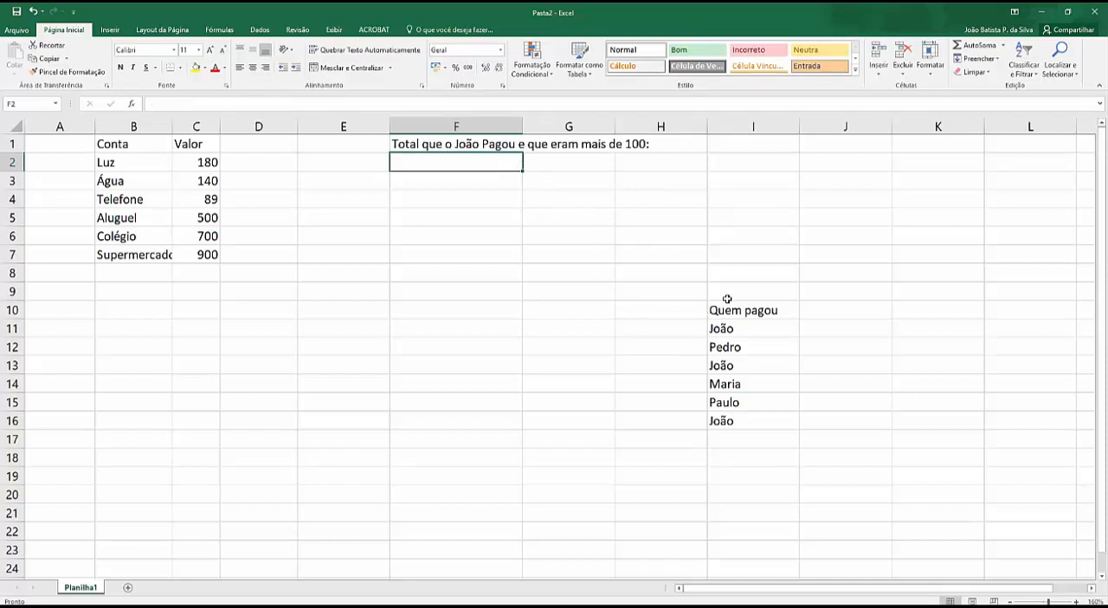
{"action": "left_click_drag", "start_coordinate": [724, 310], "coordinate": [725, 421]}
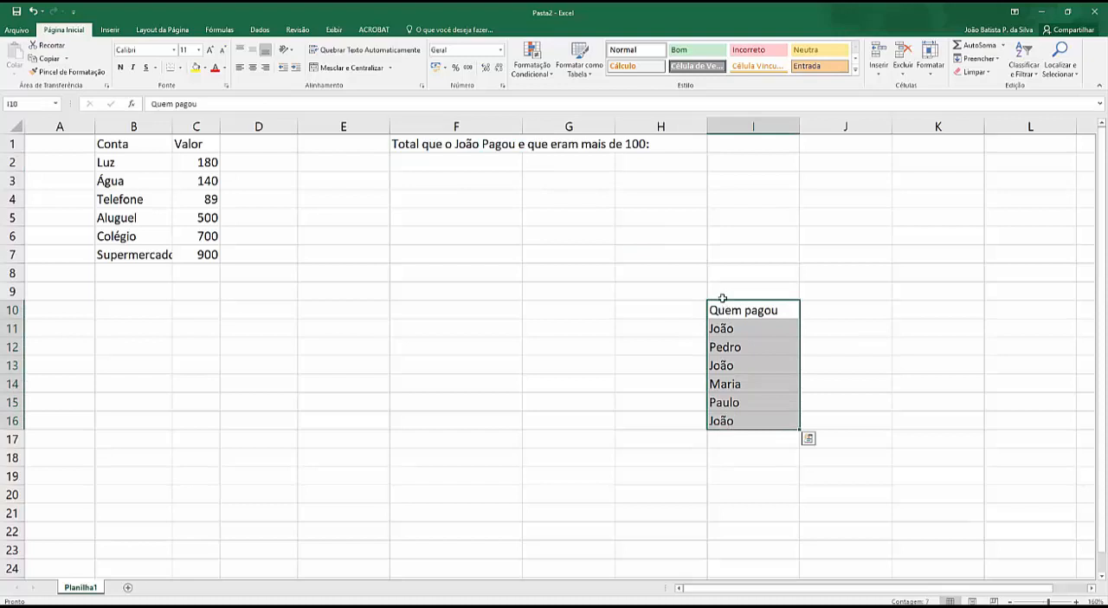
{"action": "left_click_drag", "start_coordinate": [722, 298], "coordinate": [264, 151]}
Step: Start a SOMASES formula in F2 with C2:C7 as the sum range and D2:D7 as the first criteria range
{"action": "left_click", "coordinate": [421, 163]}
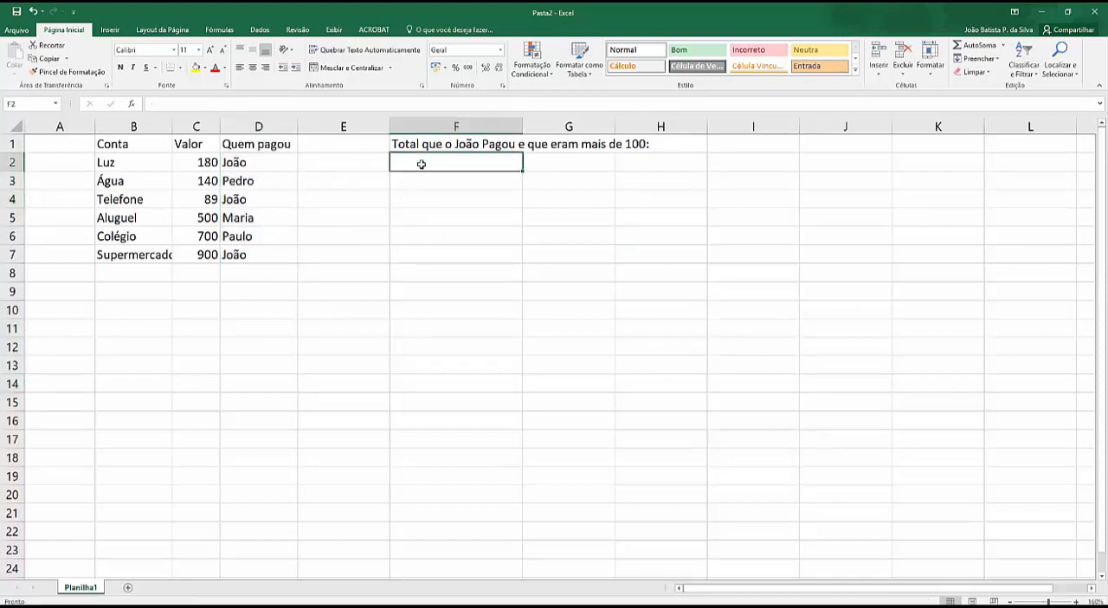
{"action": "type", "text": "=somases"}
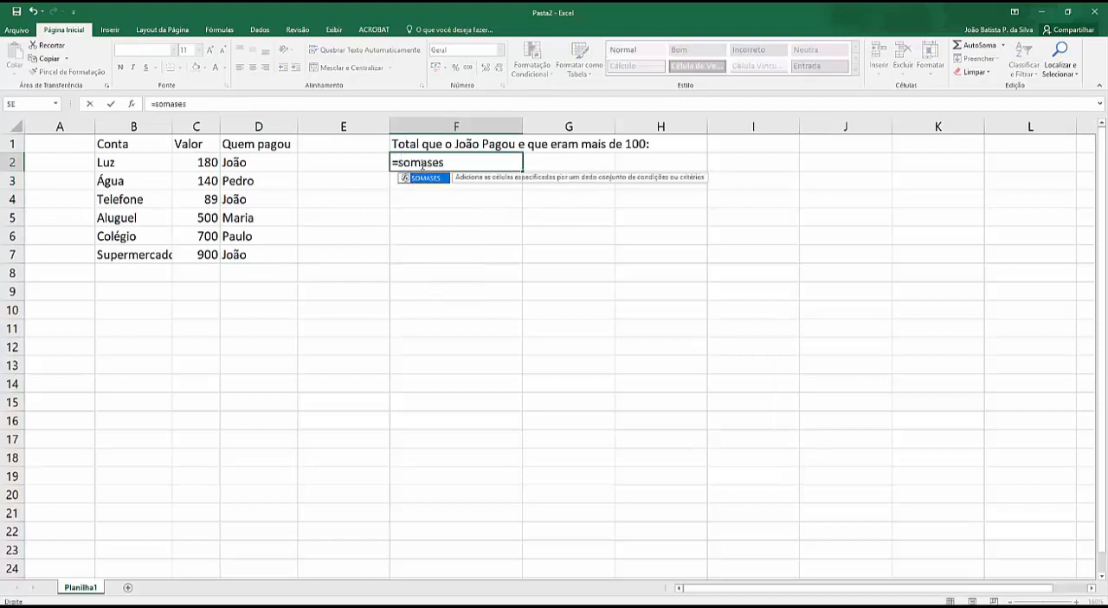
{"action": "type", "text": "("}
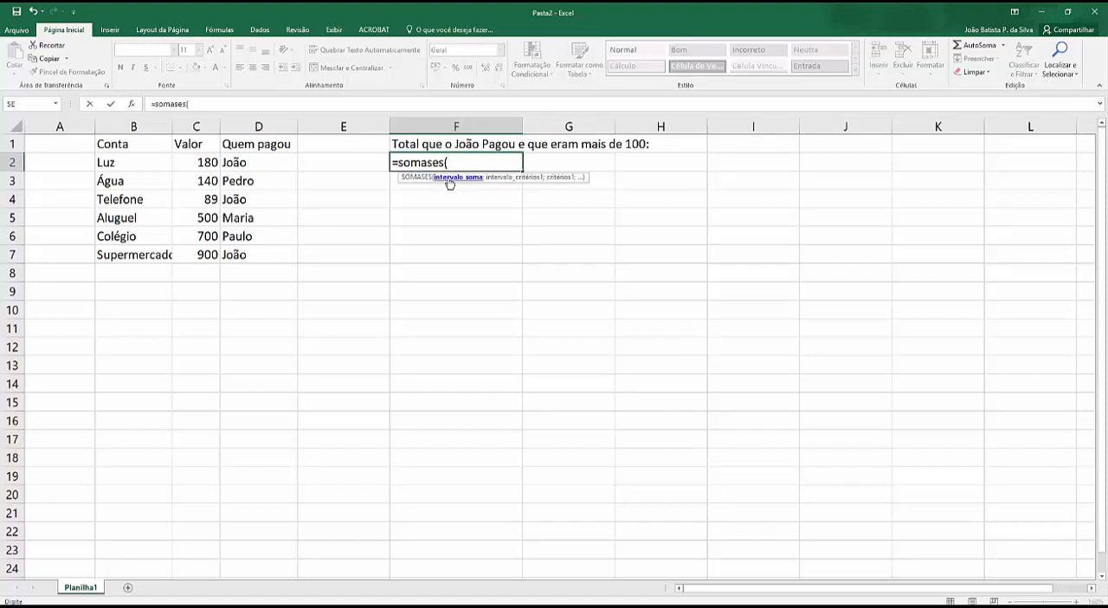
{"action": "left_click_drag", "start_coordinate": [204, 164], "coordinate": [193, 250]}
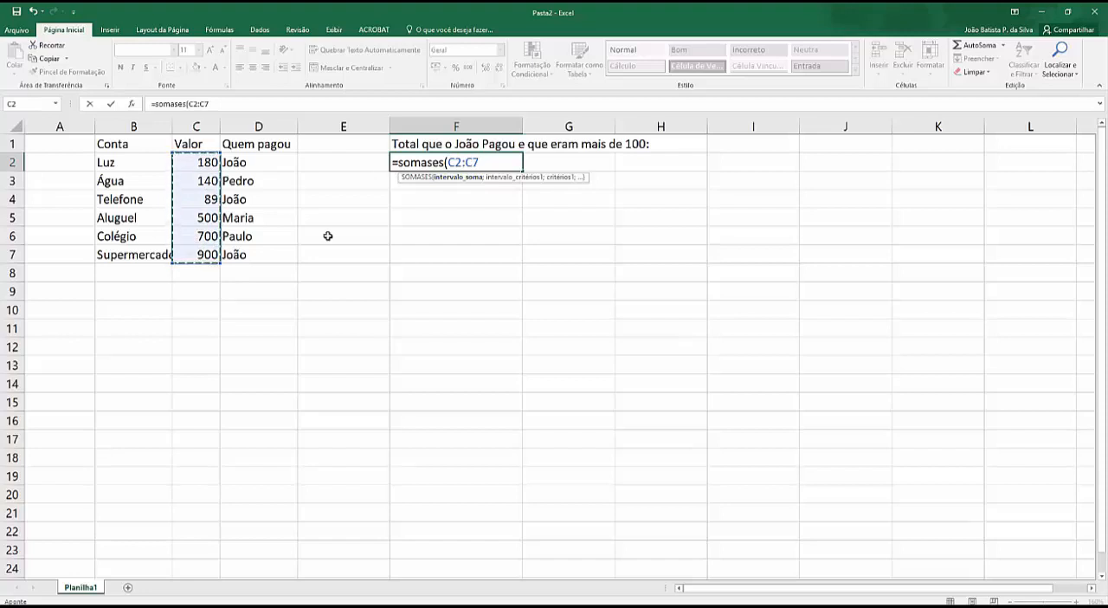
{"action": "type", "text": ";"}
{"action": "left_click_drag", "start_coordinate": [234, 164], "coordinate": [251, 255]}
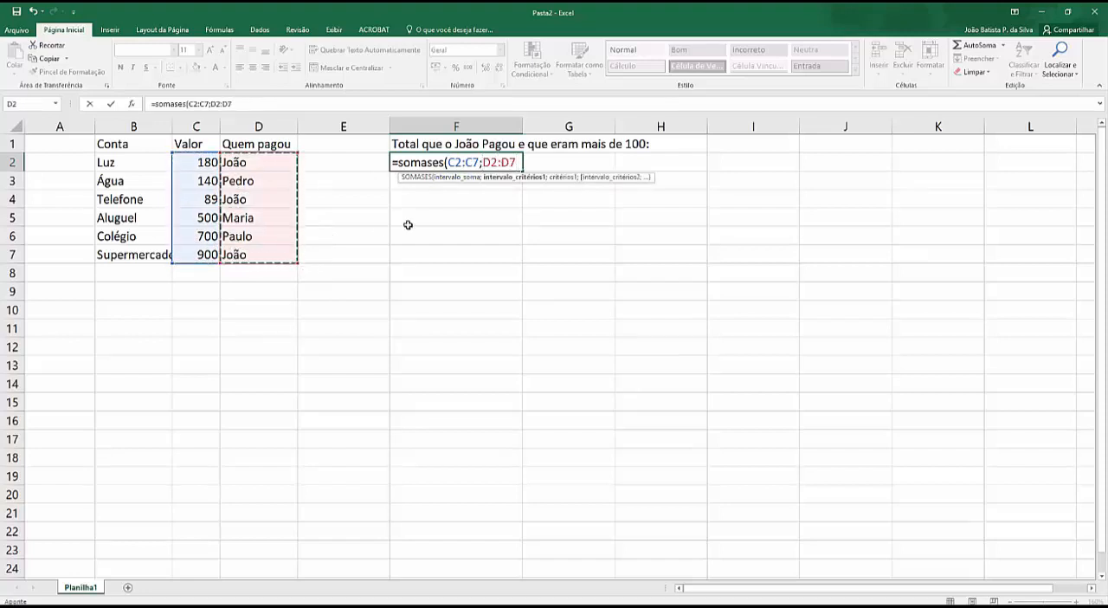
Step: Add the payer's name from D2, in quotation marks, as the first criterion of F2's SOMASES formula
{"action": "type", "text": ";\""}
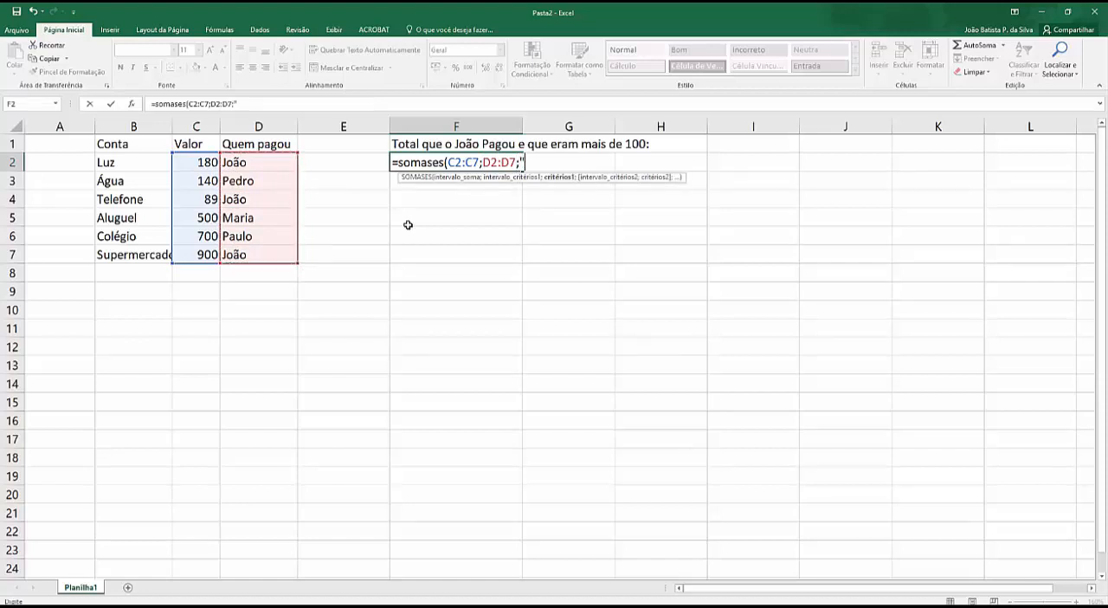
{"action": "type", "text": "João\";"}
Step: Add D2:D7 as the second criteria range with unquoted >100 as its criterion, and try to enter the formula
{"action": "left_click_drag", "start_coordinate": [239, 162], "coordinate": [237, 254]}
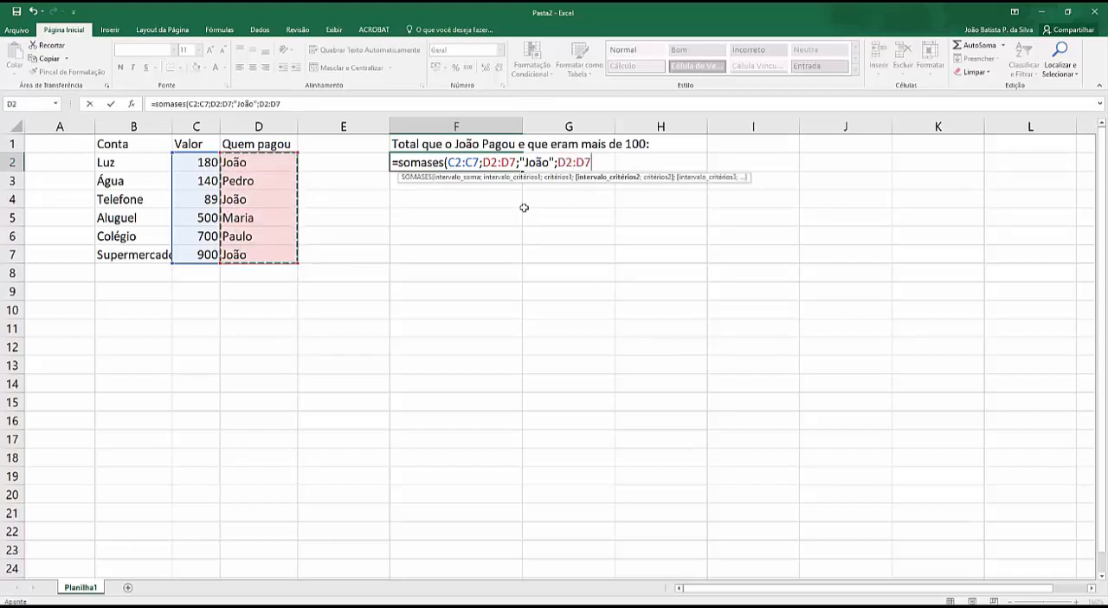
{"action": "type", "text": ";"}
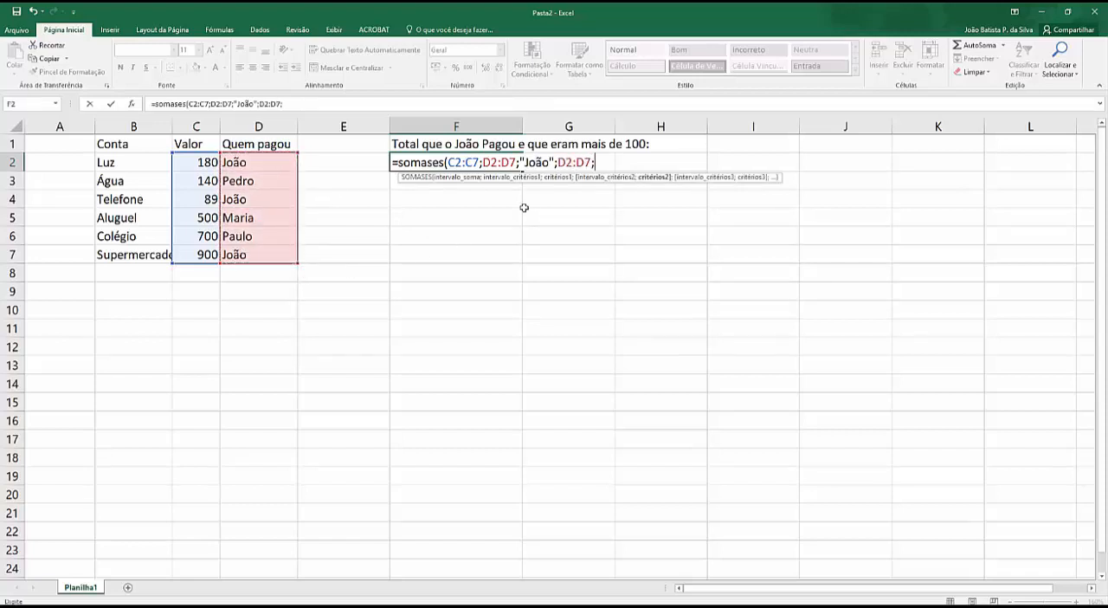
{"action": "type", "text": ">100"}
{"action": "key", "text": "Return"}
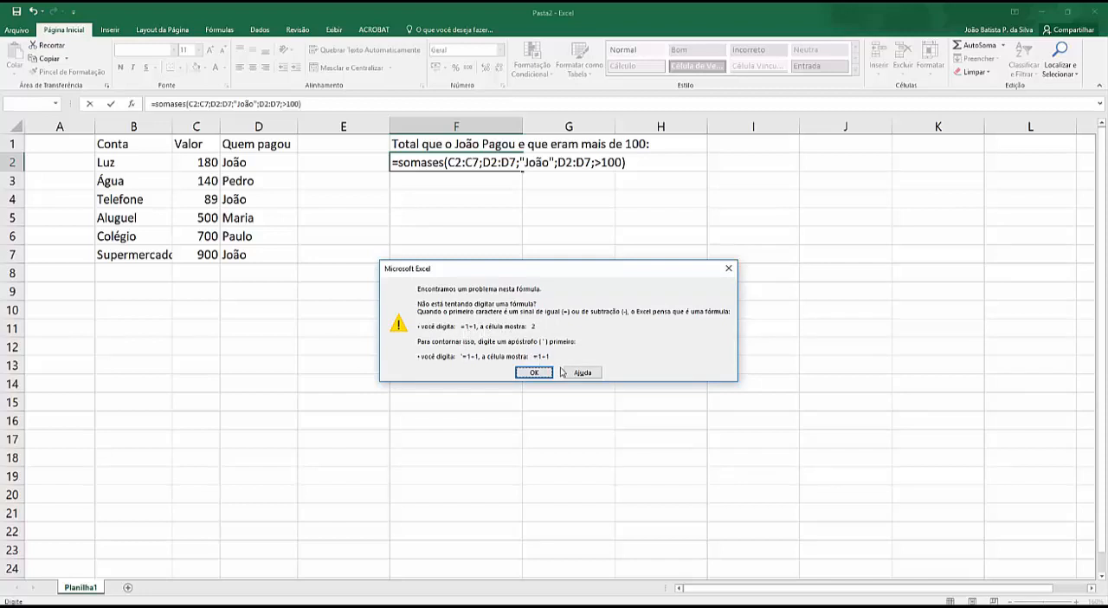
Step: Enclose the >100 criterion in quotation marks and enter the corrected SOMASES formula in F2
{"action": "left_click", "coordinate": [537, 374]}
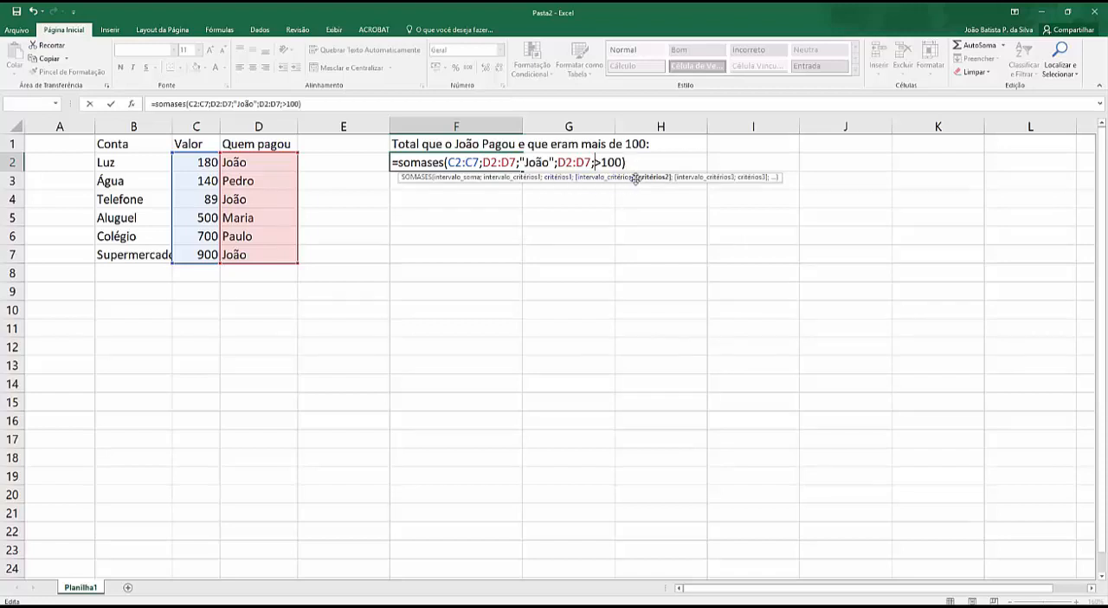
{"action": "type", "text": "\"João"}
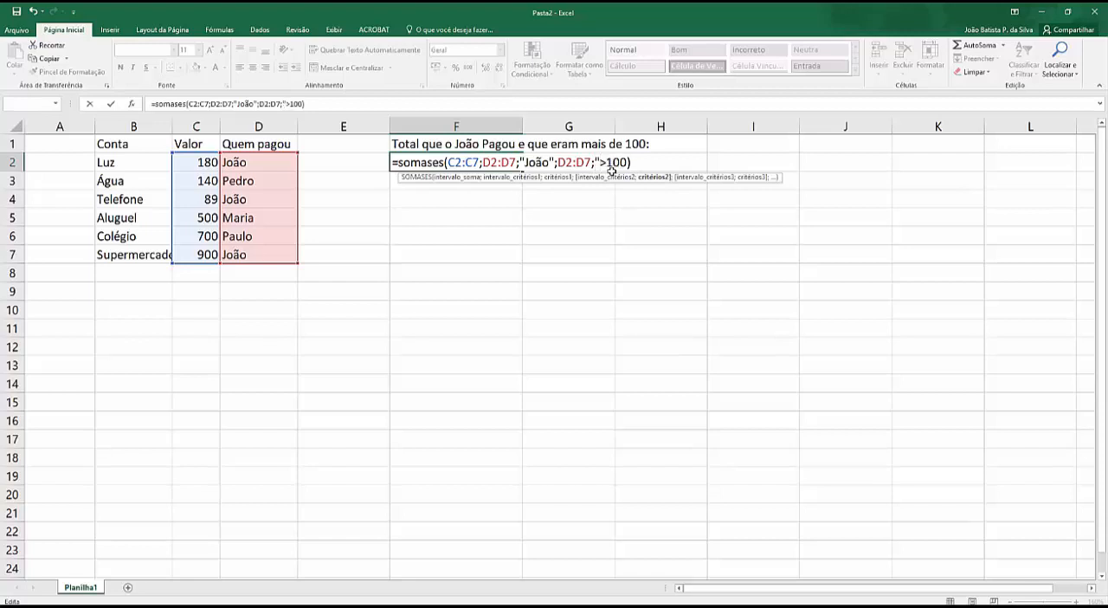
{"action": "type", "text": "\""}
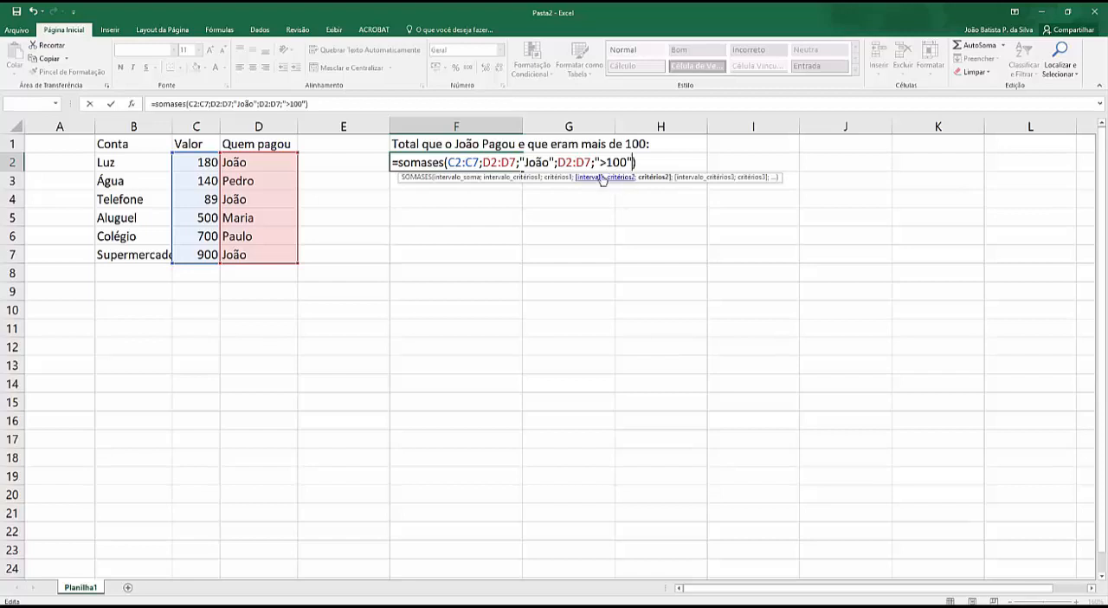
{"action": "key", "text": "Return"}
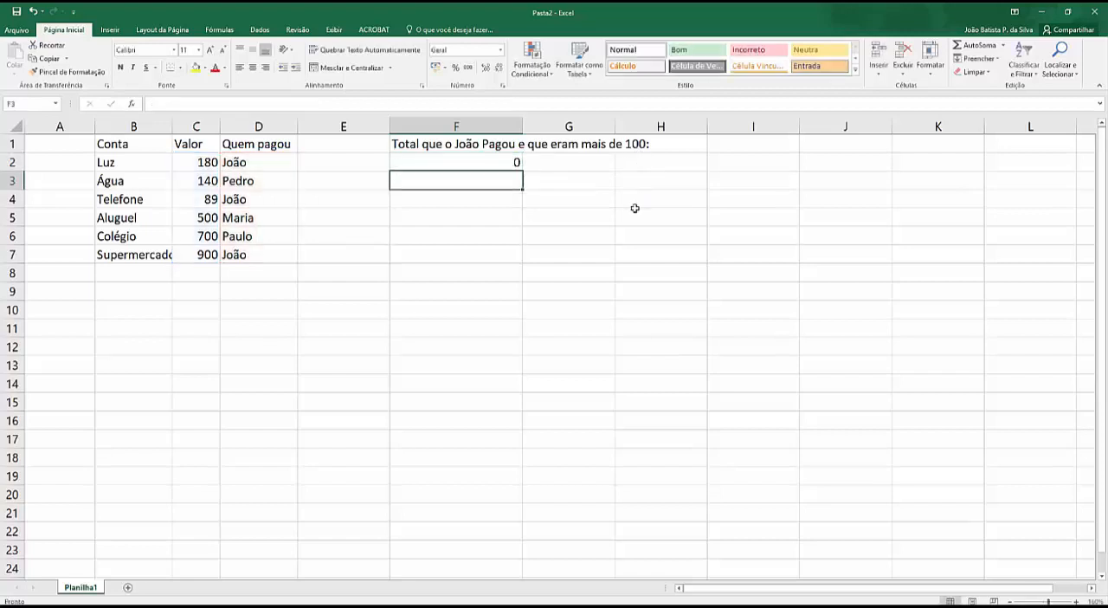
{"action": "left_click", "coordinate": [490, 166]}
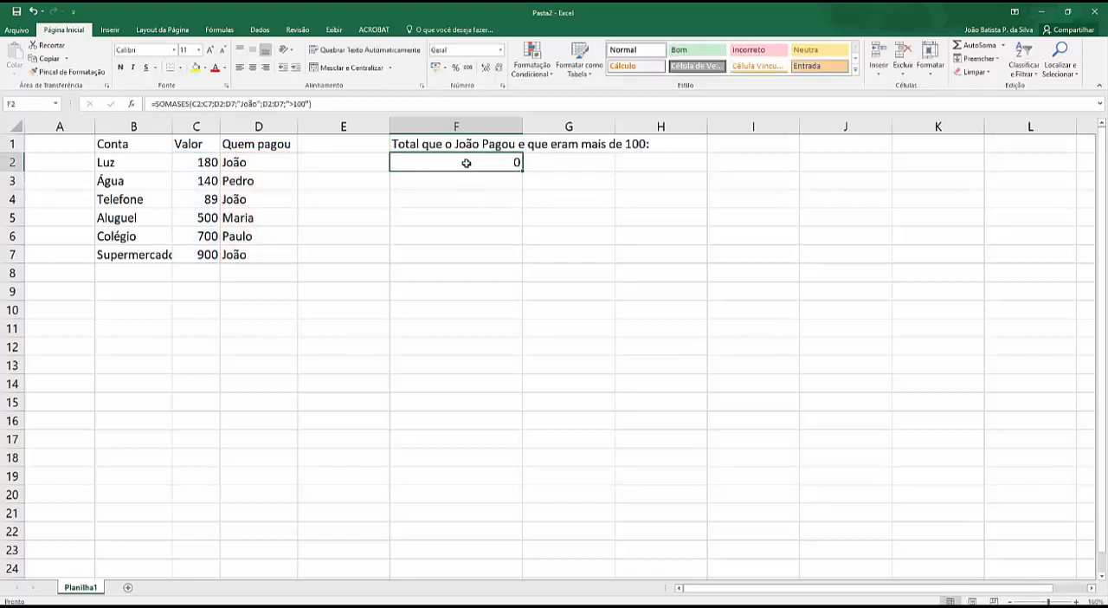
{"action": "double_click", "coordinate": [462, 163]}
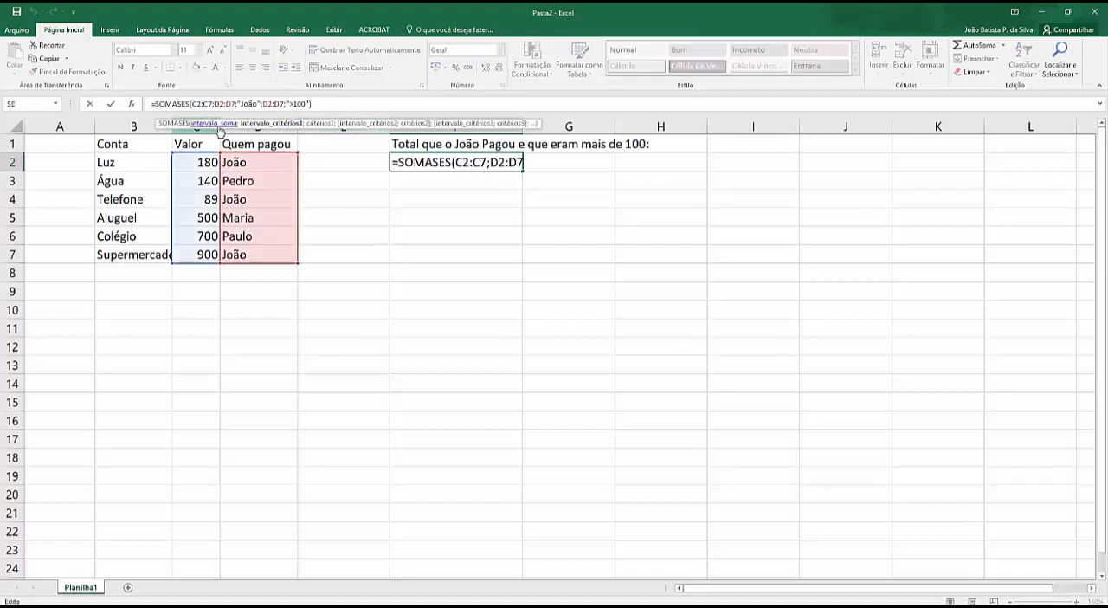
{"action": "left_click", "coordinate": [221, 125]}
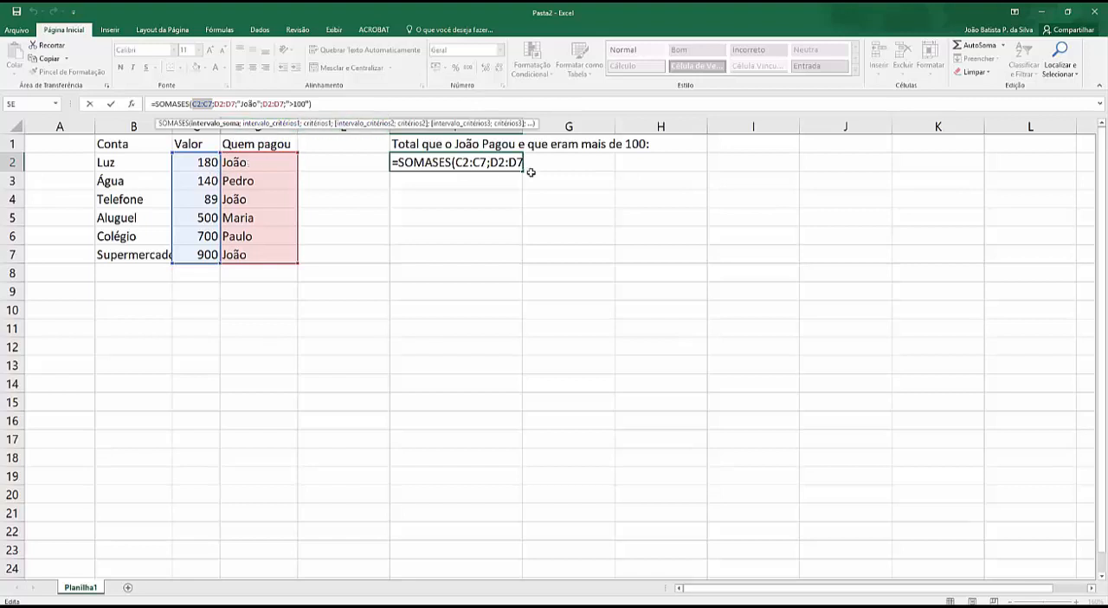
{"action": "left_click", "coordinate": [562, 291]}
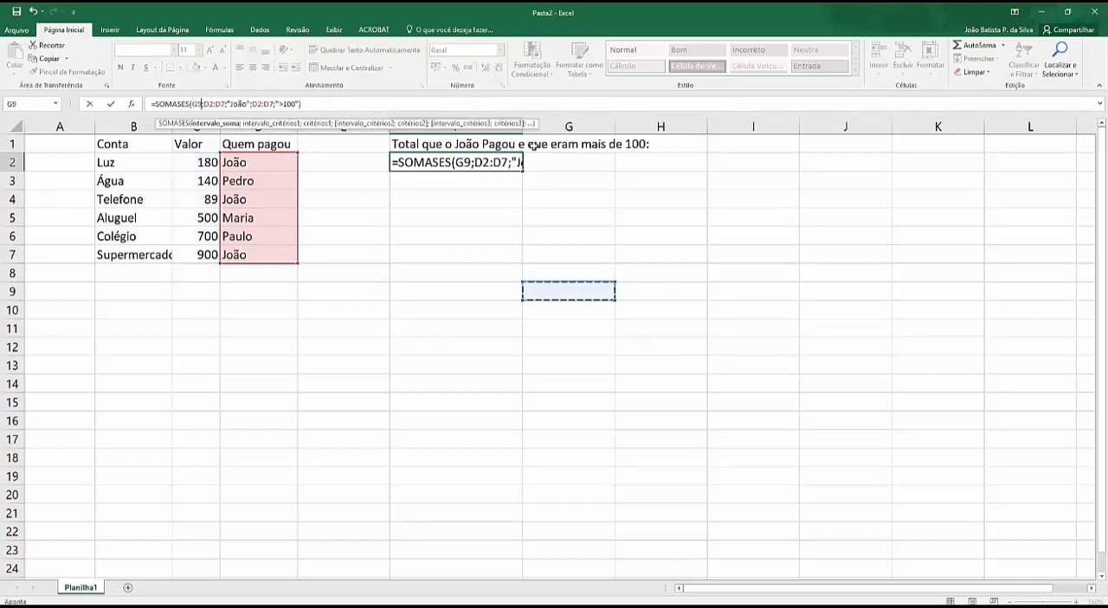
{"action": "key", "text": "Escape"}
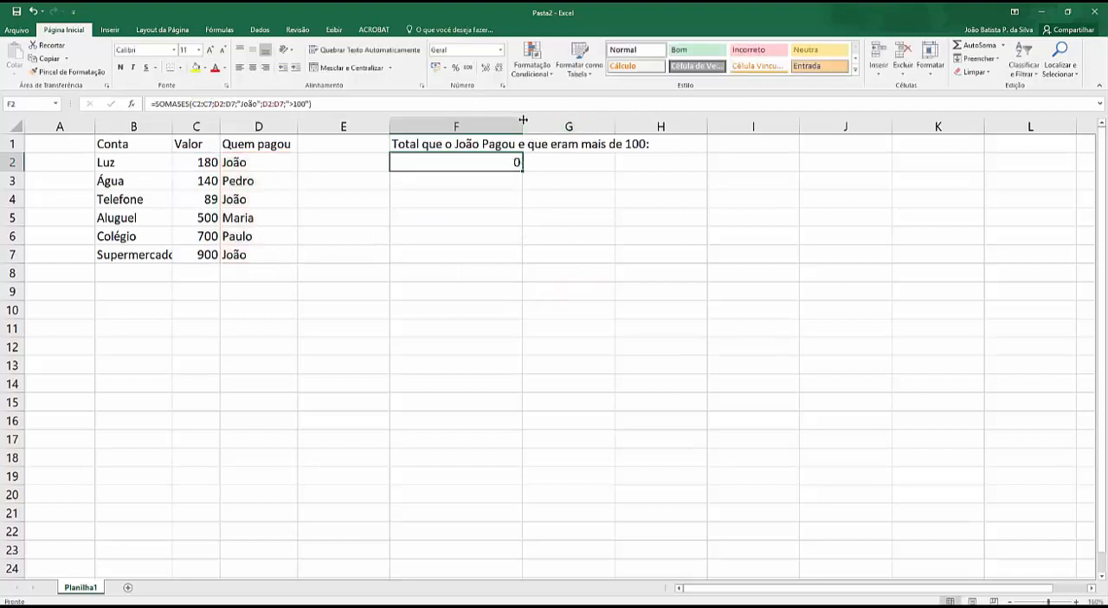
Step: Change the second criteria range of F2's SOMASES formula to C2:C7 and leave column F moderately wider
{"action": "left_click_drag", "start_coordinate": [522, 126], "coordinate": [695, 126]}
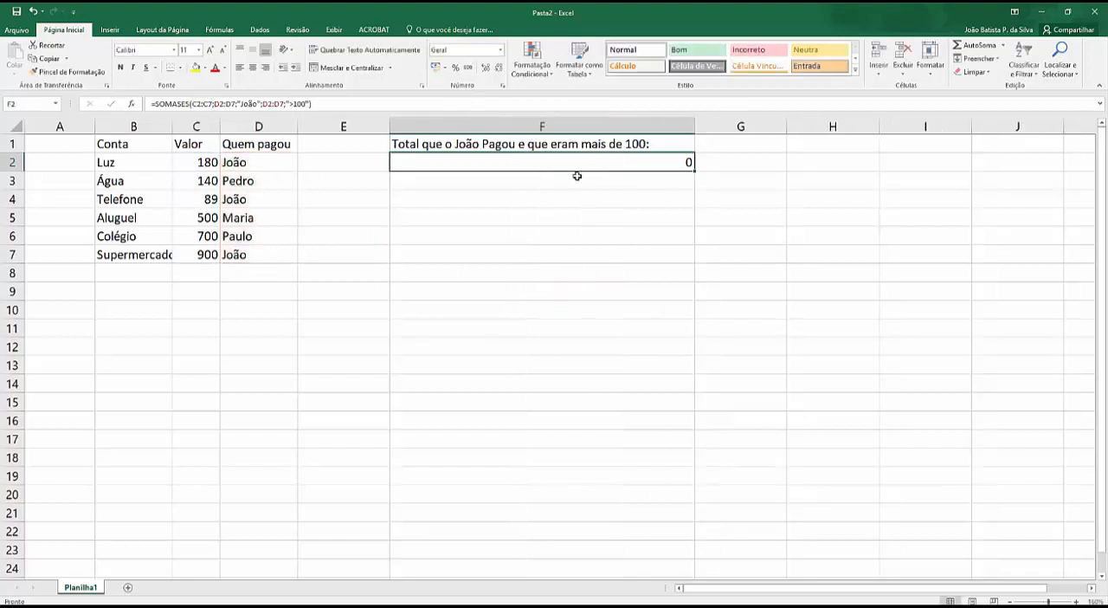
{"action": "double_click", "coordinate": [513, 163]}
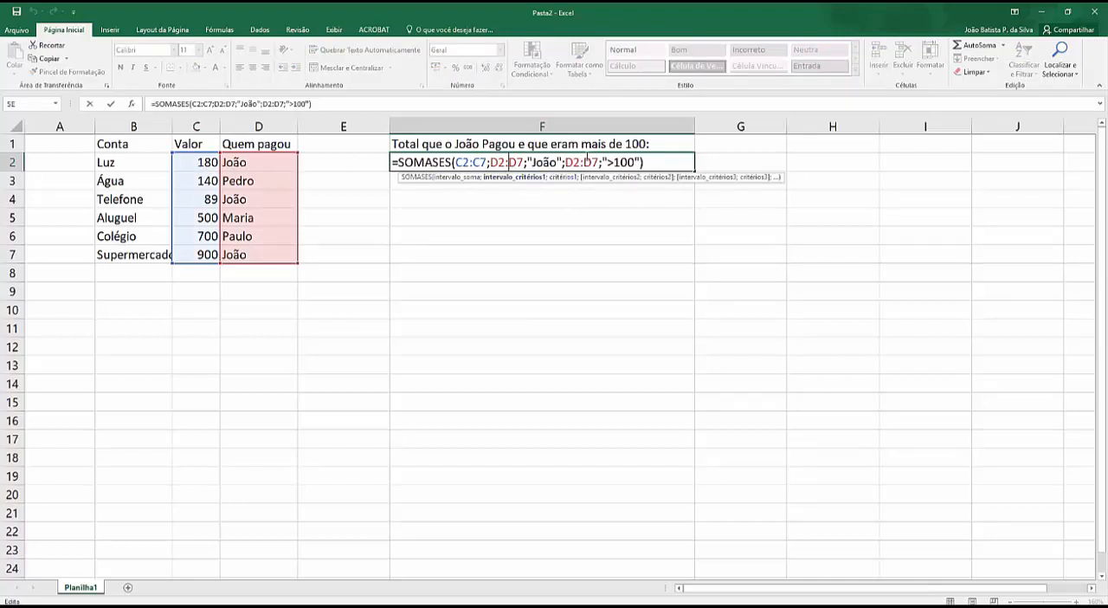
{"action": "left_click_drag", "start_coordinate": [566, 162], "coordinate": [600, 162]}
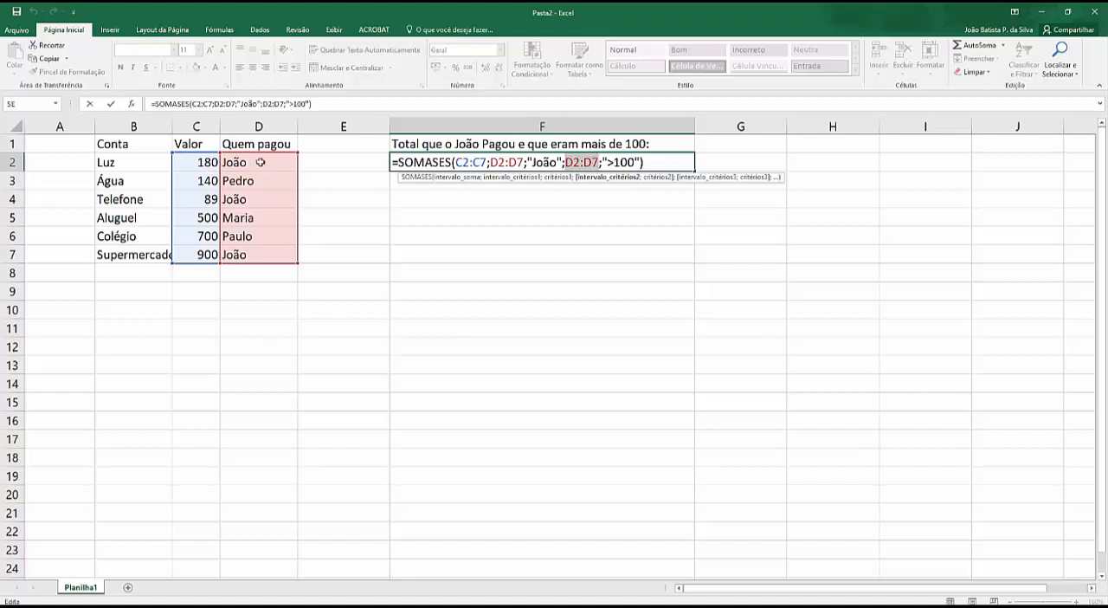
{"action": "left_click_drag", "start_coordinate": [196, 159], "coordinate": [197, 254]}
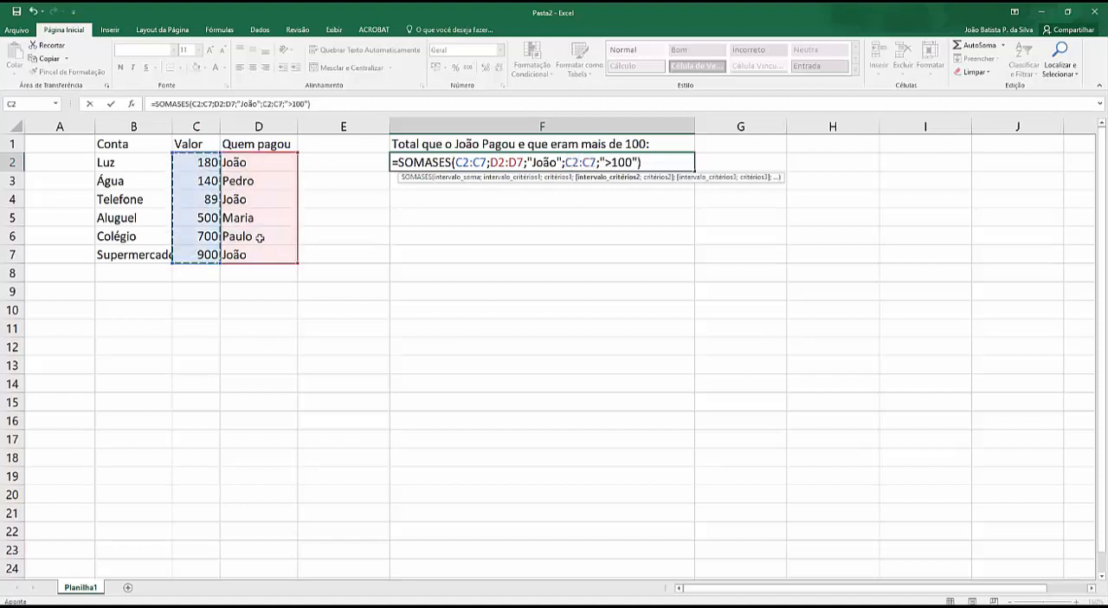
{"action": "key", "text": "Return"}
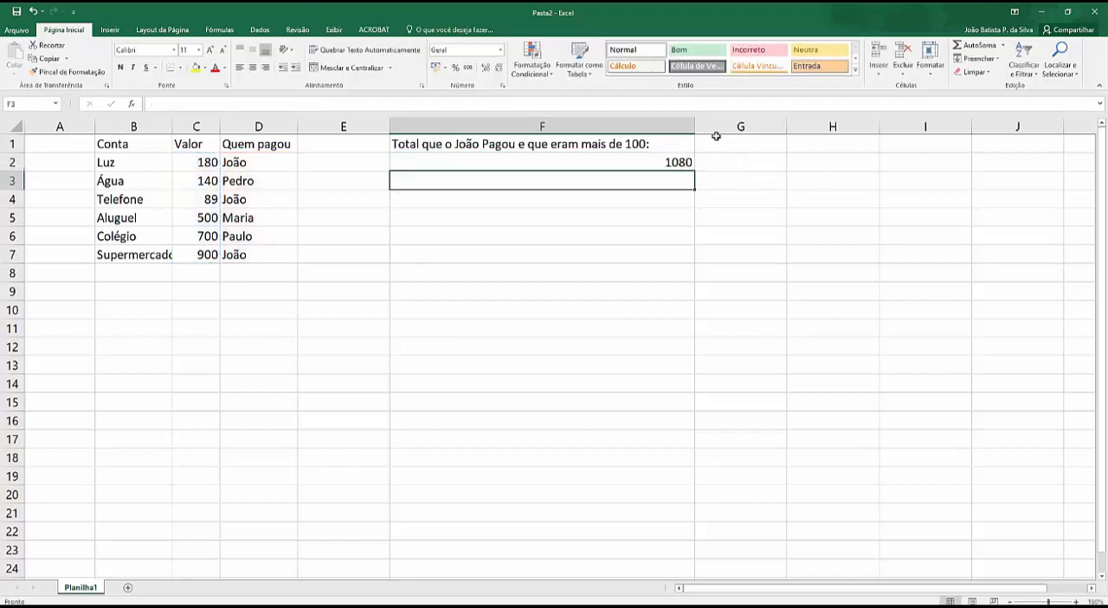
{"action": "left_click_drag", "start_coordinate": [694, 126], "coordinate": [618, 125]}
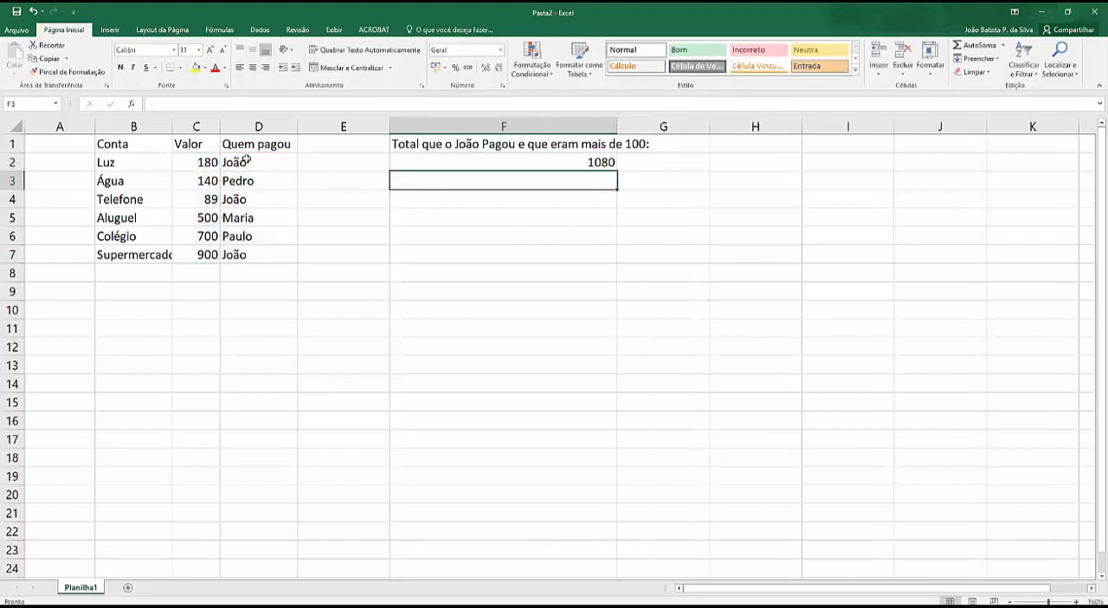
Step: Select C2 and C7 together to check their sum against the SOMASES total in F2
{"action": "left_click", "coordinate": [208, 162]}
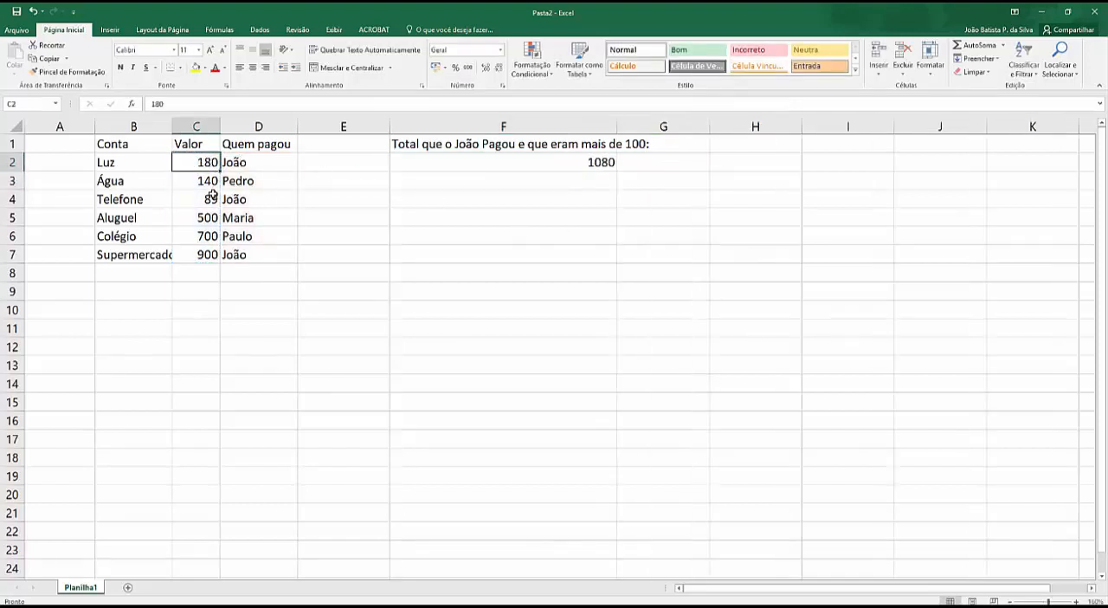
{"action": "left_click", "coordinate": [205, 254], "text": "ctrl"}
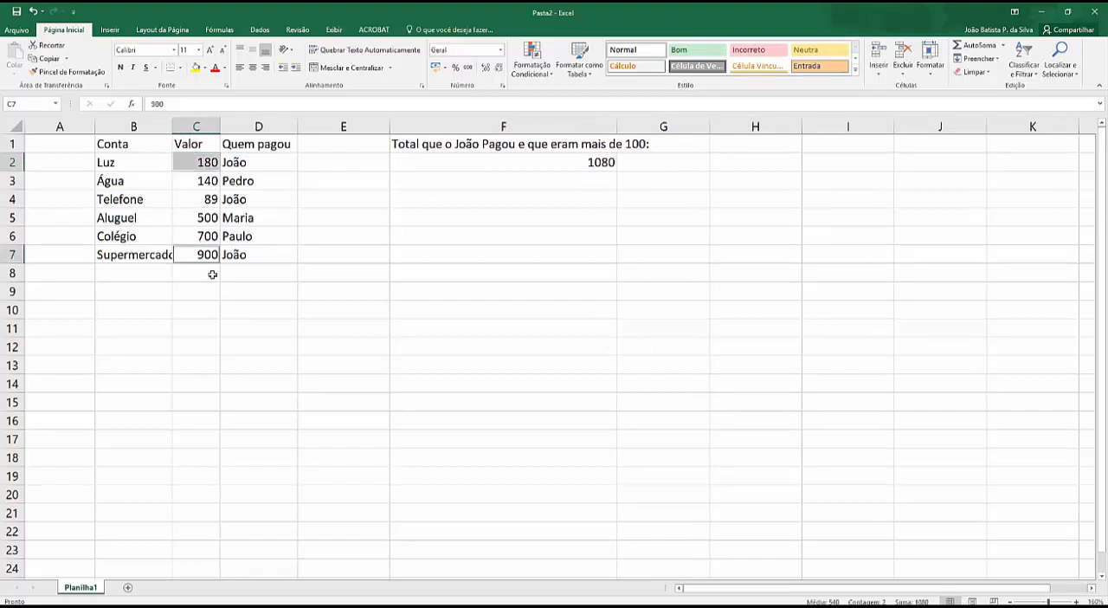